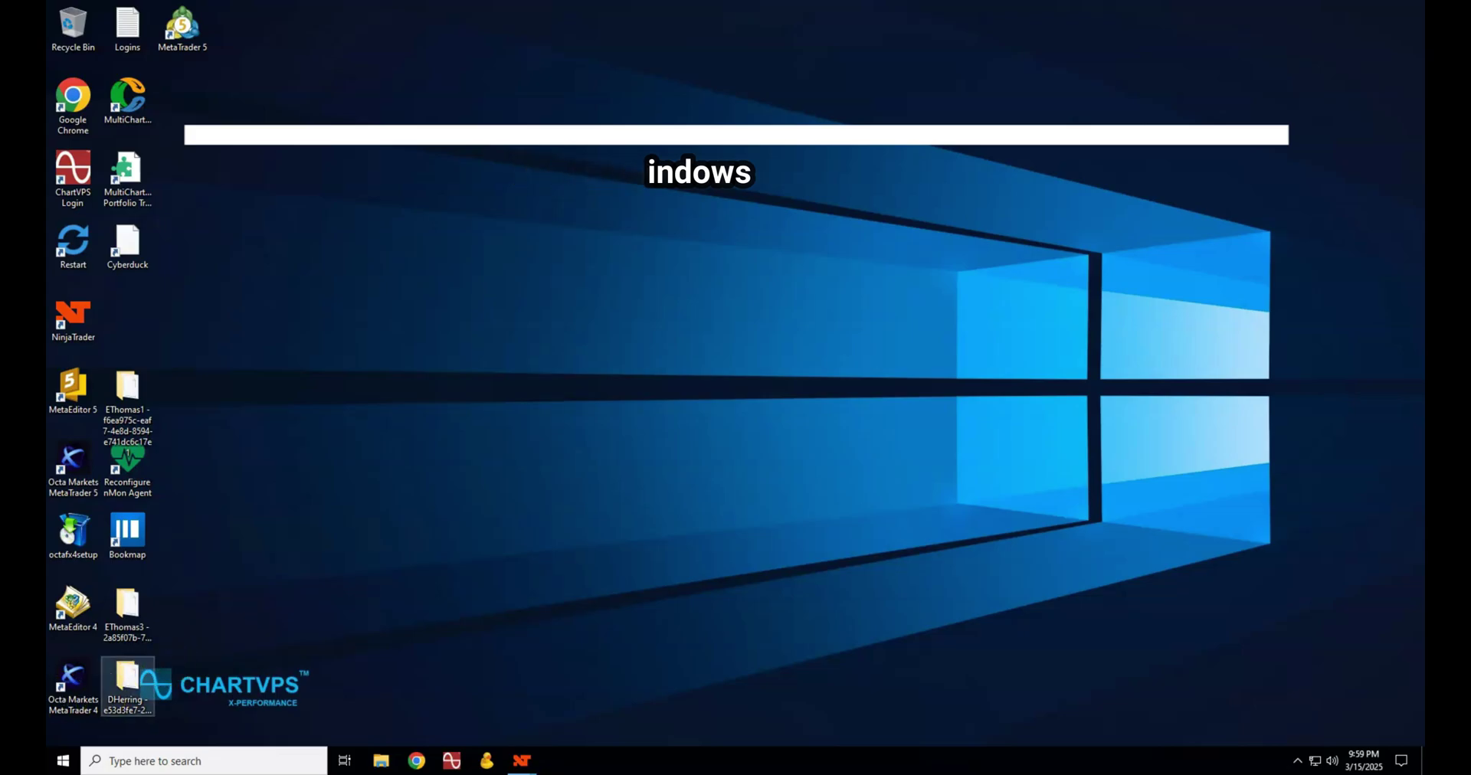
Bring up all minimized NinjaTrader windows: the Control Center, the SuperDOM, both ES JUN25 charts and the ES MAR25 chart.
mouse_move(520, 766)
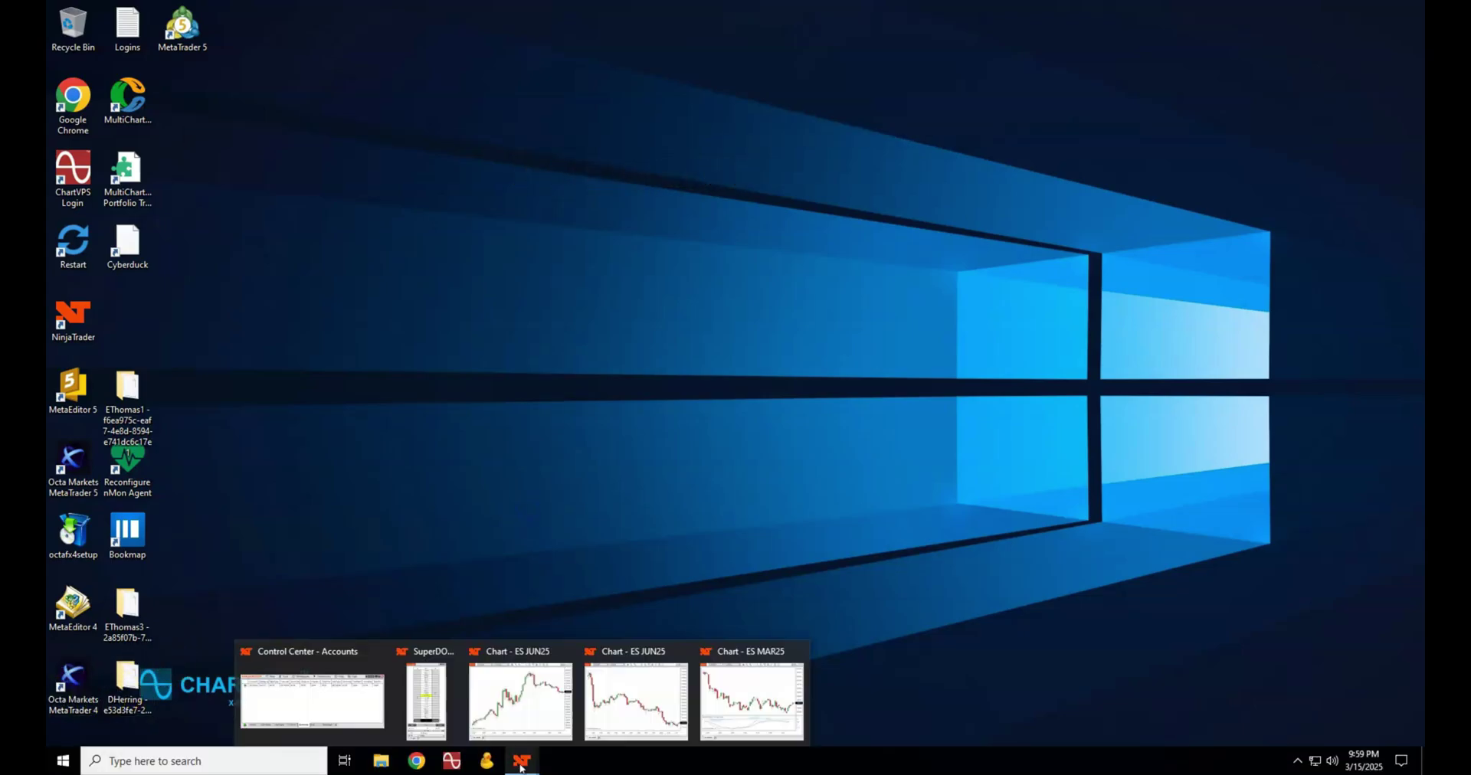
click(342, 701)
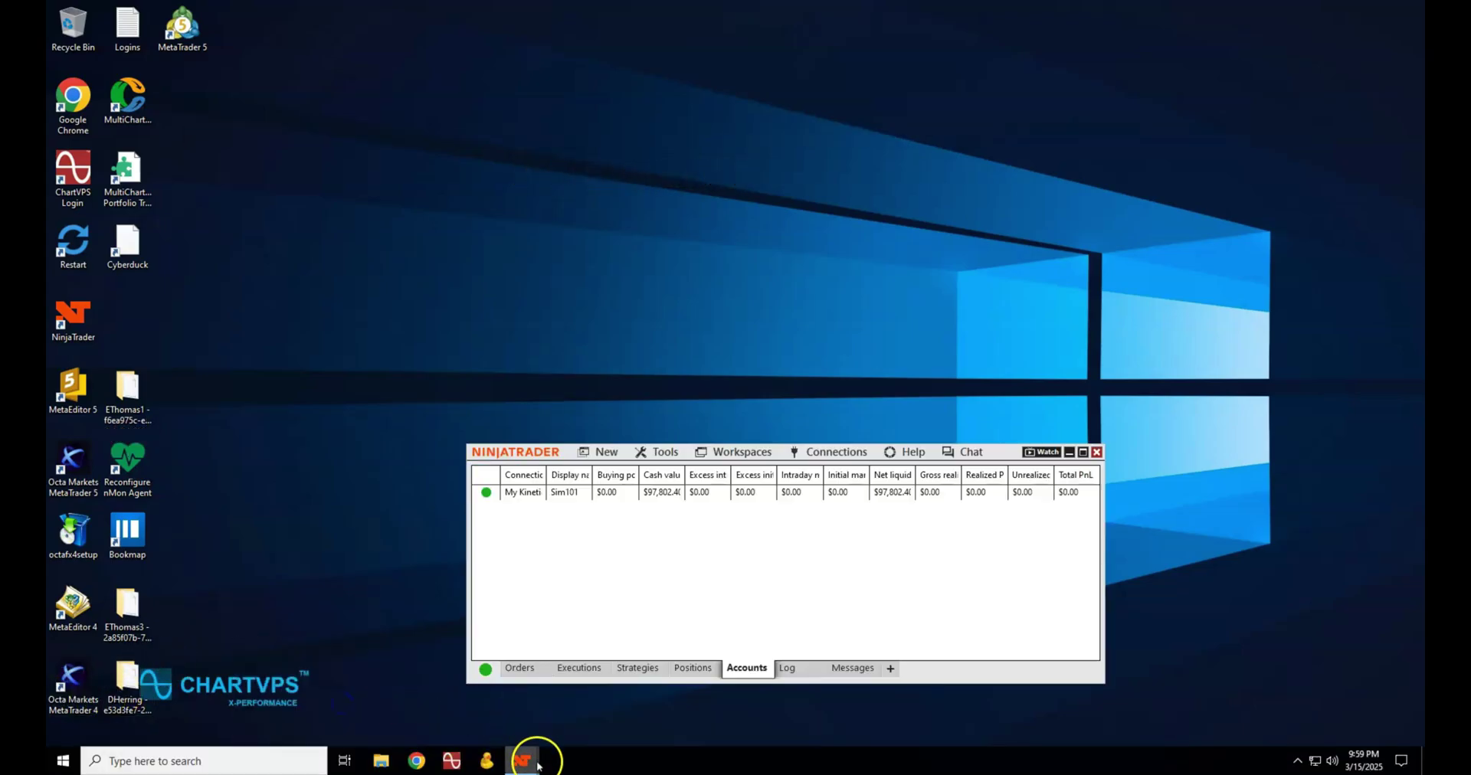
mouse_move(536, 765)
click(421, 693)
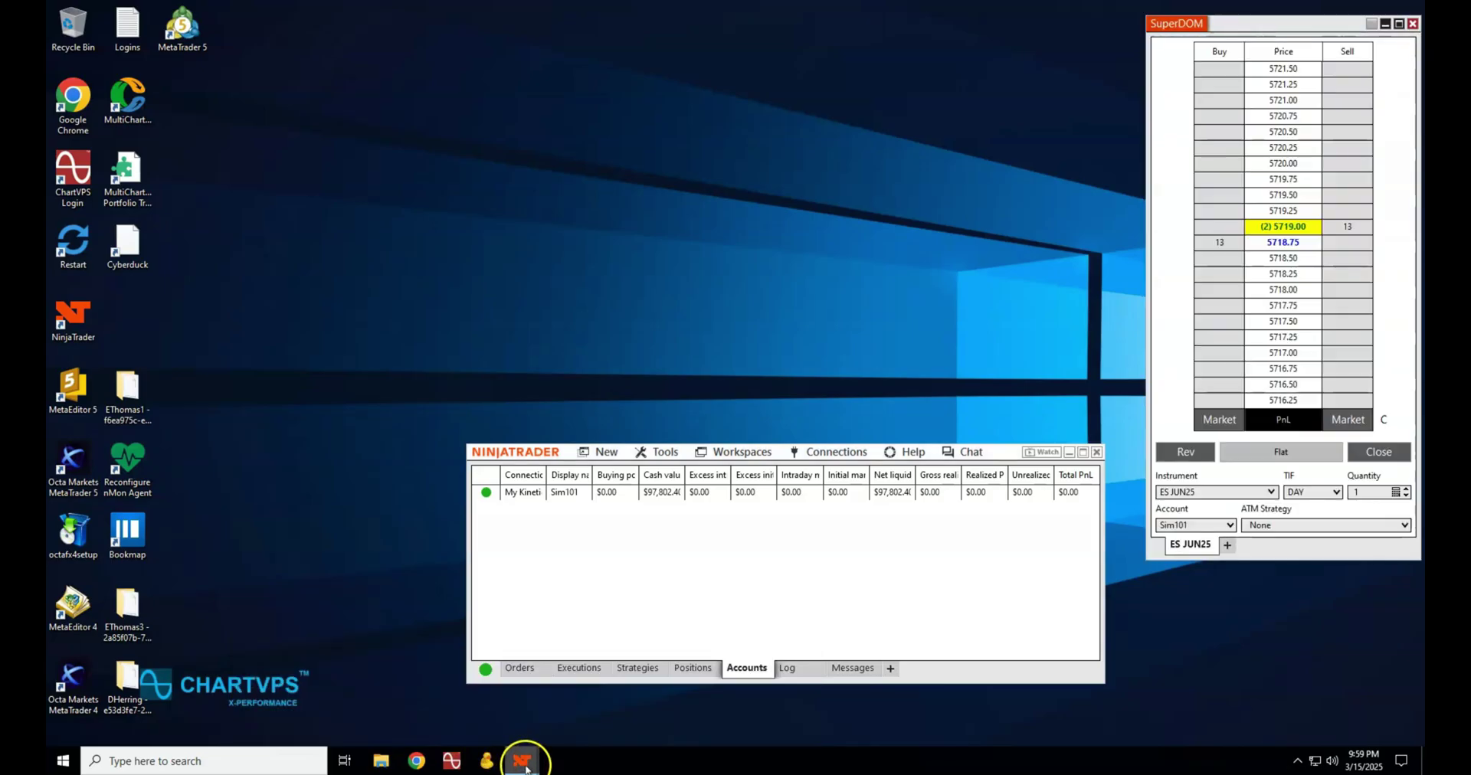
click(529, 709)
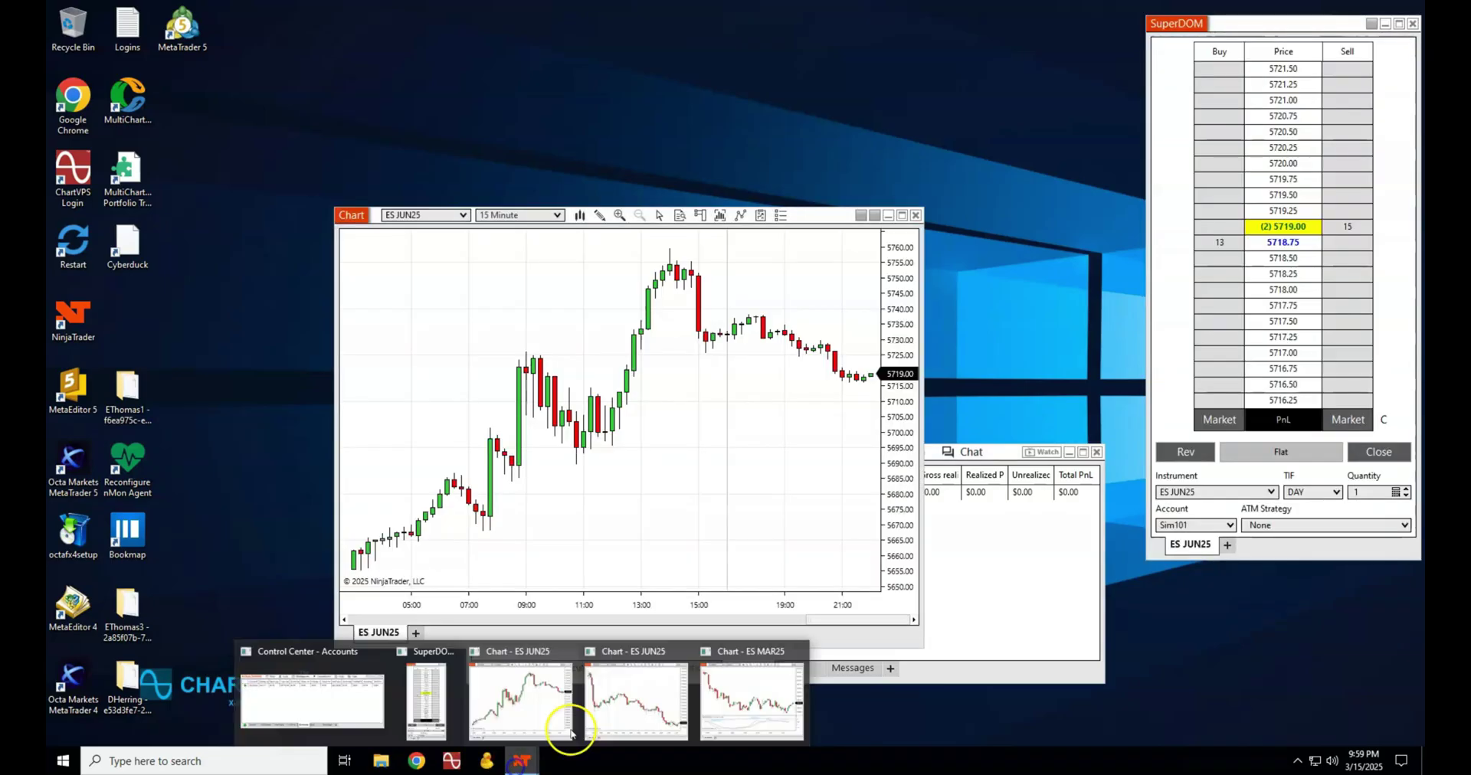
click(601, 709)
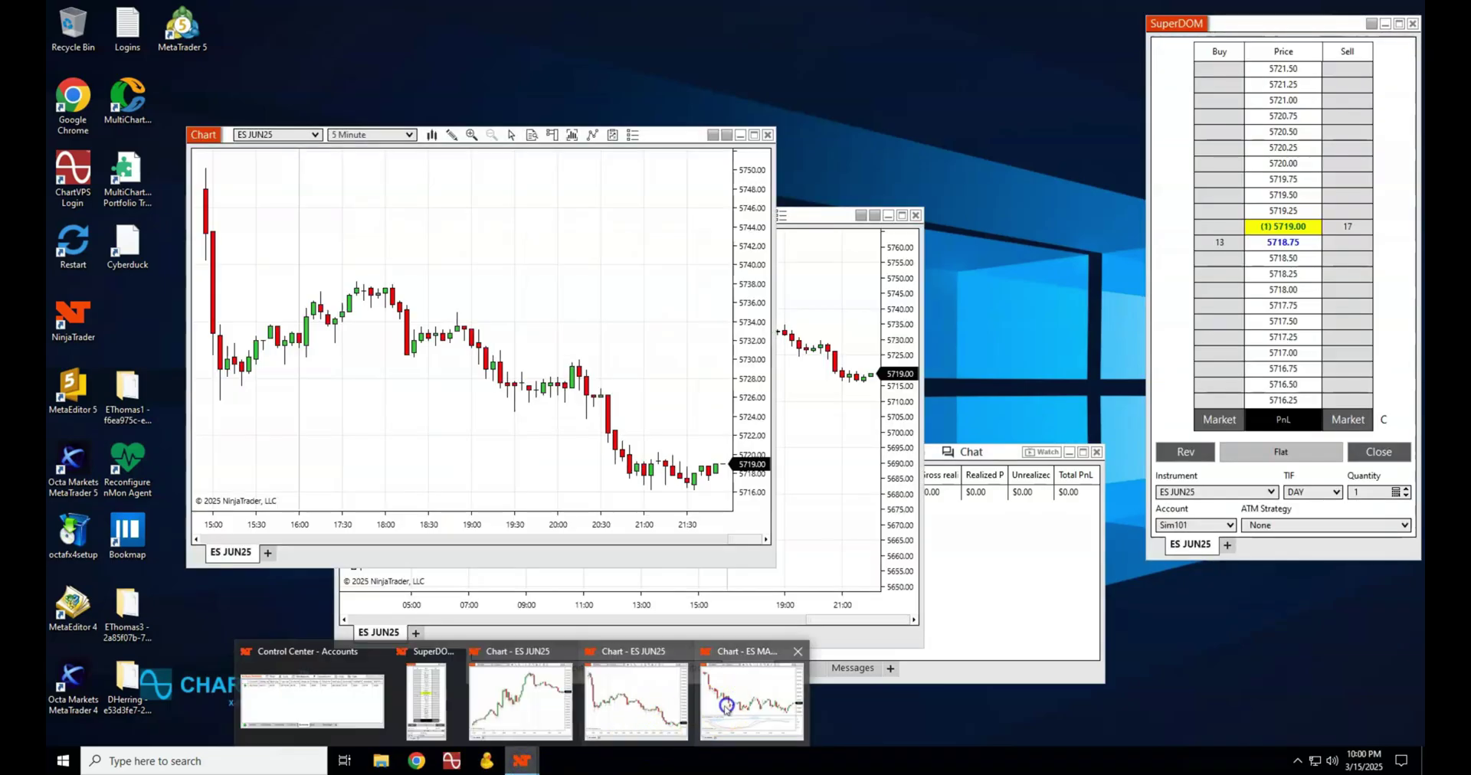
click(726, 707)
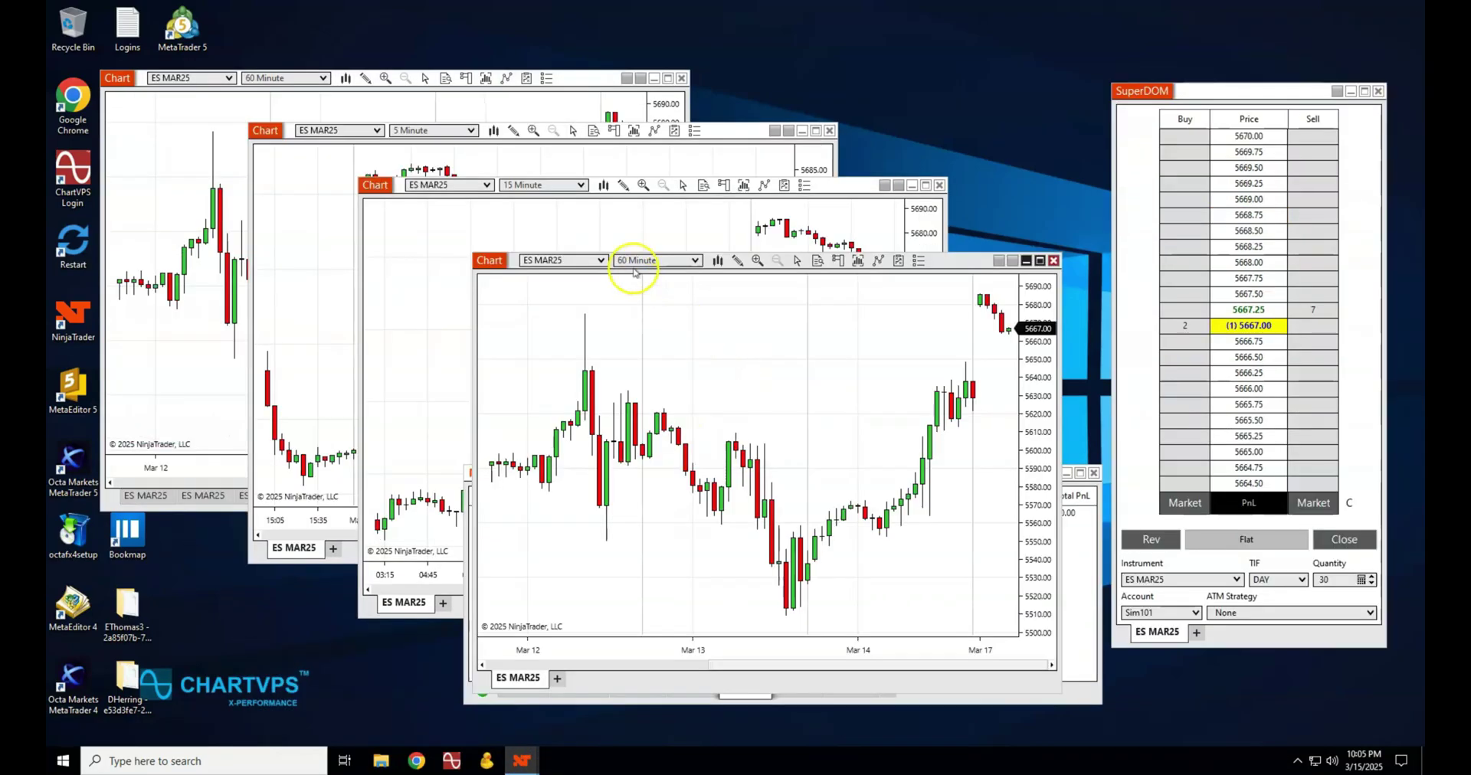
Close the 5-minute, 15-minute and single-tab 60-minute ES MAR25 charts and the SuperDOM, keeping only the multi-tab chart and Control Center.
click(531, 220)
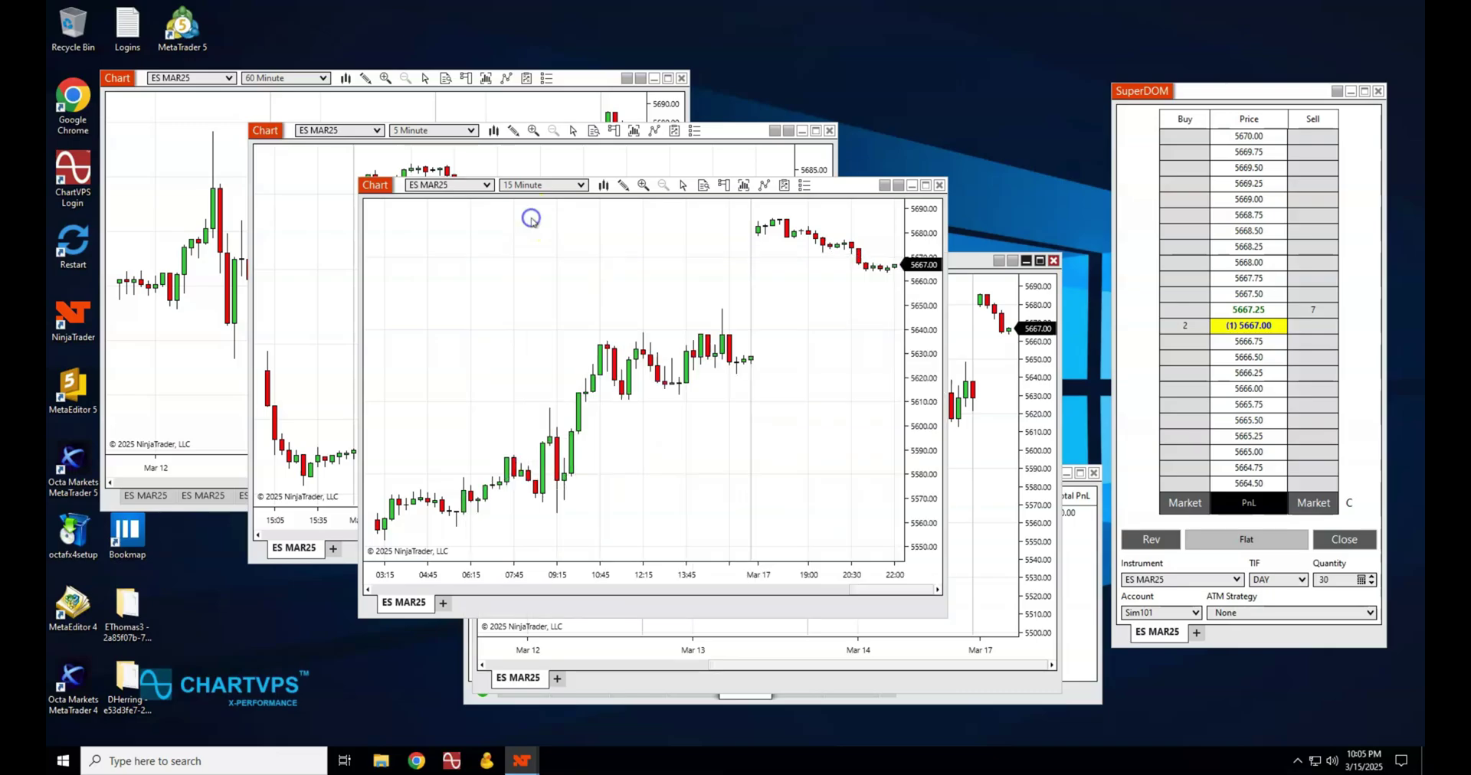
click(322, 181)
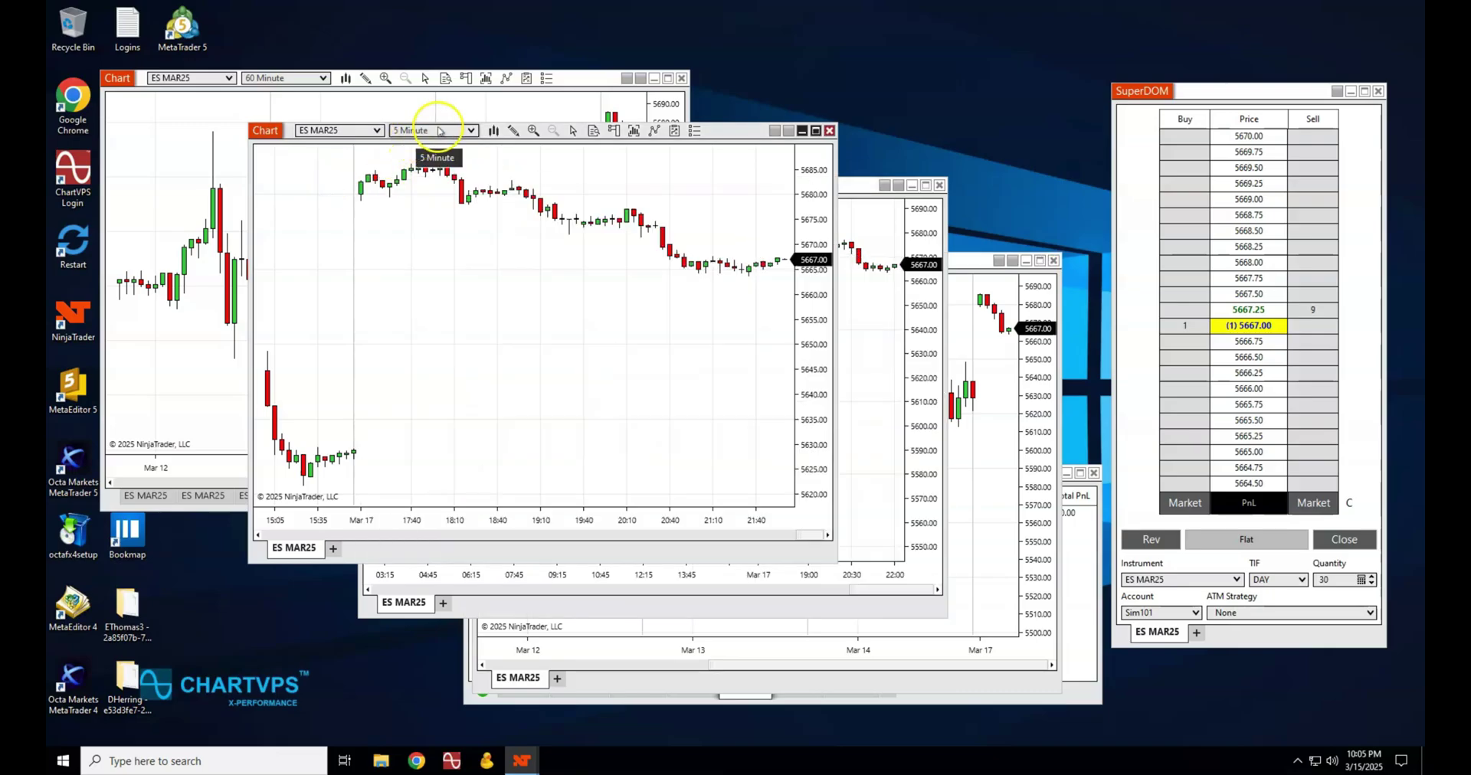
click(828, 132)
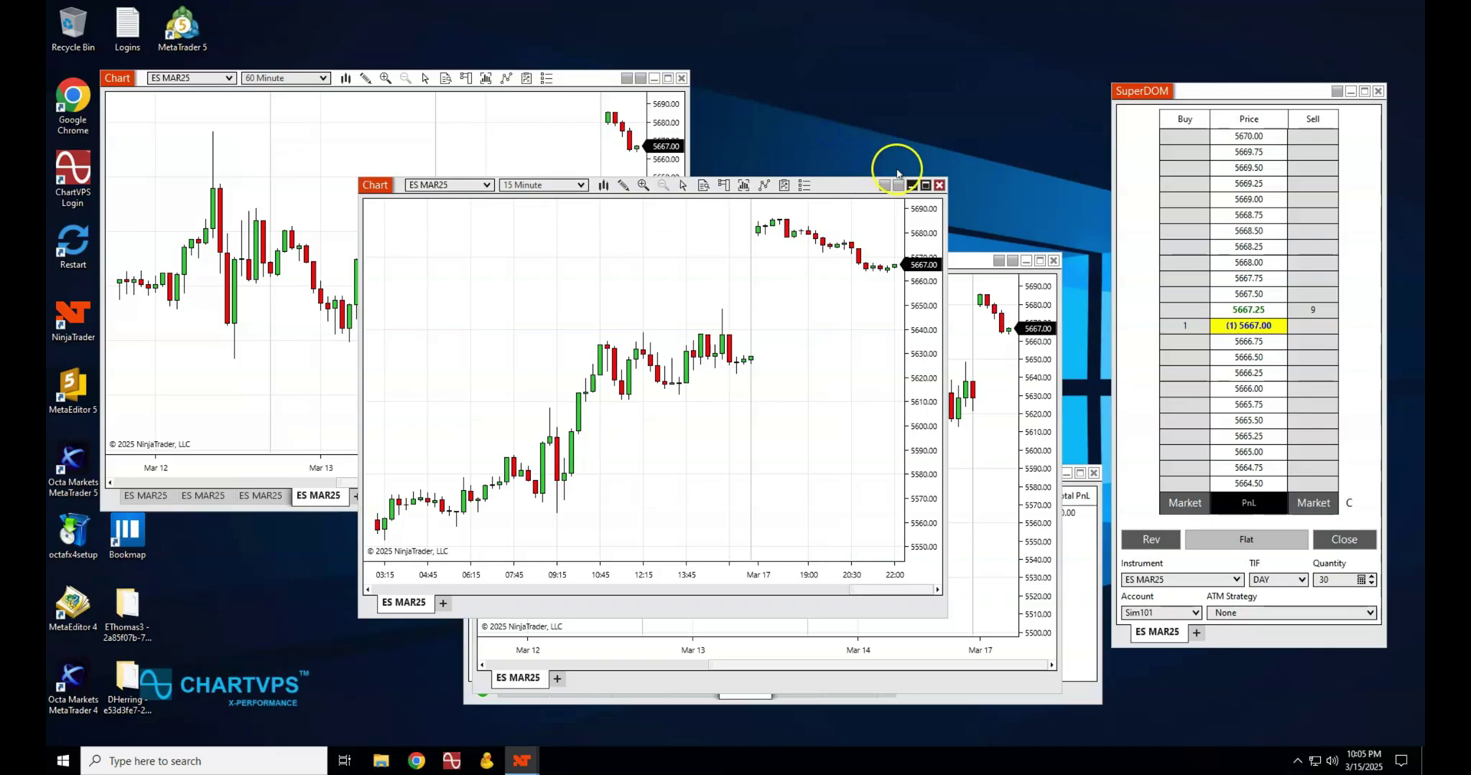
click(939, 186)
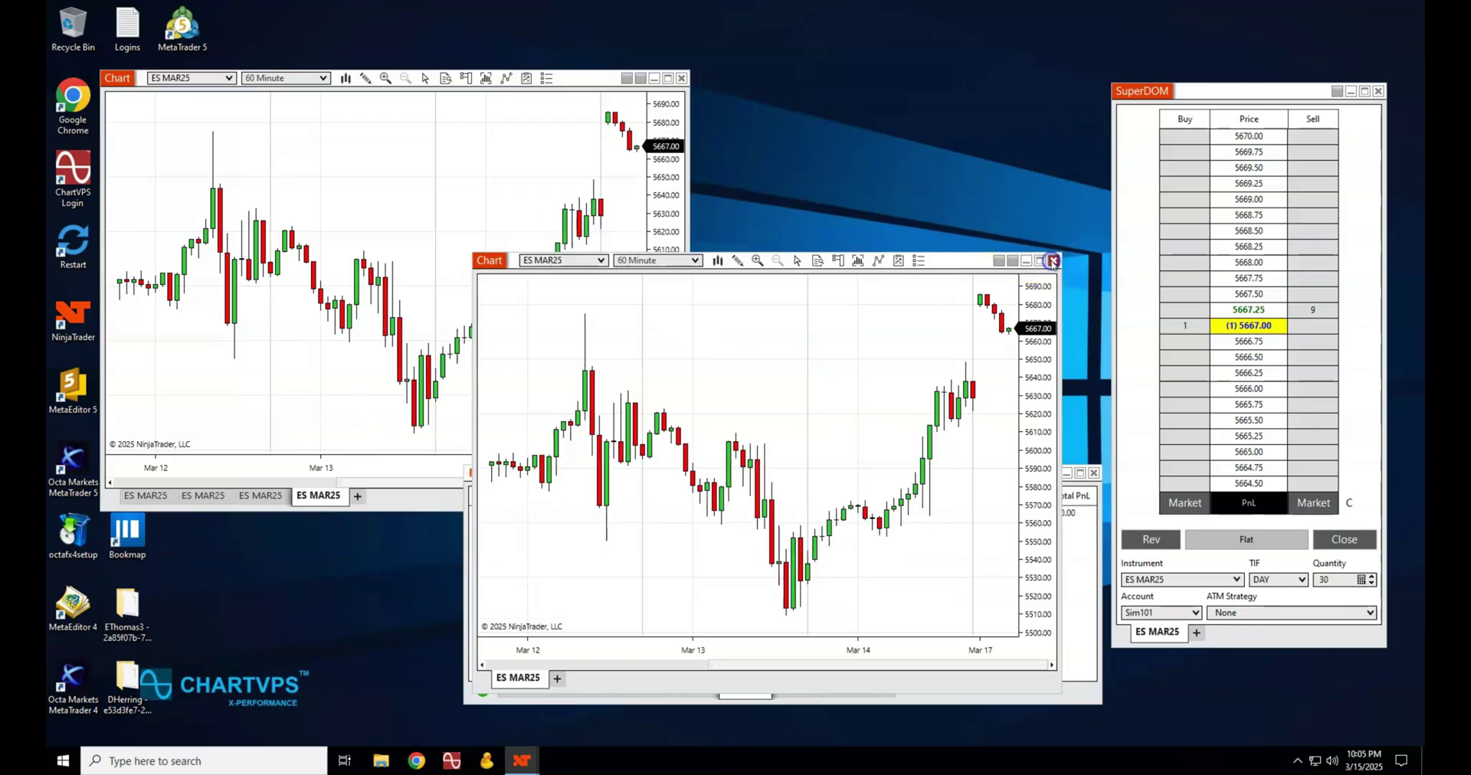
click(1054, 260)
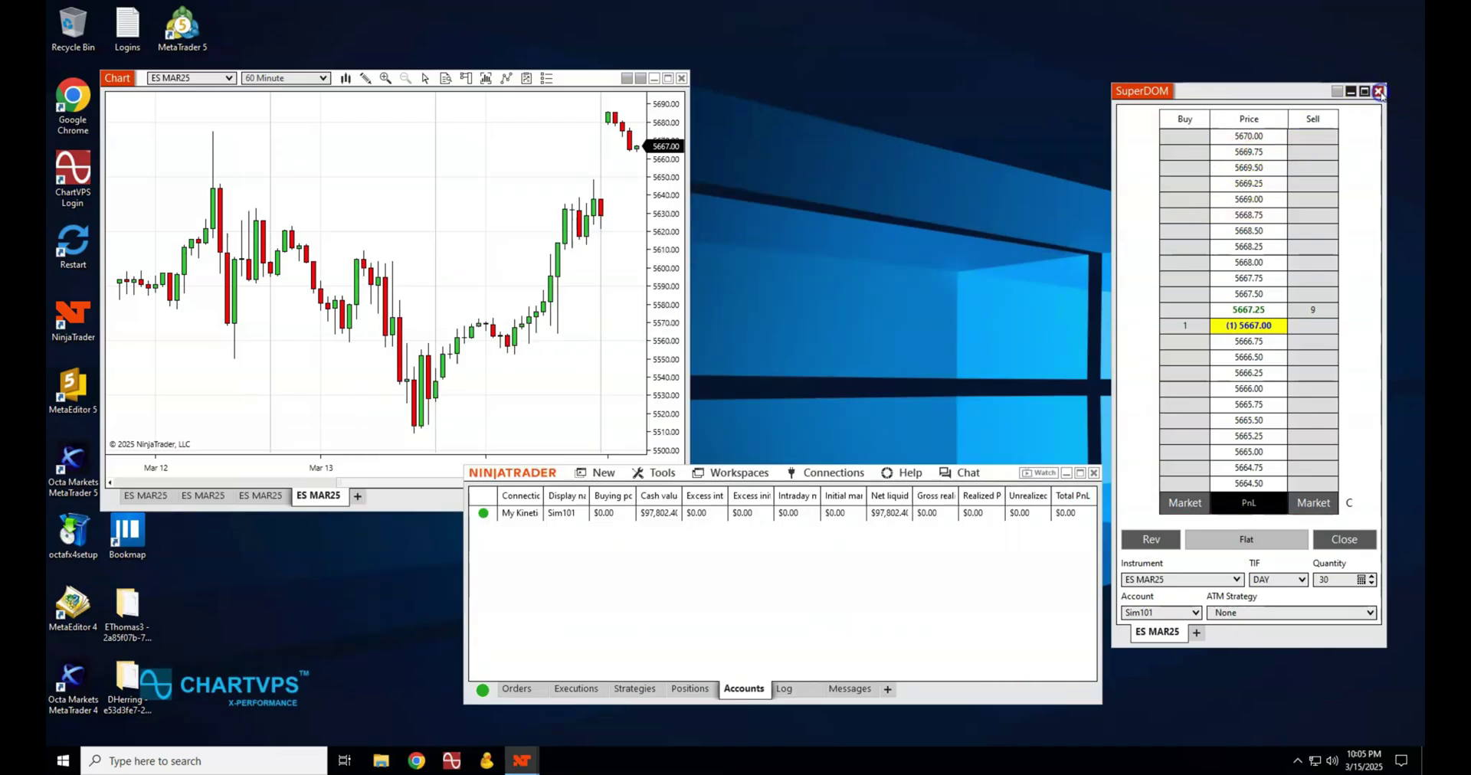
click(1377, 91)
click(145, 495)
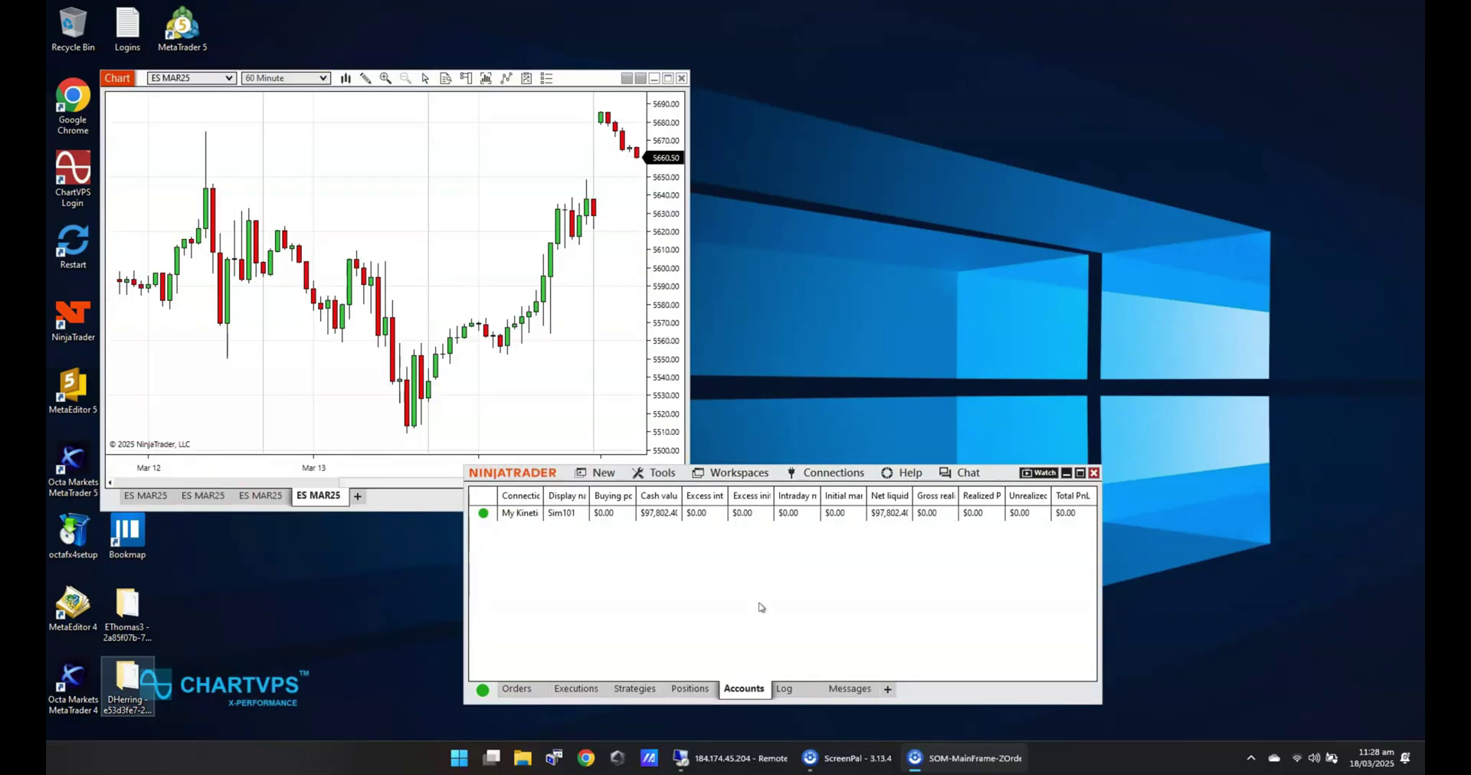
Close the inactive test1 workspace running in the background, saving its changes.
click(751, 473)
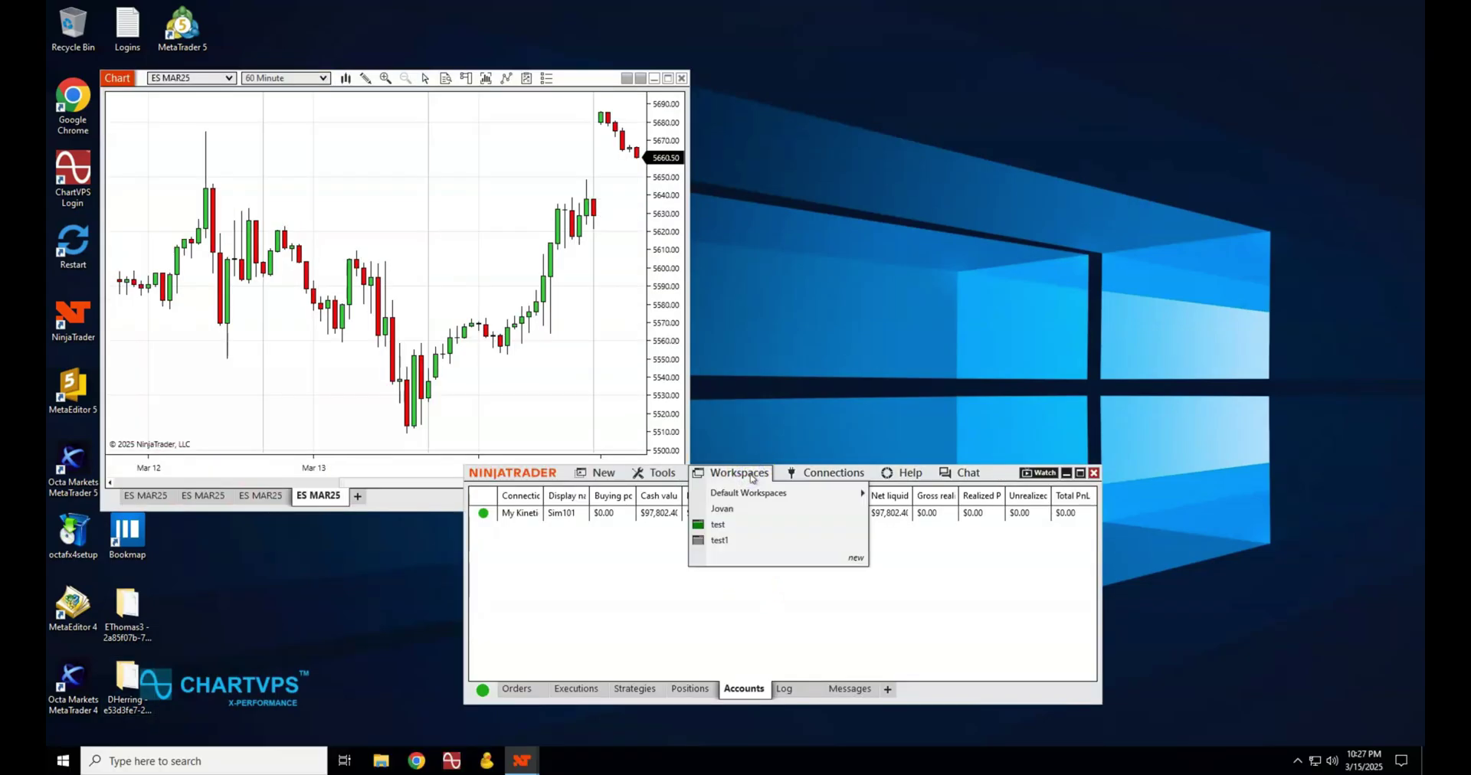
mouse_move(758, 527)
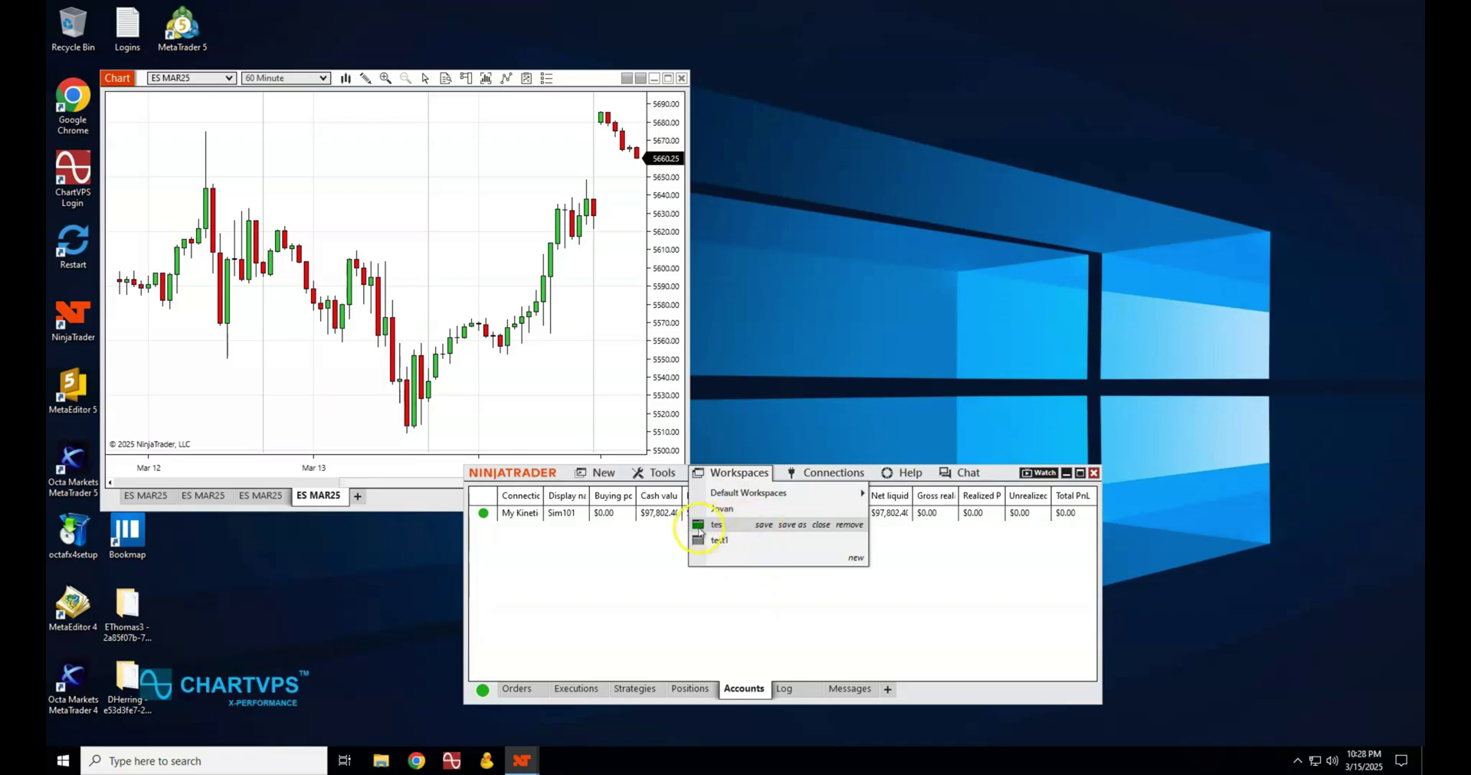
mouse_move(705, 544)
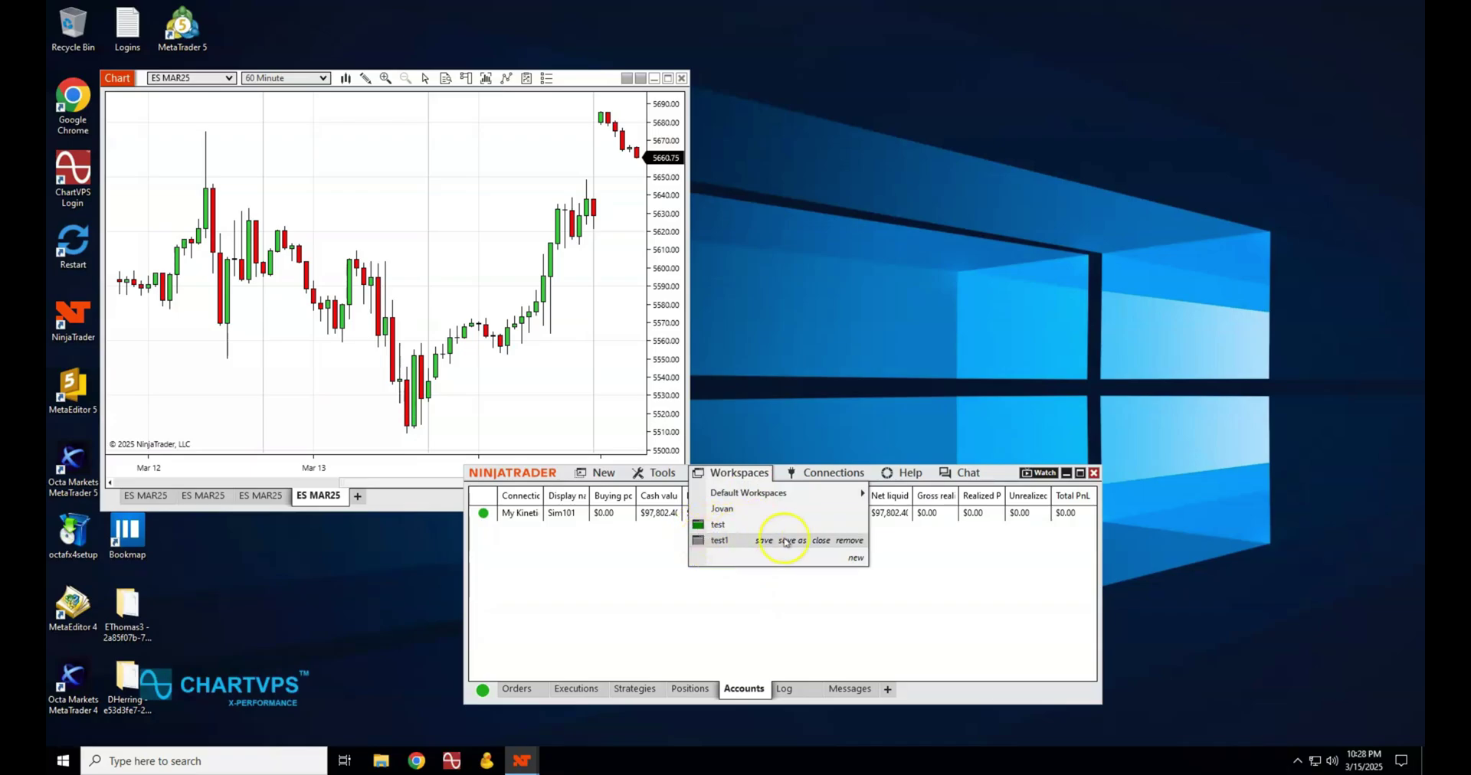
click(819, 541)
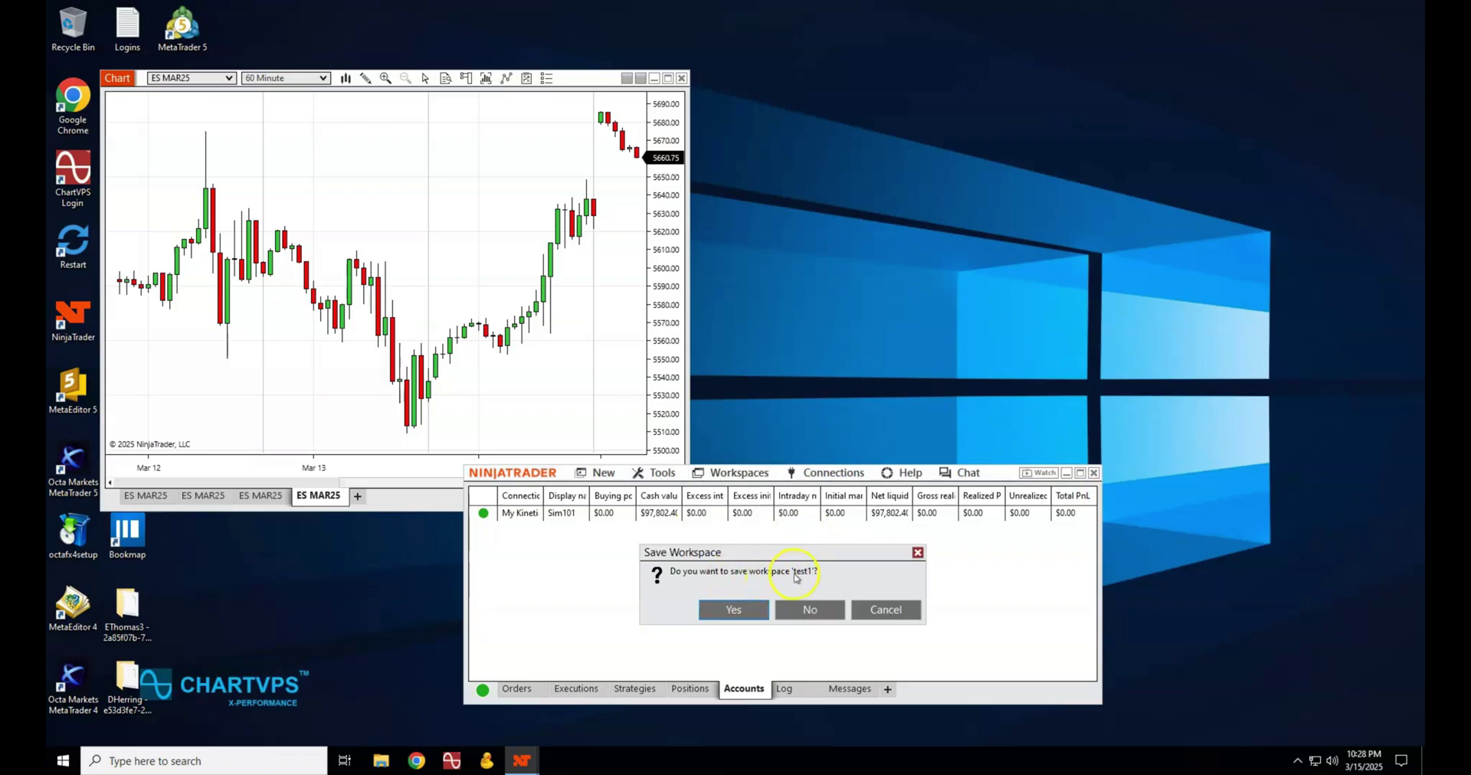
click(752, 611)
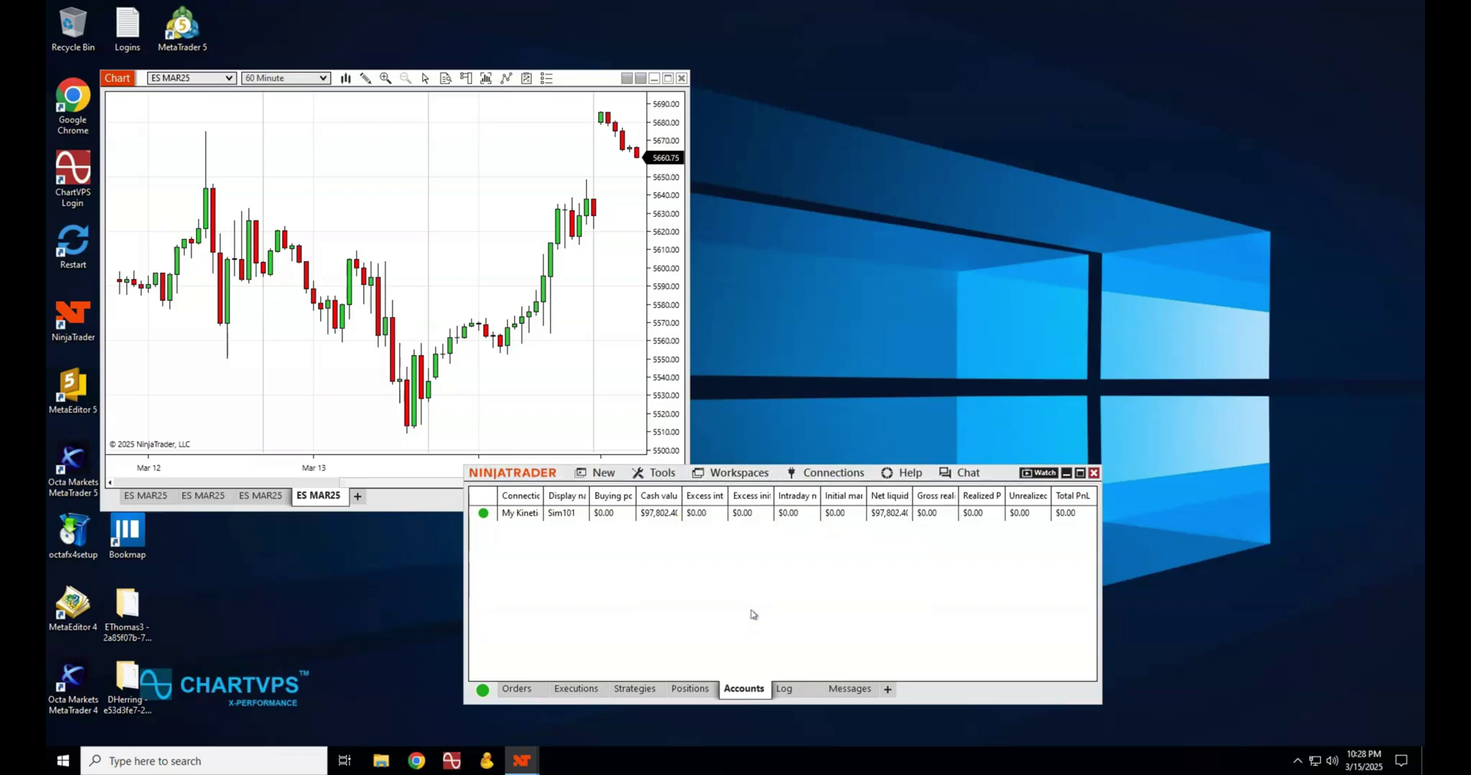
Save the active test workspace.
click(761, 475)
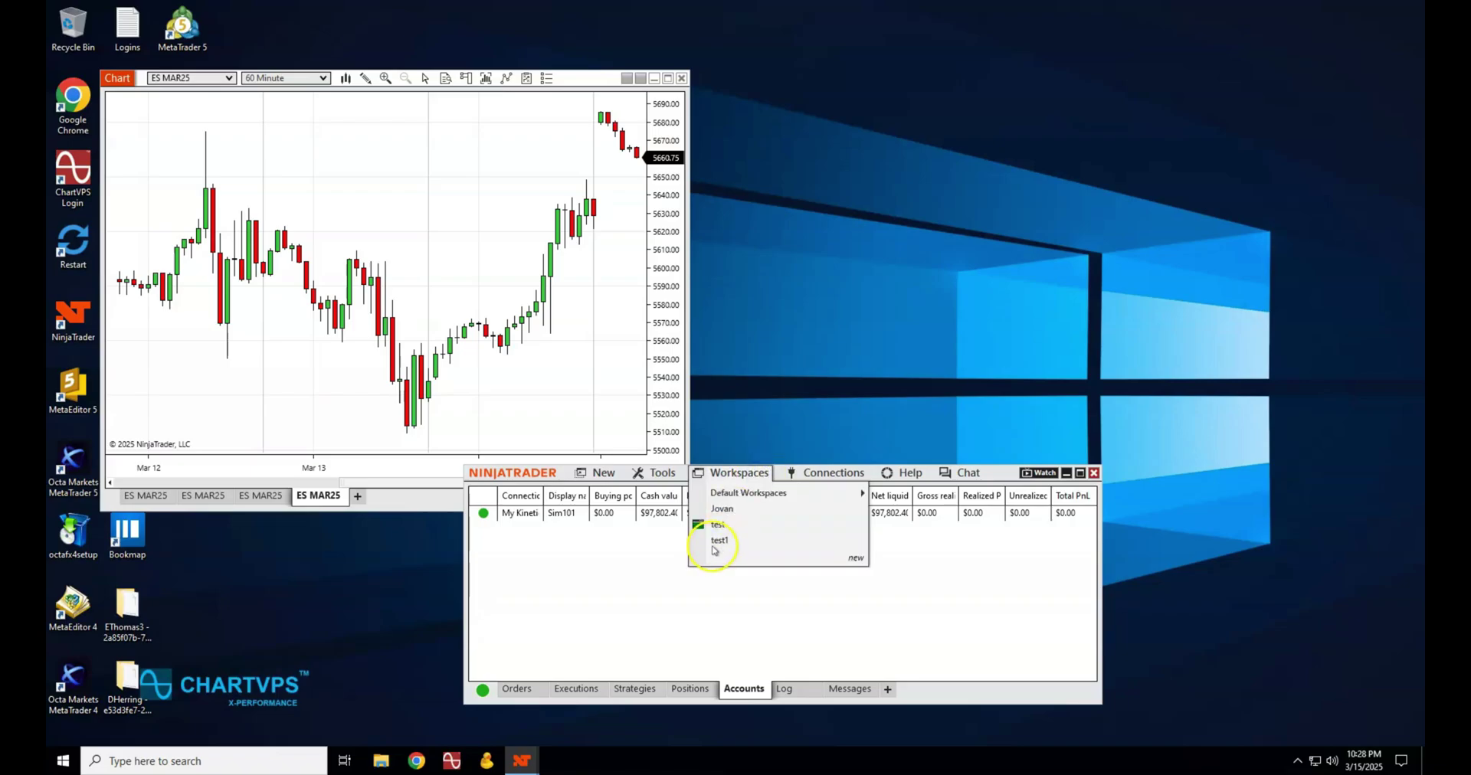
mouse_move(738, 539)
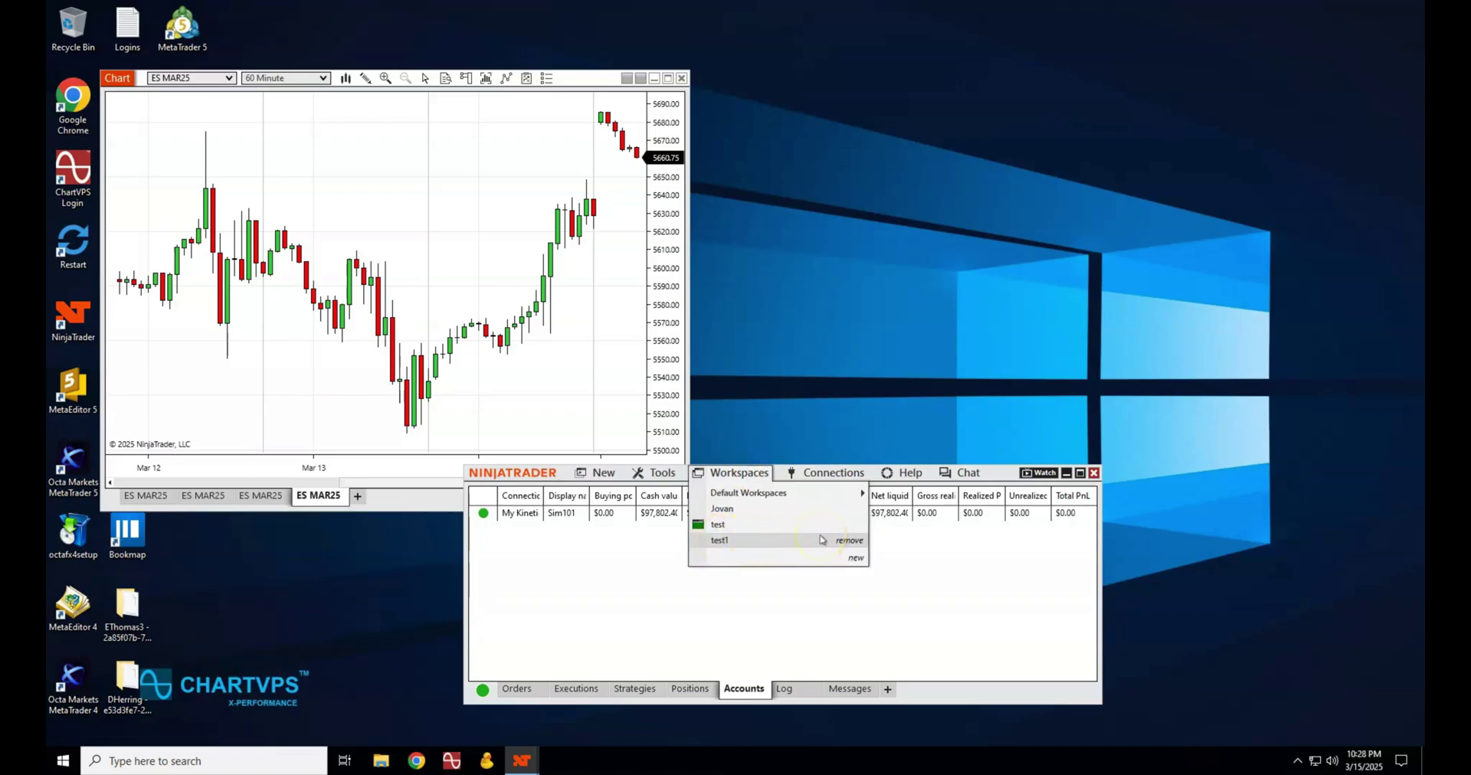
mouse_move(825, 528)
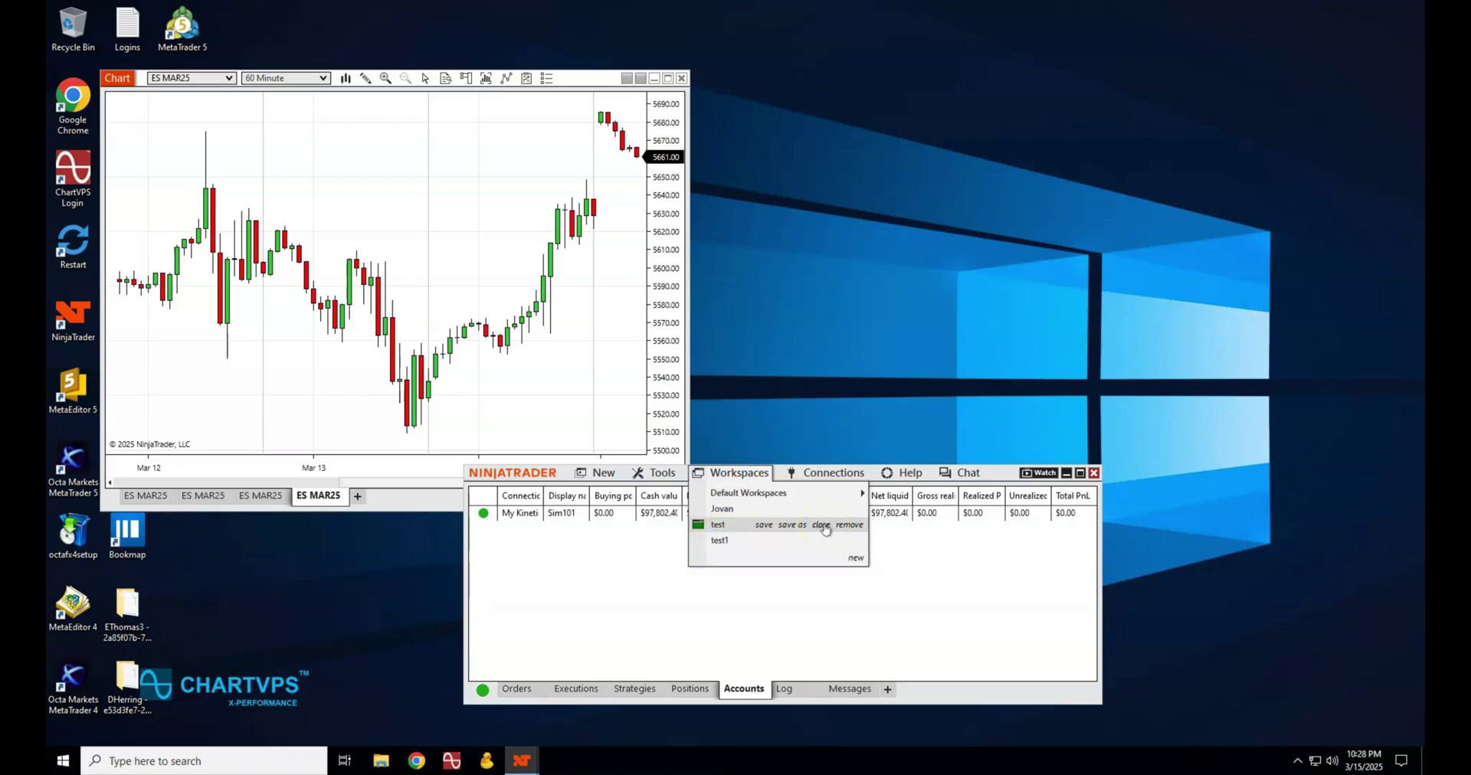
click(766, 530)
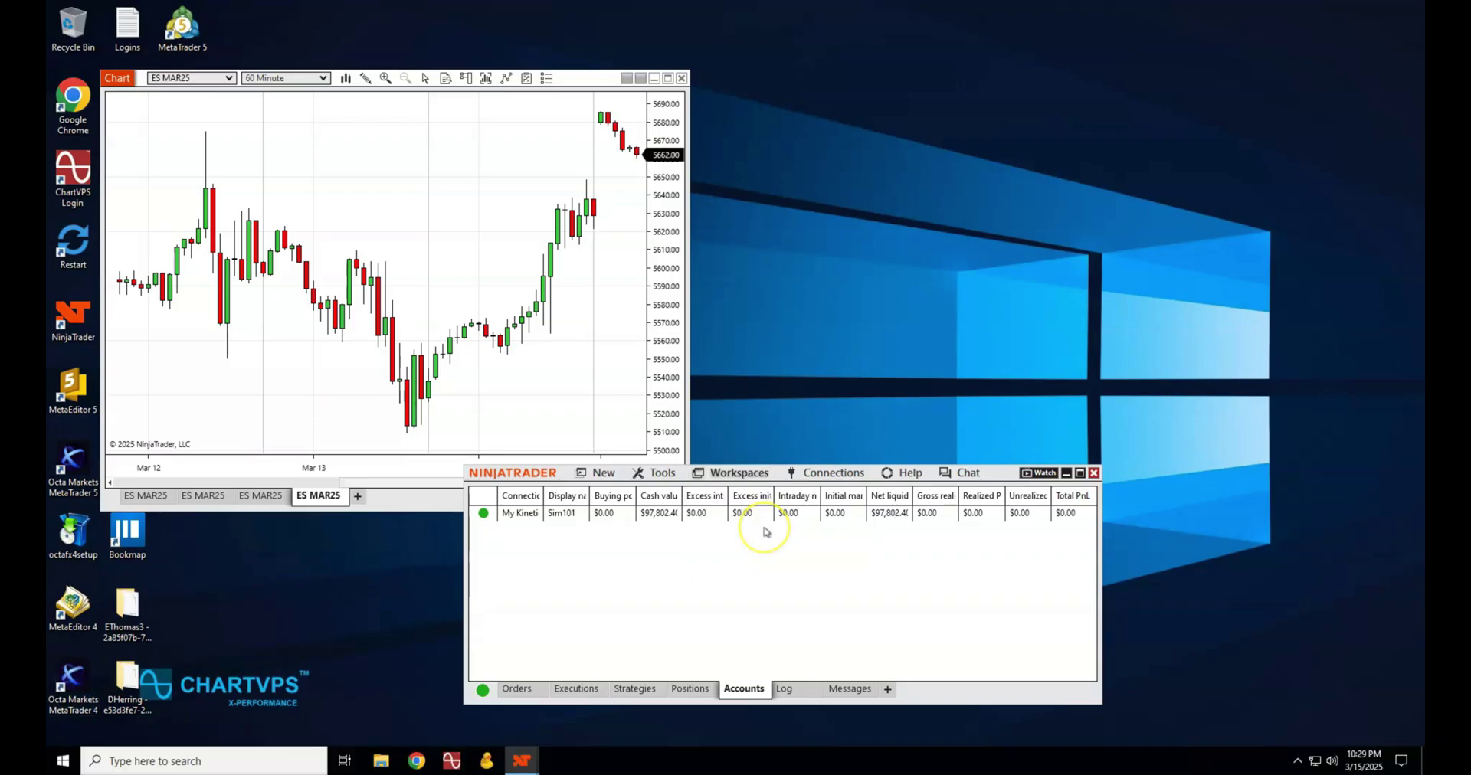
Close the active test workspace, saving its changes.
click(741, 476)
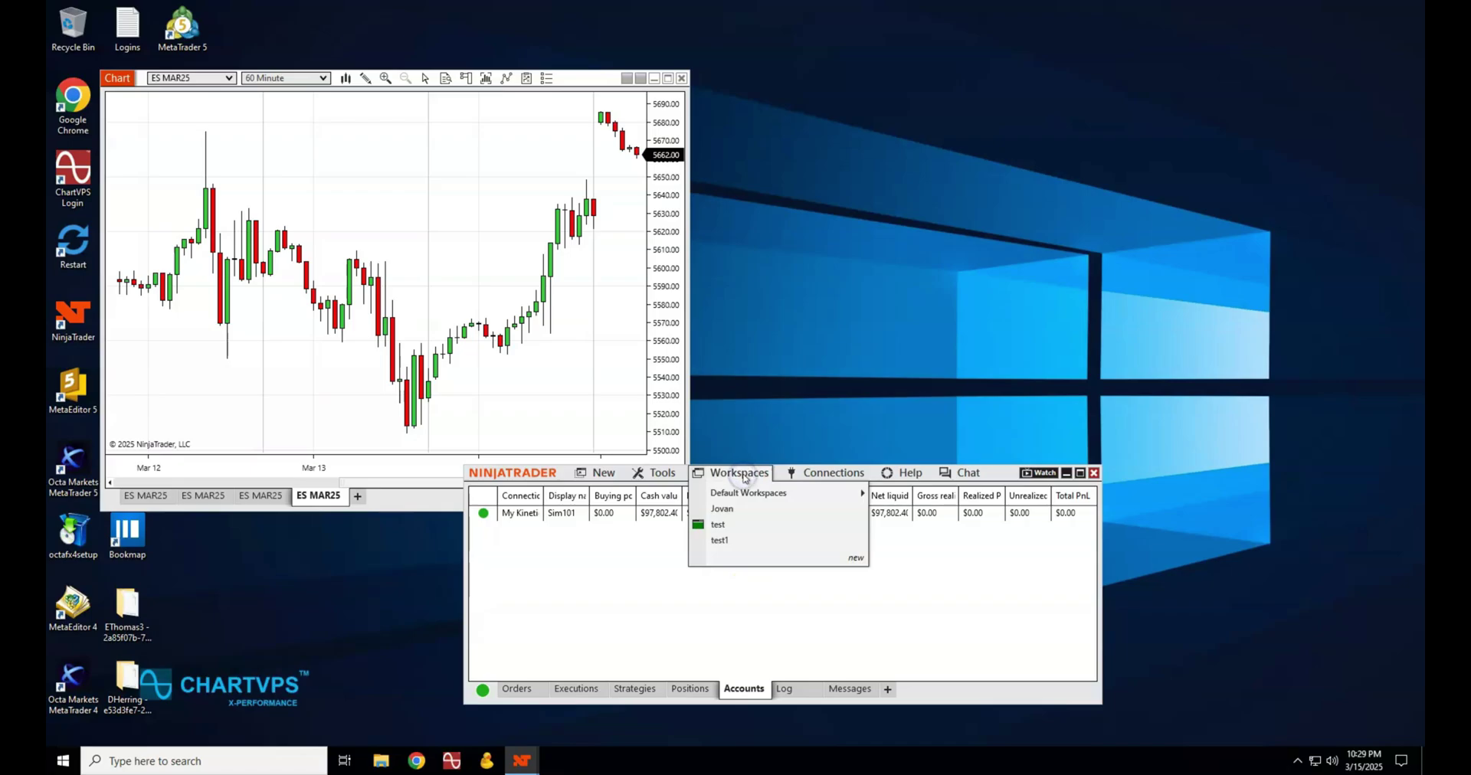
mouse_move(766, 528)
click(822, 533)
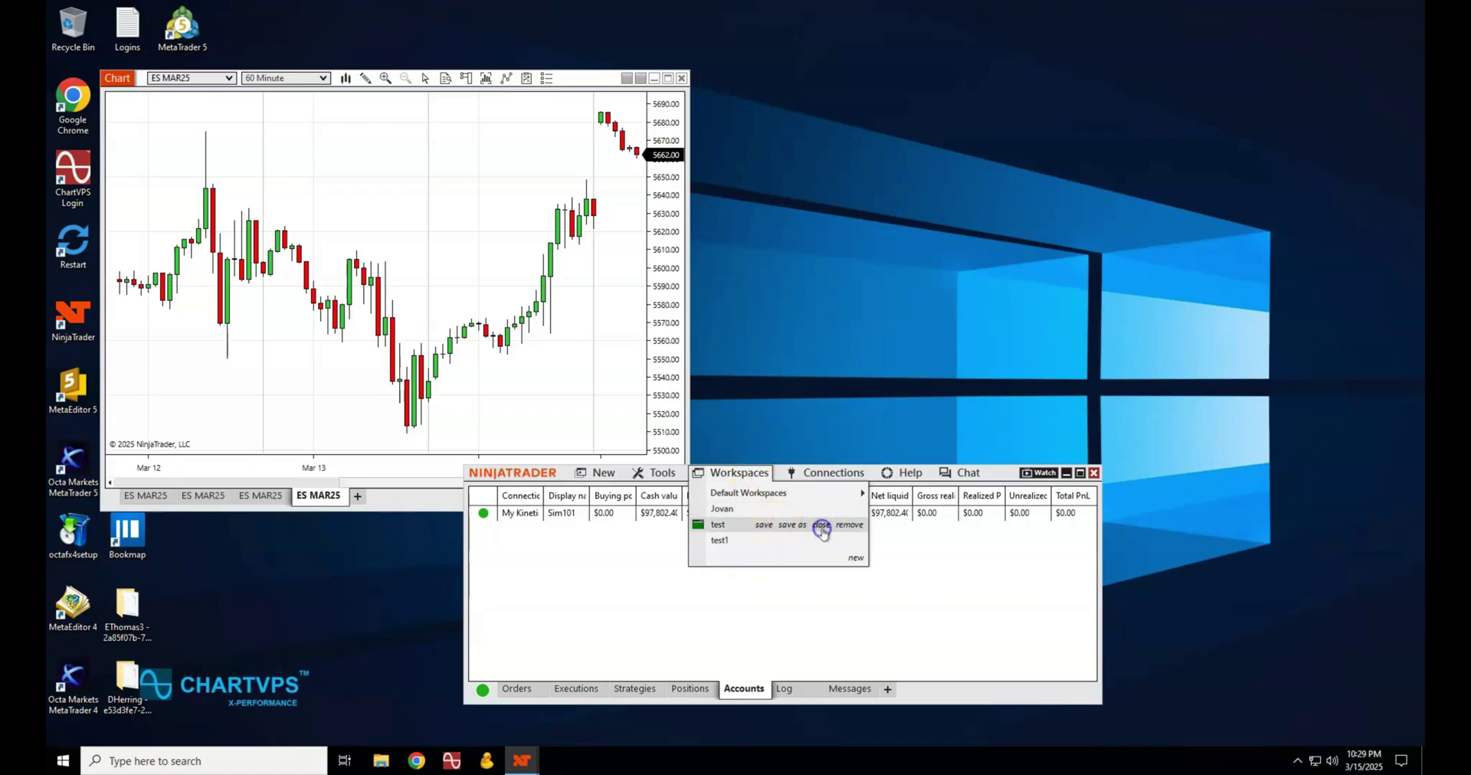
click(749, 612)
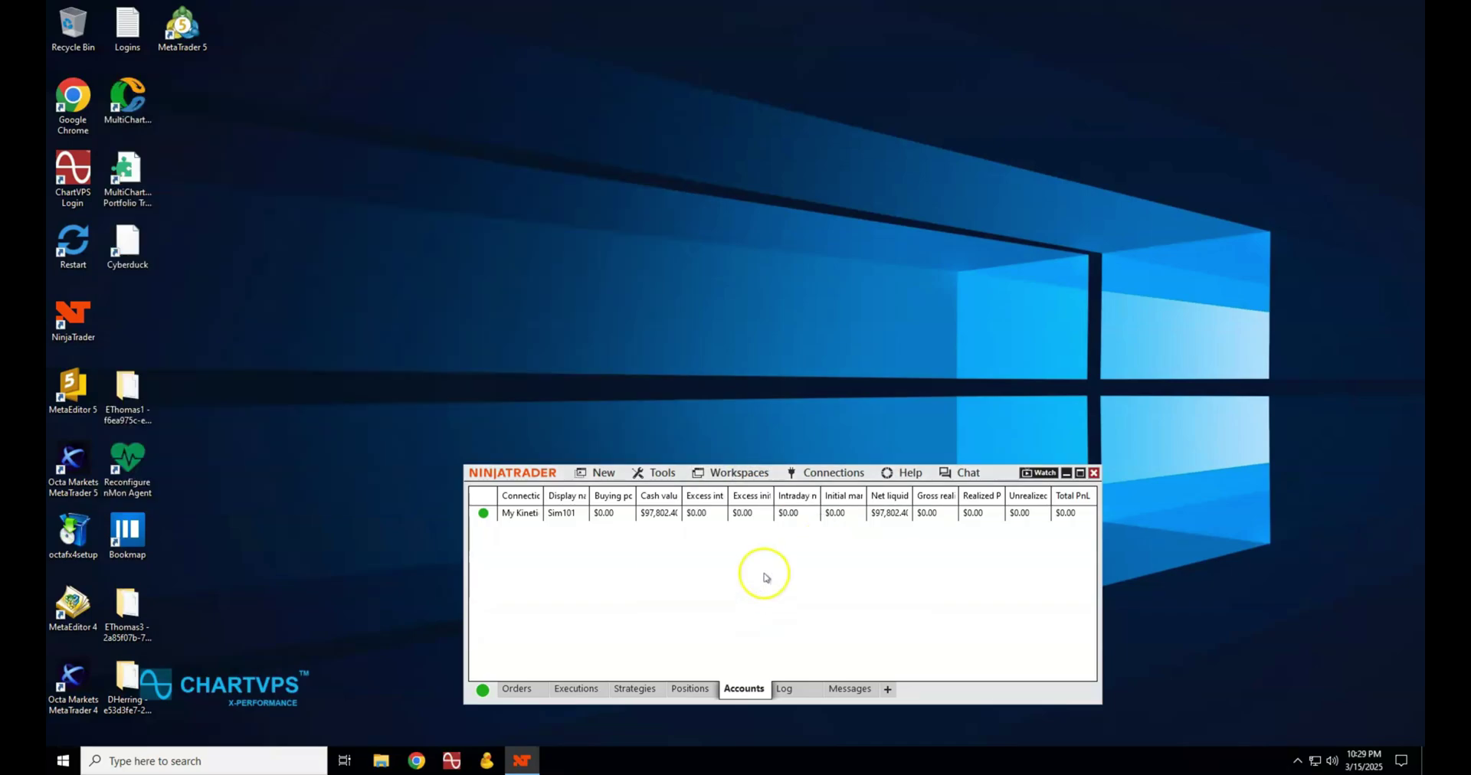
Open the saved test1 workspace from the workspace list.
click(754, 477)
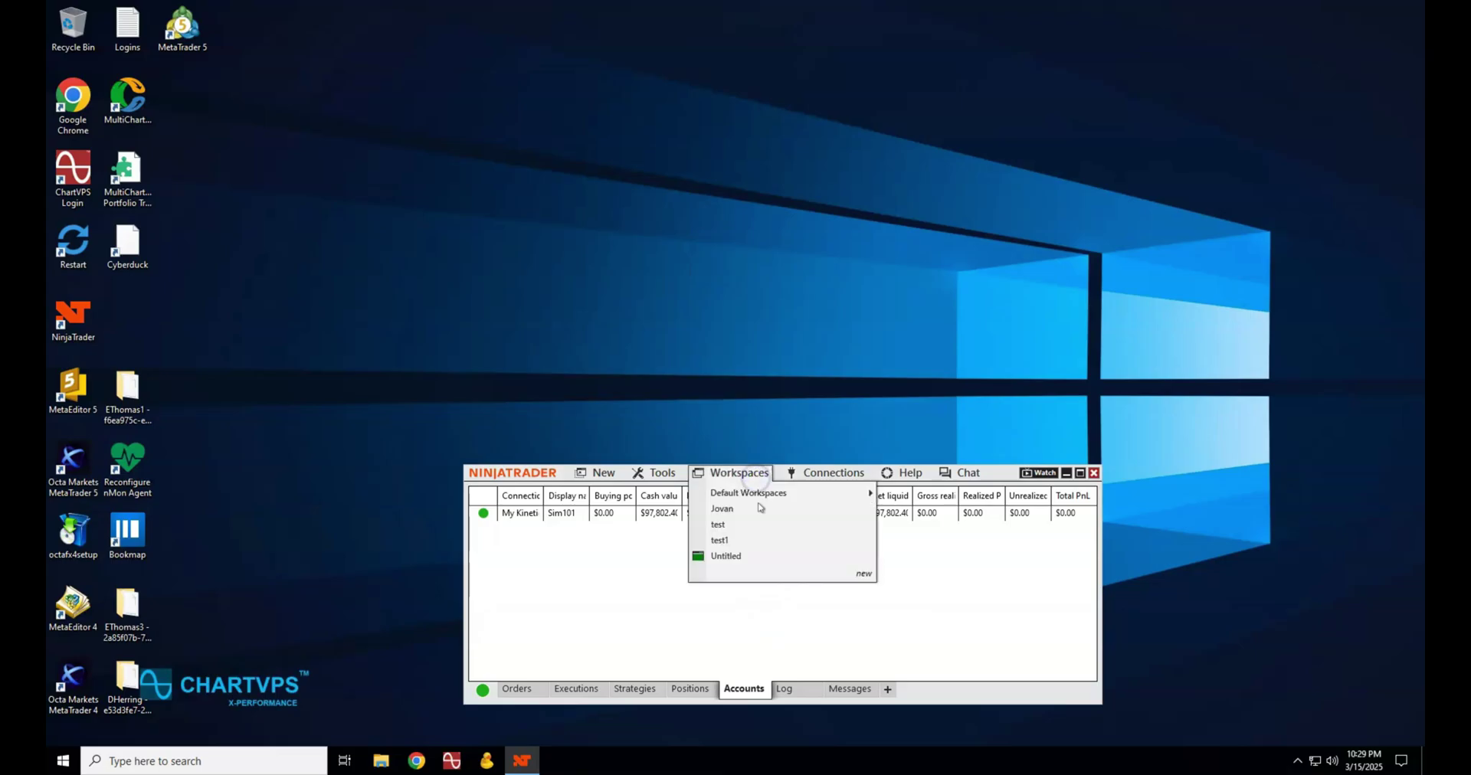
mouse_move(758, 542)
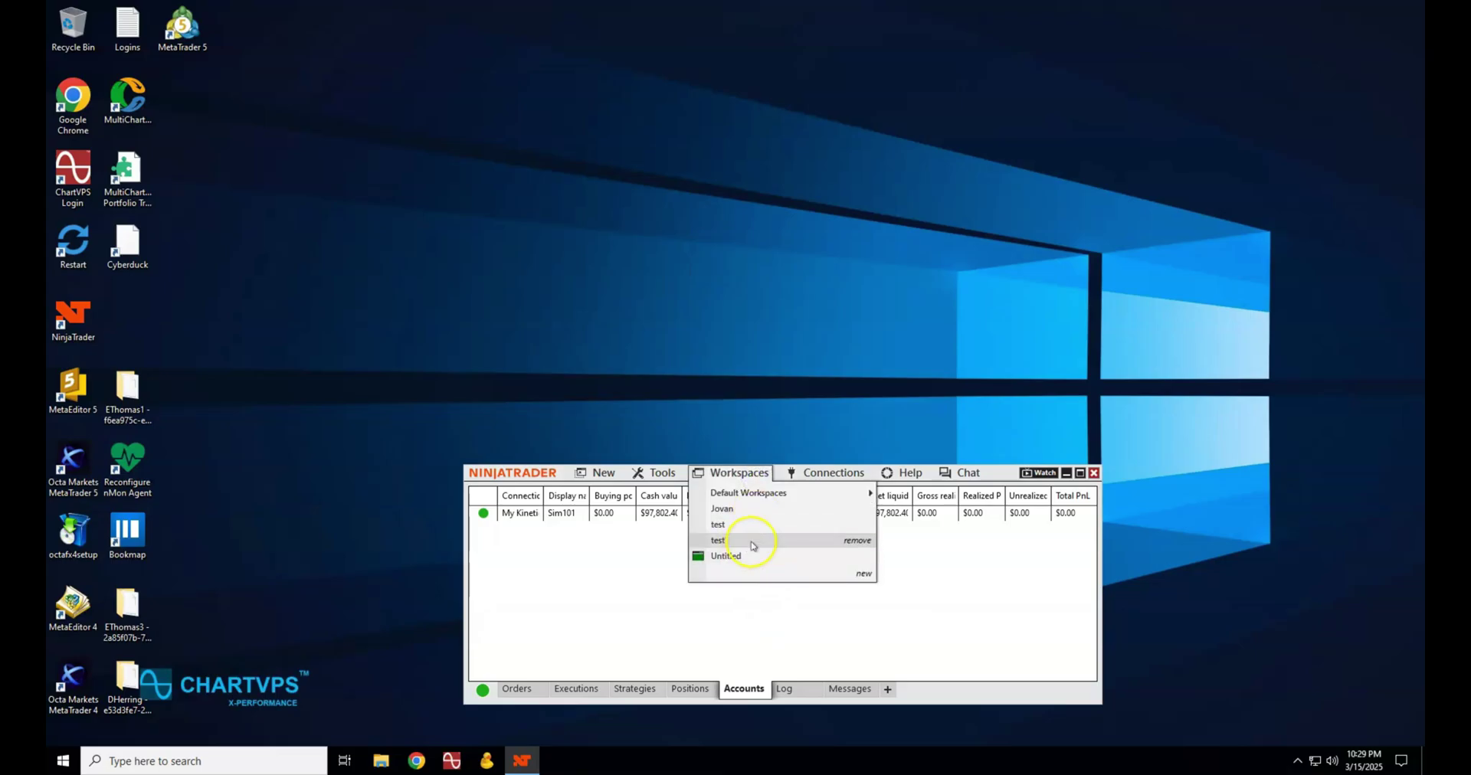
click(808, 542)
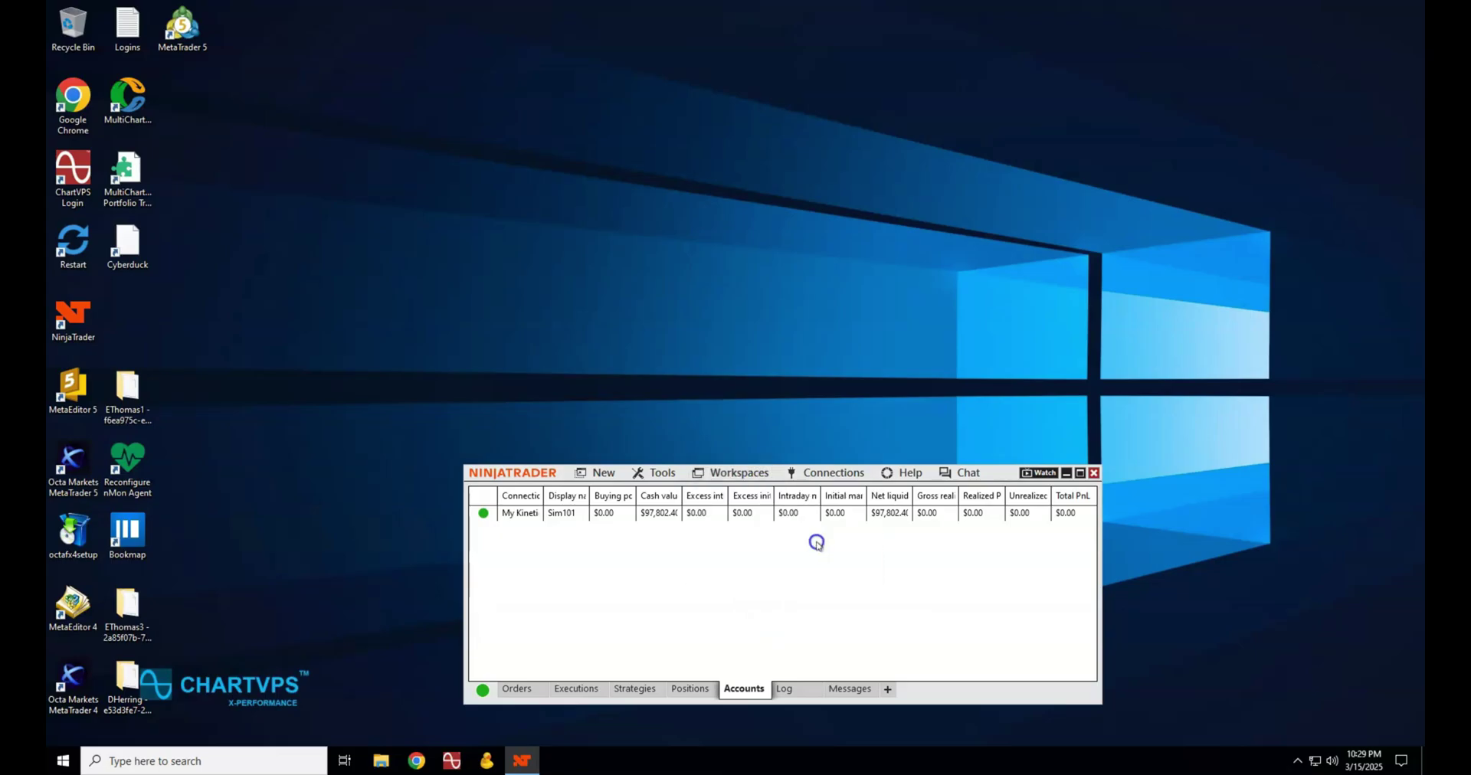
click(749, 474)
mouse_move(714, 546)
click(758, 478)
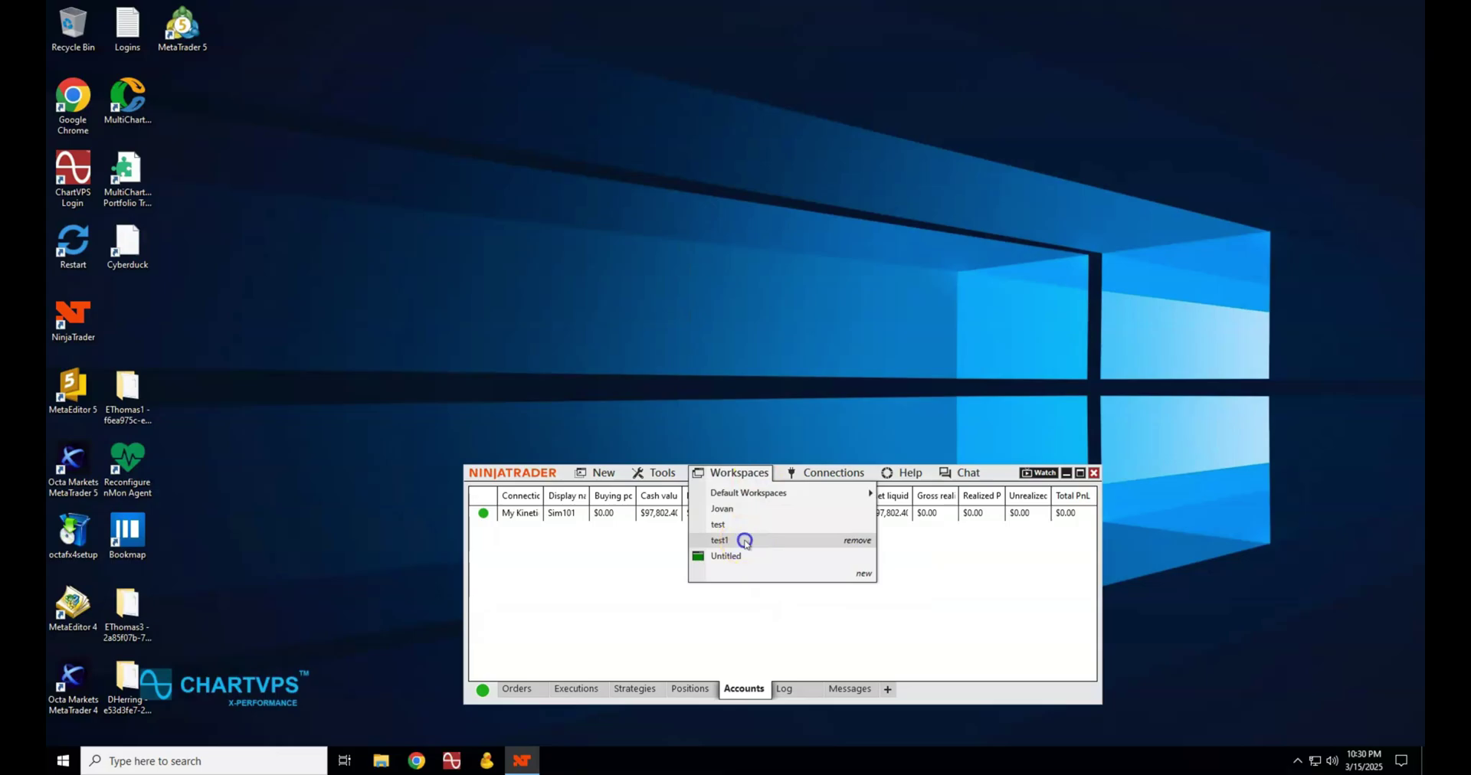
click(745, 542)
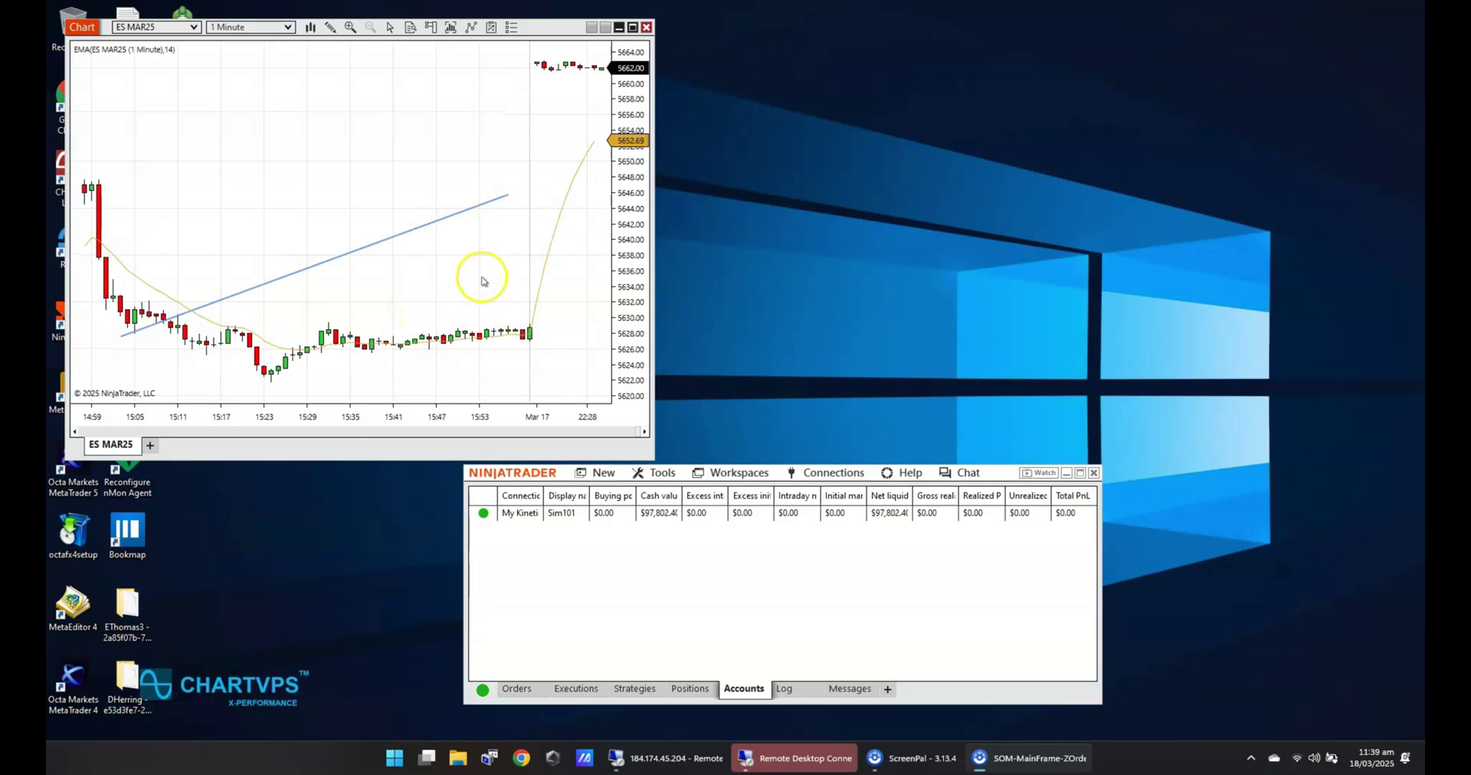
Set the EMA indicator on the ES MAR25 chart to calculate on bar close and apply it.
right_click(575, 182)
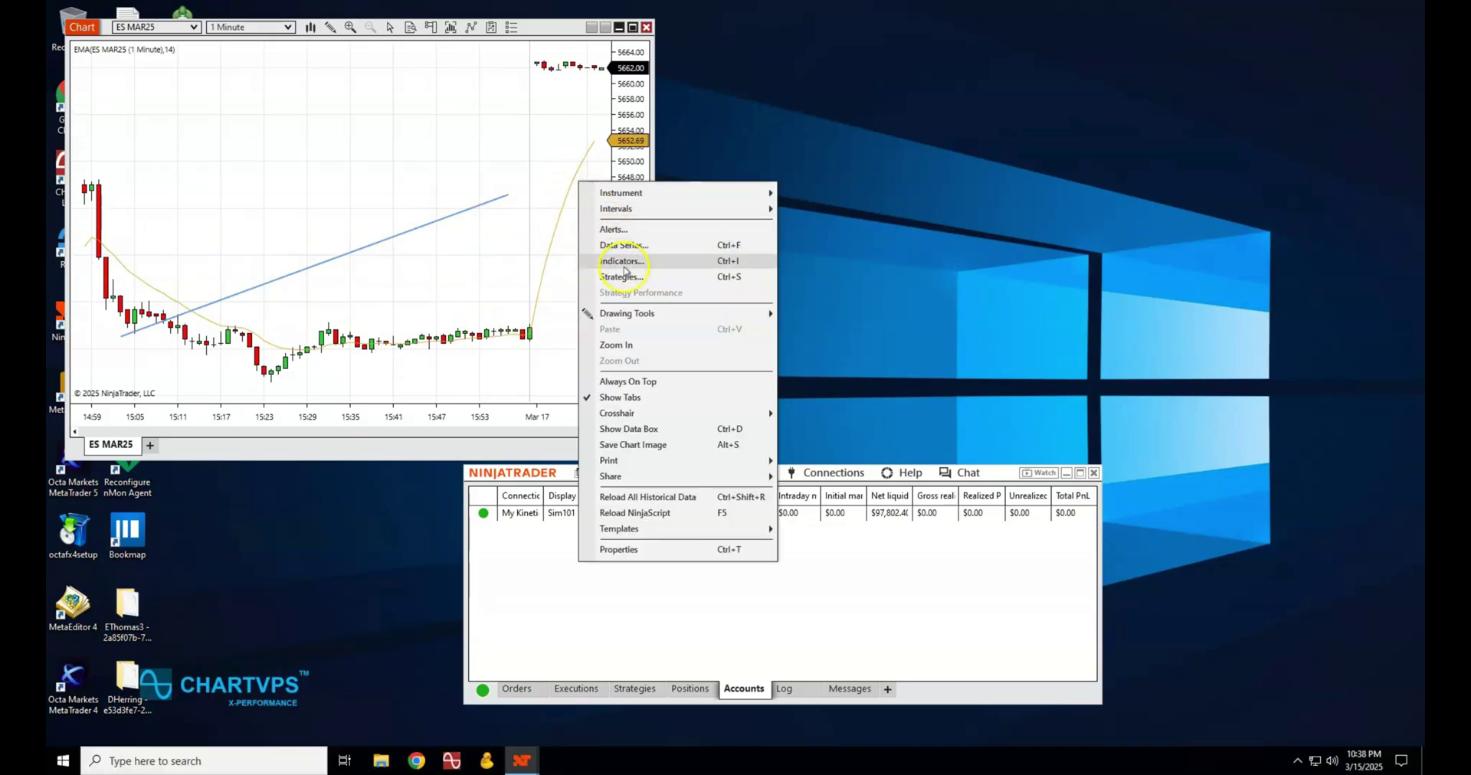
click(625, 262)
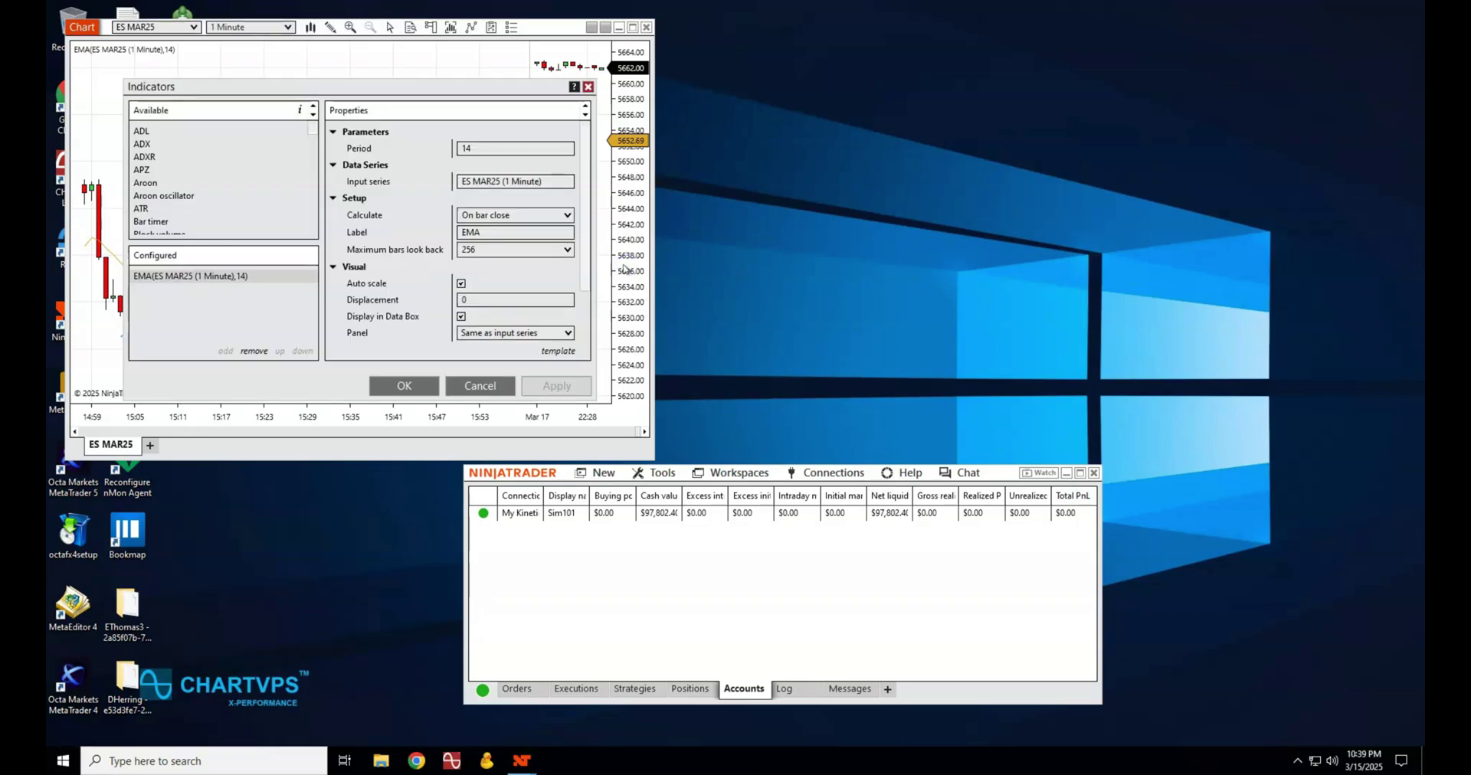
click(568, 217)
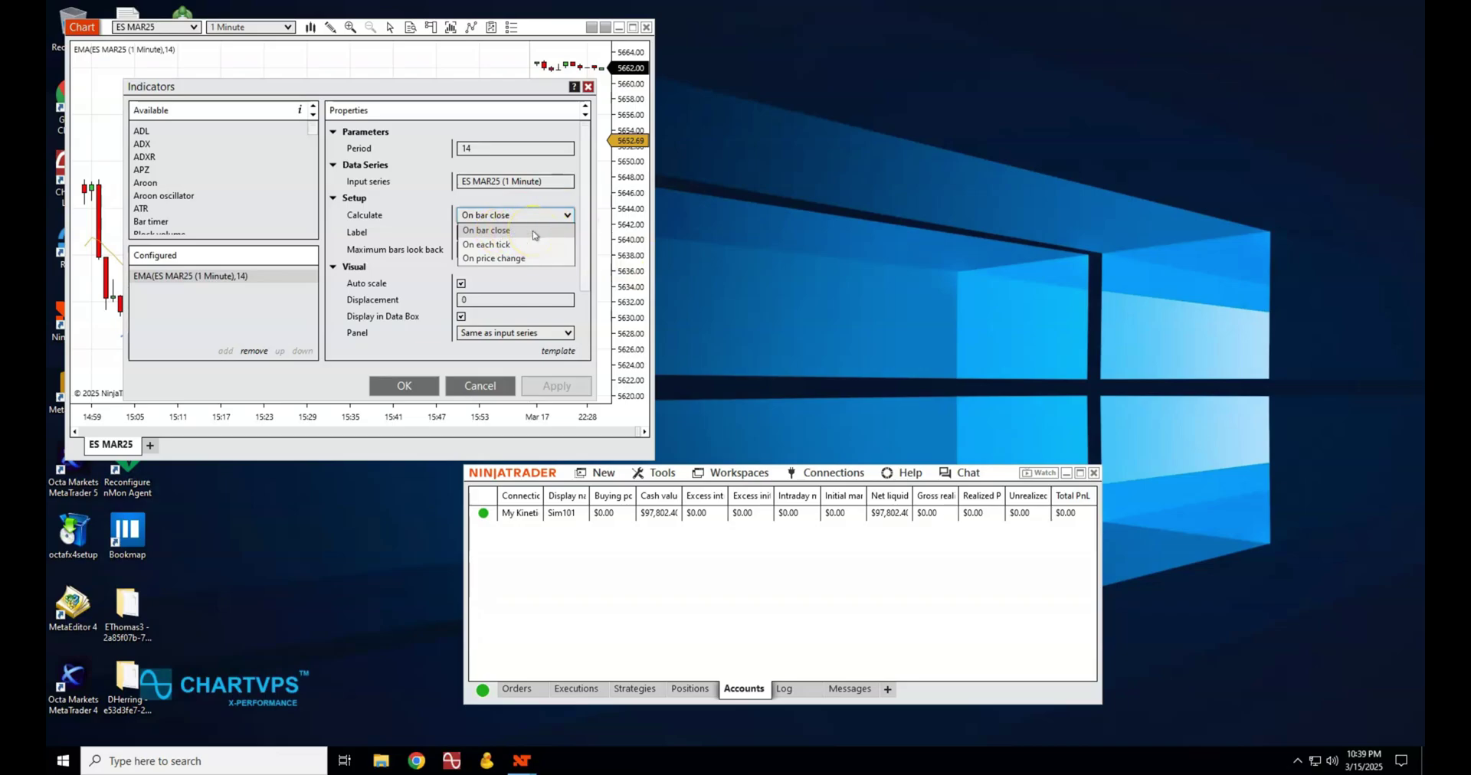
click(532, 259)
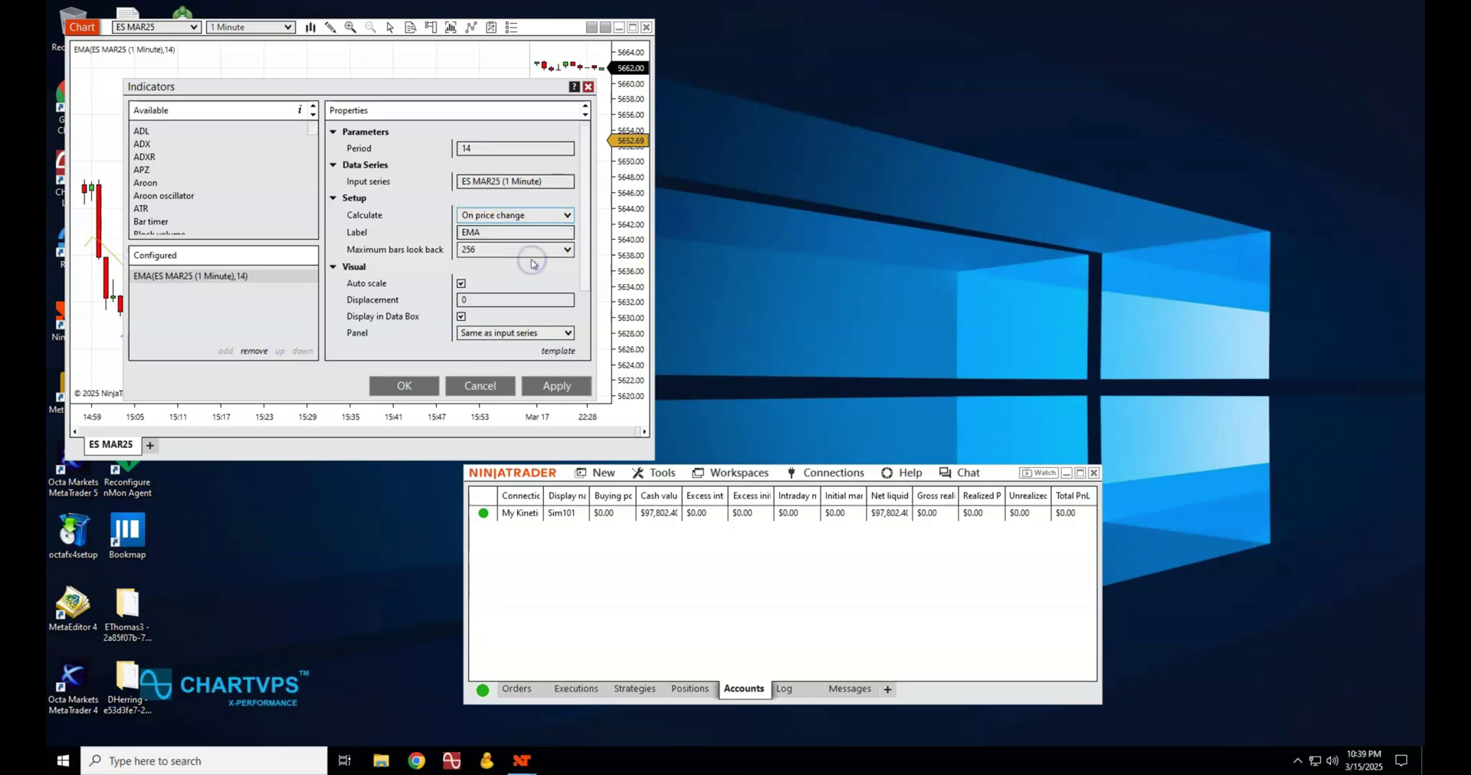
click(563, 215)
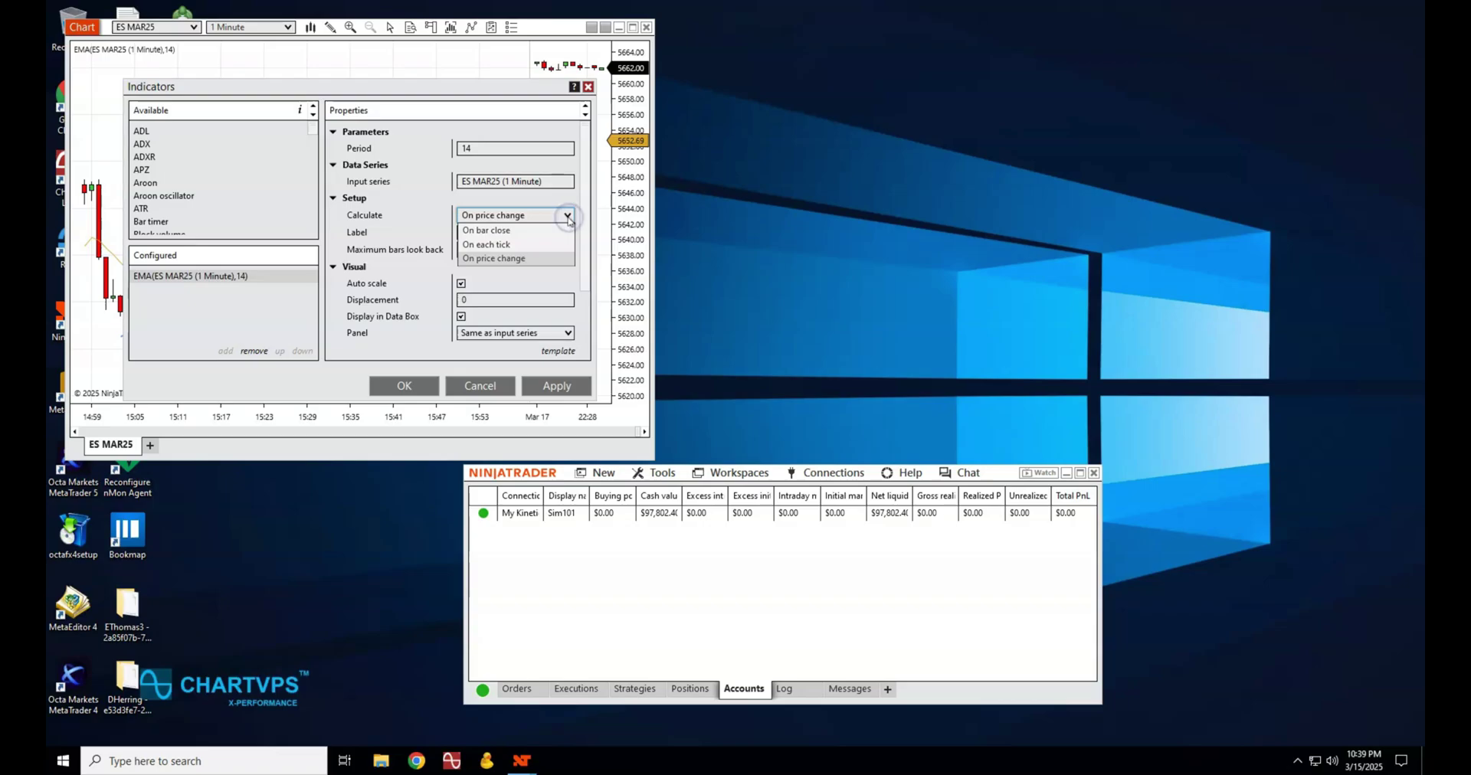
click(543, 232)
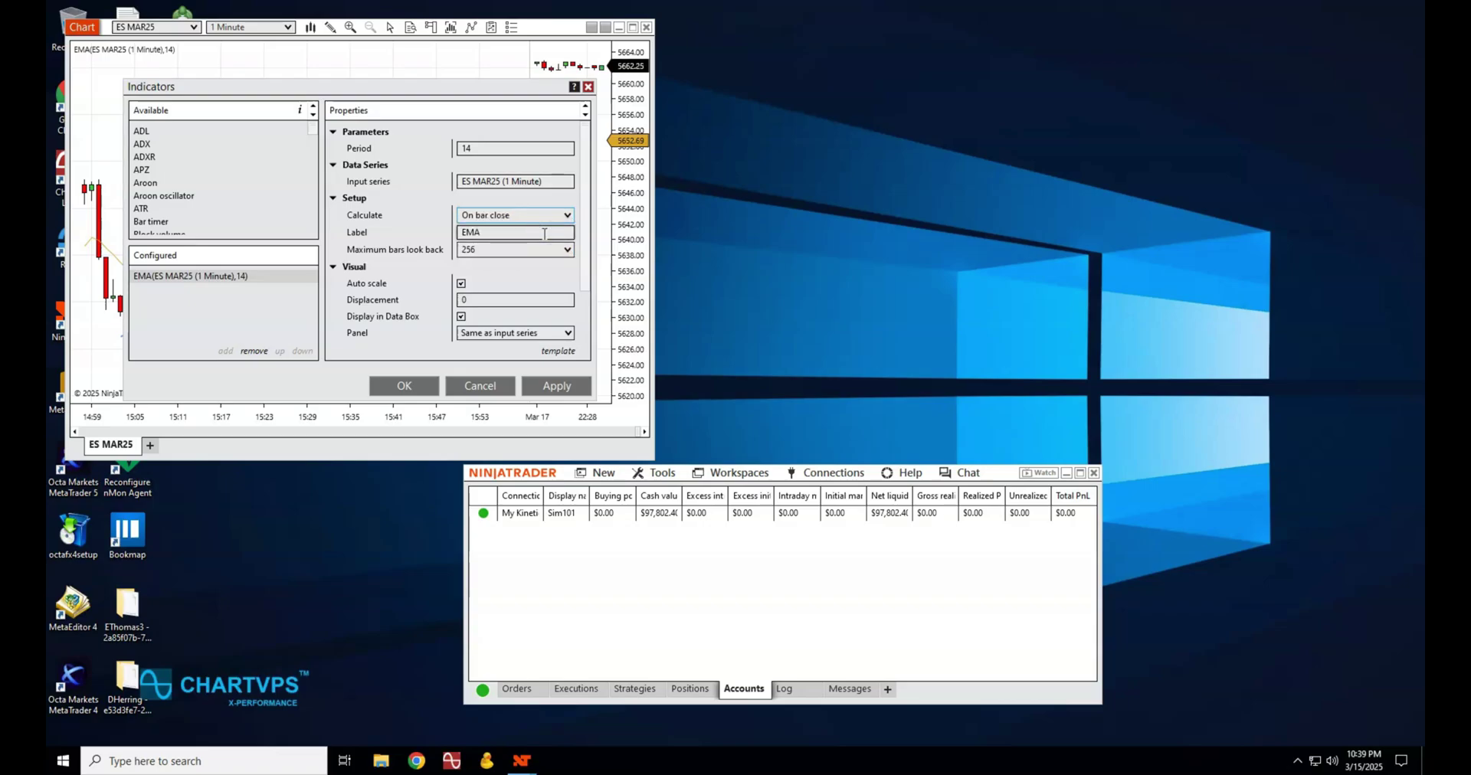
click(557, 385)
click(407, 388)
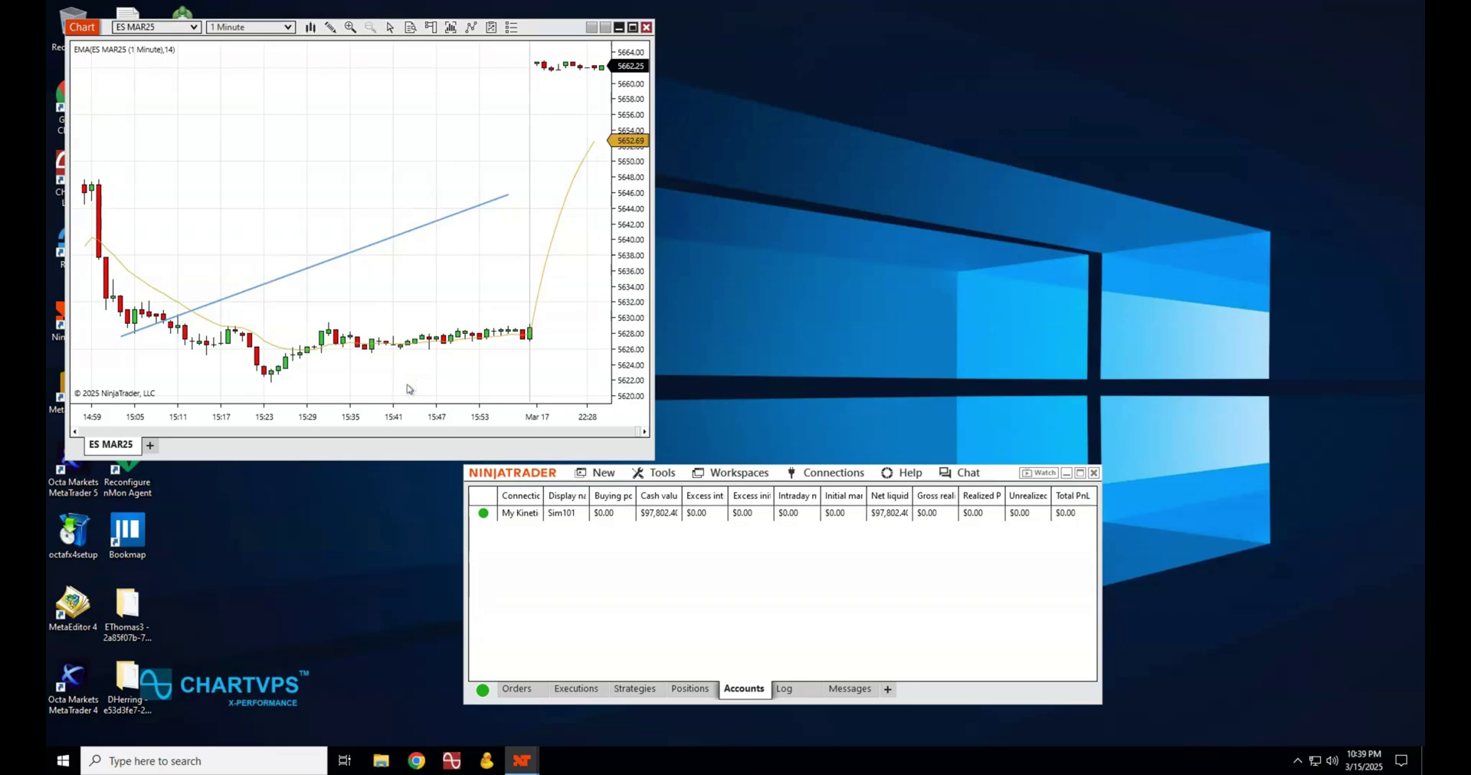
Set the ES MAR25 chart's data series to load 10 days and apply it.
click(480, 139)
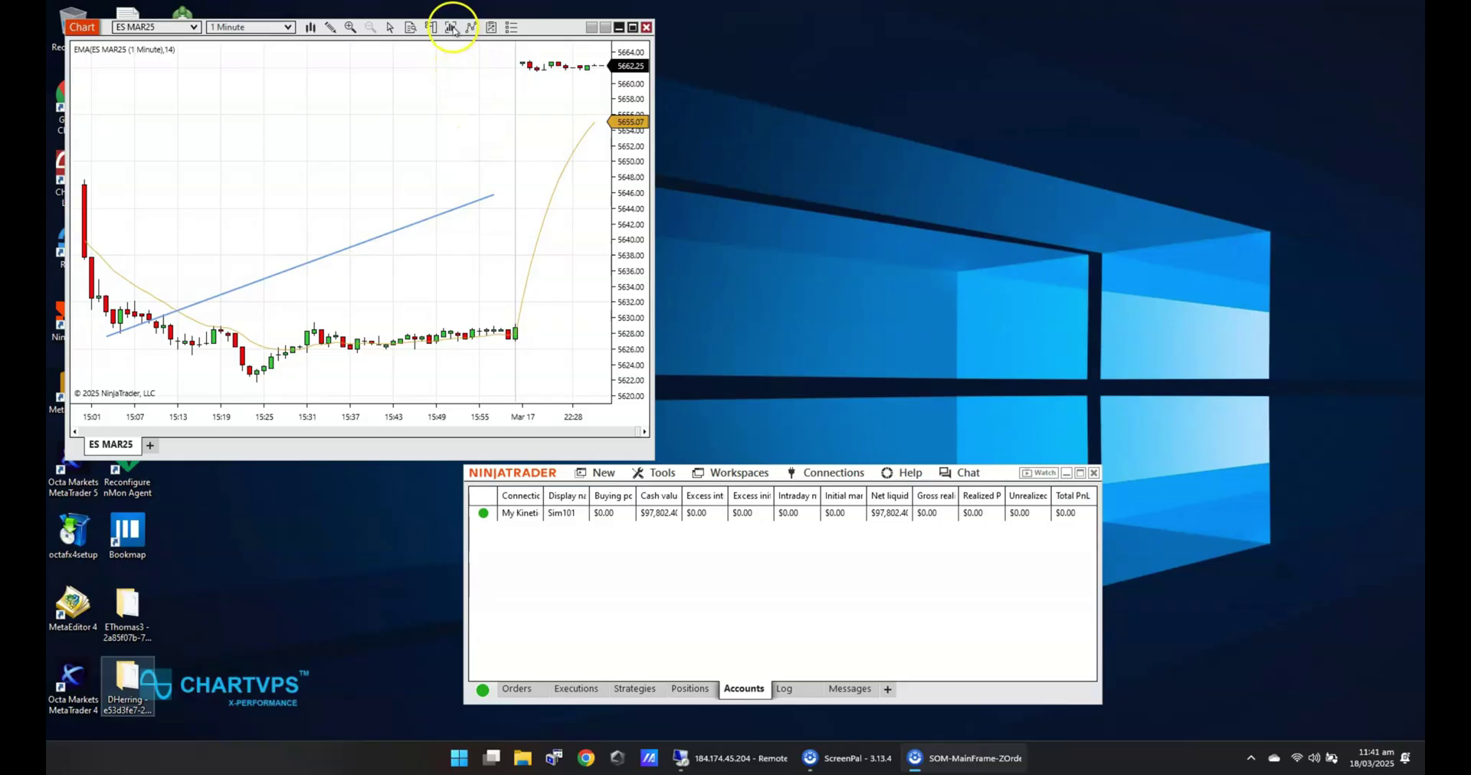
click(450, 27)
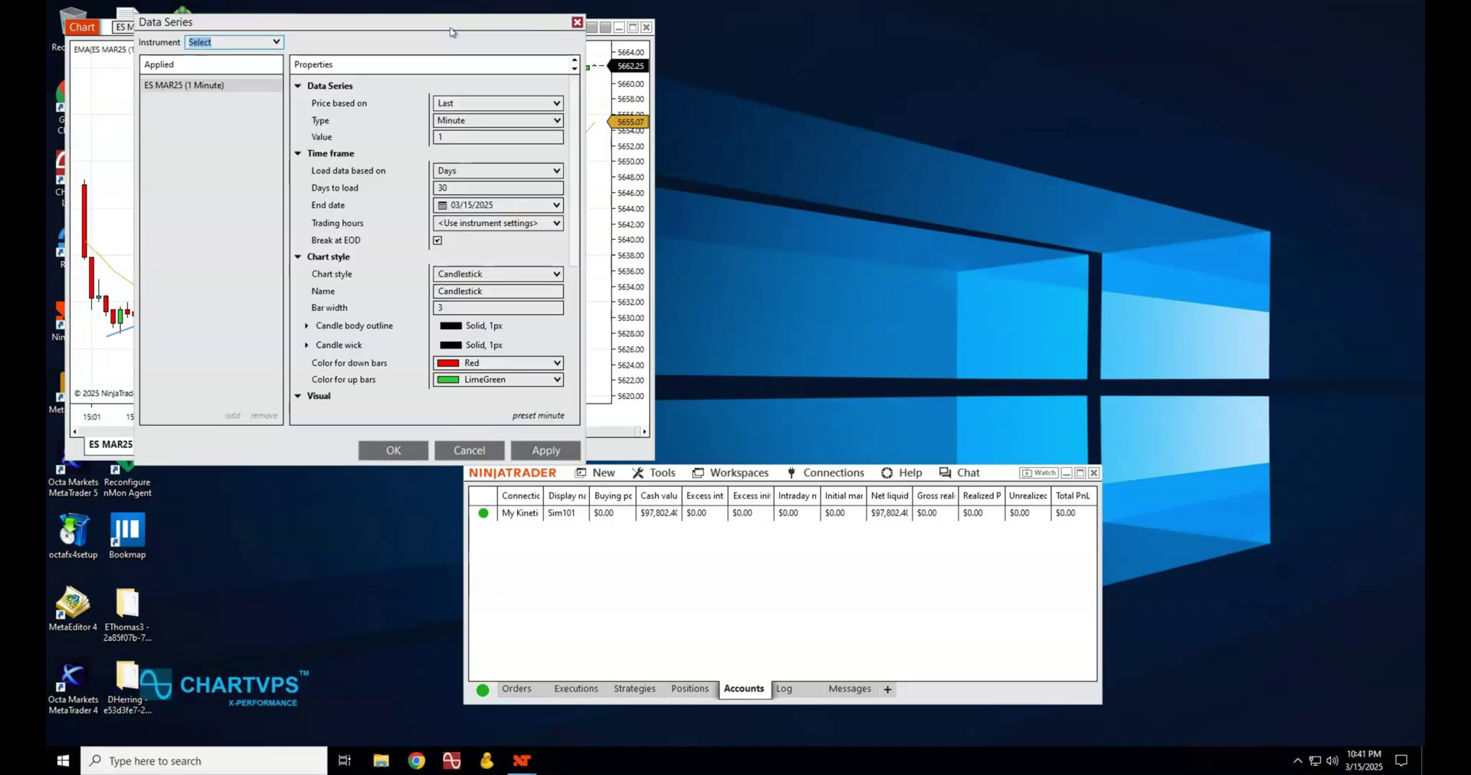
click(455, 189)
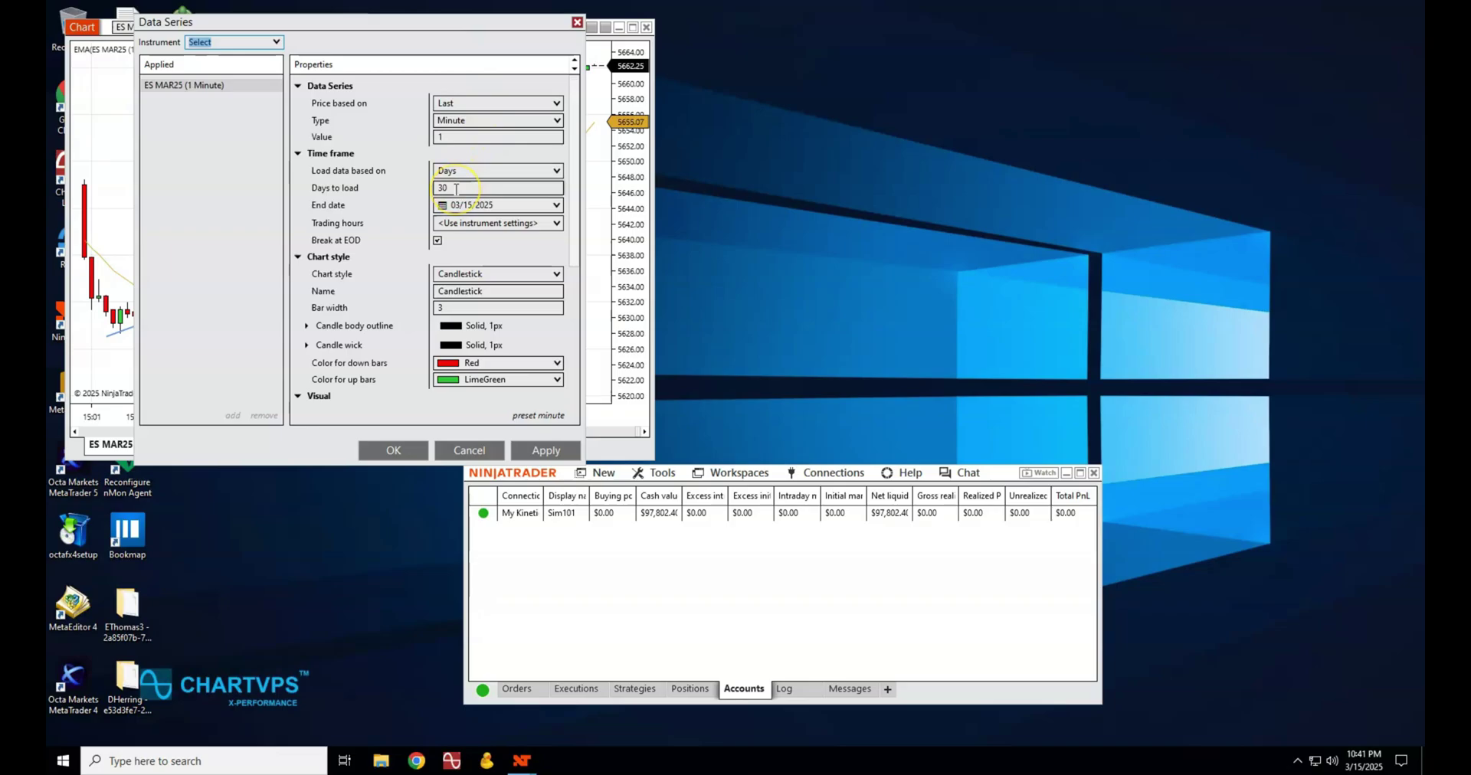
double_click(456, 189)
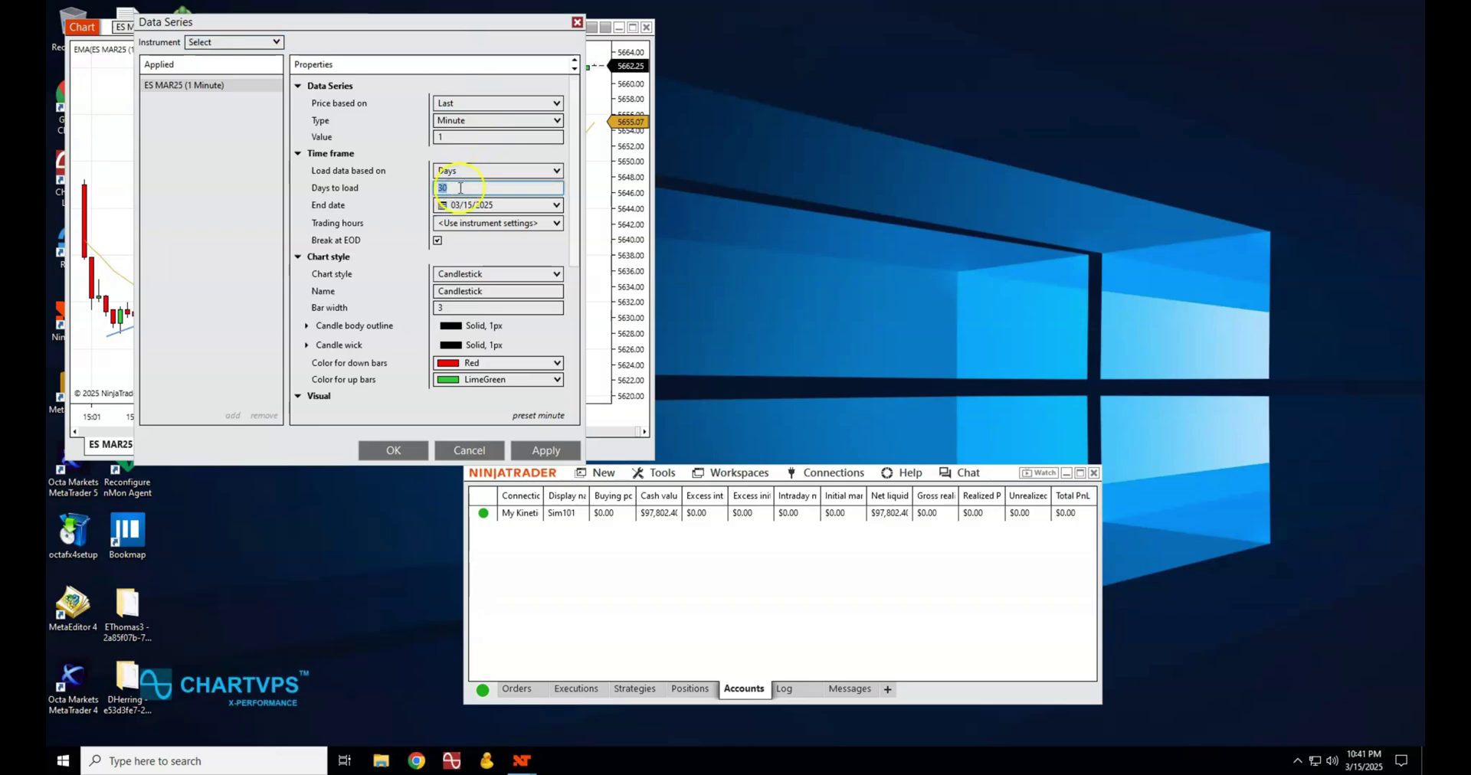
text(10)
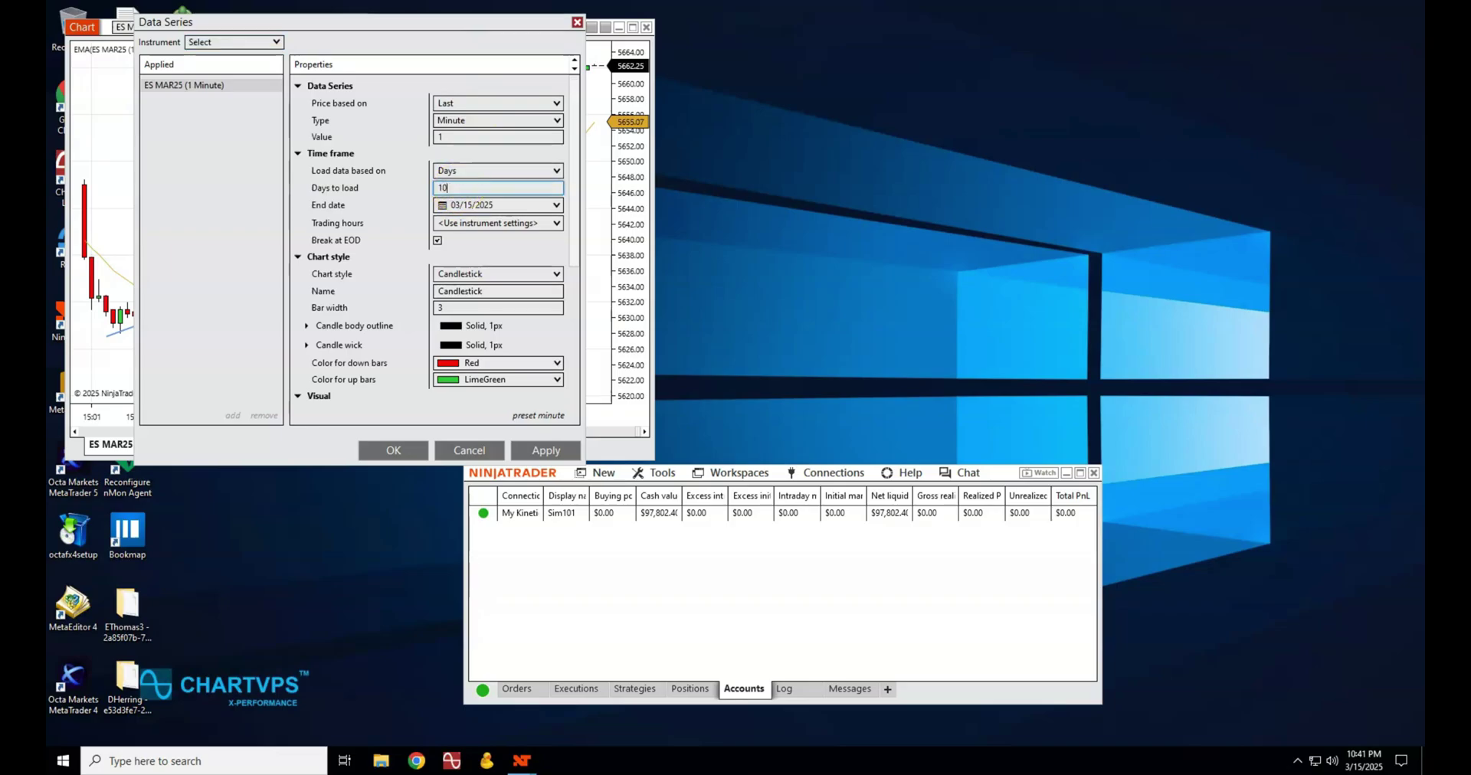
click(544, 451)
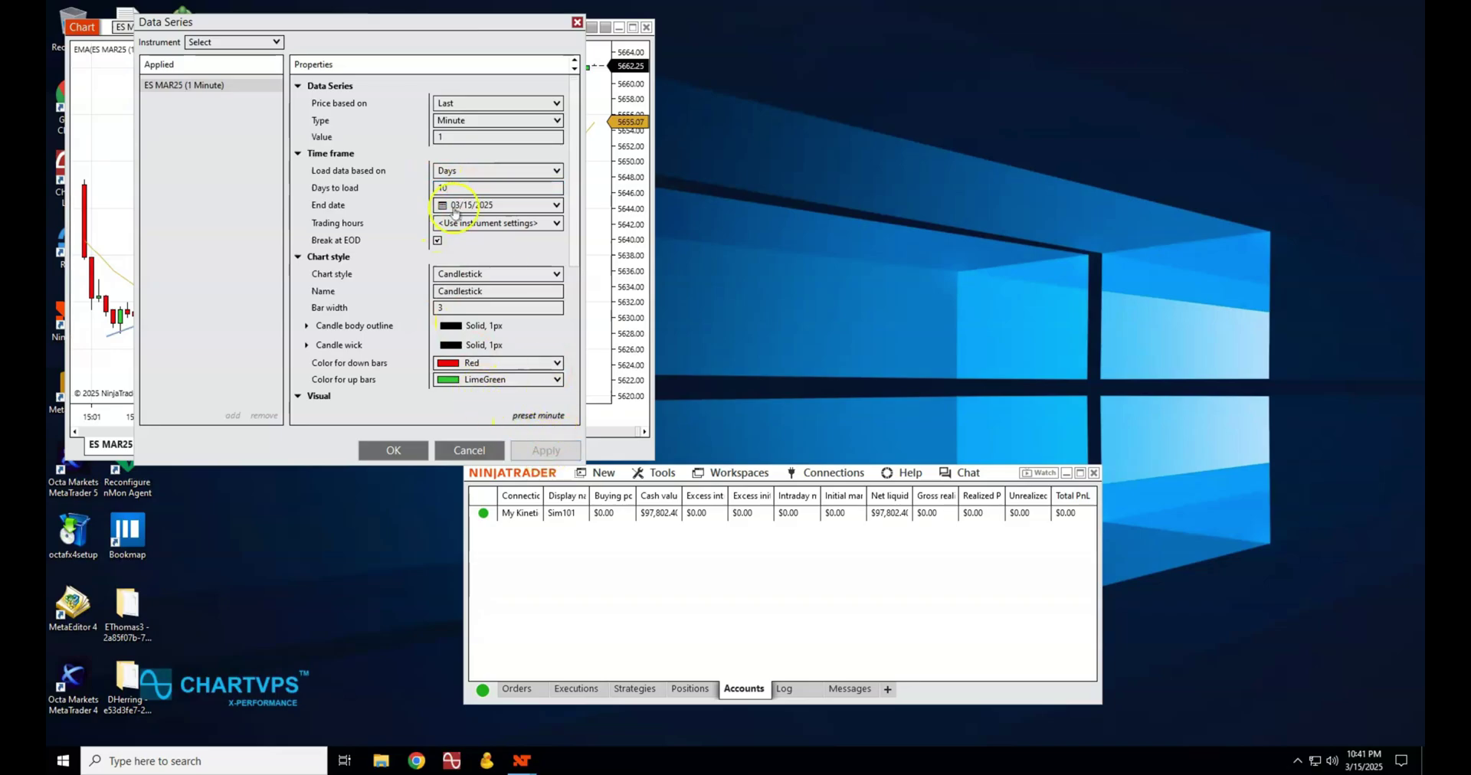
Set the data series' days to load to 30 and accept the settings.
click(458, 189)
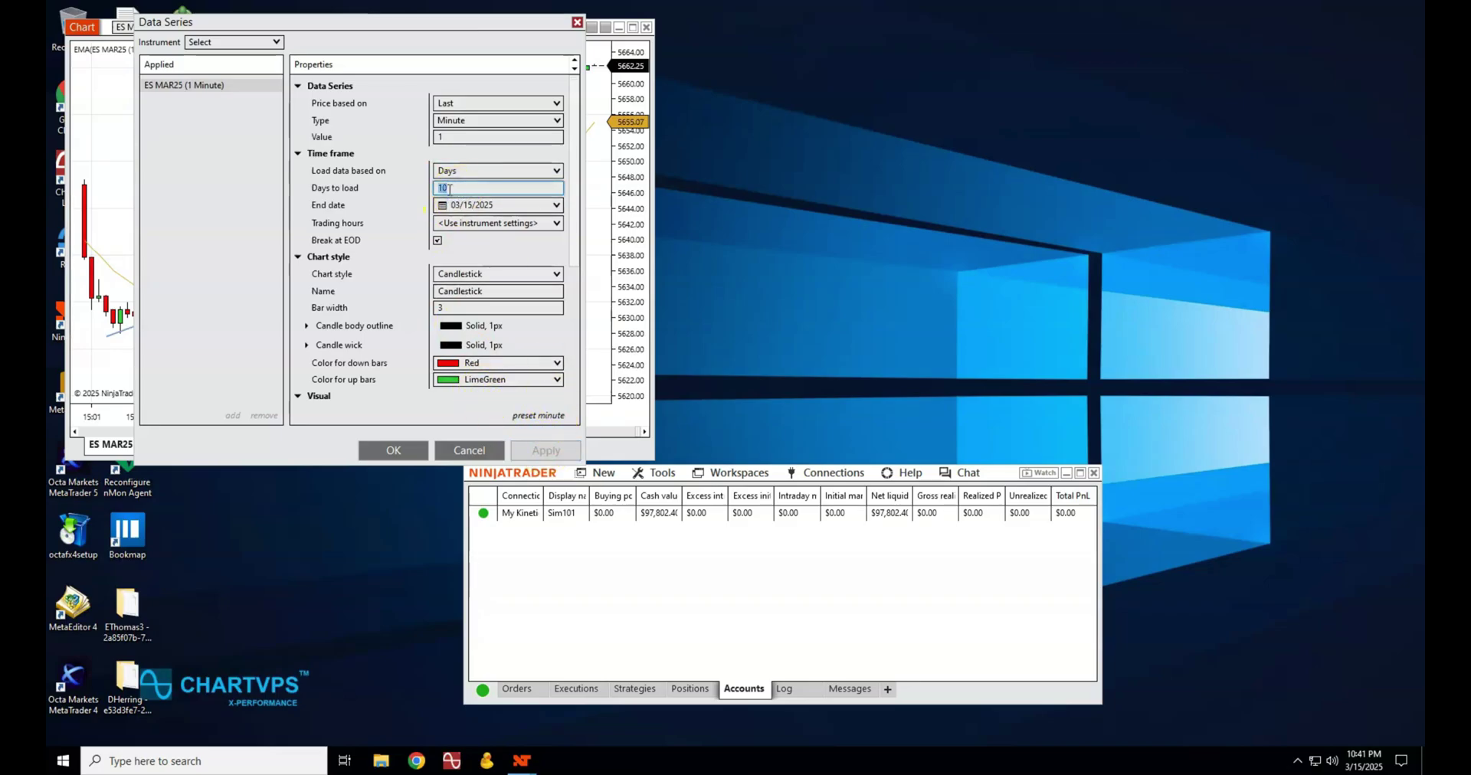
text(3)
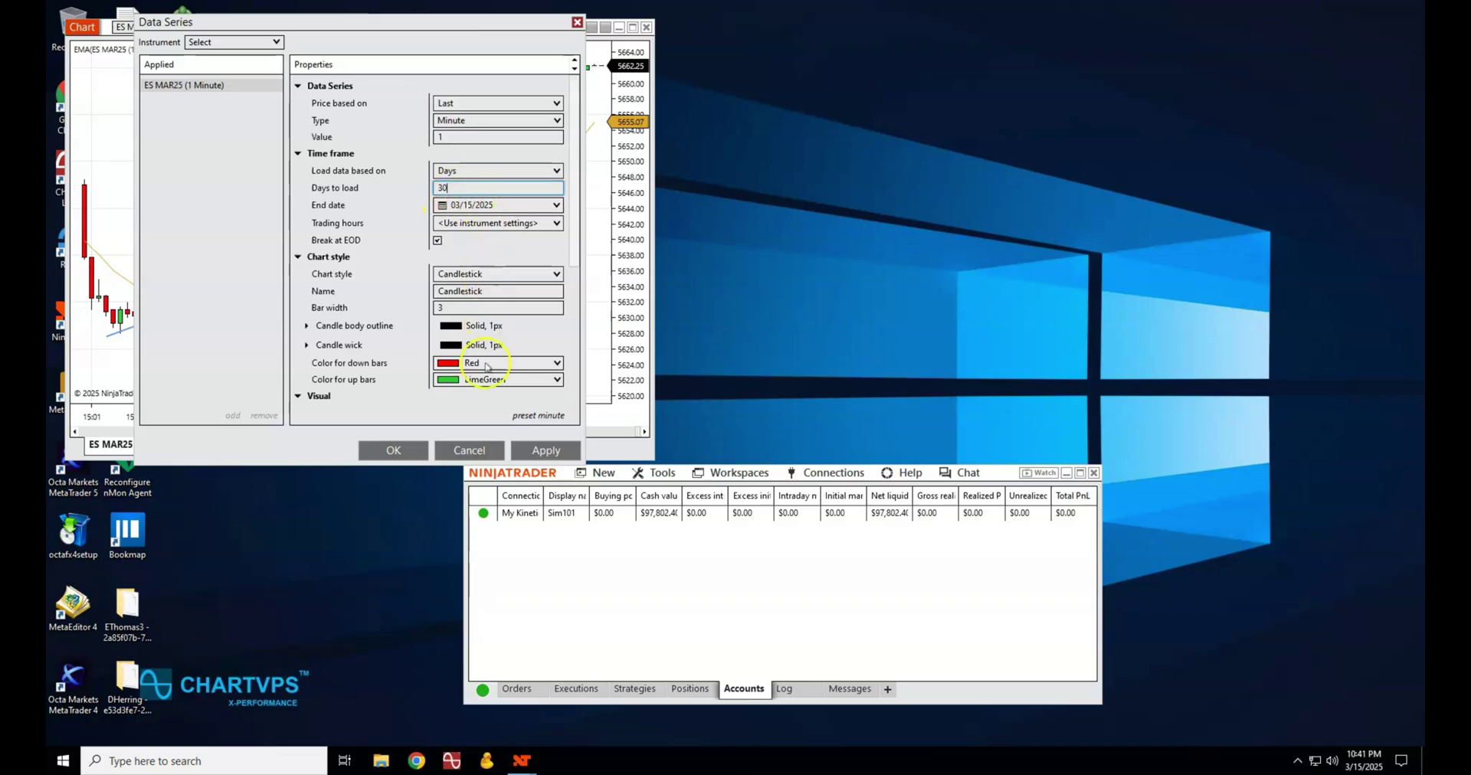
click(542, 452)
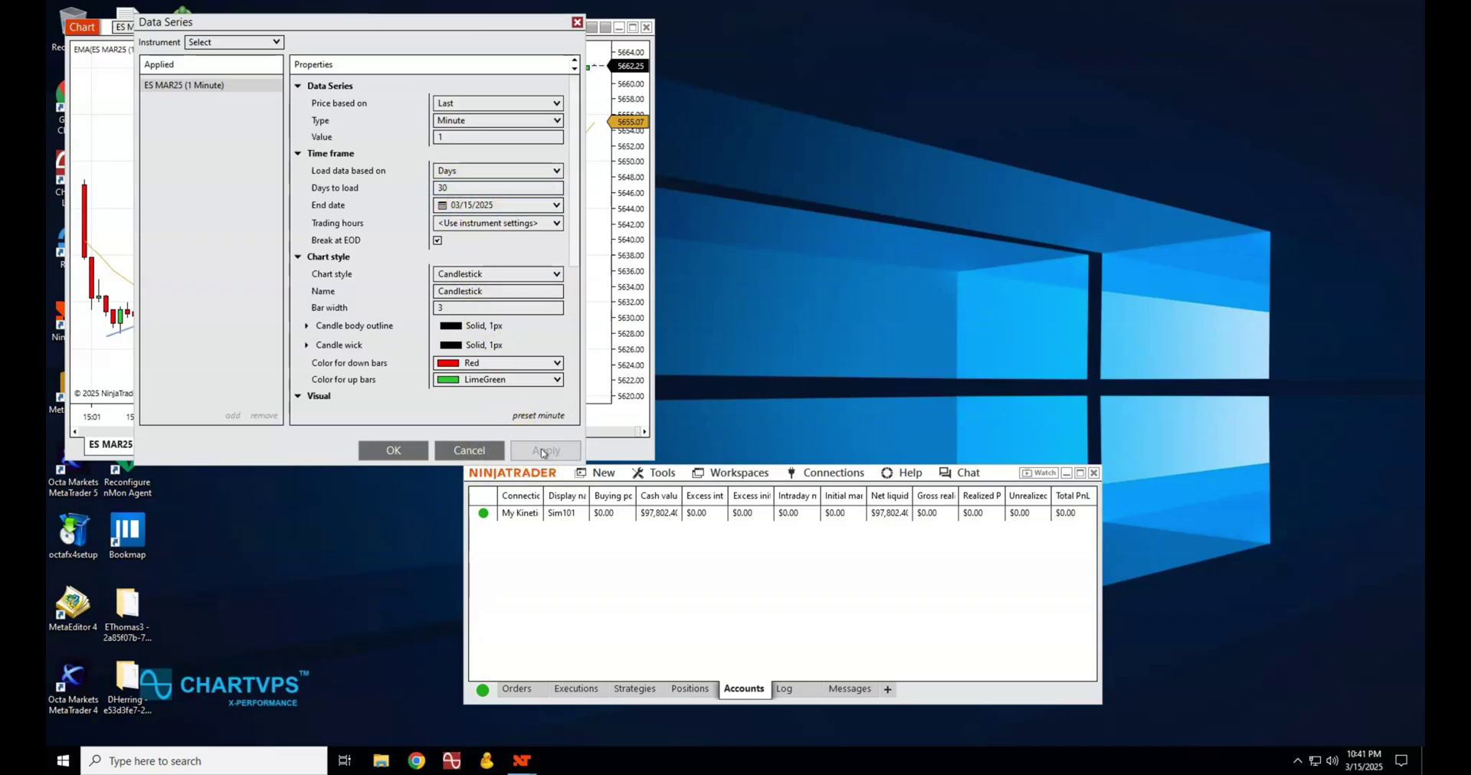
click(418, 450)
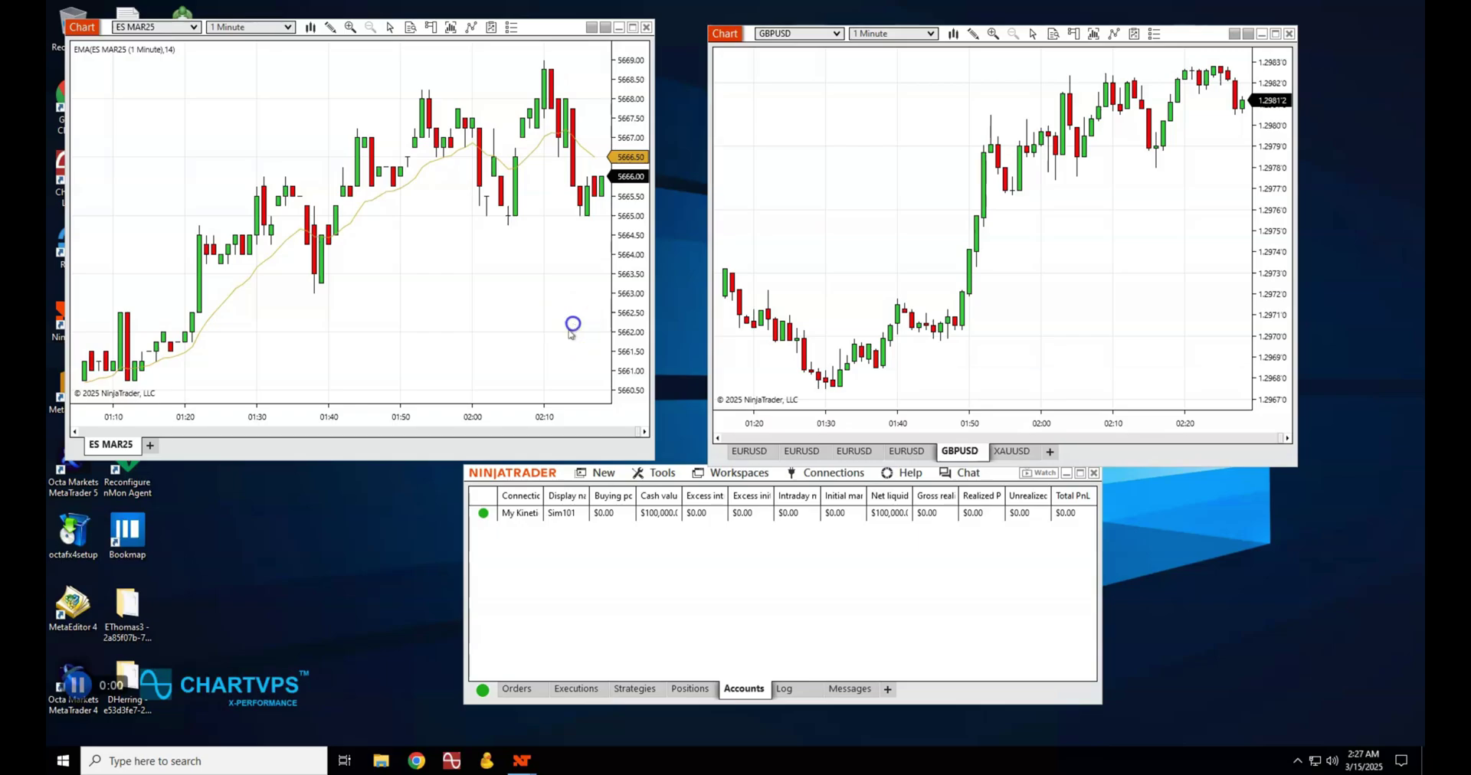
Disable Tick Replay in the ES MAR25 chart's data series and accept the settings.
click(451, 29)
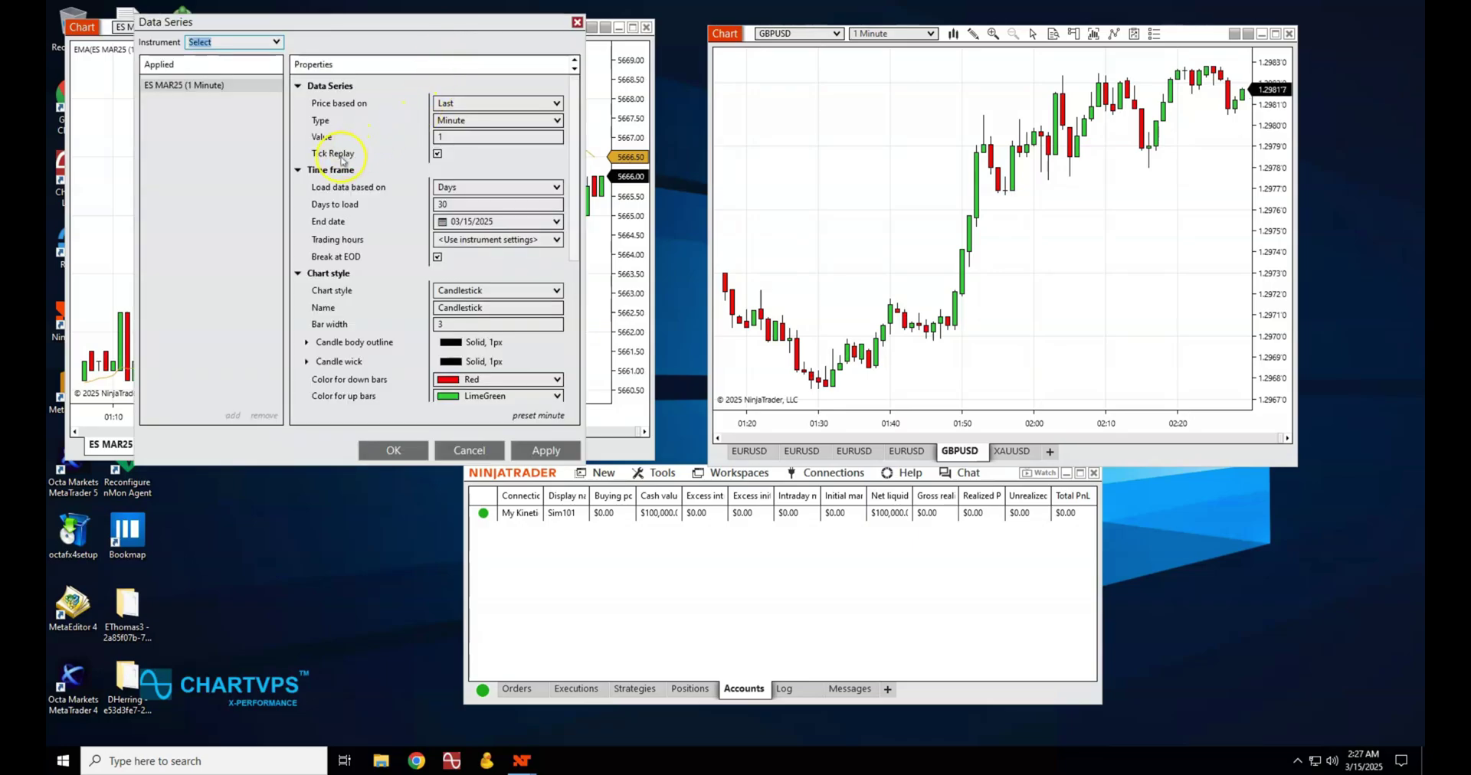
click(439, 155)
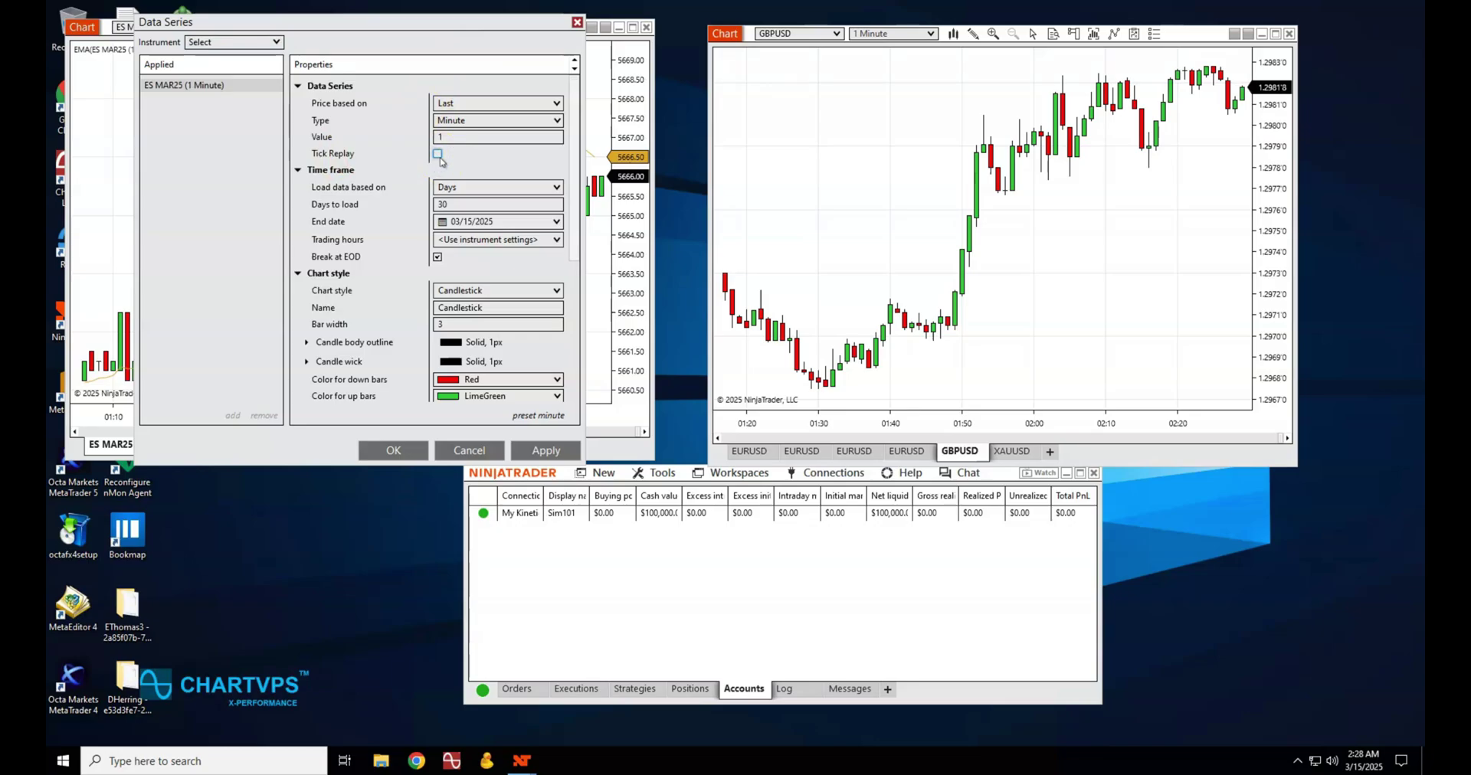
click(547, 452)
click(407, 451)
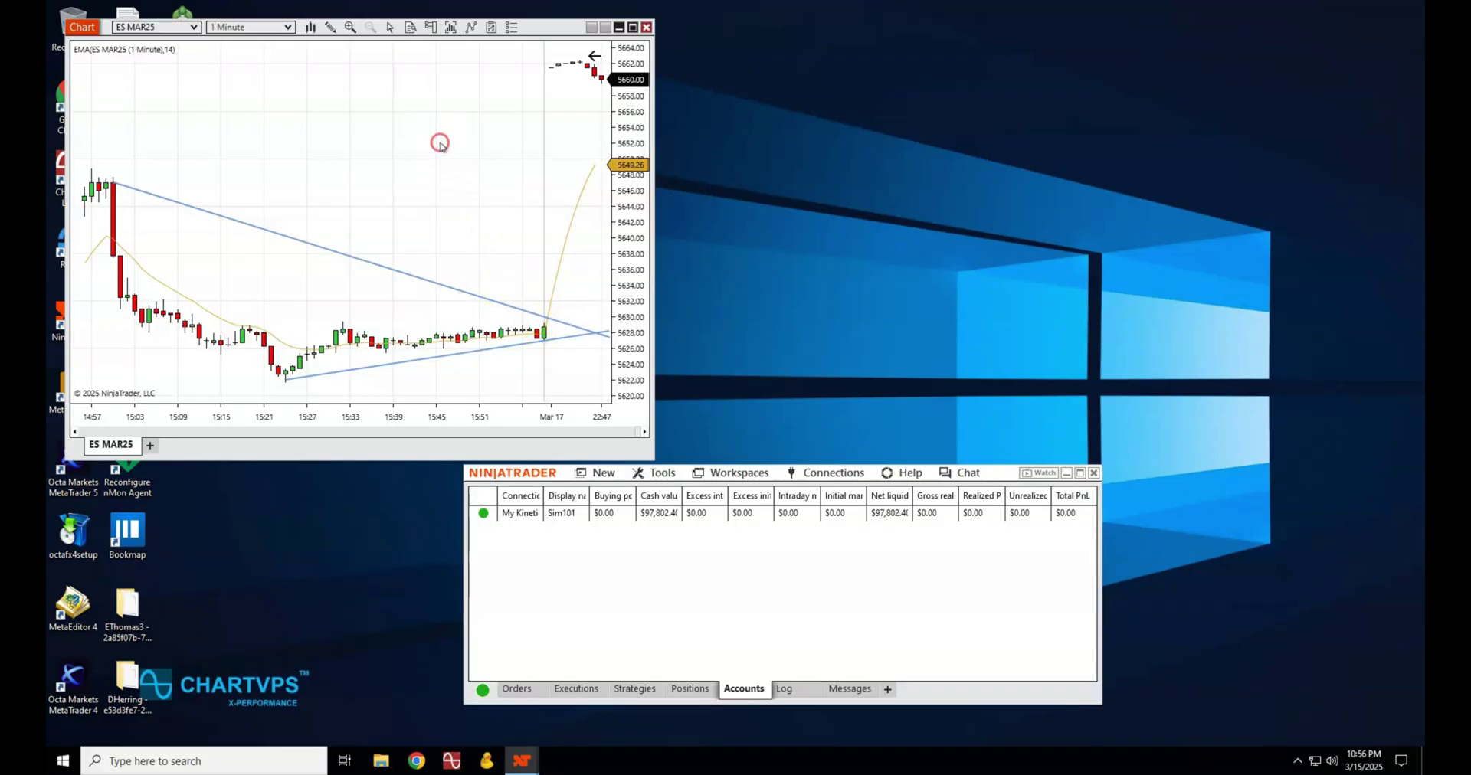
Open the list of drawing objects for the ES MAR25 chart and place it clear of the chart.
right_click(440, 145)
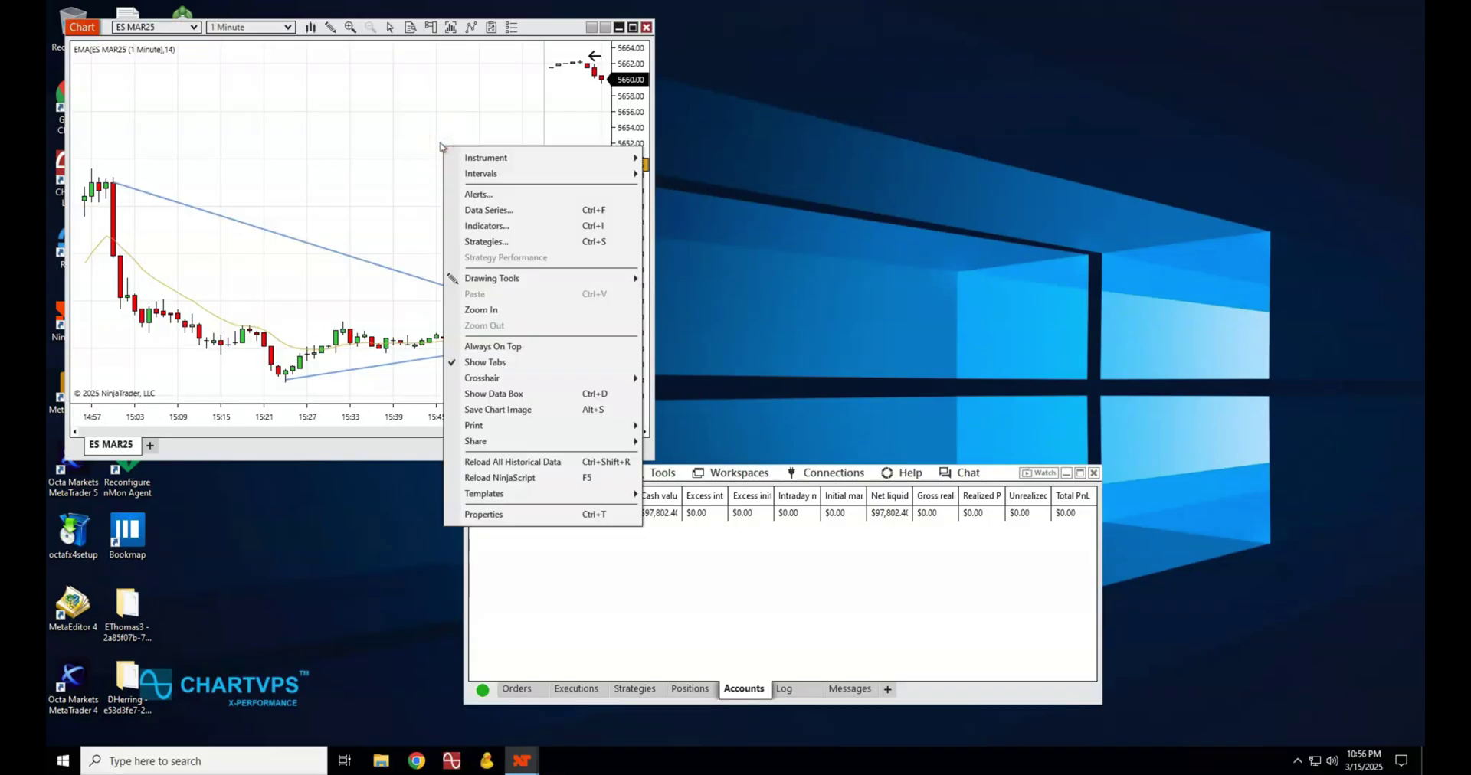
click(458, 280)
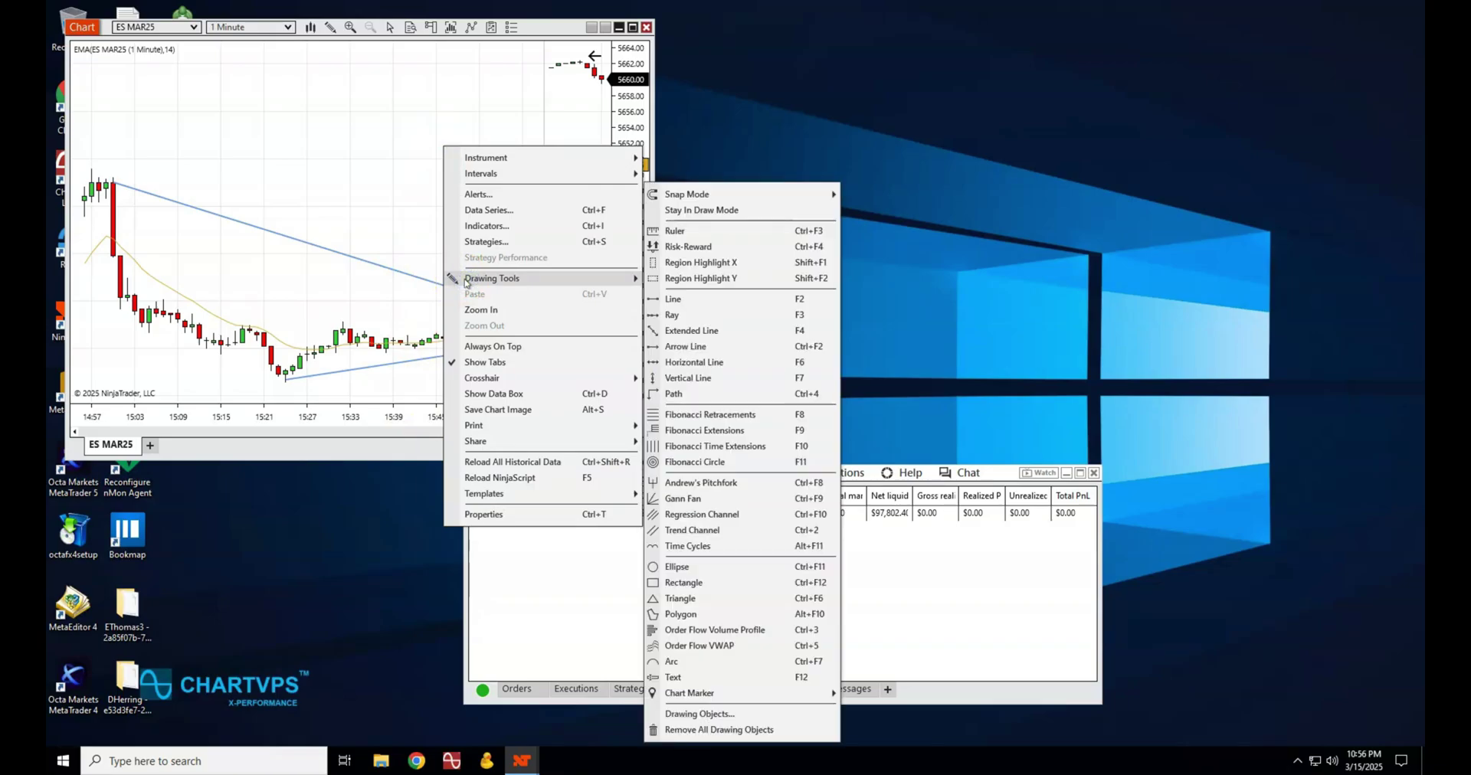
click(730, 715)
drag(385, 93, 988, 104)
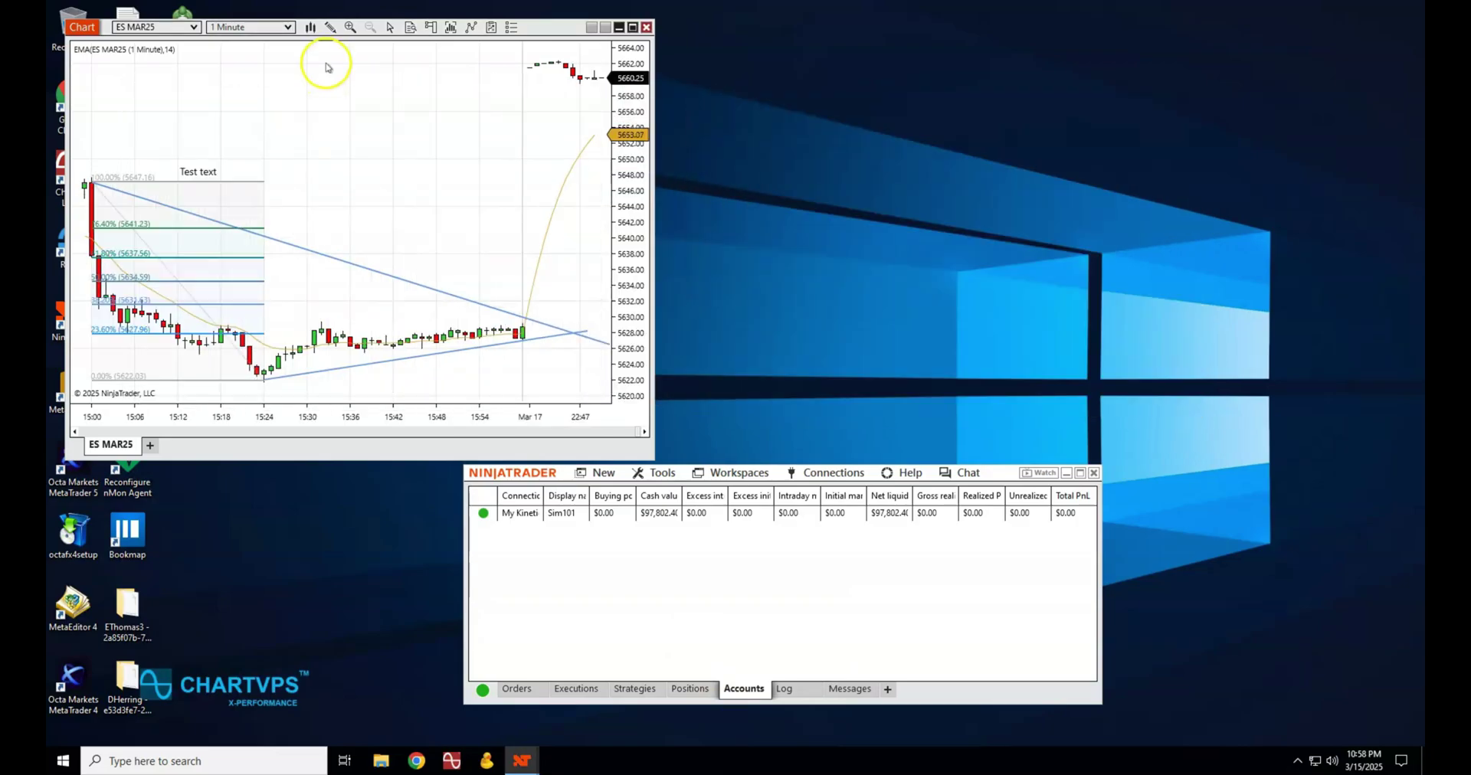
Remove the Text 2 and Fibonacci retracements 2 drawing objects from the ES MAR25 chart.
click(330, 27)
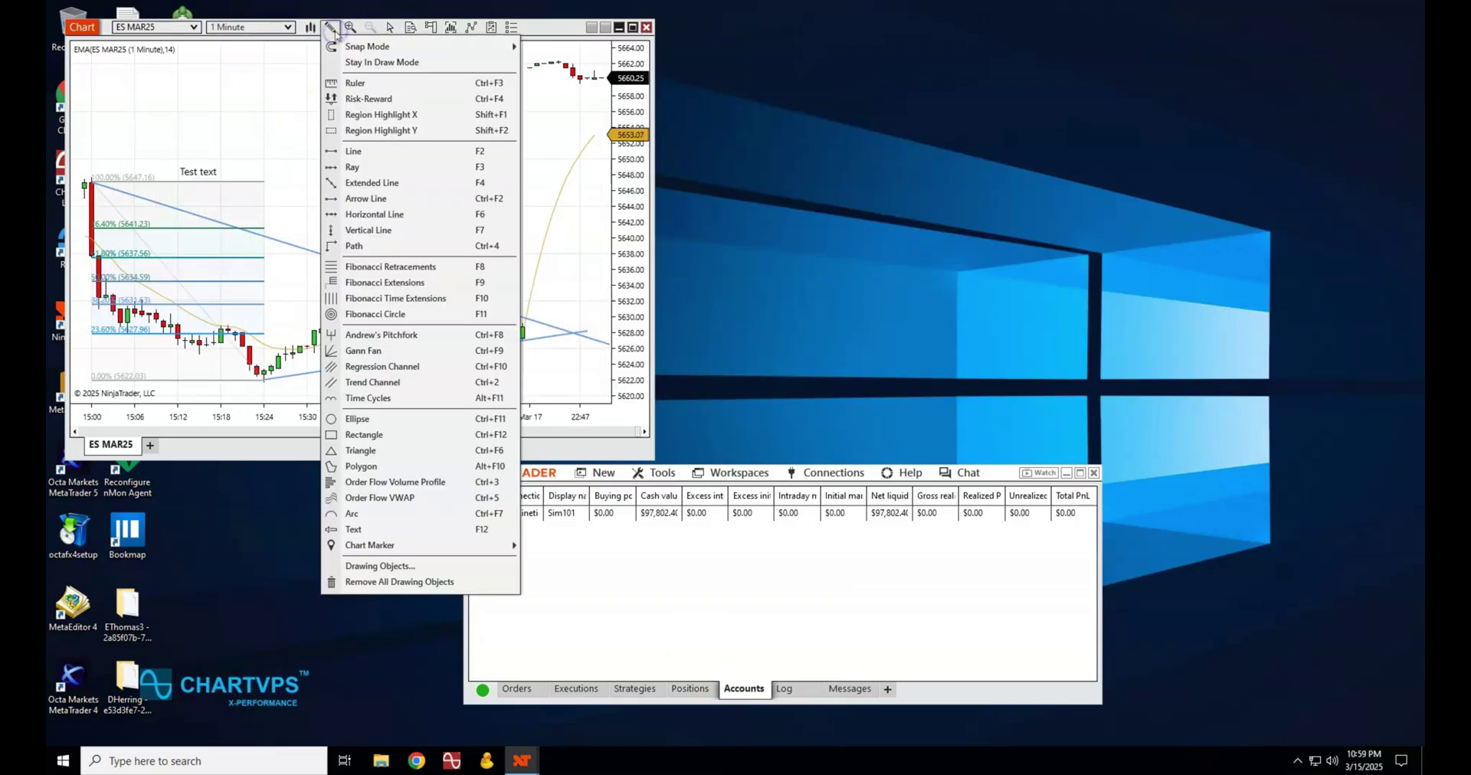
click(352, 568)
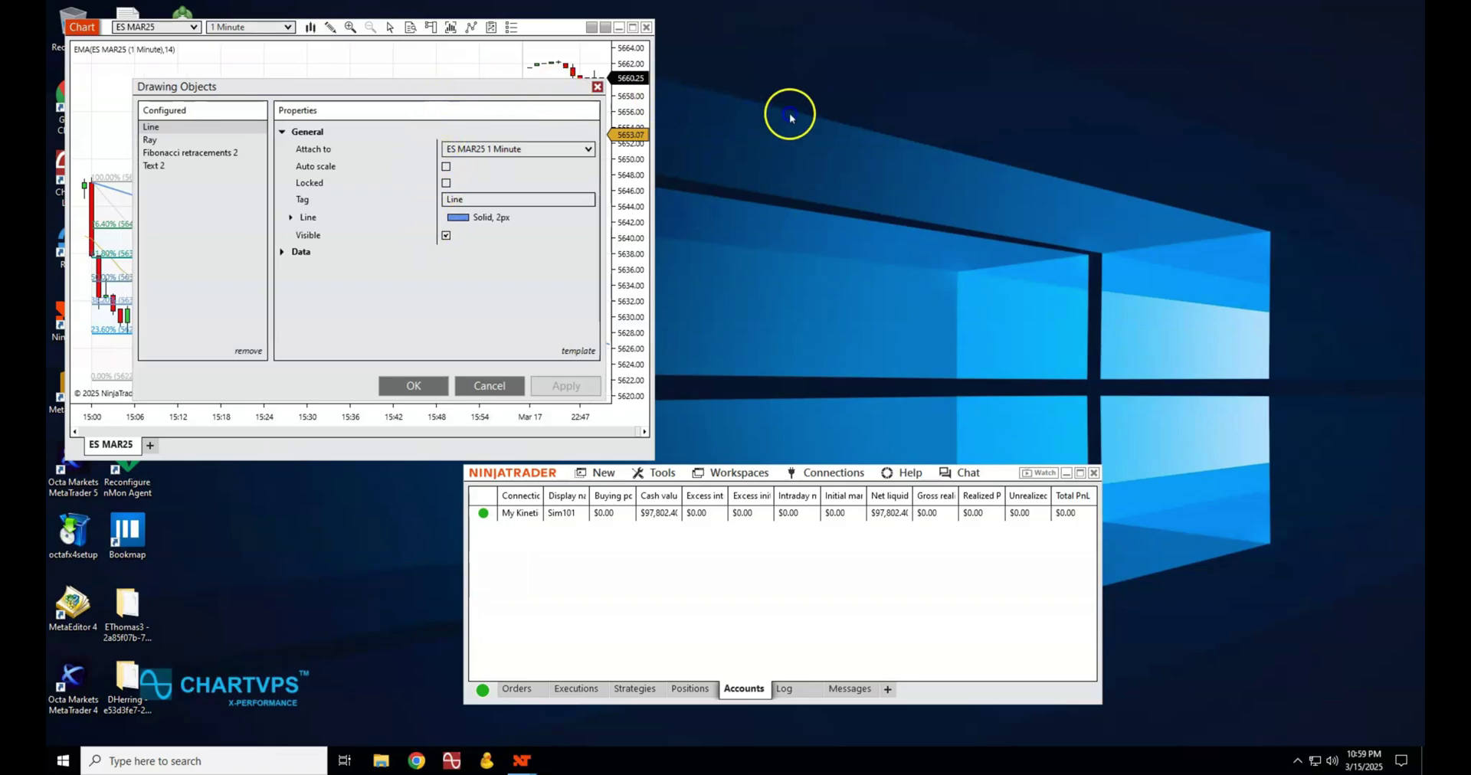
click(753, 191)
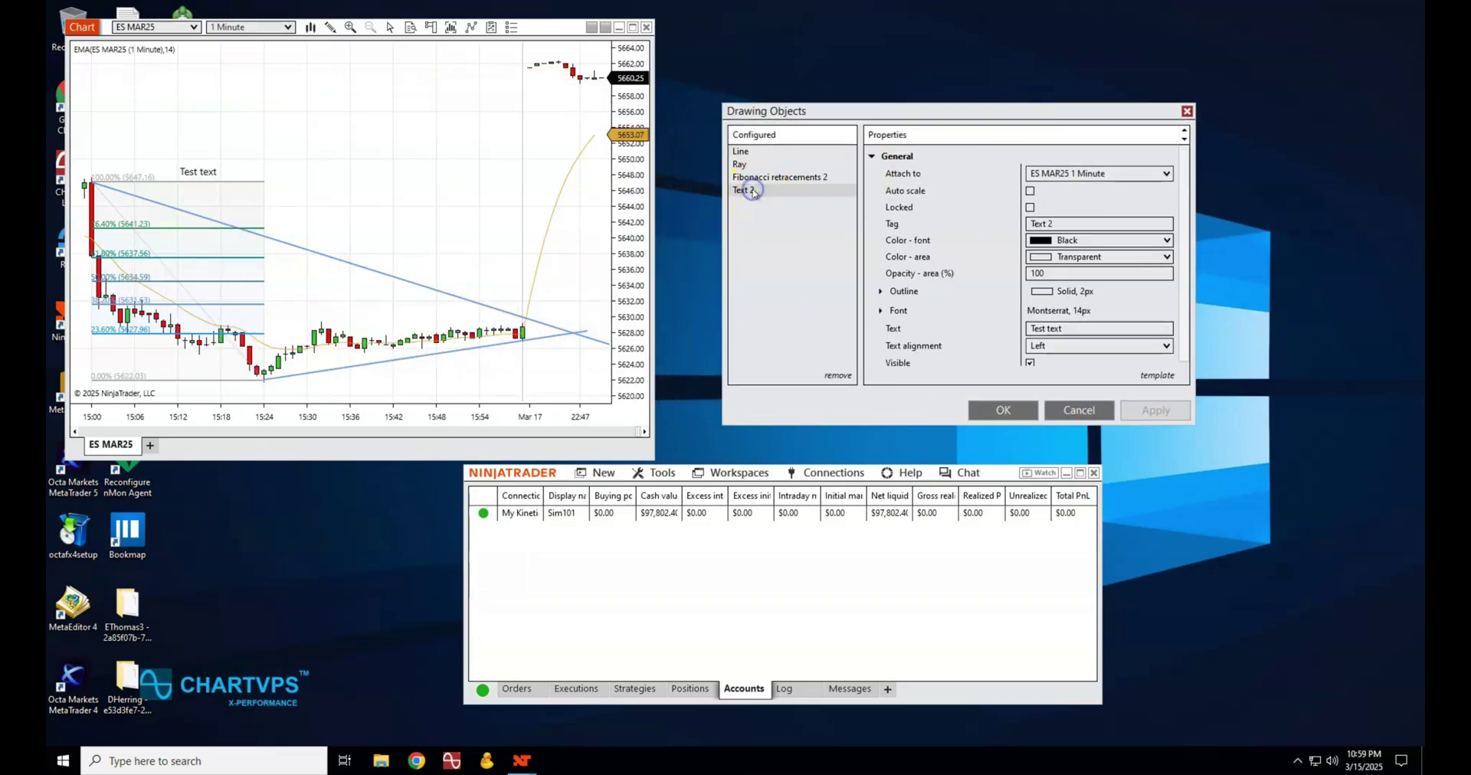
click(844, 375)
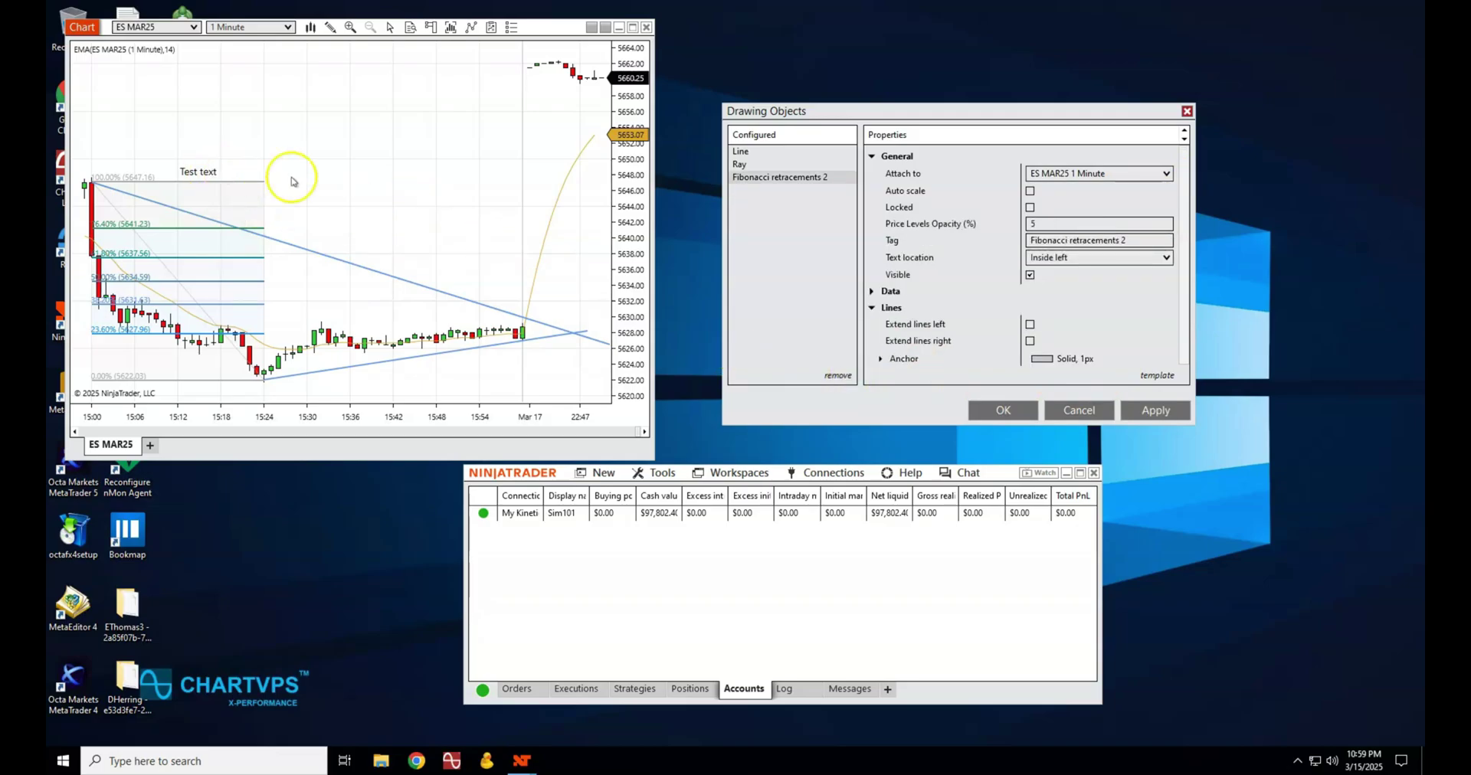
click(838, 375)
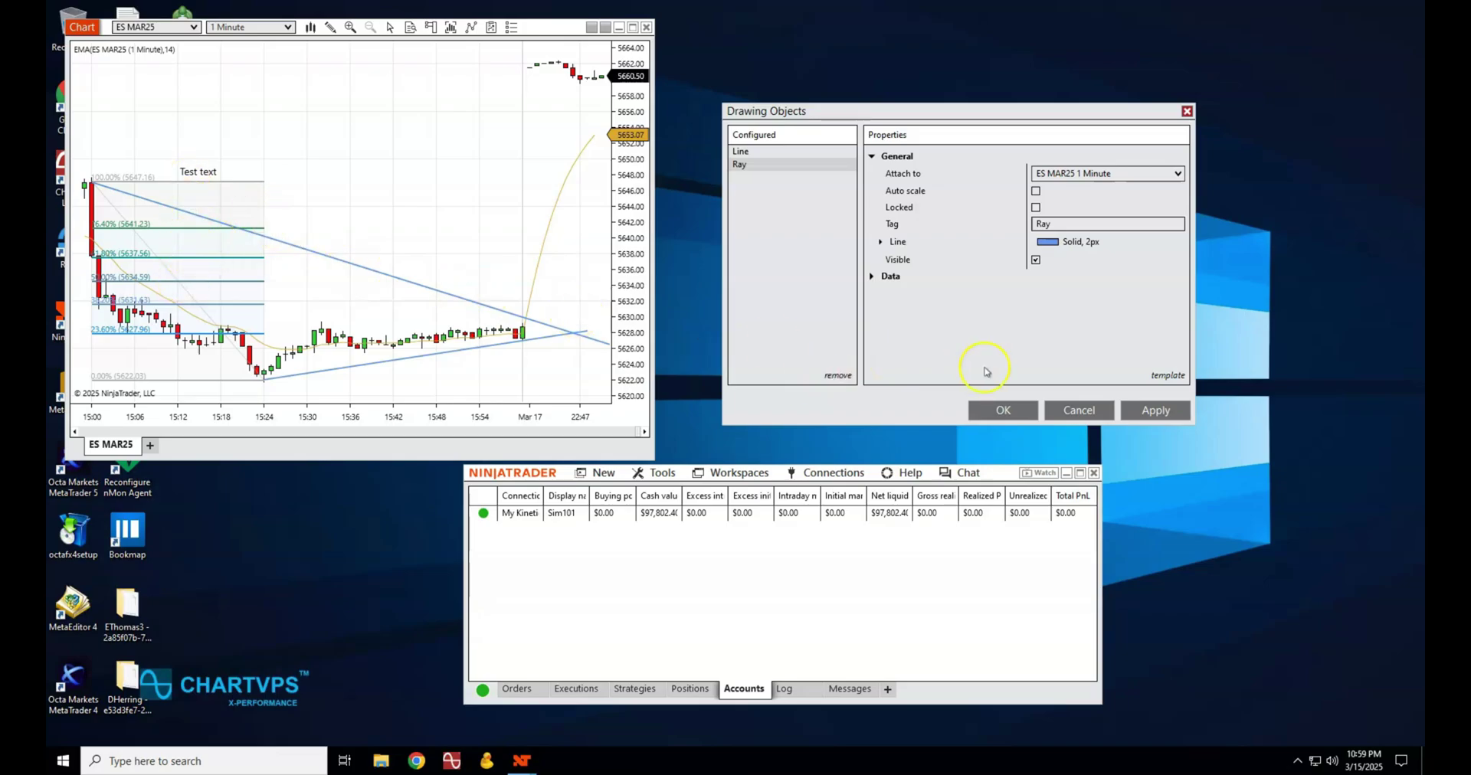
click(1156, 410)
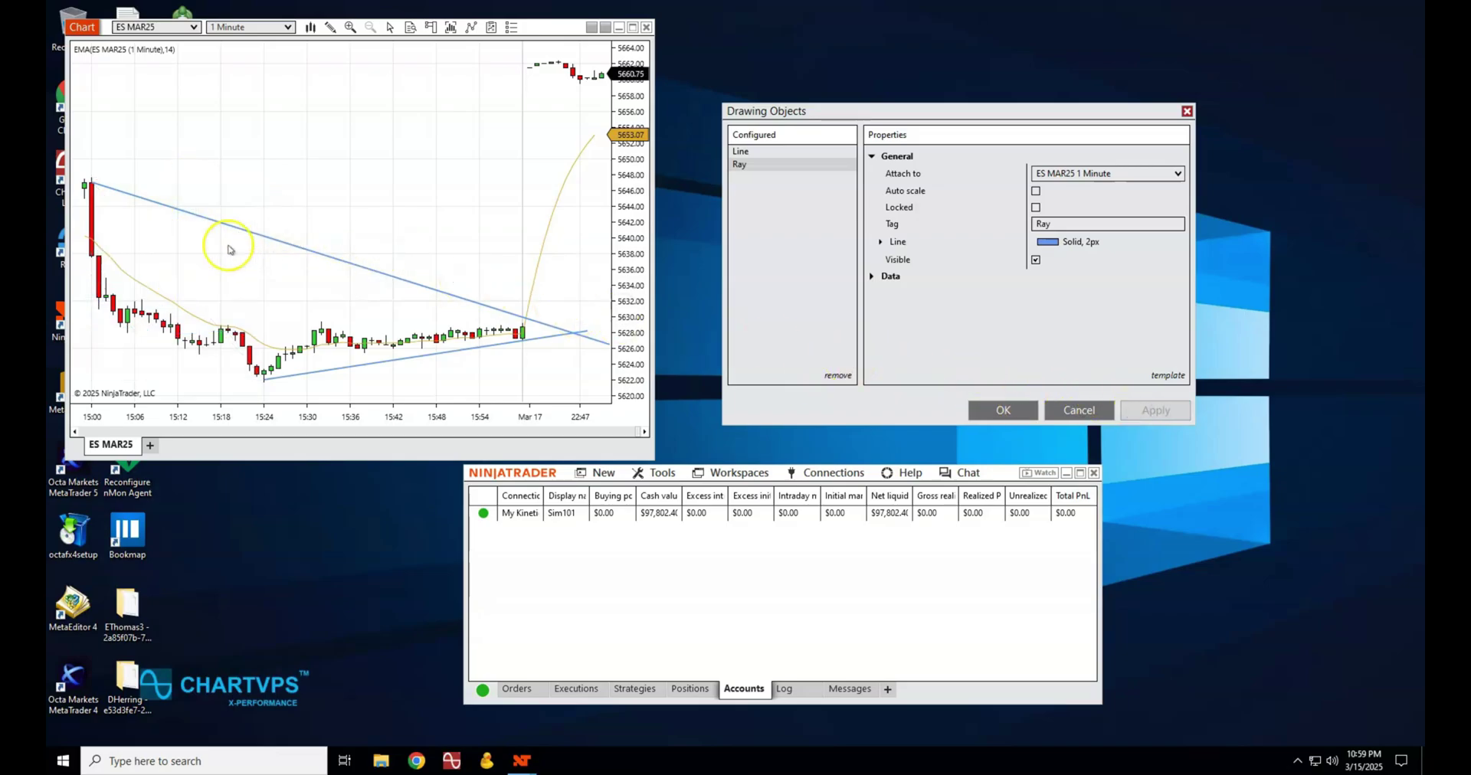
click(1011, 414)
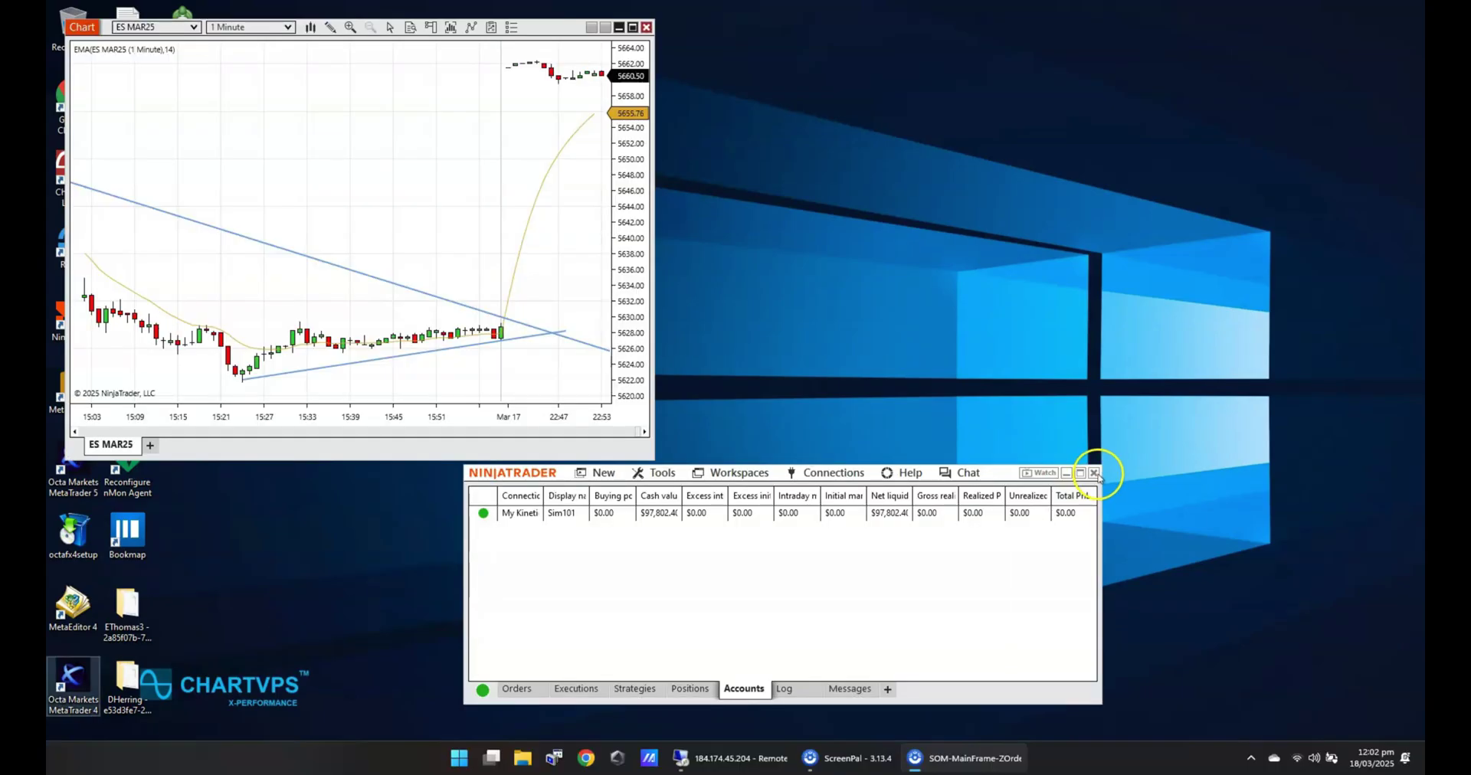
Try to shut down the platform, but decline the shutdown confirmation.
click(1094, 473)
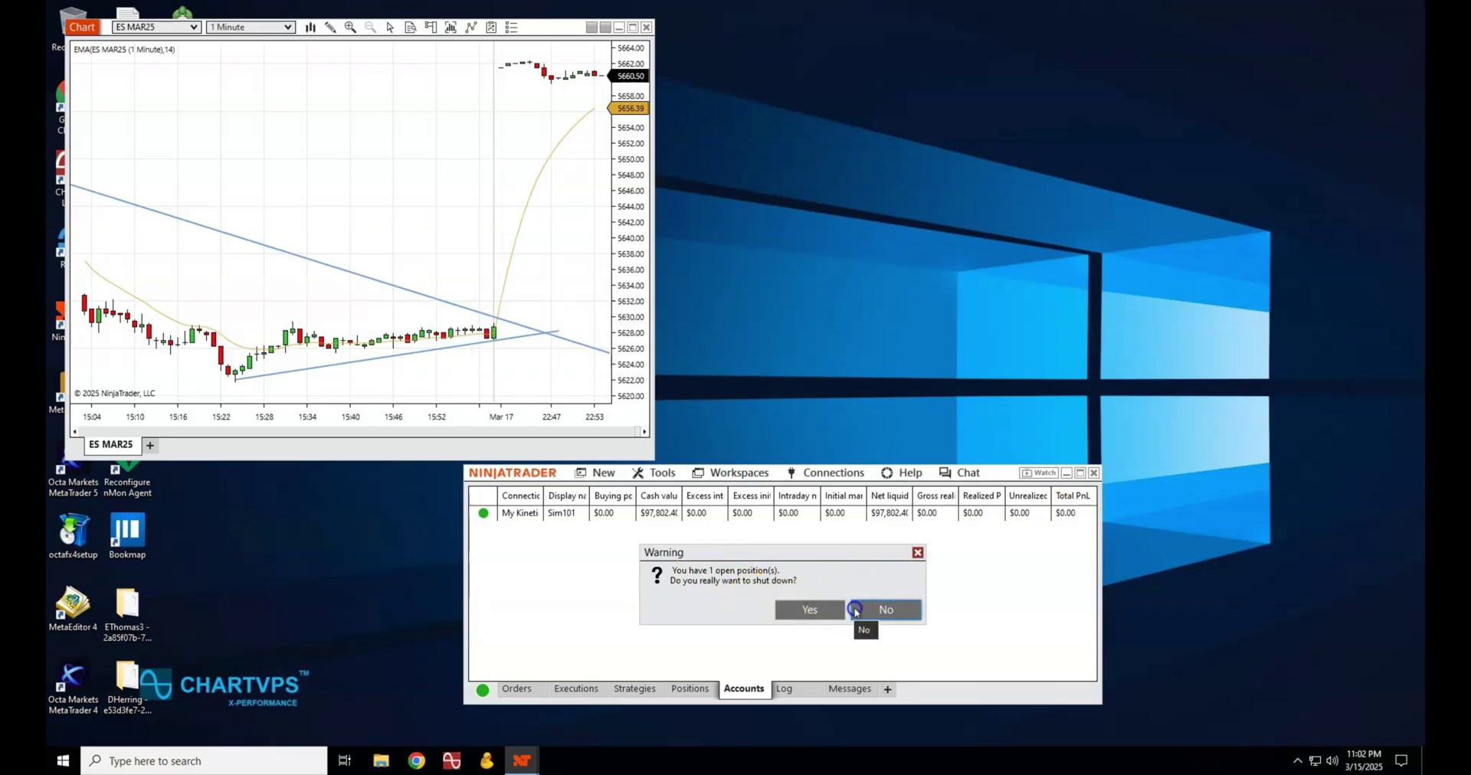
click(855, 611)
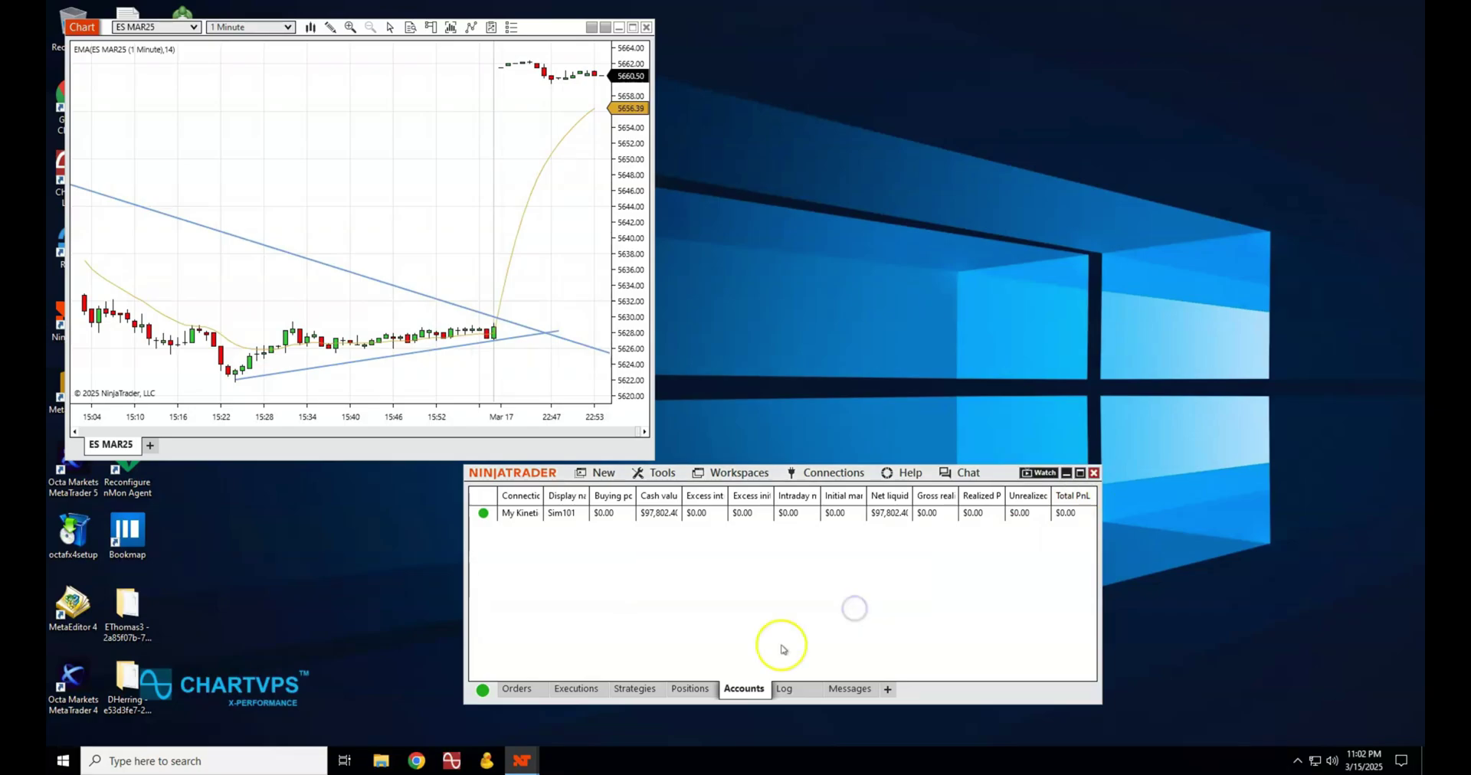
Review the open ES DEC24 position and the actions available for it, including closing, flattening and rolling.
click(691, 690)
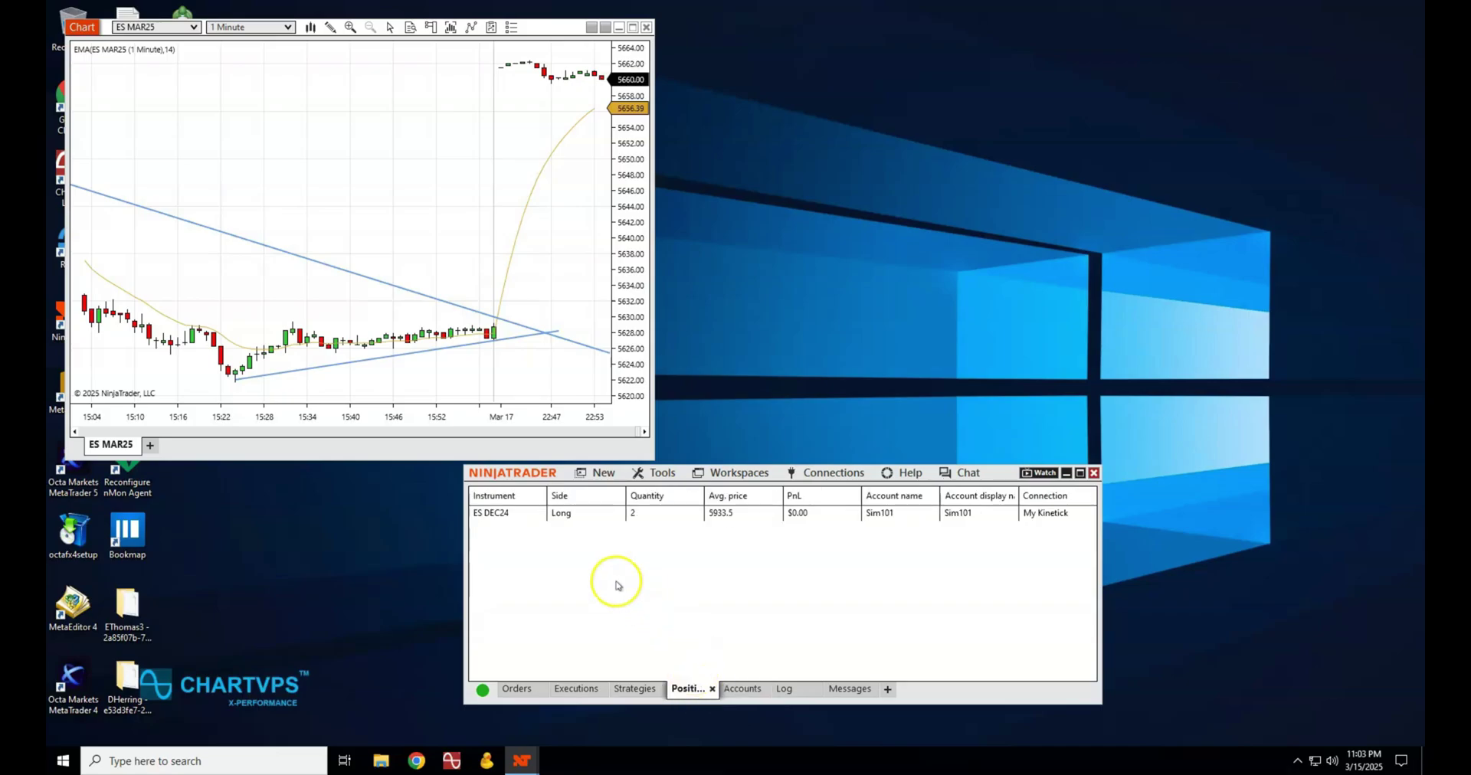
click(752, 517)
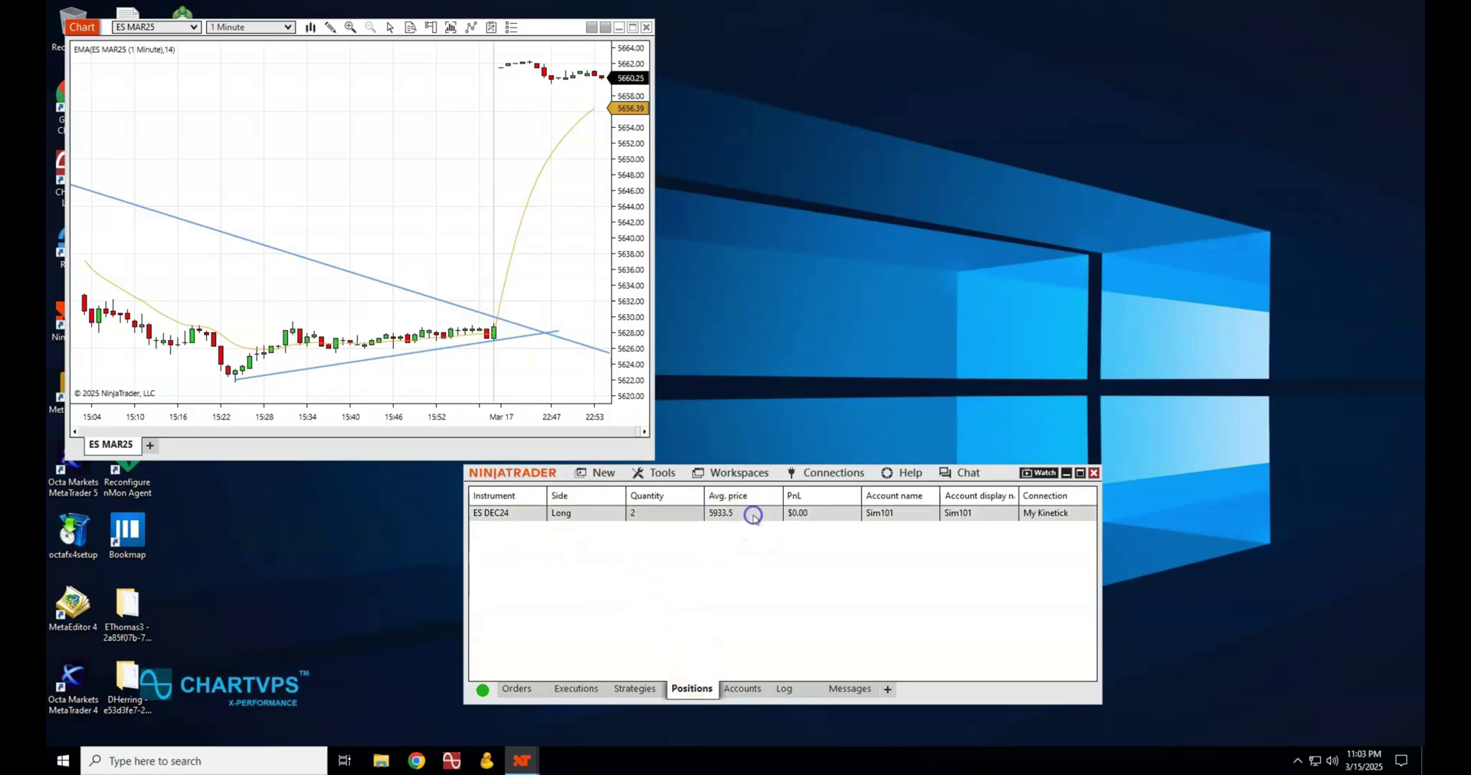
right_click(752, 517)
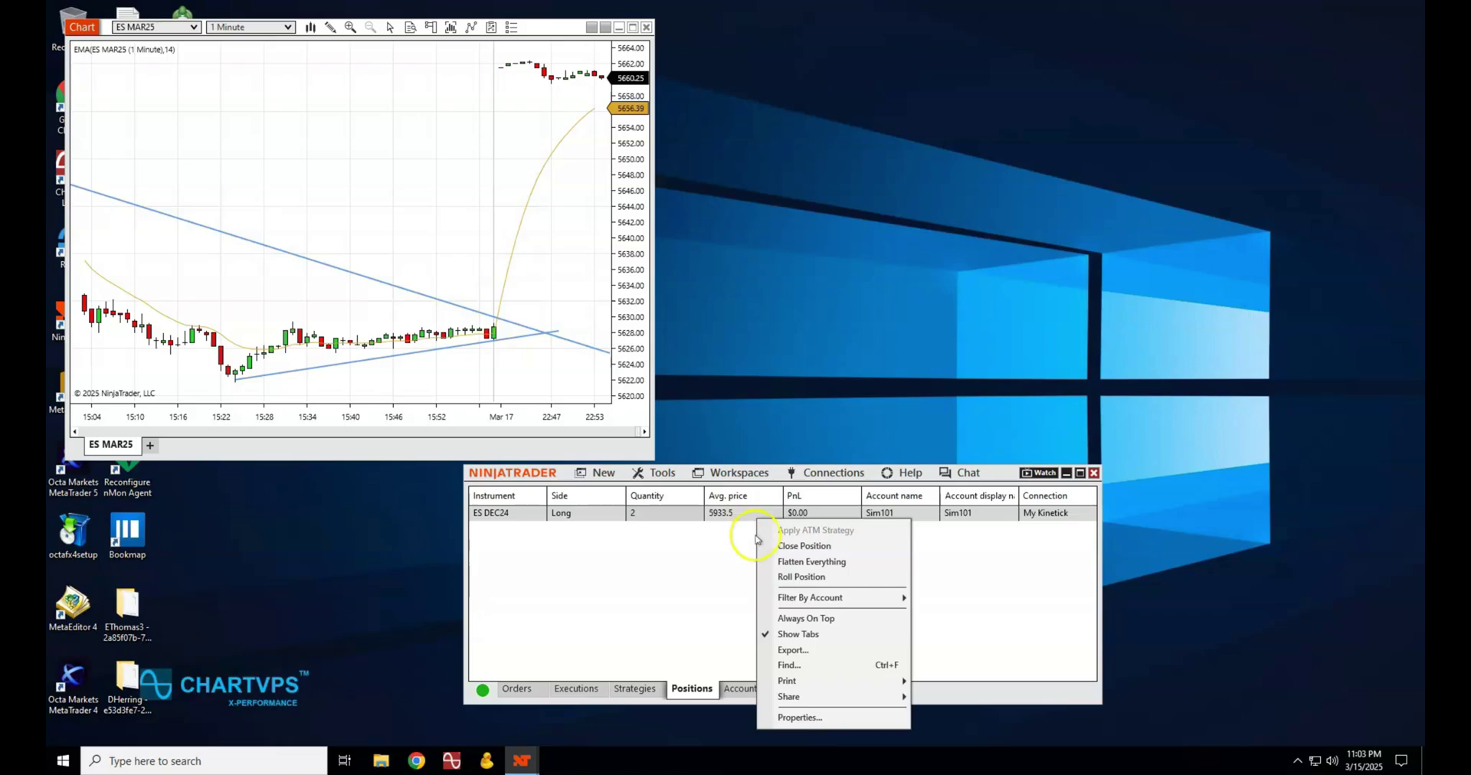
click(648, 565)
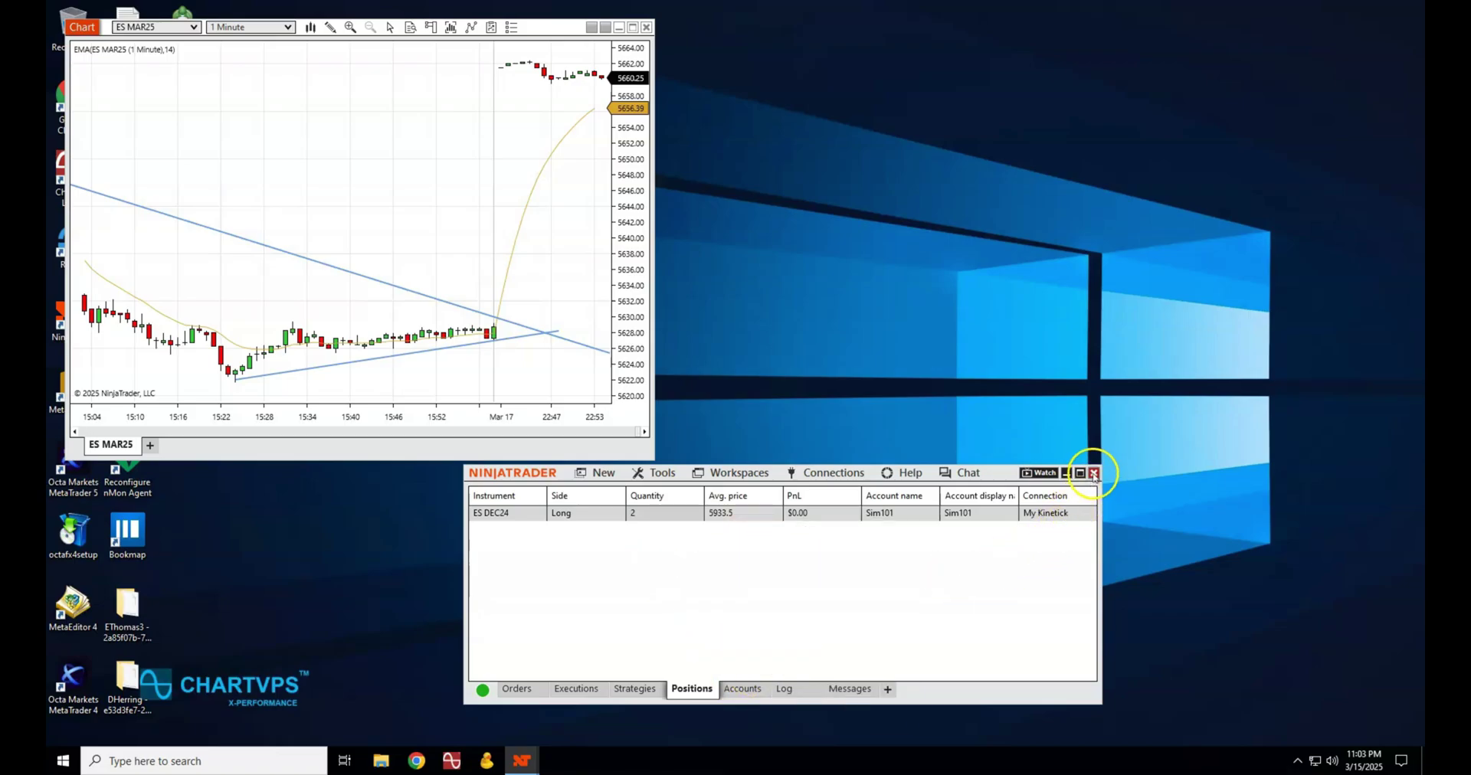
Shut down the platform and accept the confirmation despite the open position.
click(1094, 473)
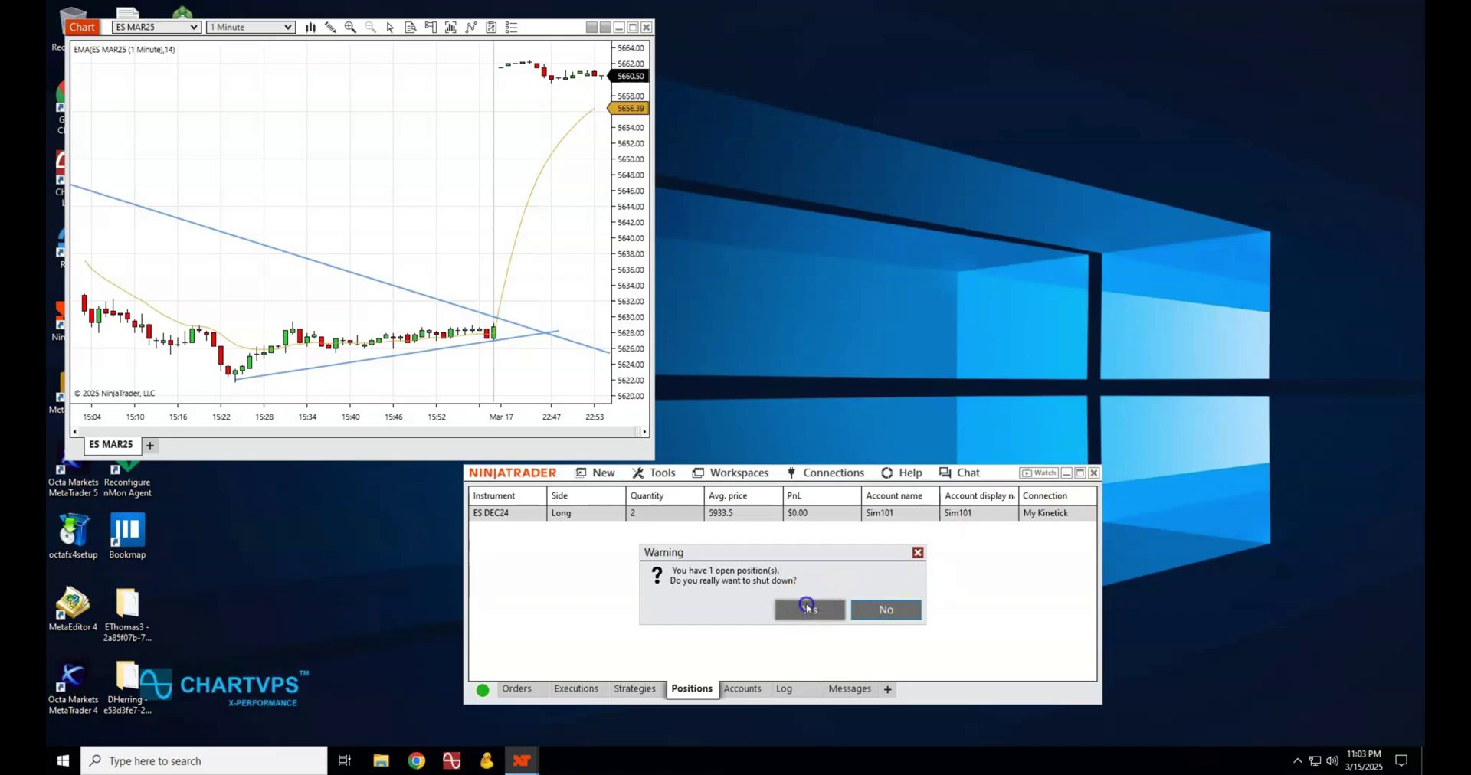
click(810, 609)
click(692, 605)
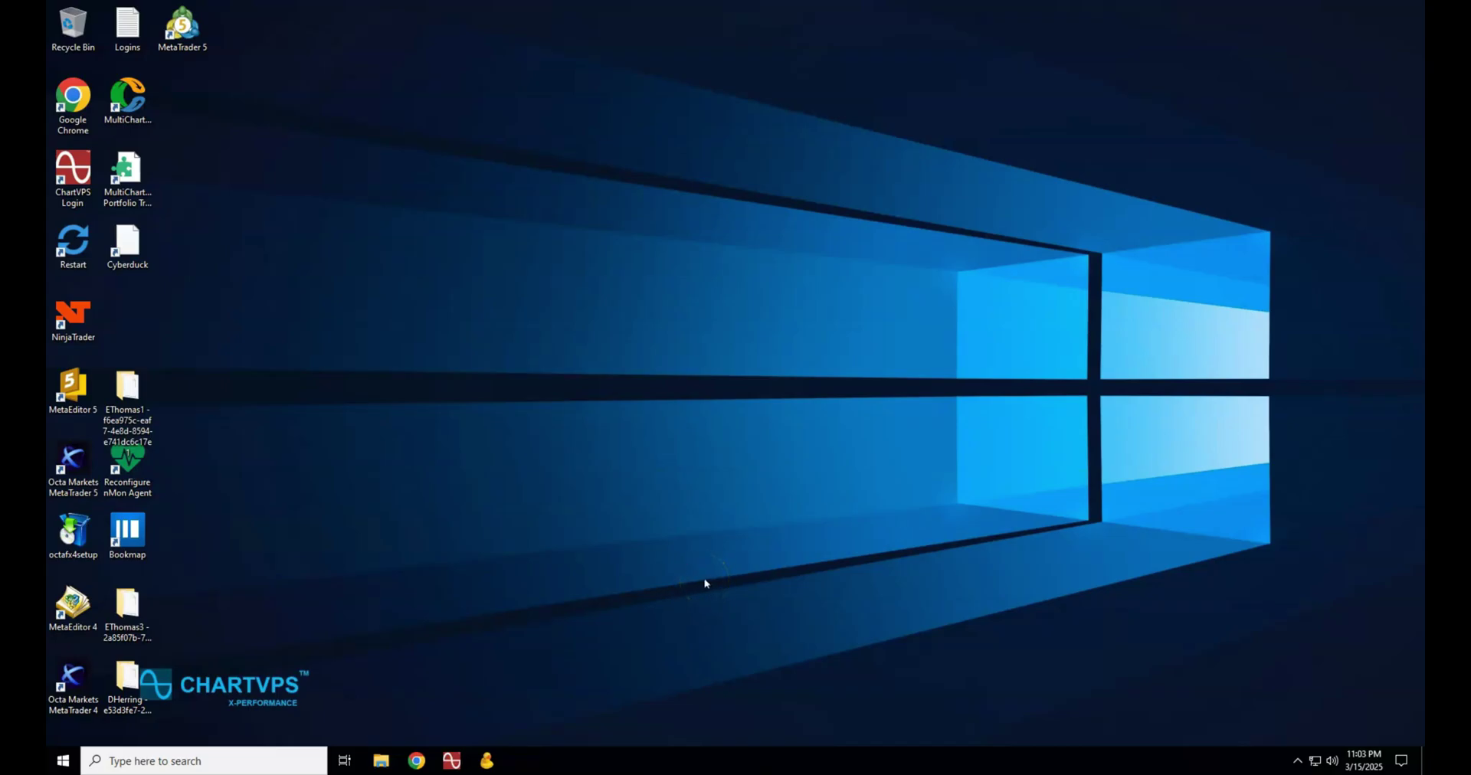
Launch NinjaTrader again from the desktop and dismiss the connection error.
double_click(82, 325)
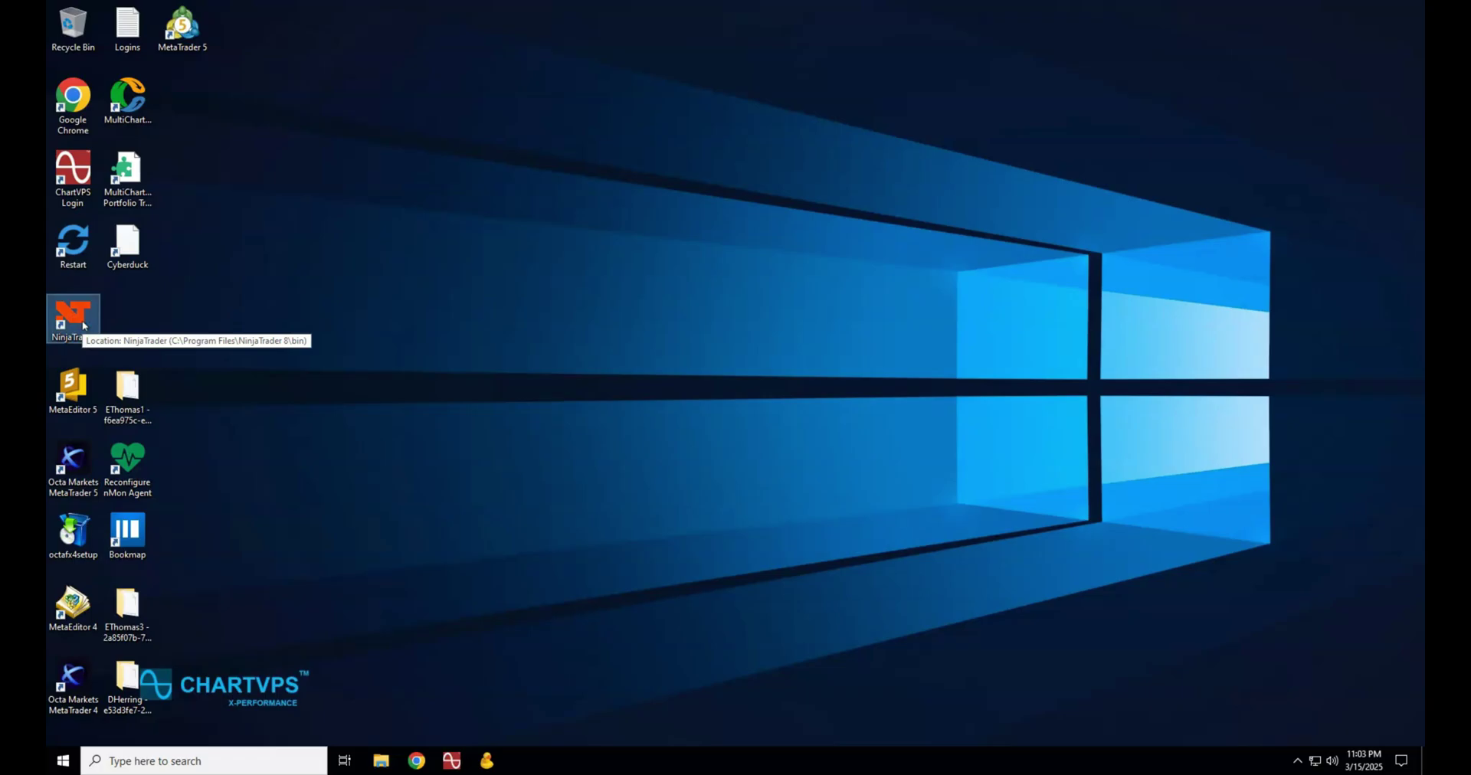
click(723, 359)
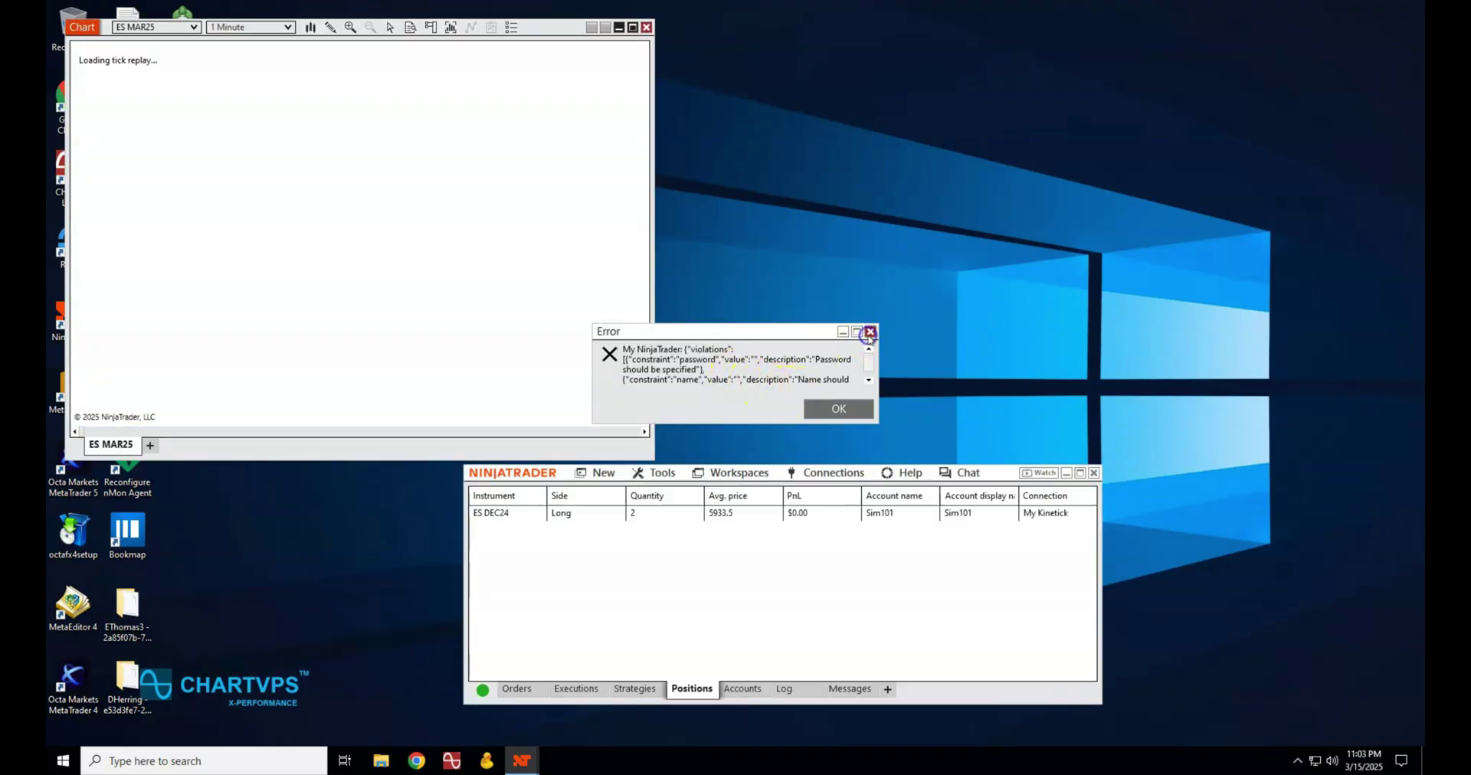
click(871, 331)
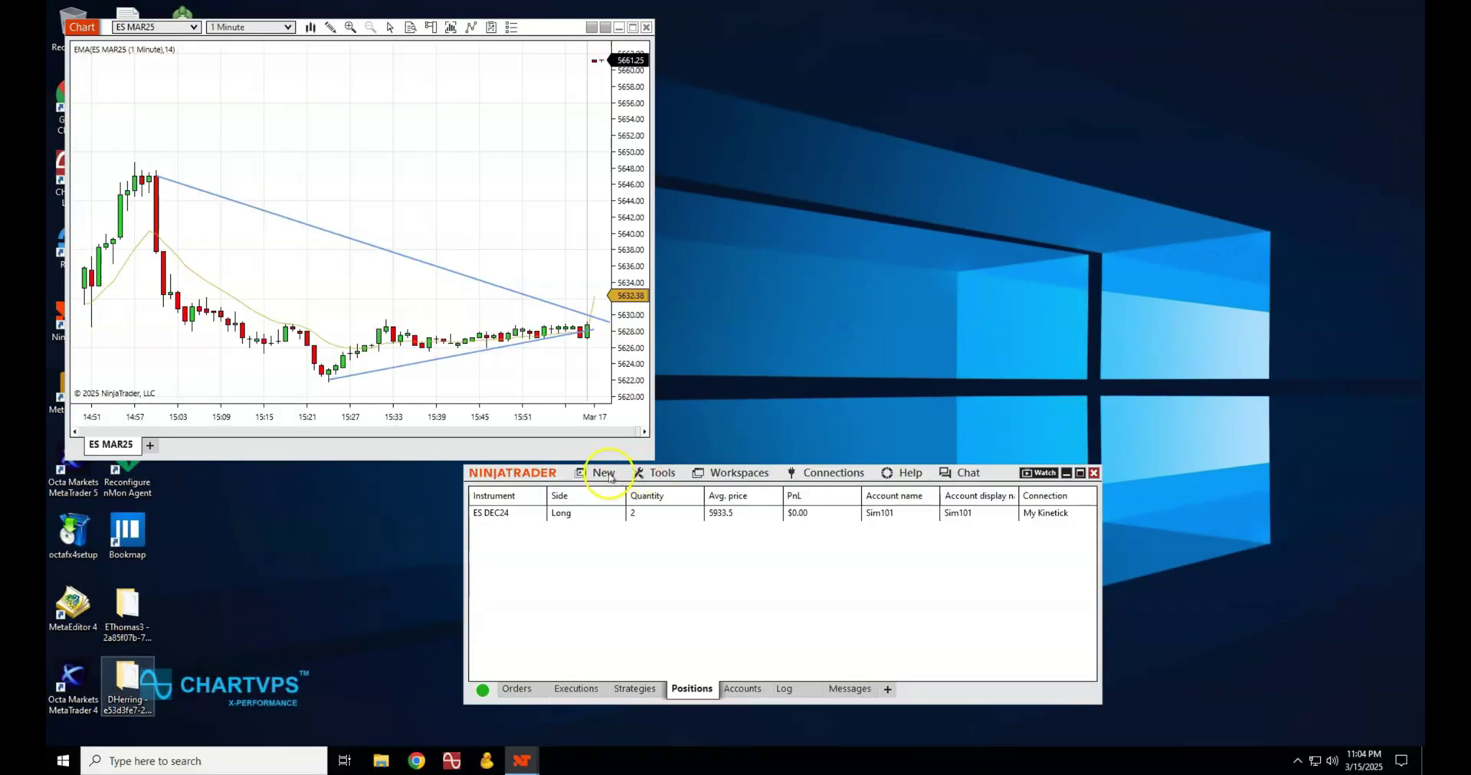
Create a new 1-minute chart for the EURUSD forex pair and place it beside the ES MAR25 chart.
click(605, 474)
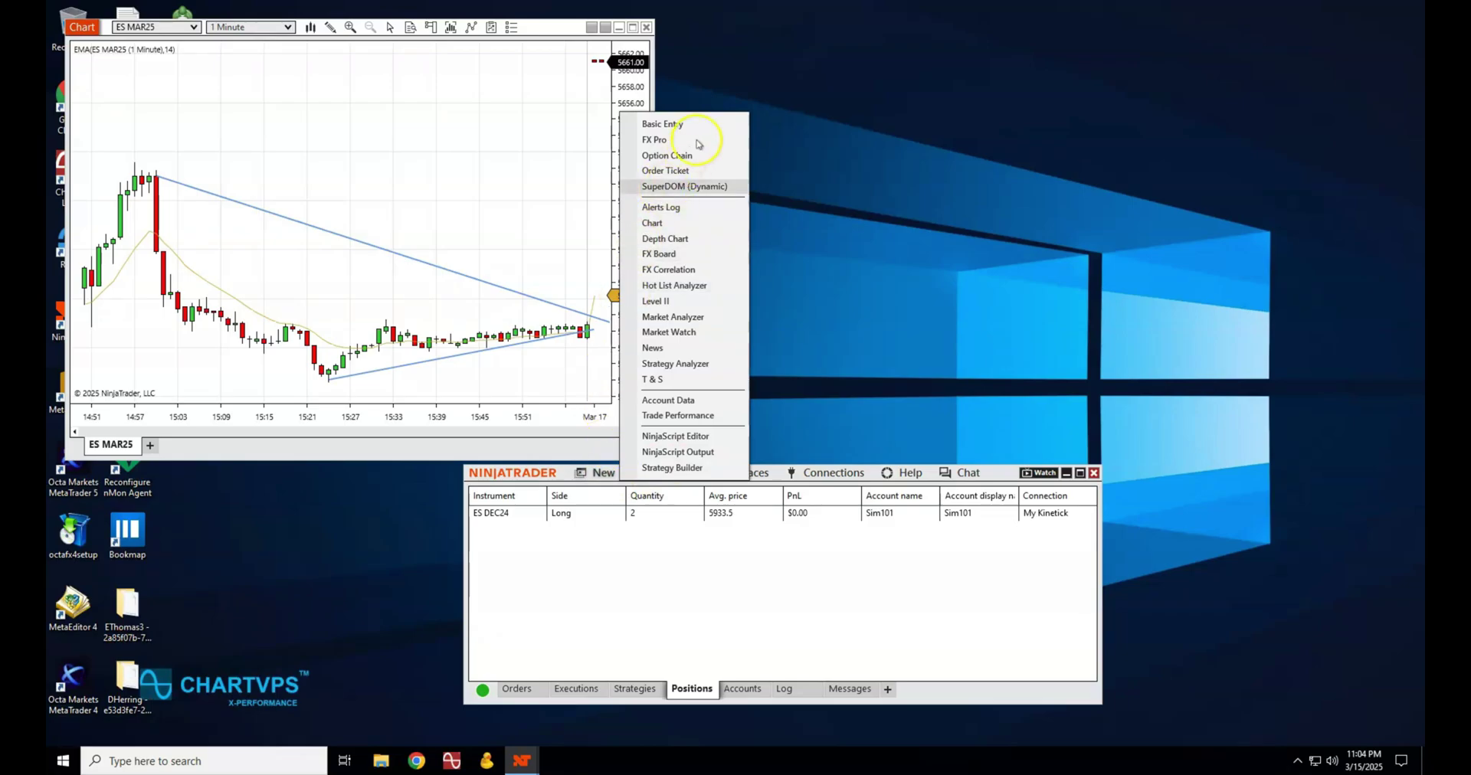
click(684, 223)
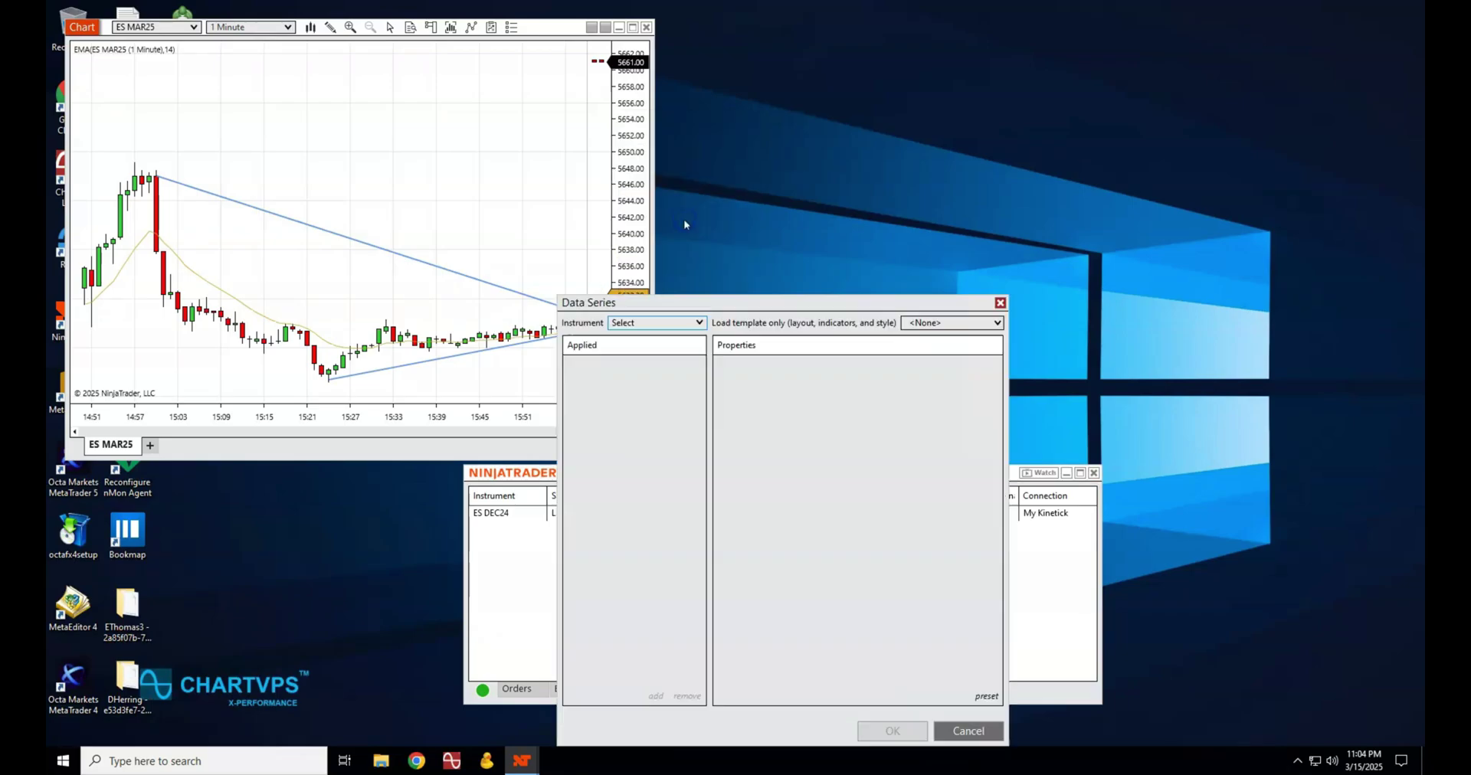
click(663, 306)
text(EUR)
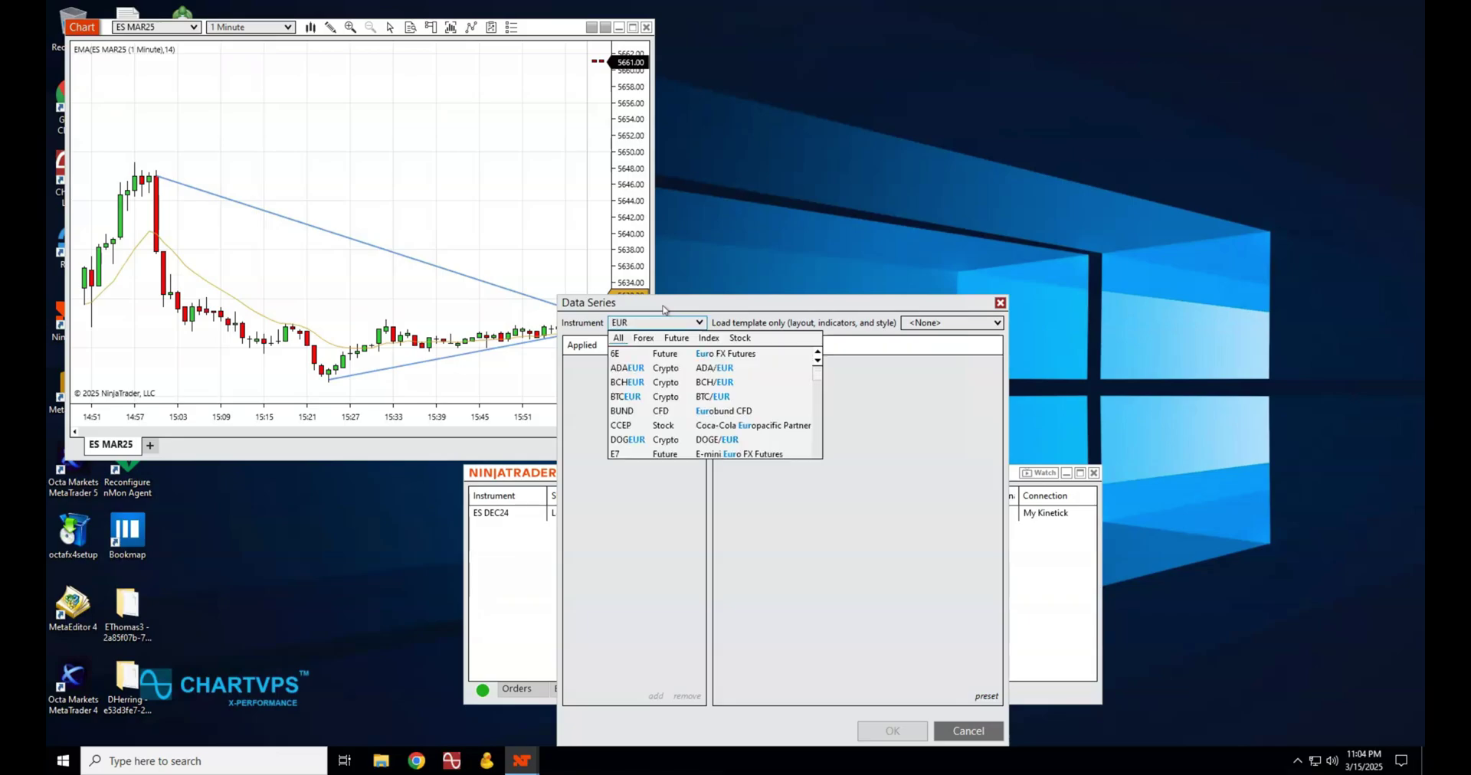
text(USD)
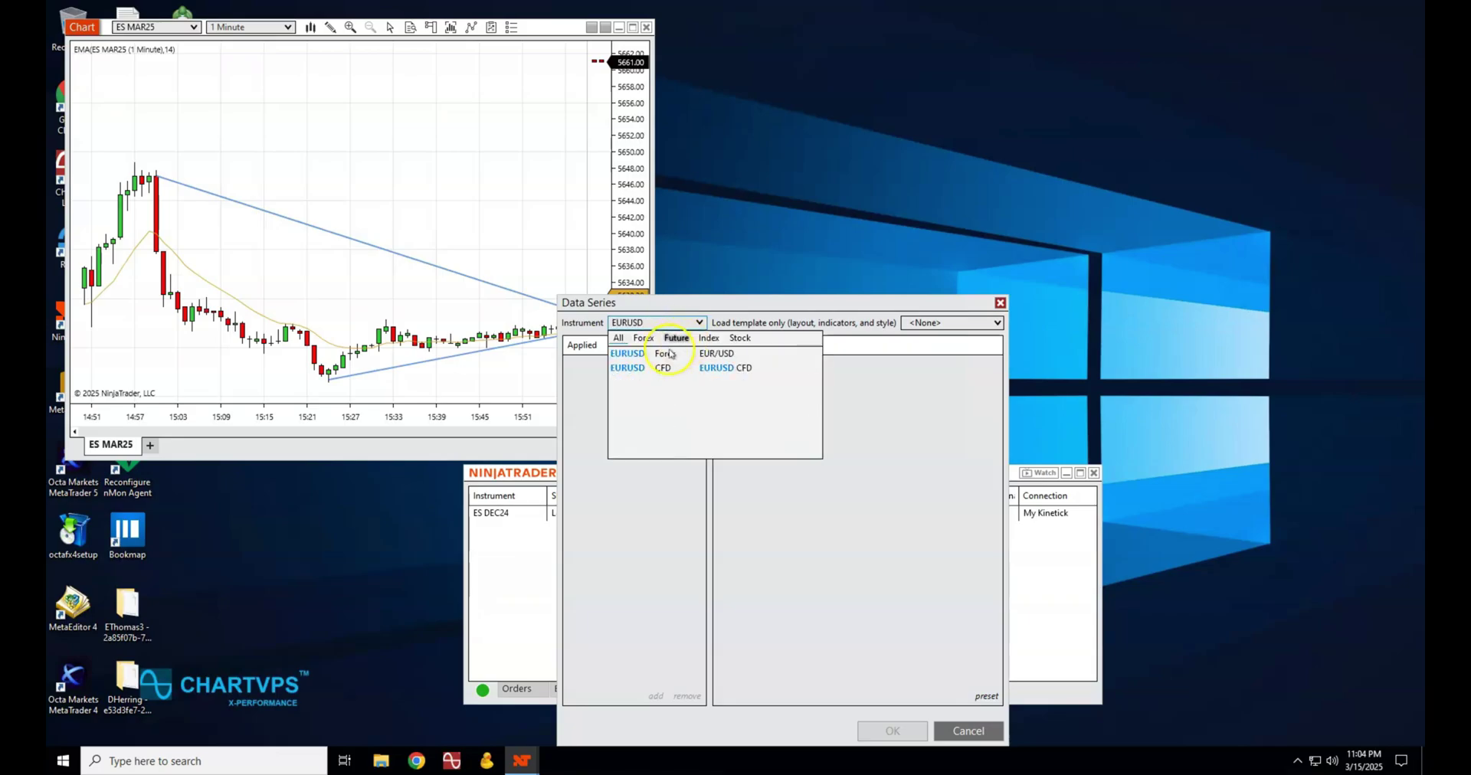
click(668, 353)
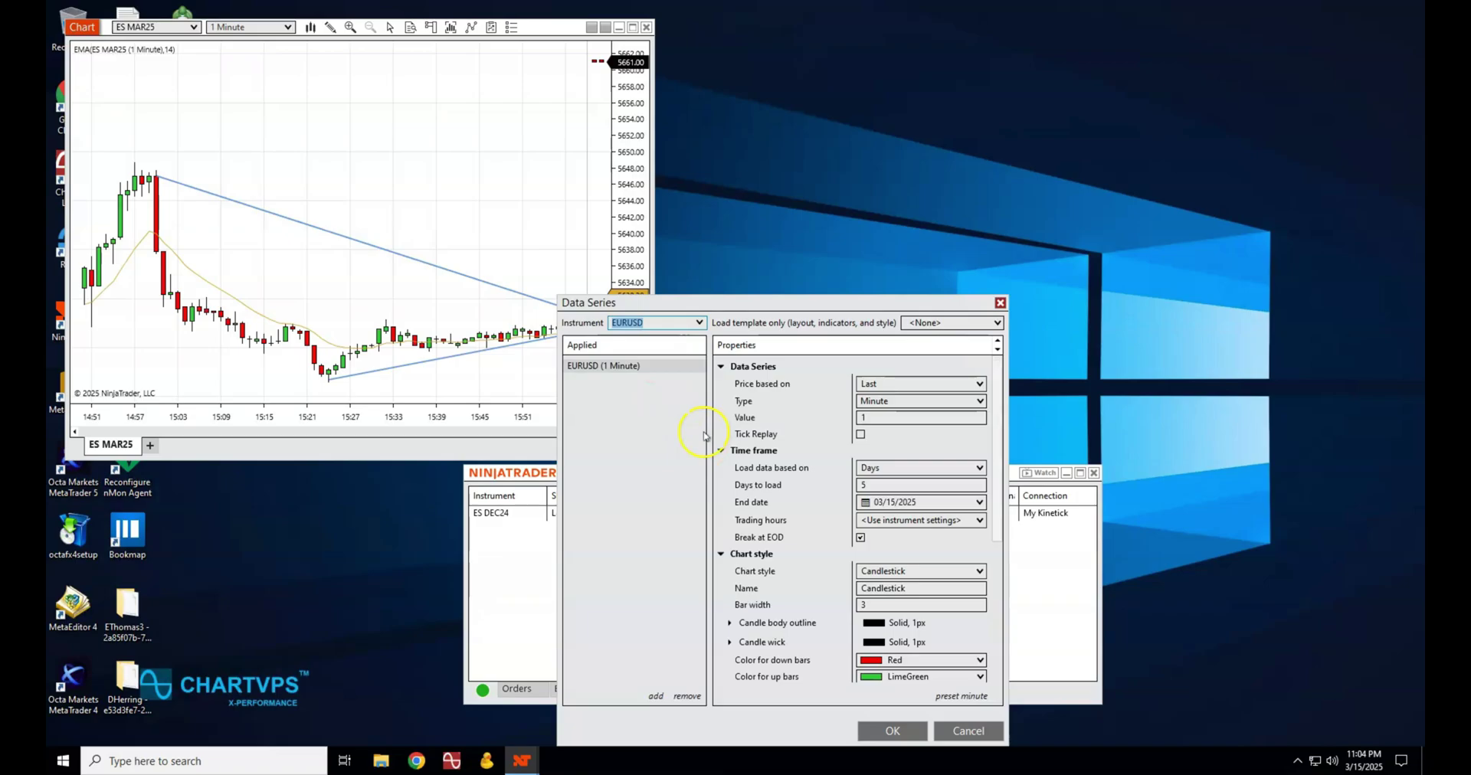
click(887, 419)
click(902, 738)
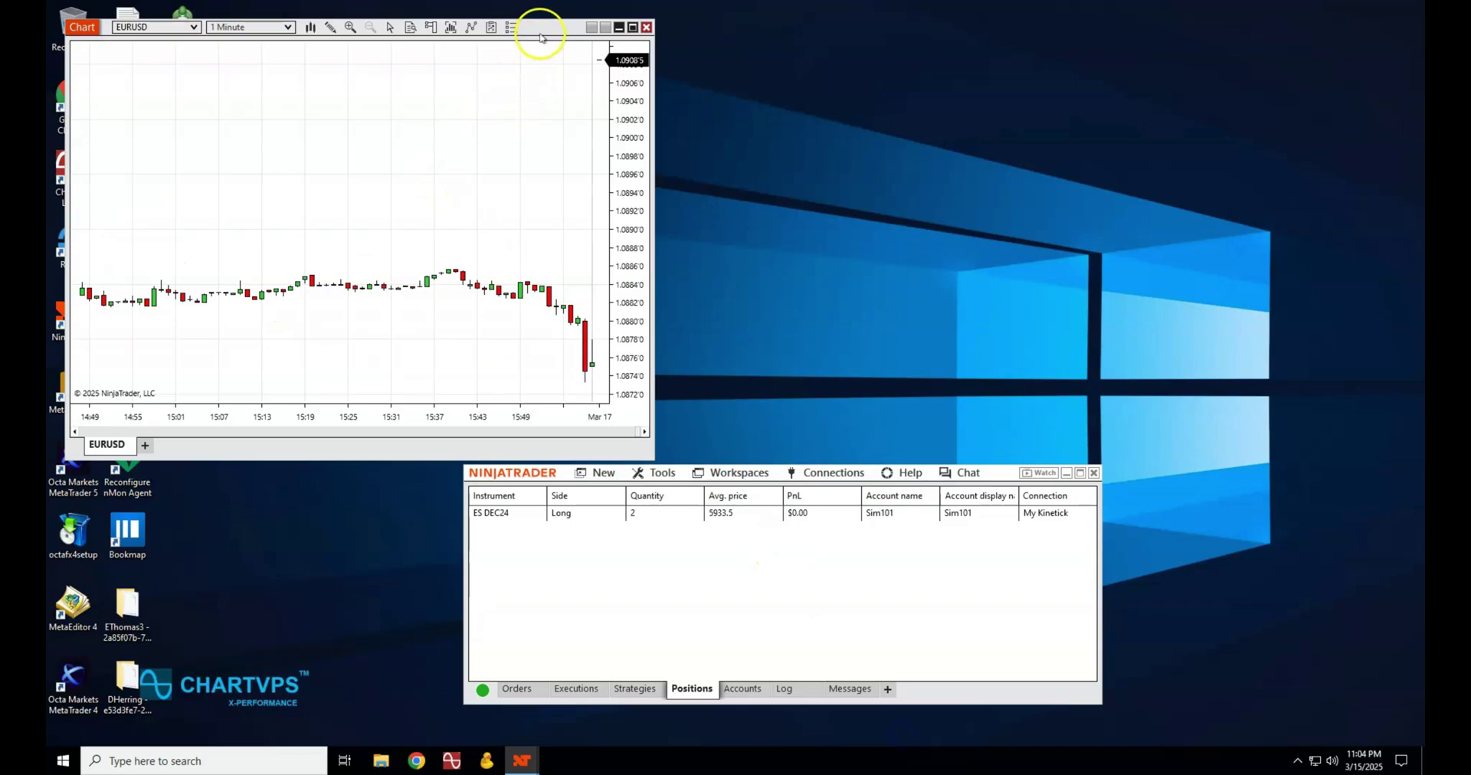
drag(540, 30, 1088, 106)
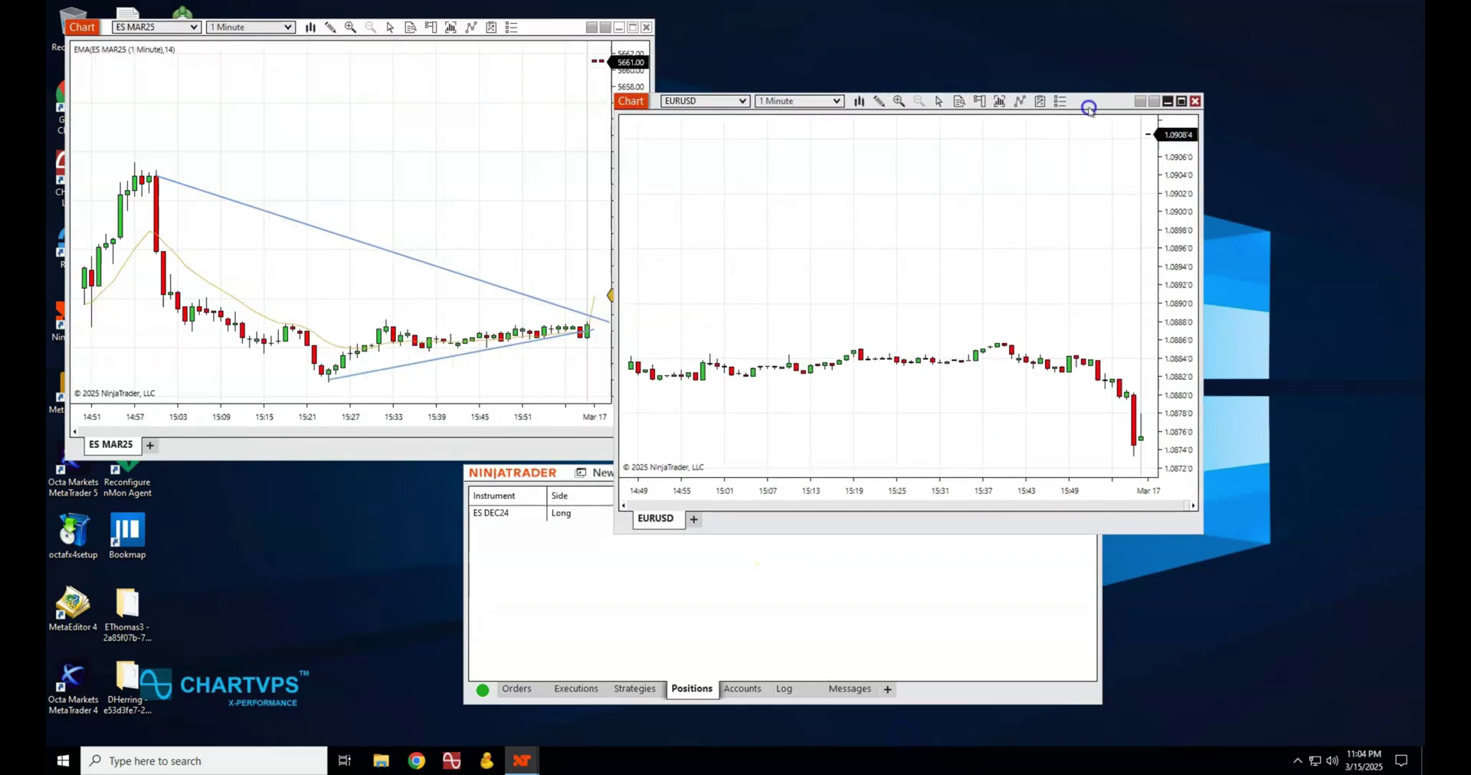
Start another new chart and enter EURUSD as its instrument.
click(619, 527)
click(602, 473)
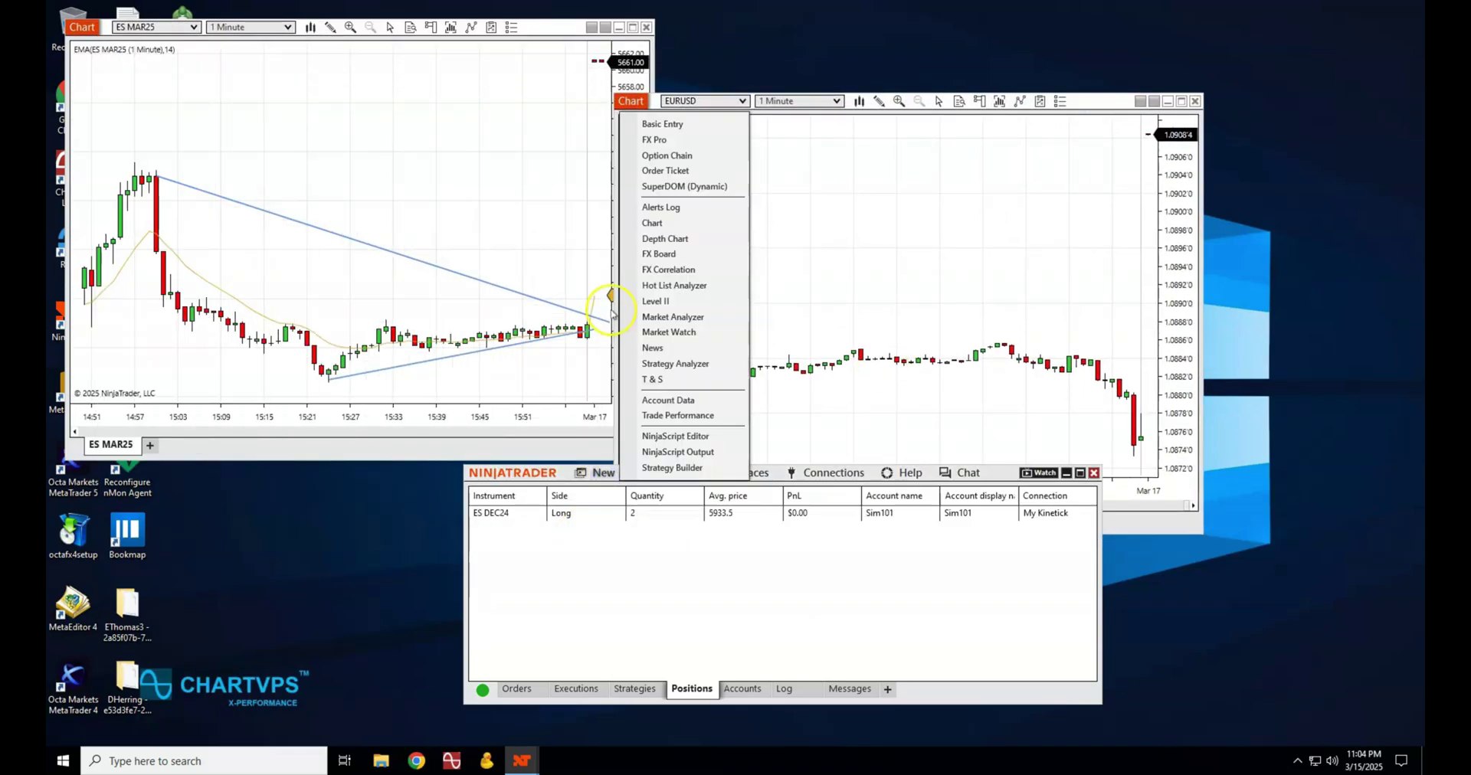
click(652, 223)
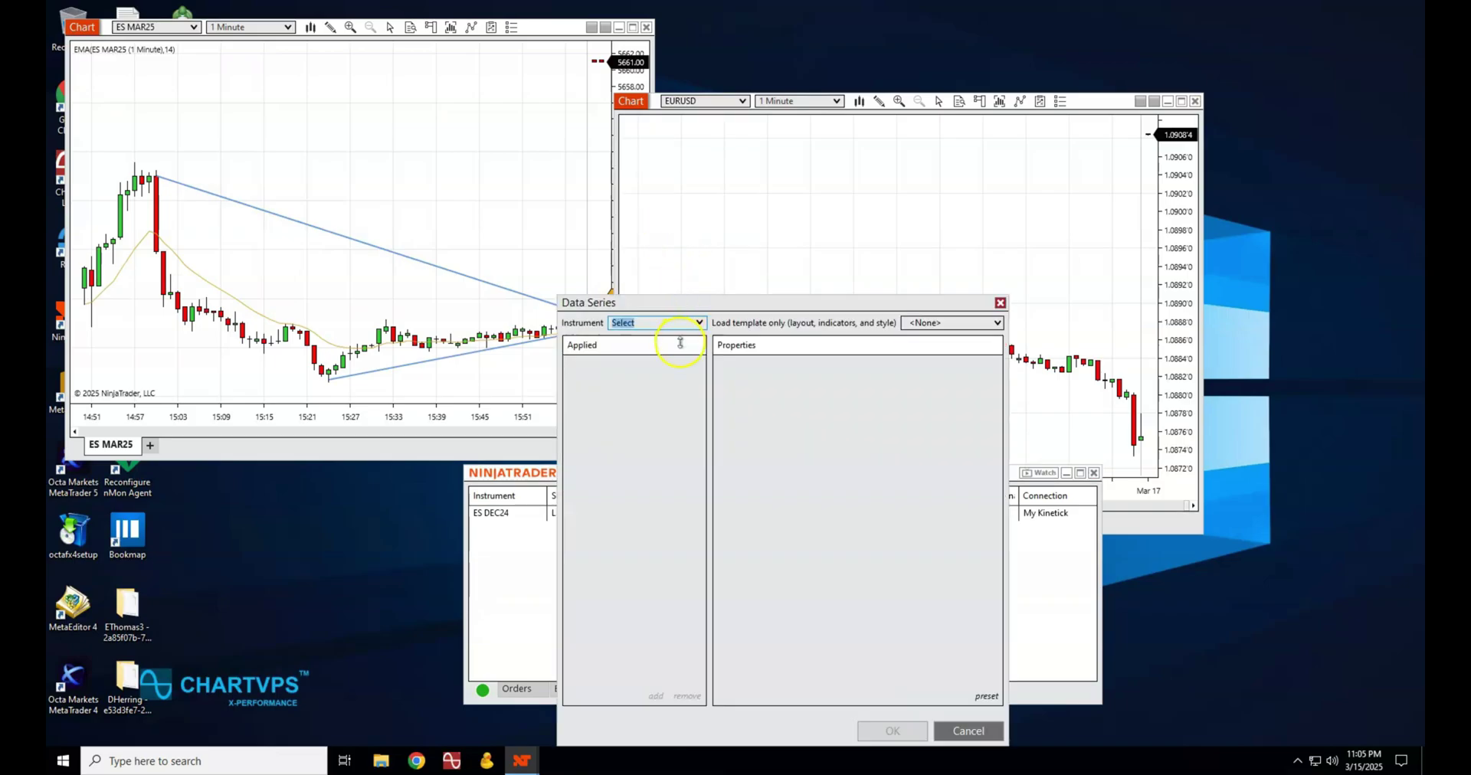
text(EURUSD)
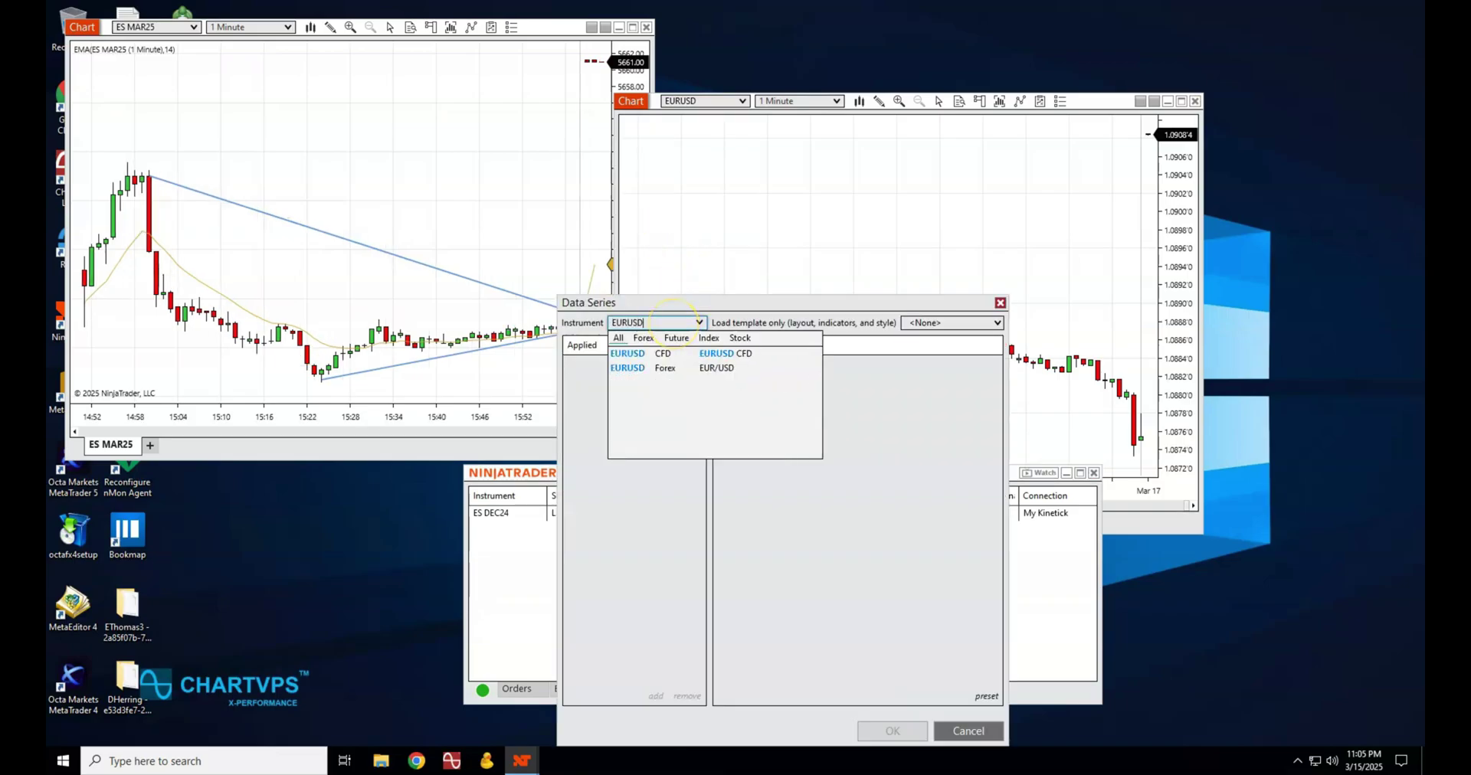
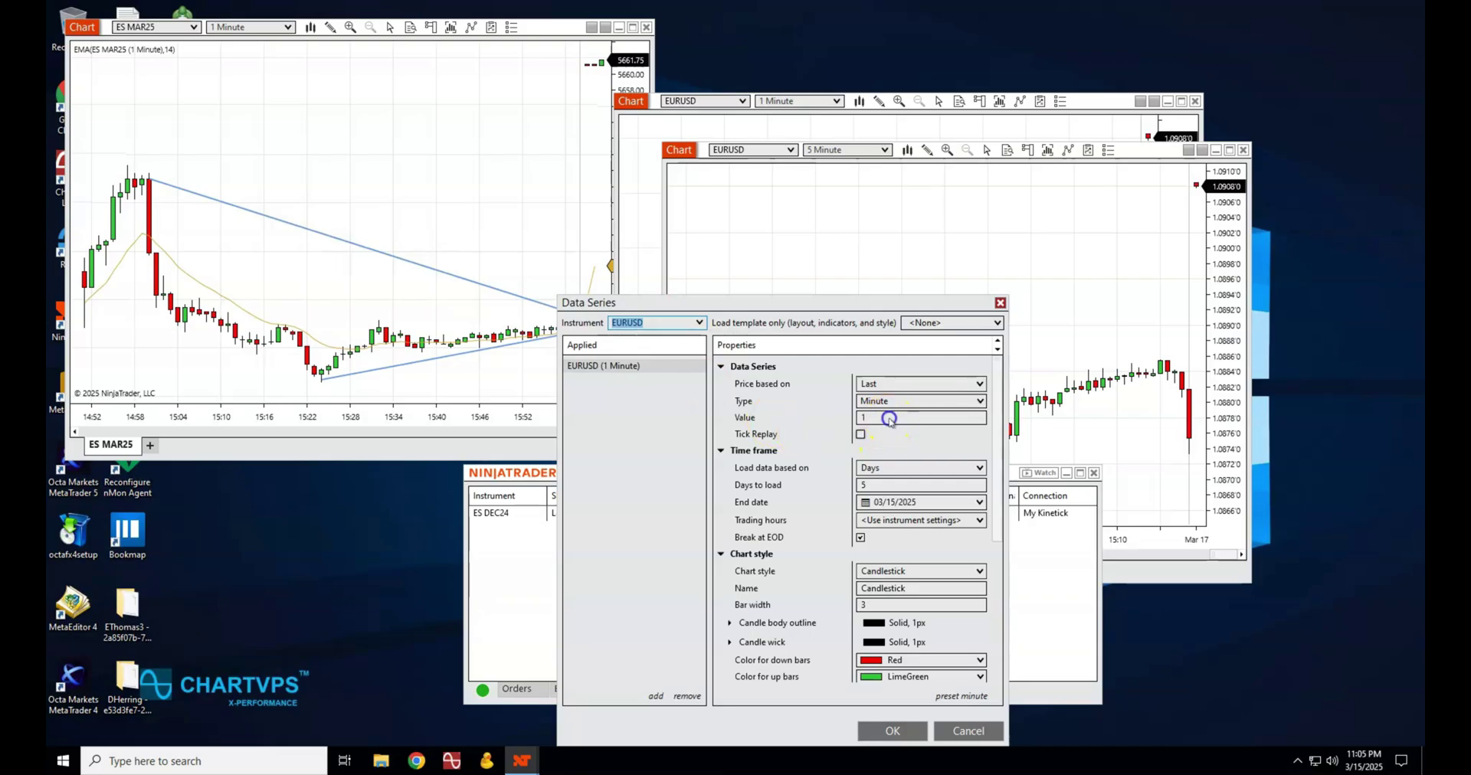
Create the next EURUSD chart with a 15-minute interval and cascade it in front of the 5-minute chart.
click(890, 418)
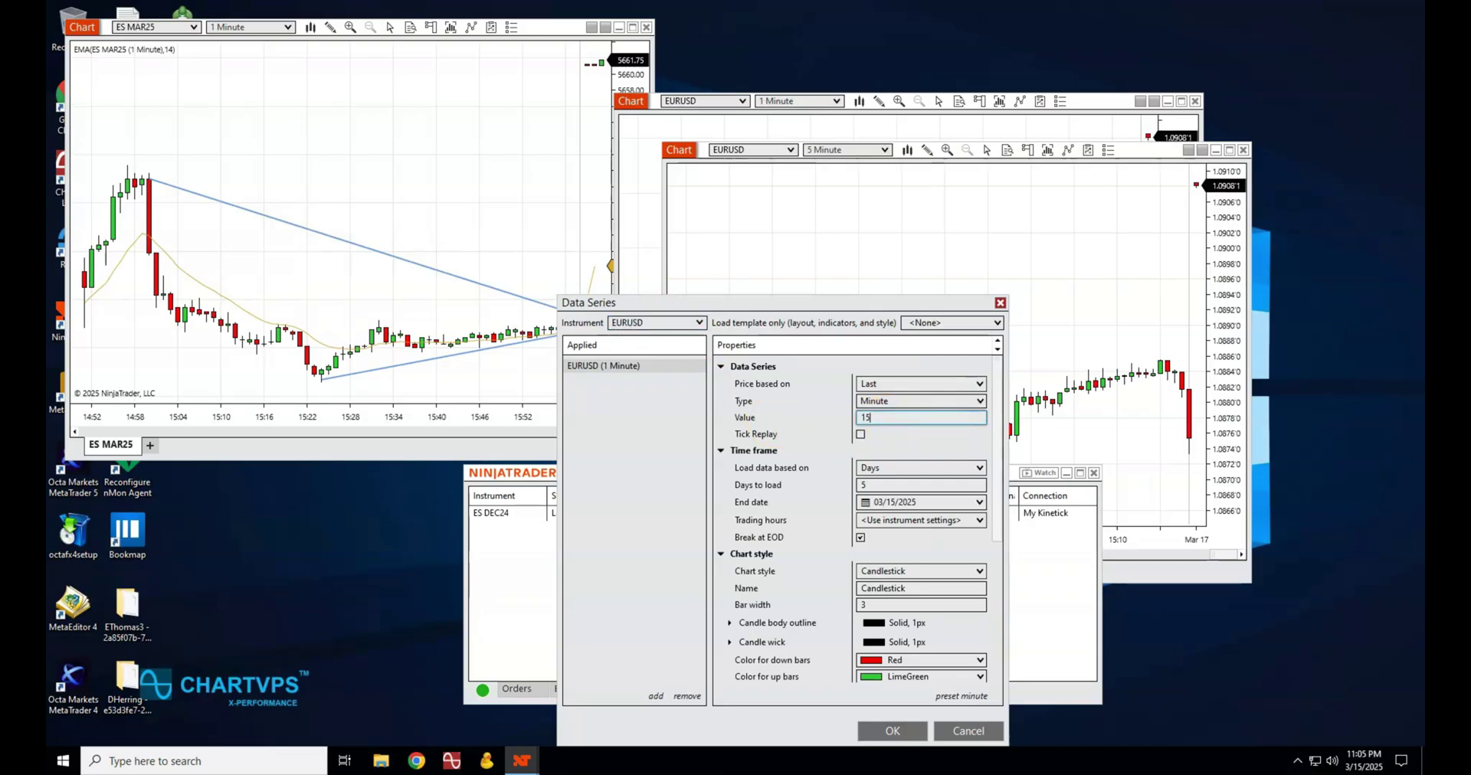
text(5)
click(893, 731)
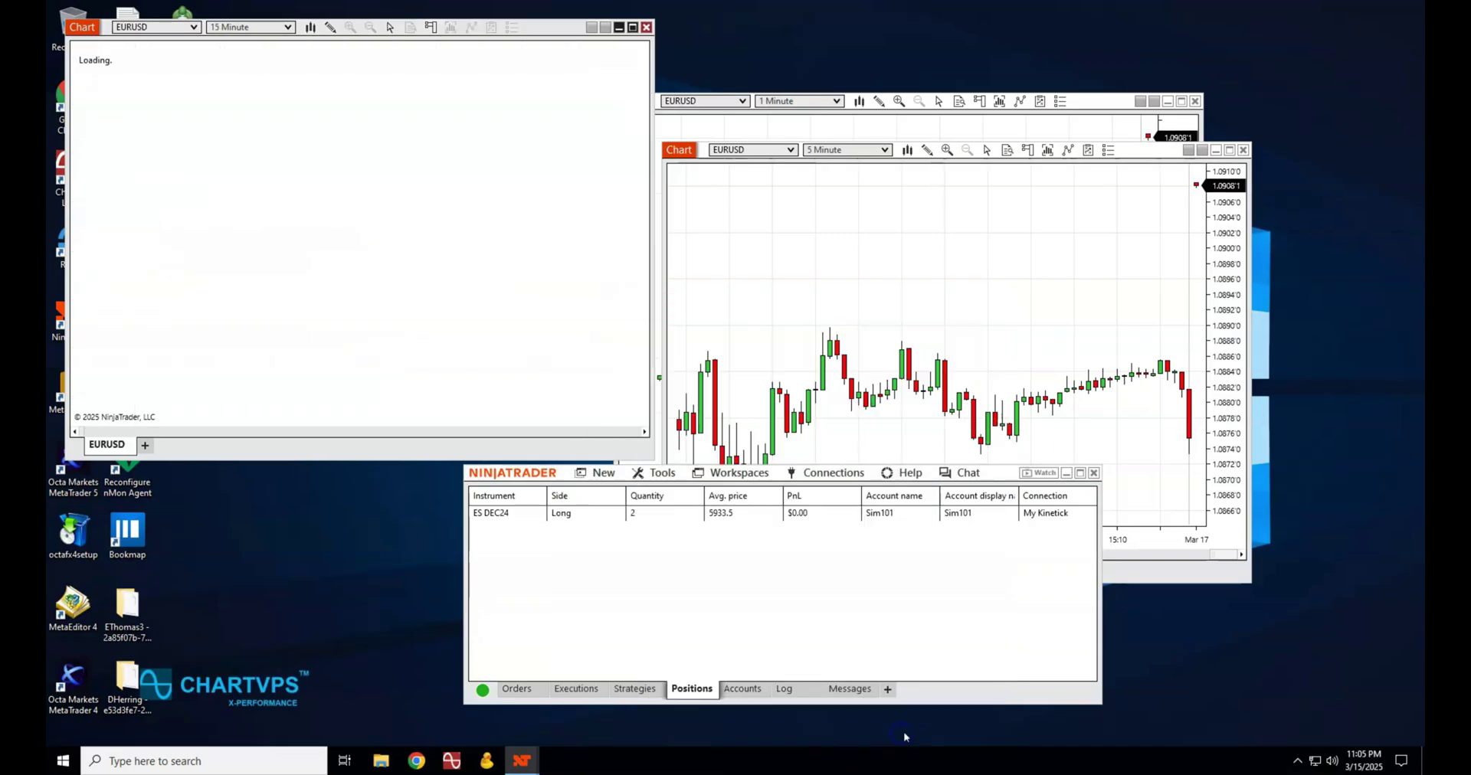
click(1064, 228)
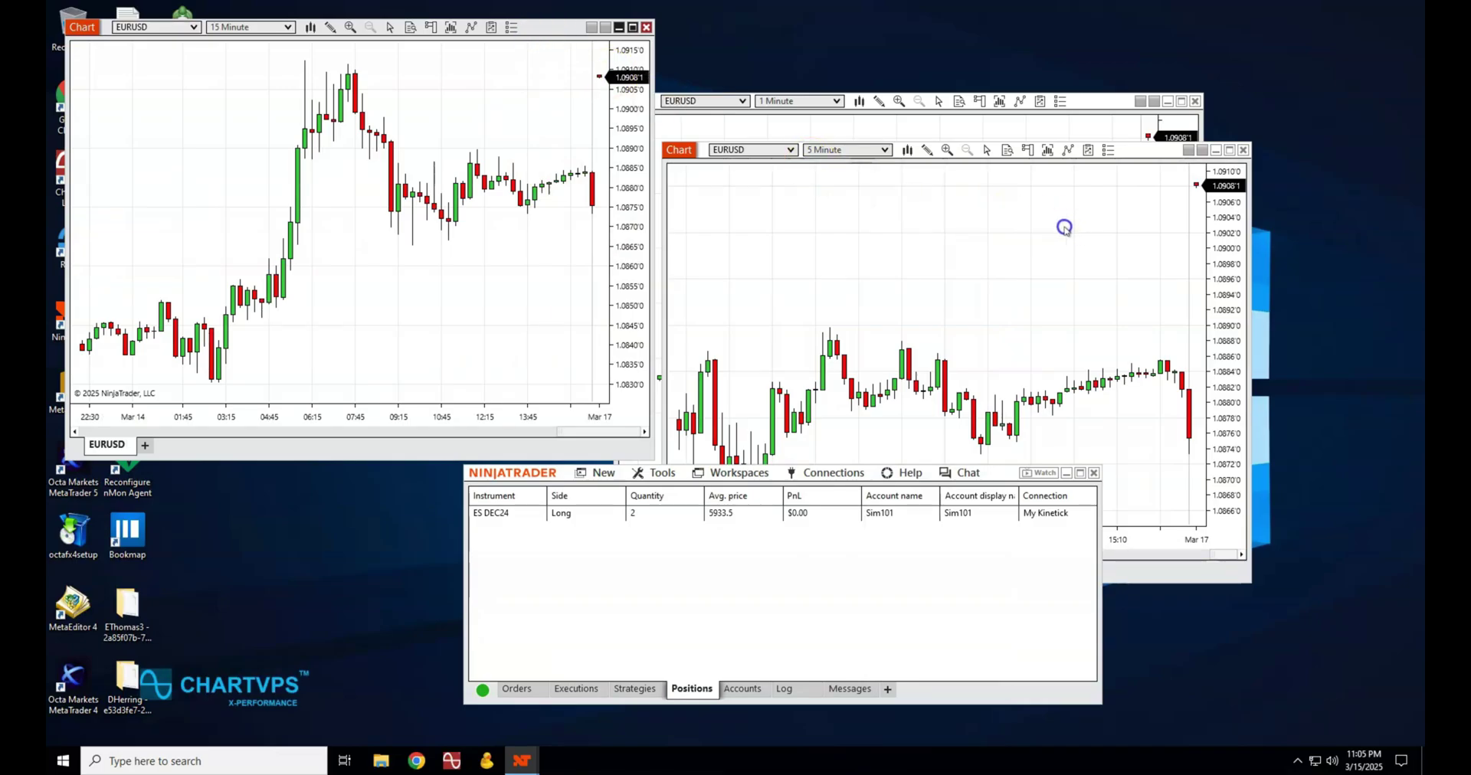
drag(570, 29, 1199, 208)
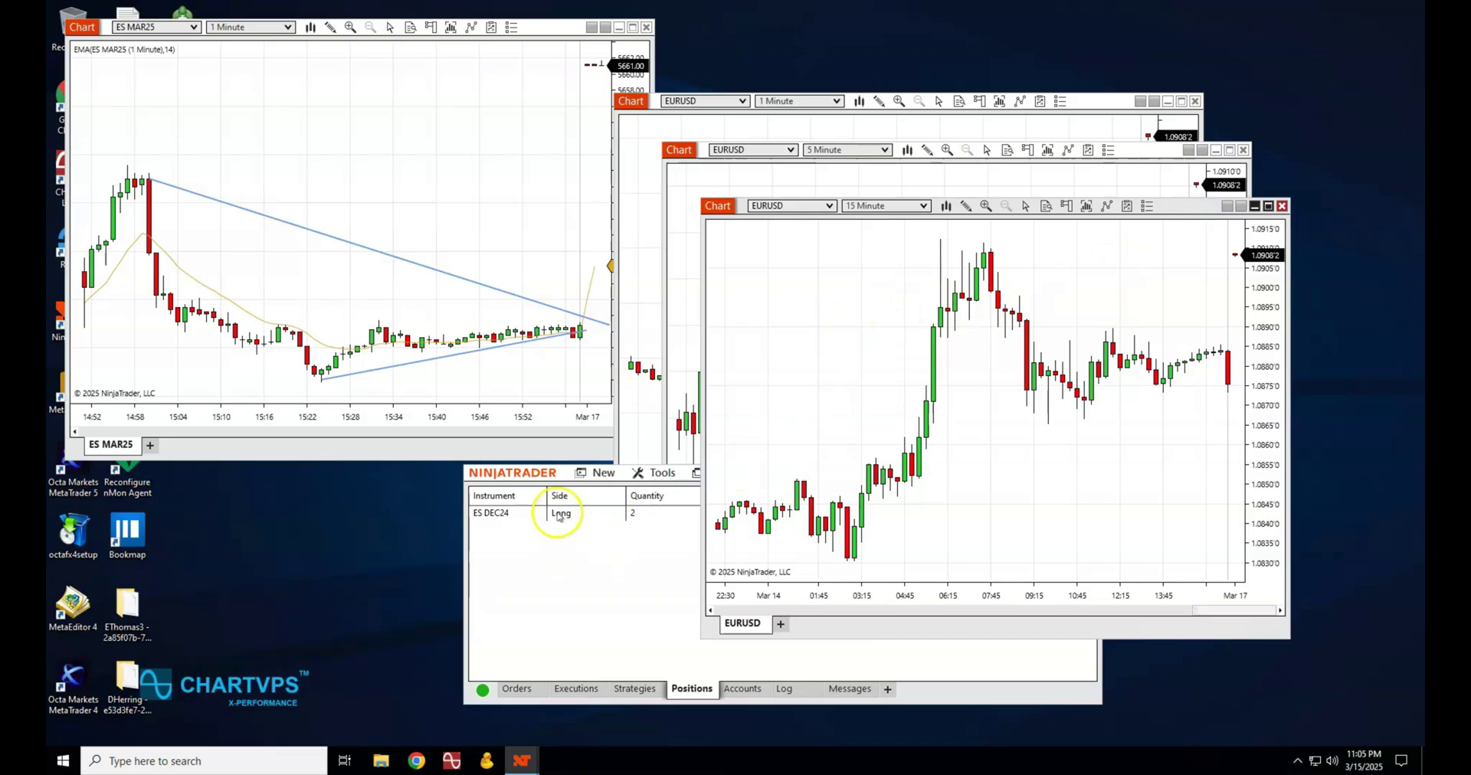
Create a 60-minute chart for the EURUSD forex pair and cascade it in front of the 15-minute chart.
click(601, 473)
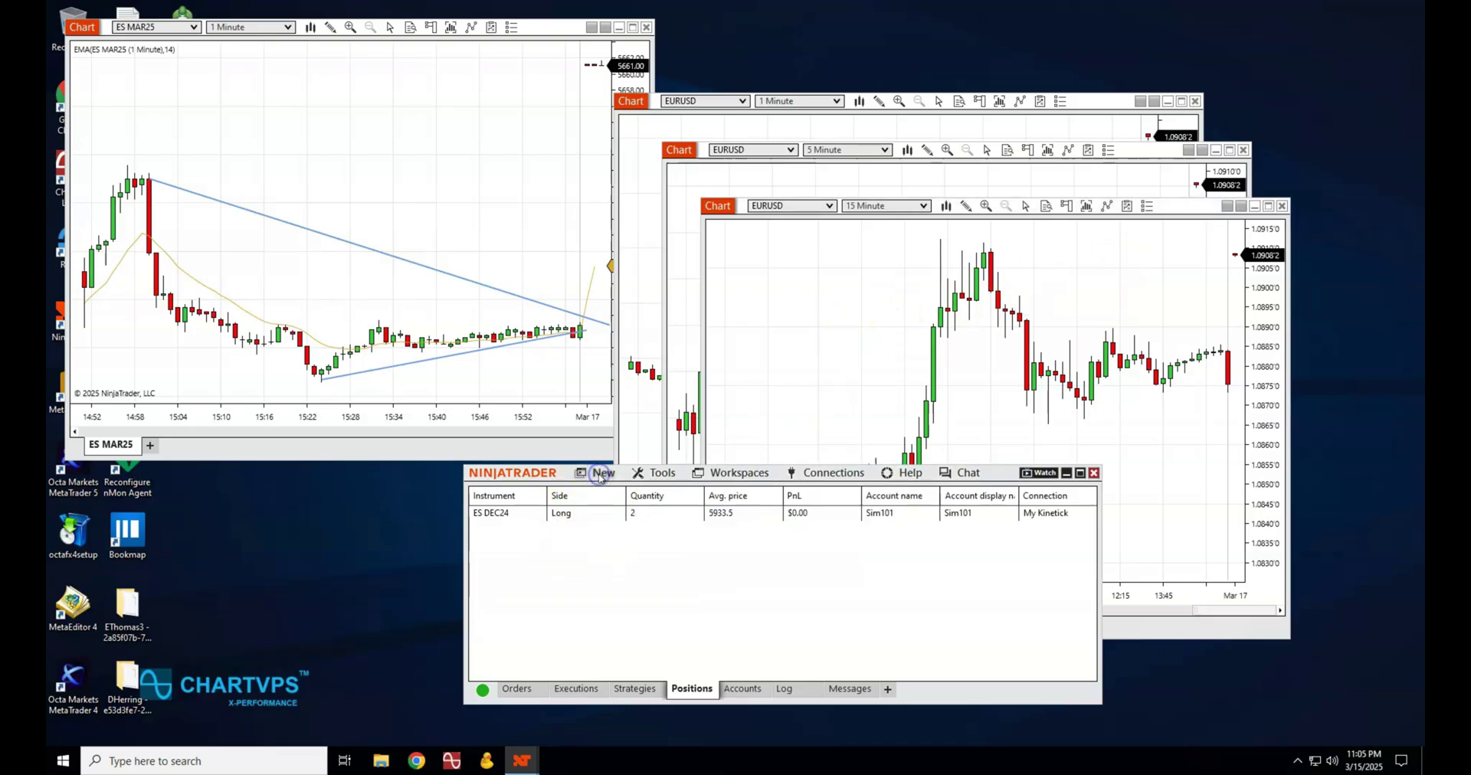
click(598, 475)
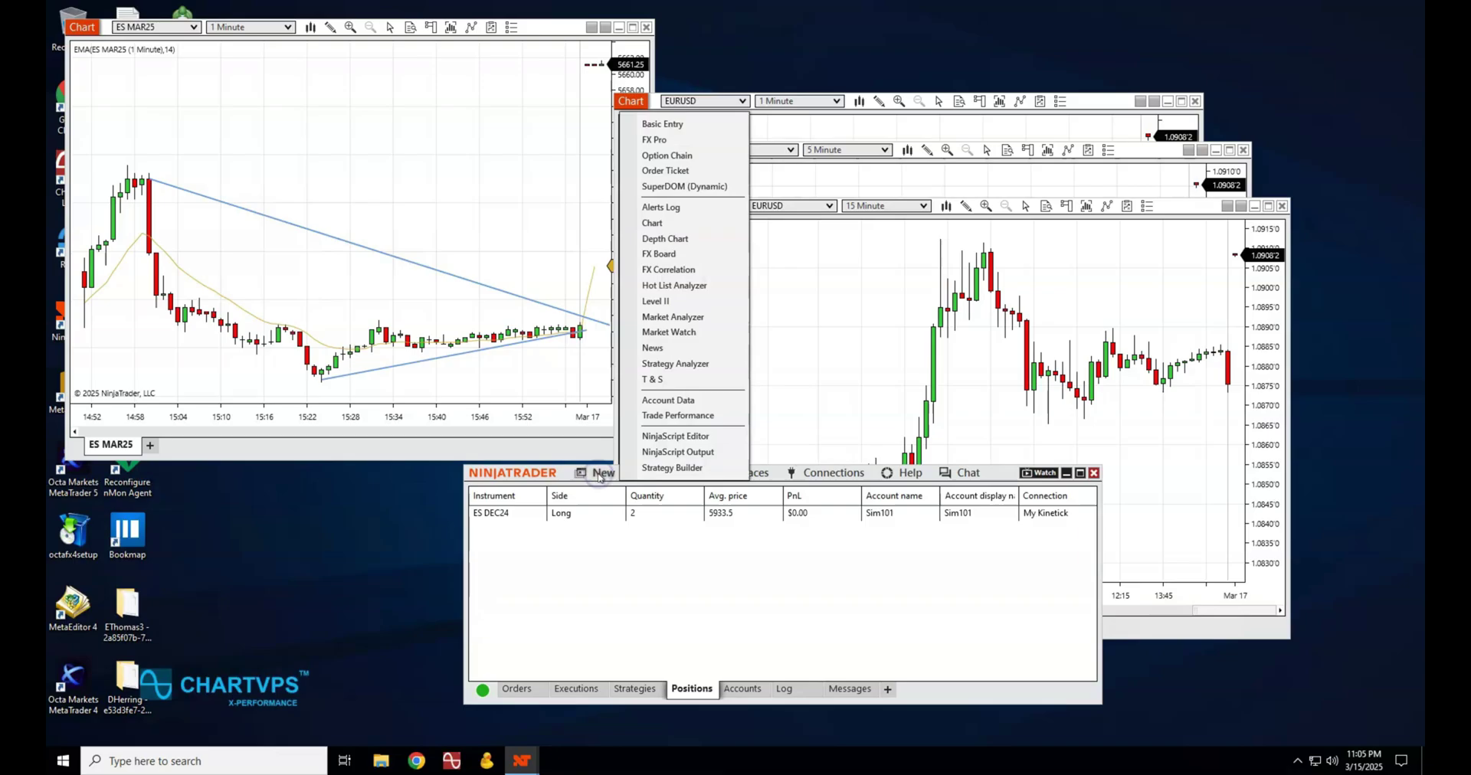
click(653, 223)
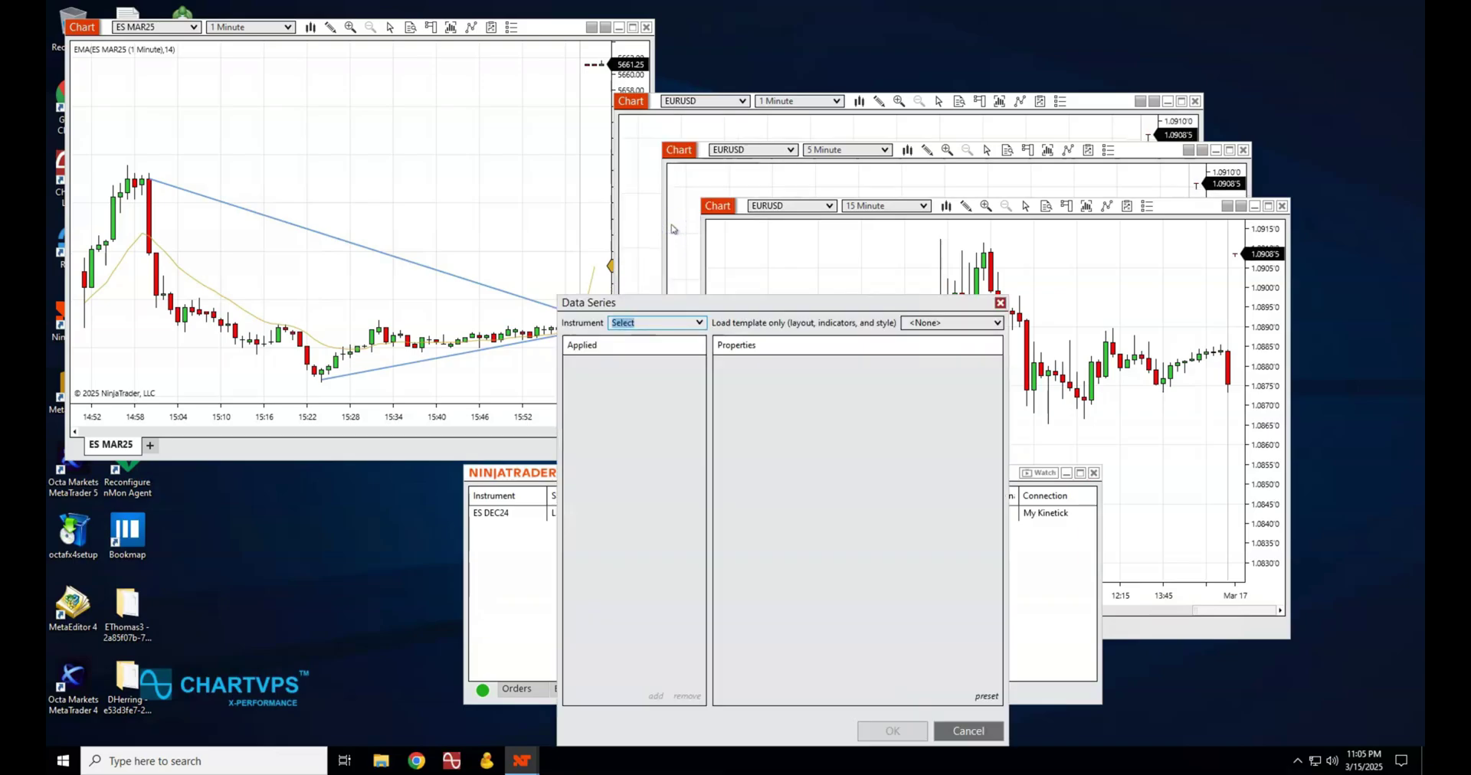
text(EUR)
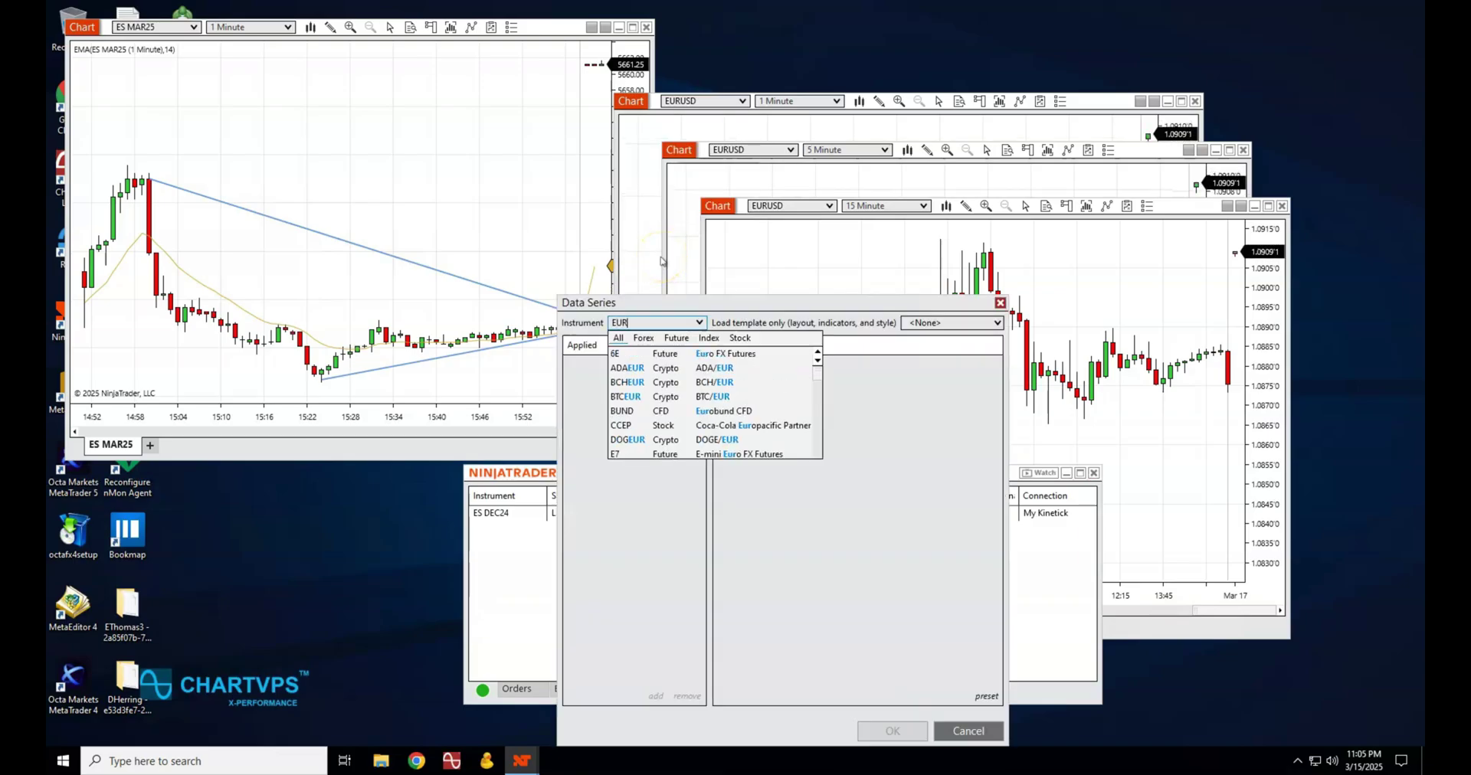
text(USD)
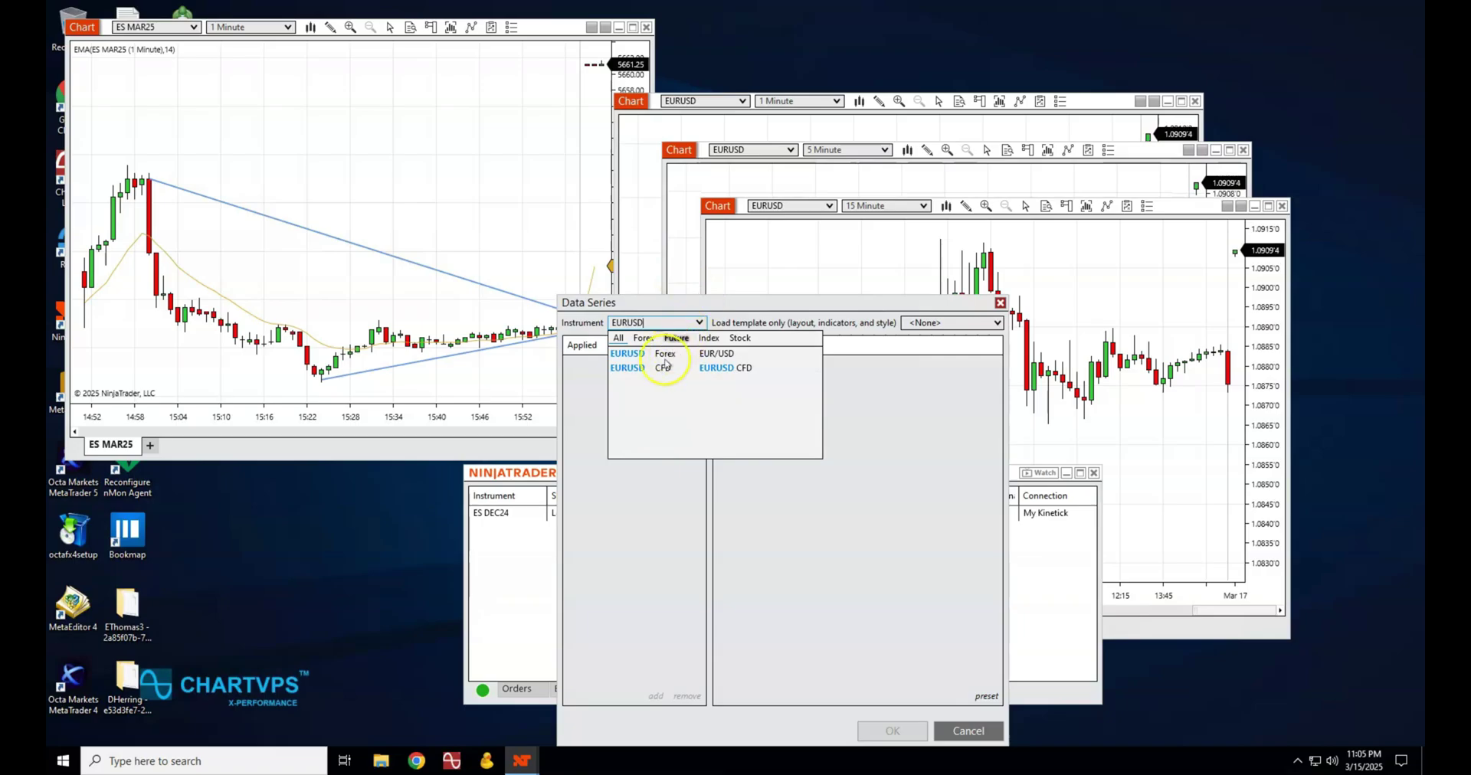
click(661, 353)
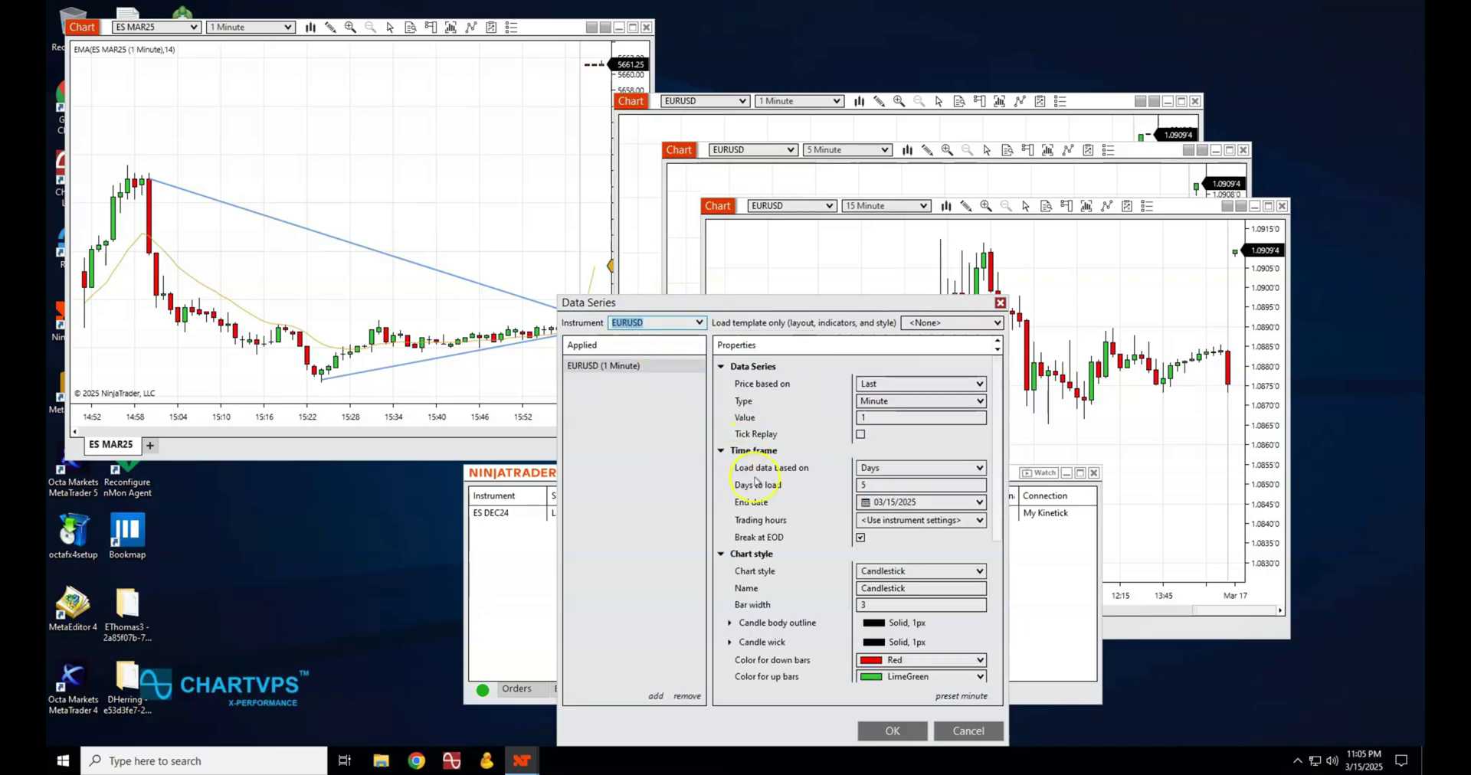
click(909, 482)
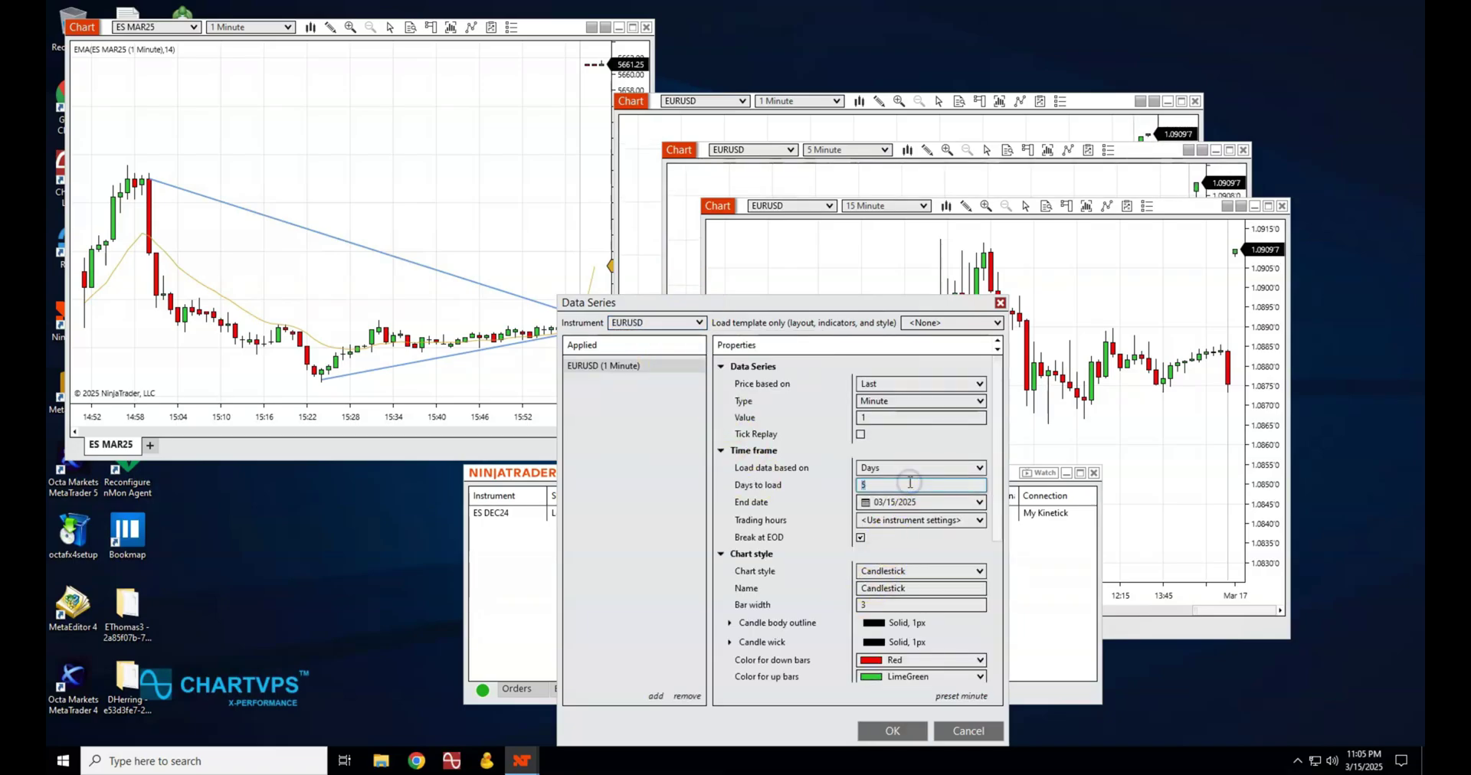
click(910, 416)
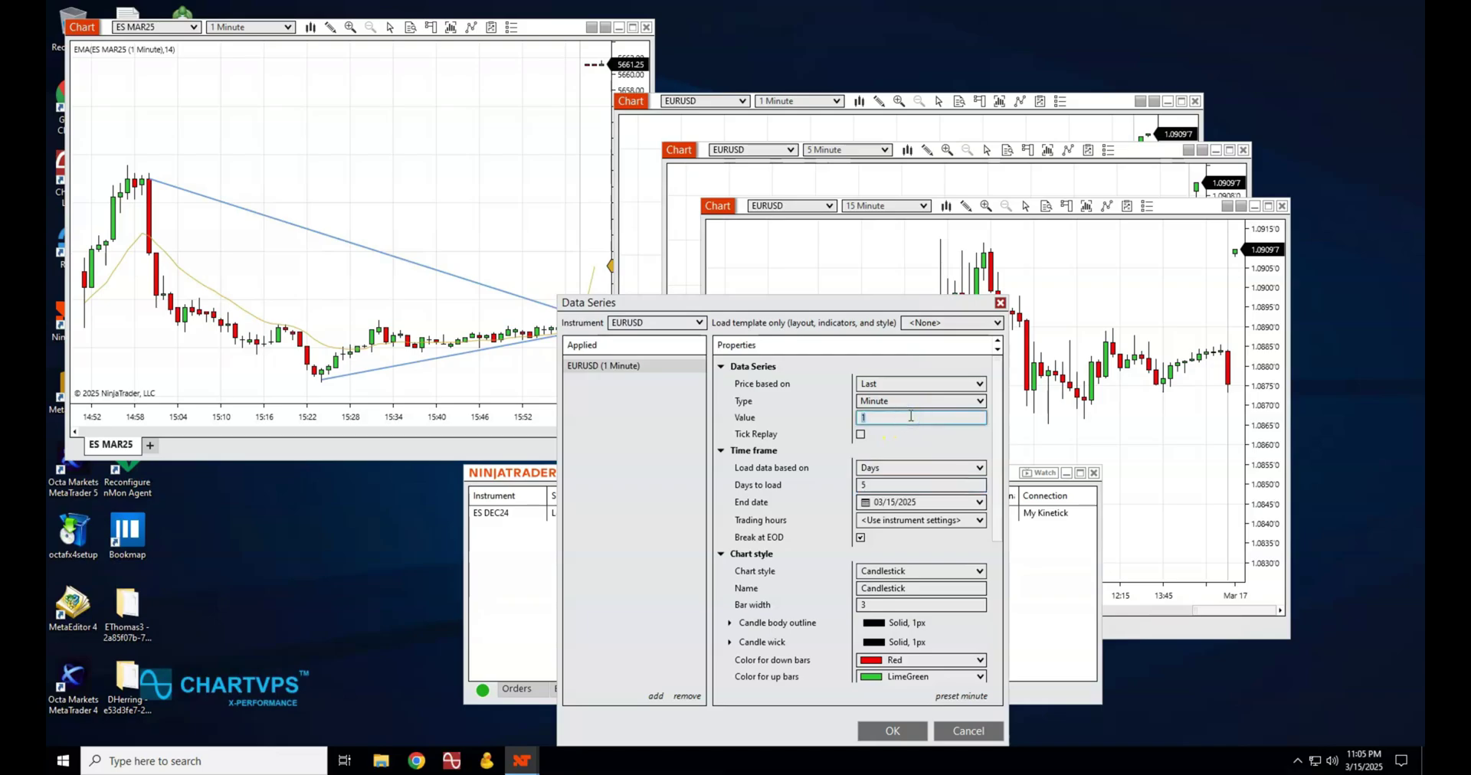
text(60)
click(833, 599)
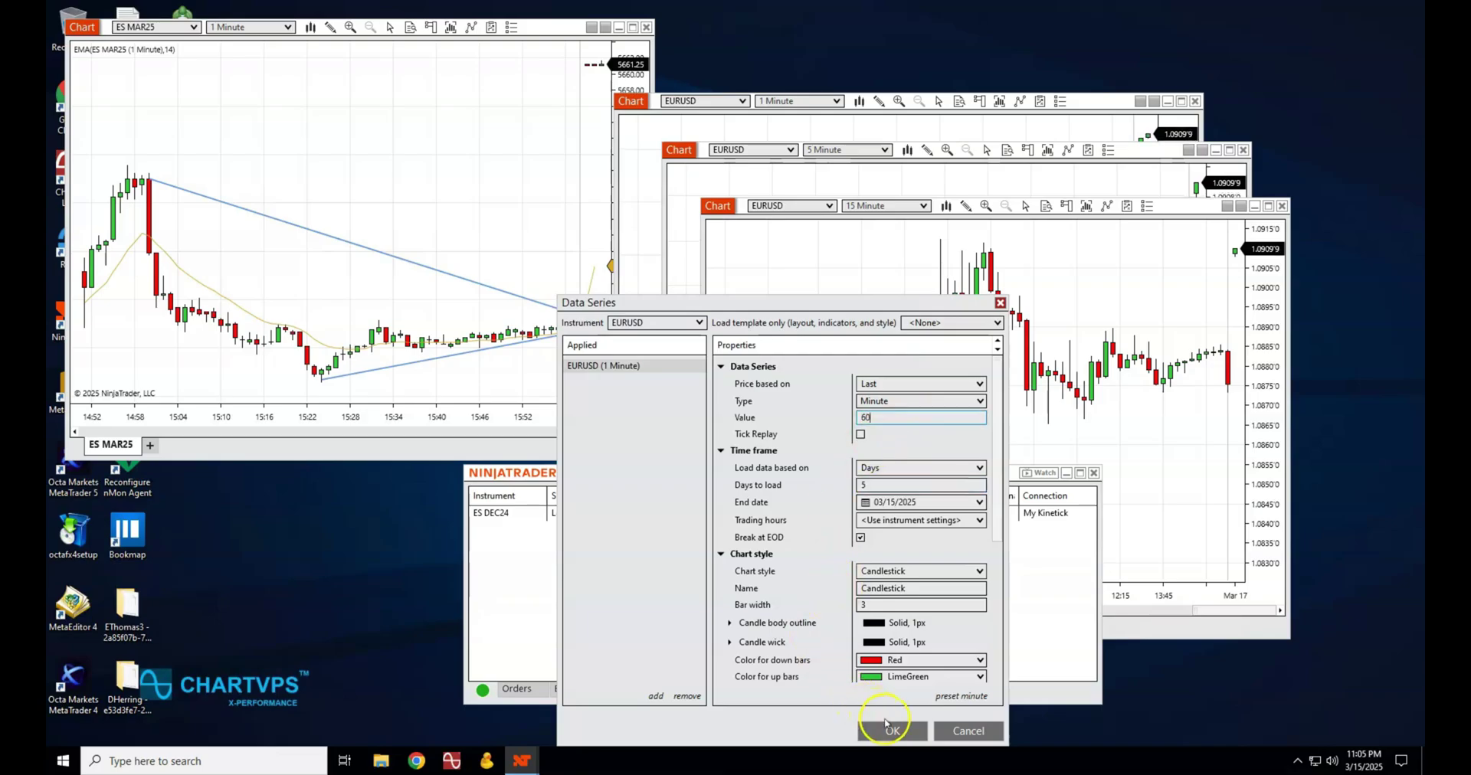
click(887, 726)
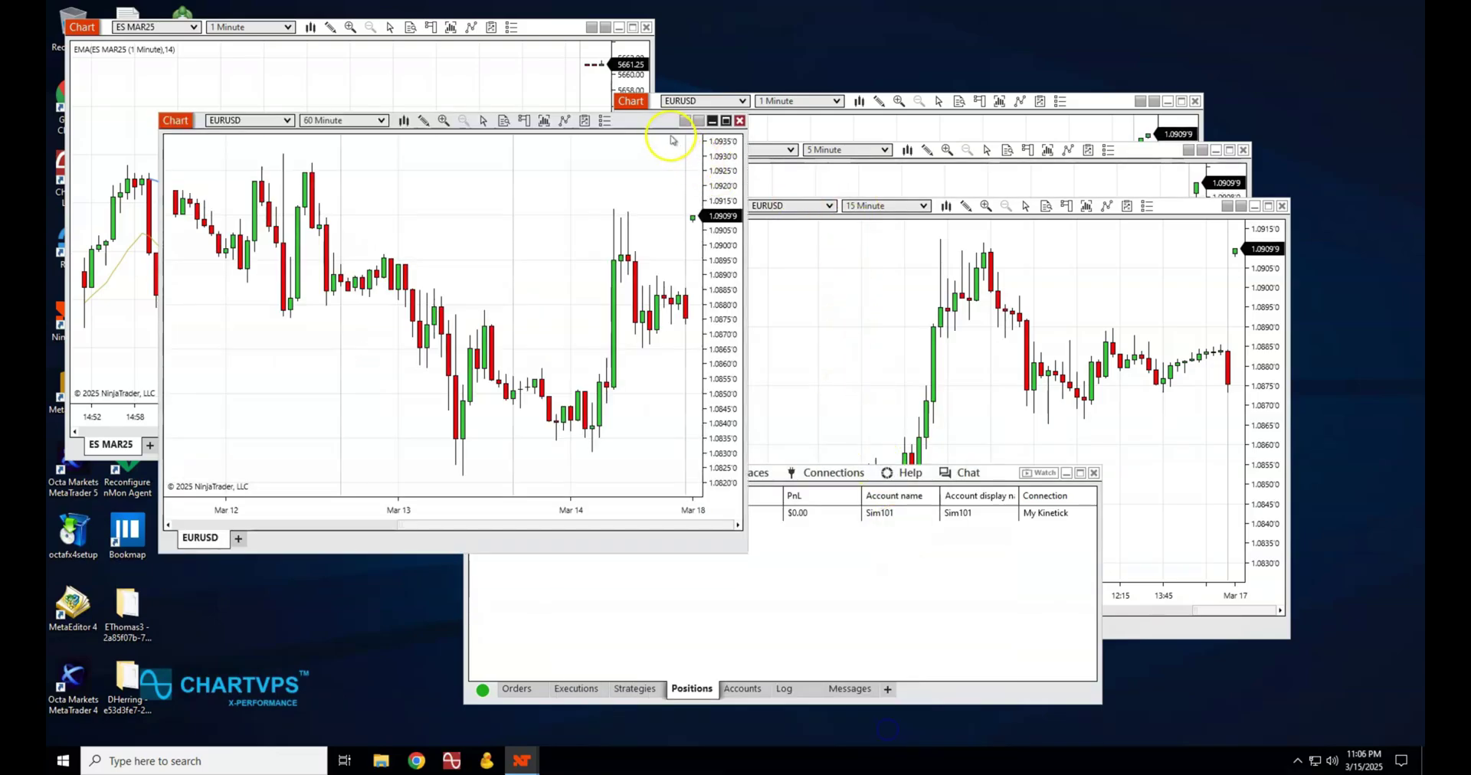
drag(670, 122, 1253, 271)
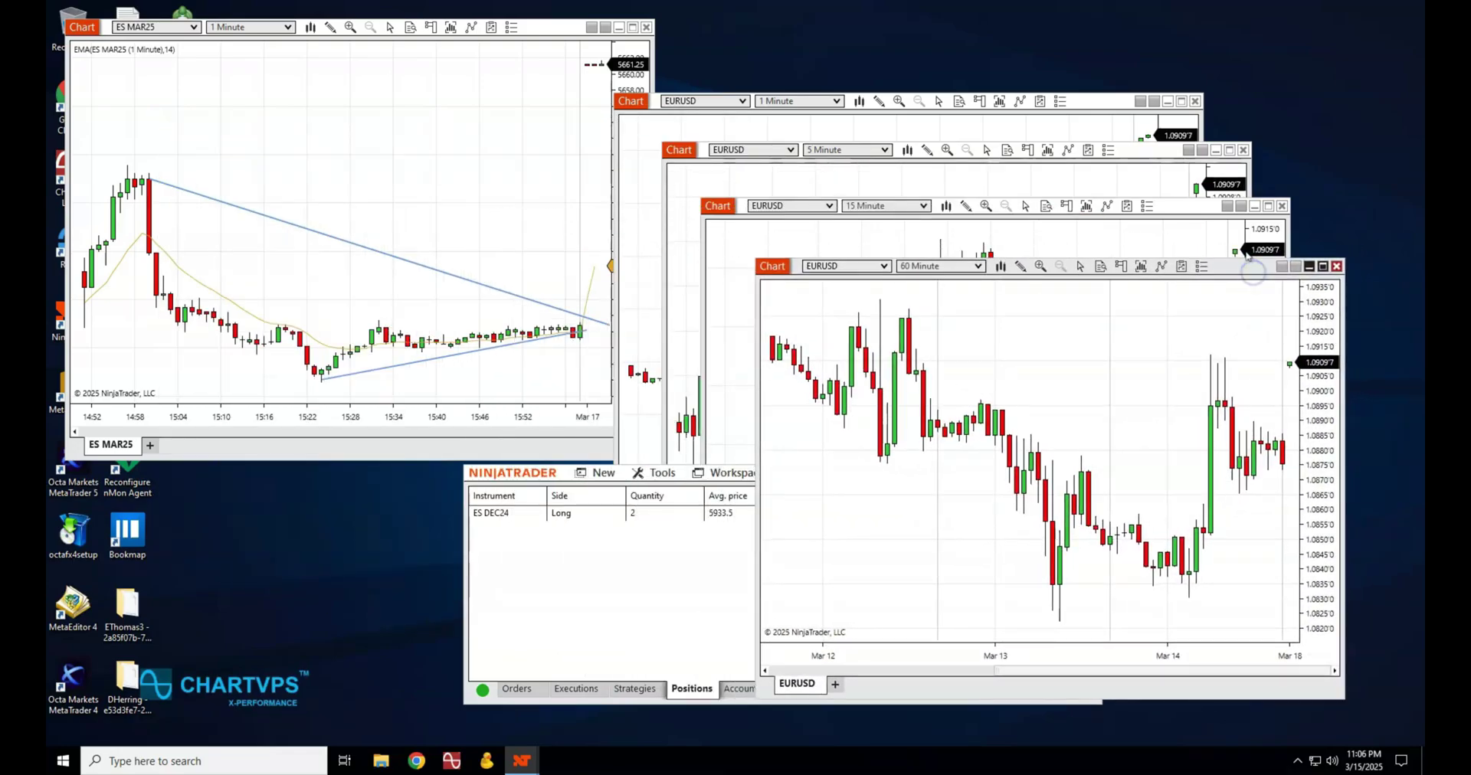
Move the 1-minute EURUSD chart window below the ES MAR25 chart's title bar and add a tab with a 5-minute EURUSD forex chart.
drag(1099, 109, 583, 189)
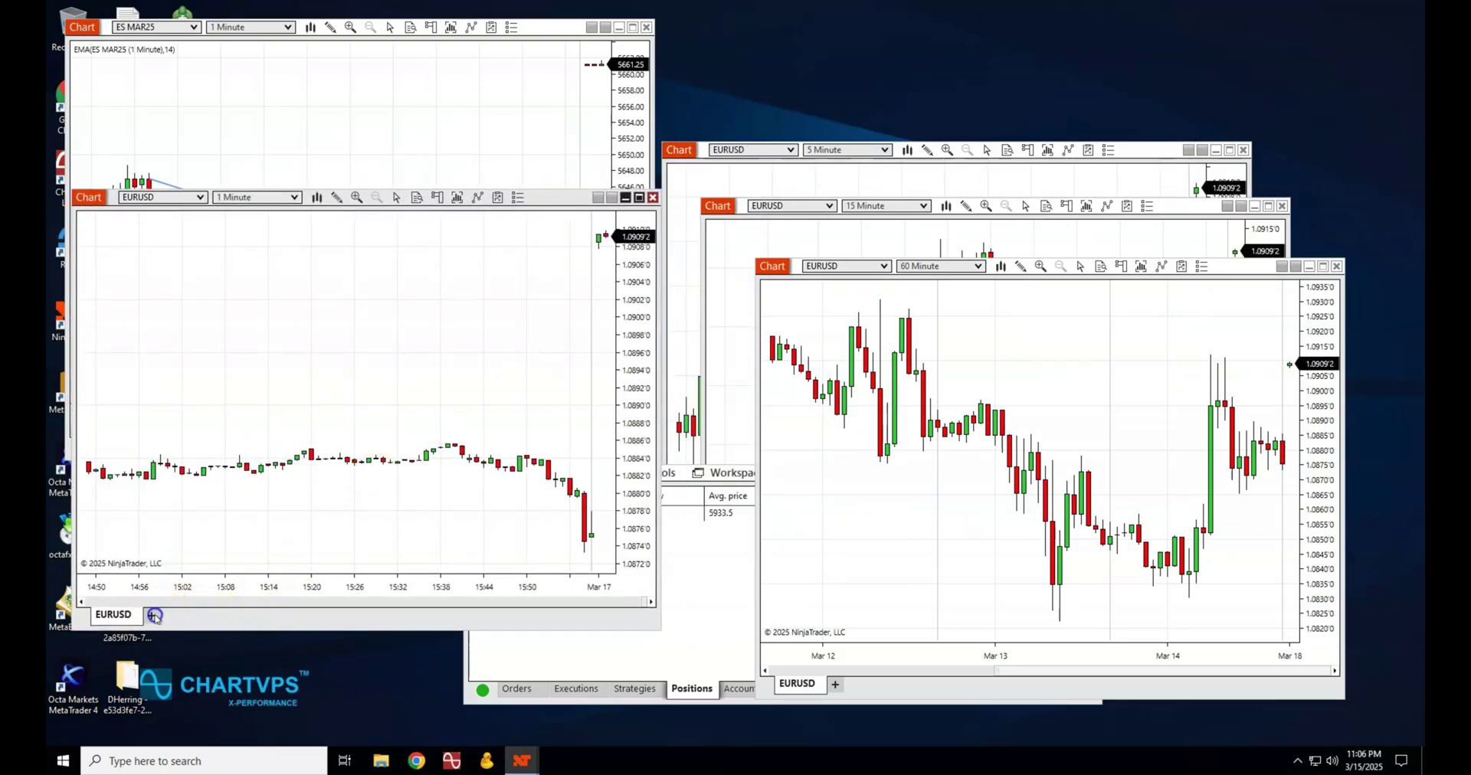
click(154, 616)
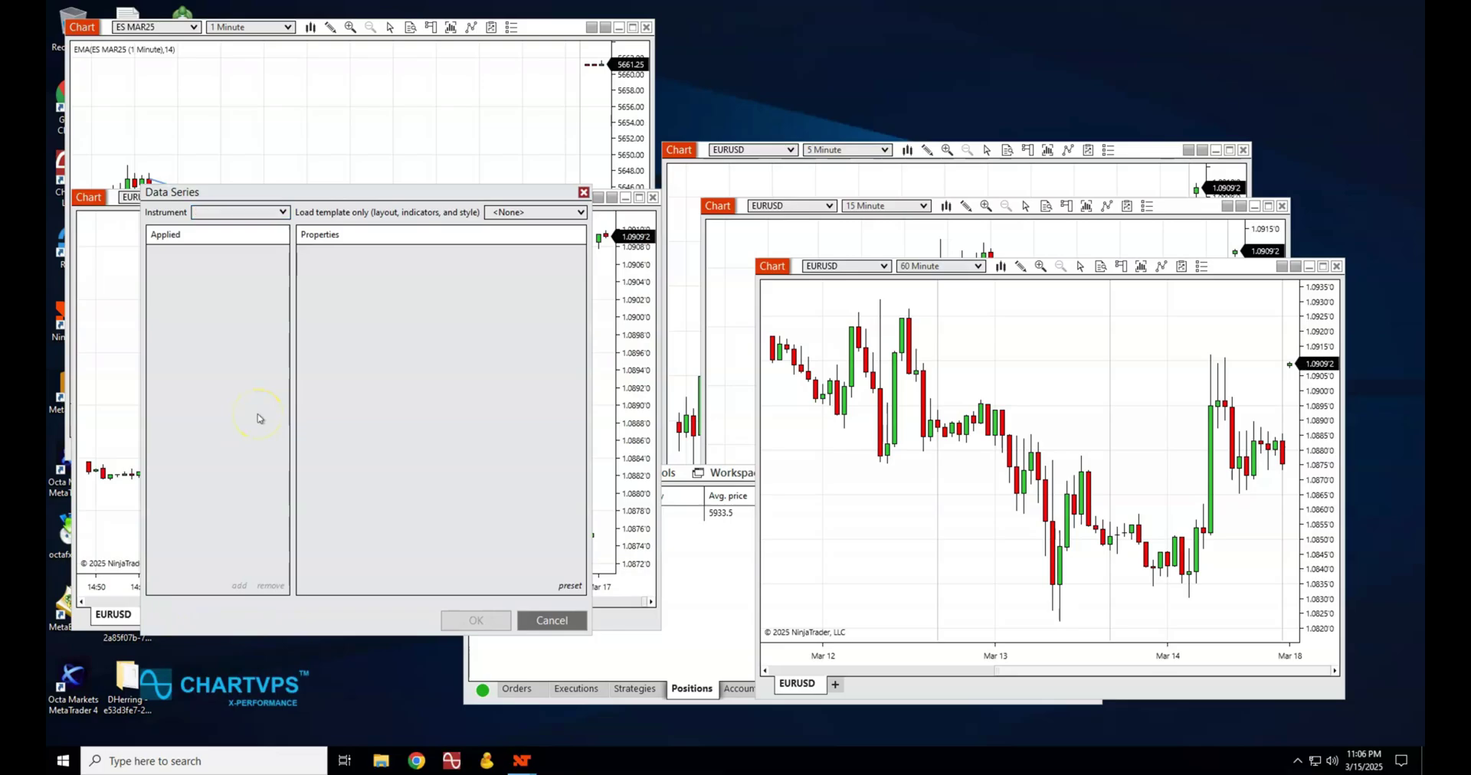
text(EURUSD)
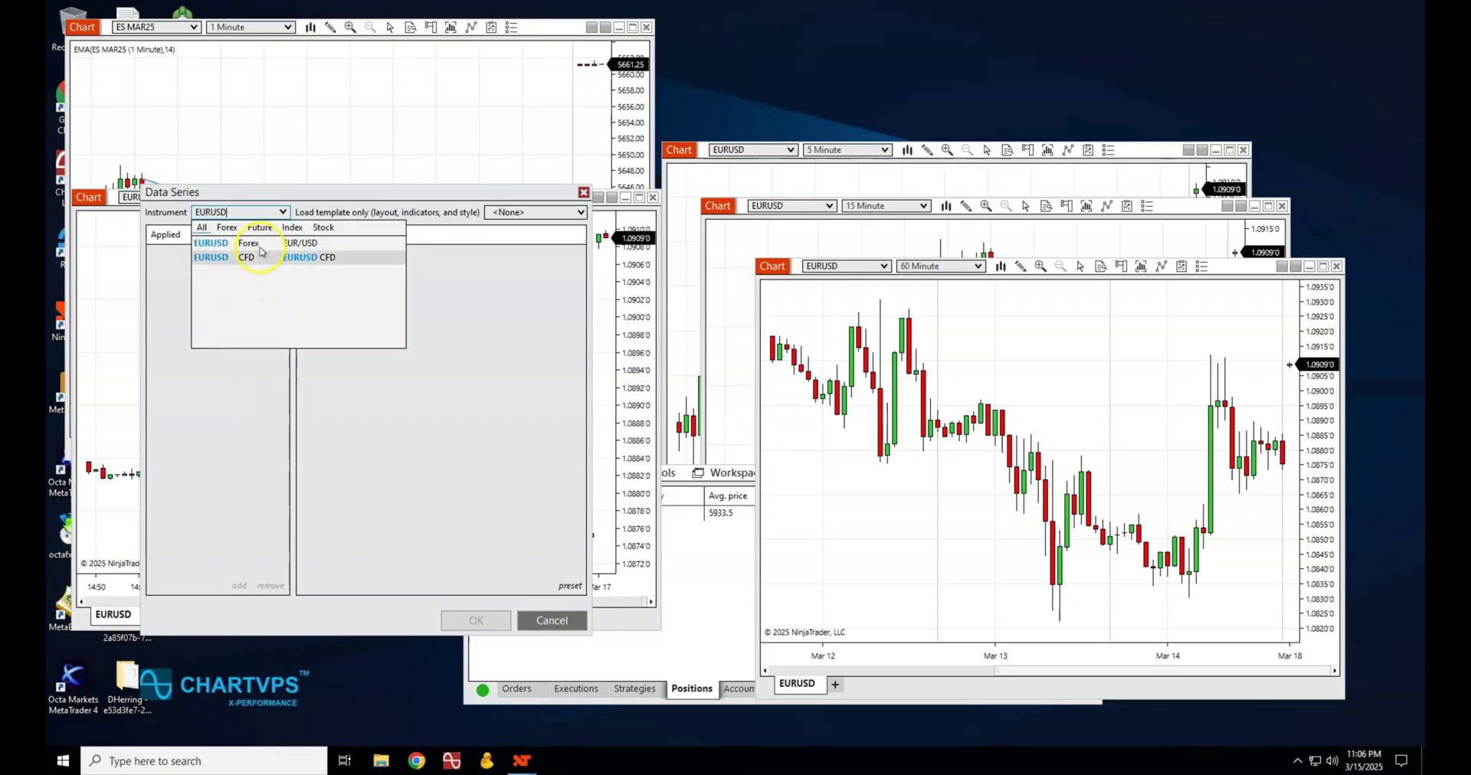
click(259, 249)
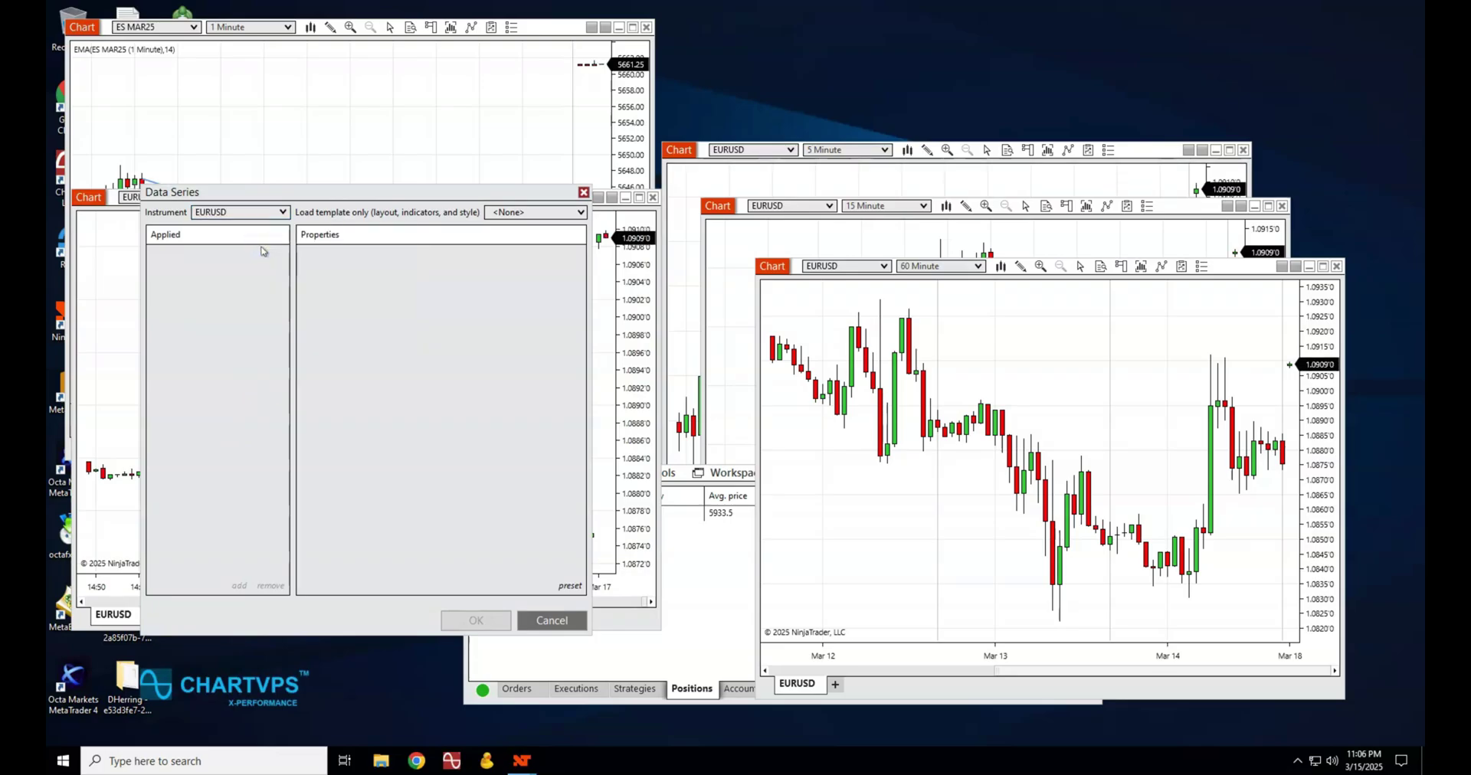
click(464, 307)
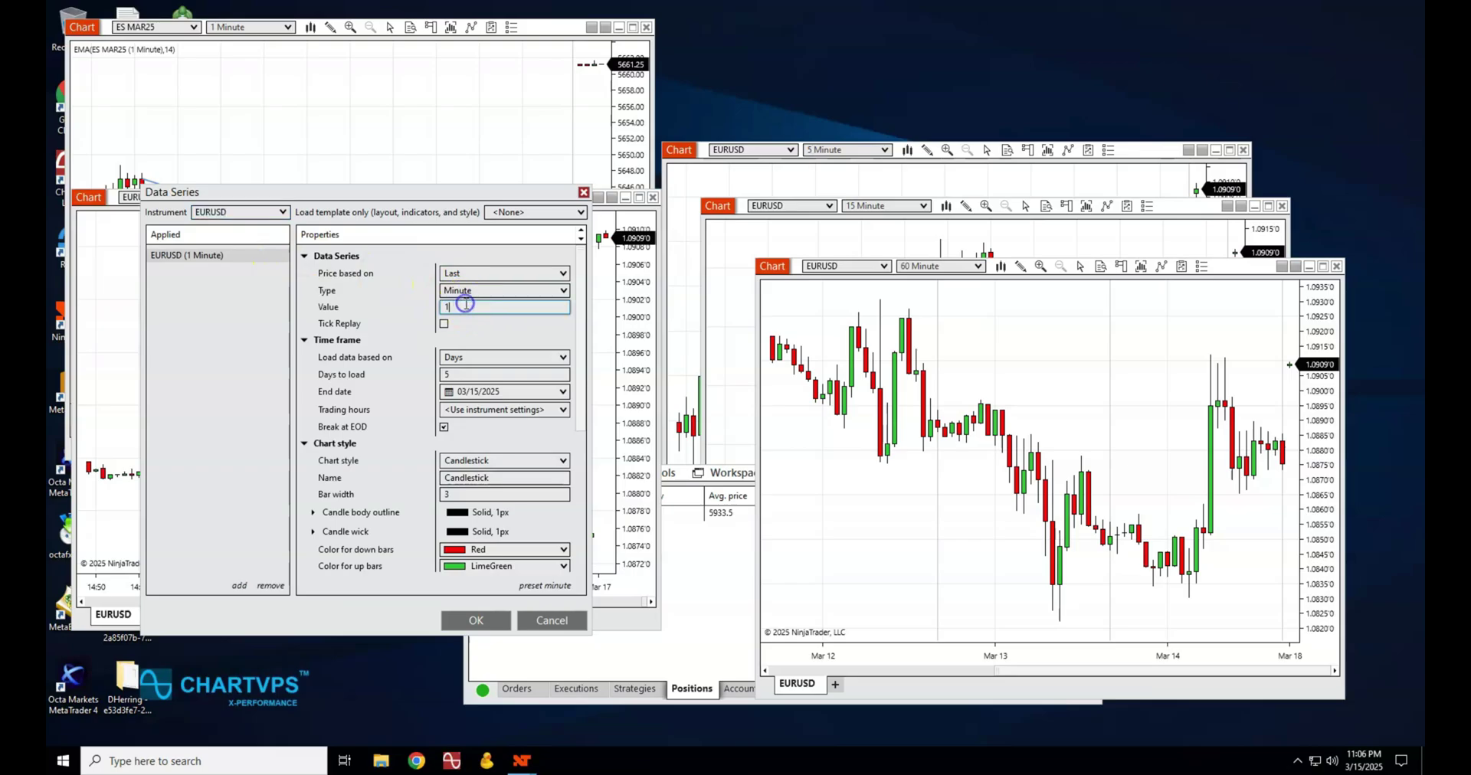
text(5)
key(Return)
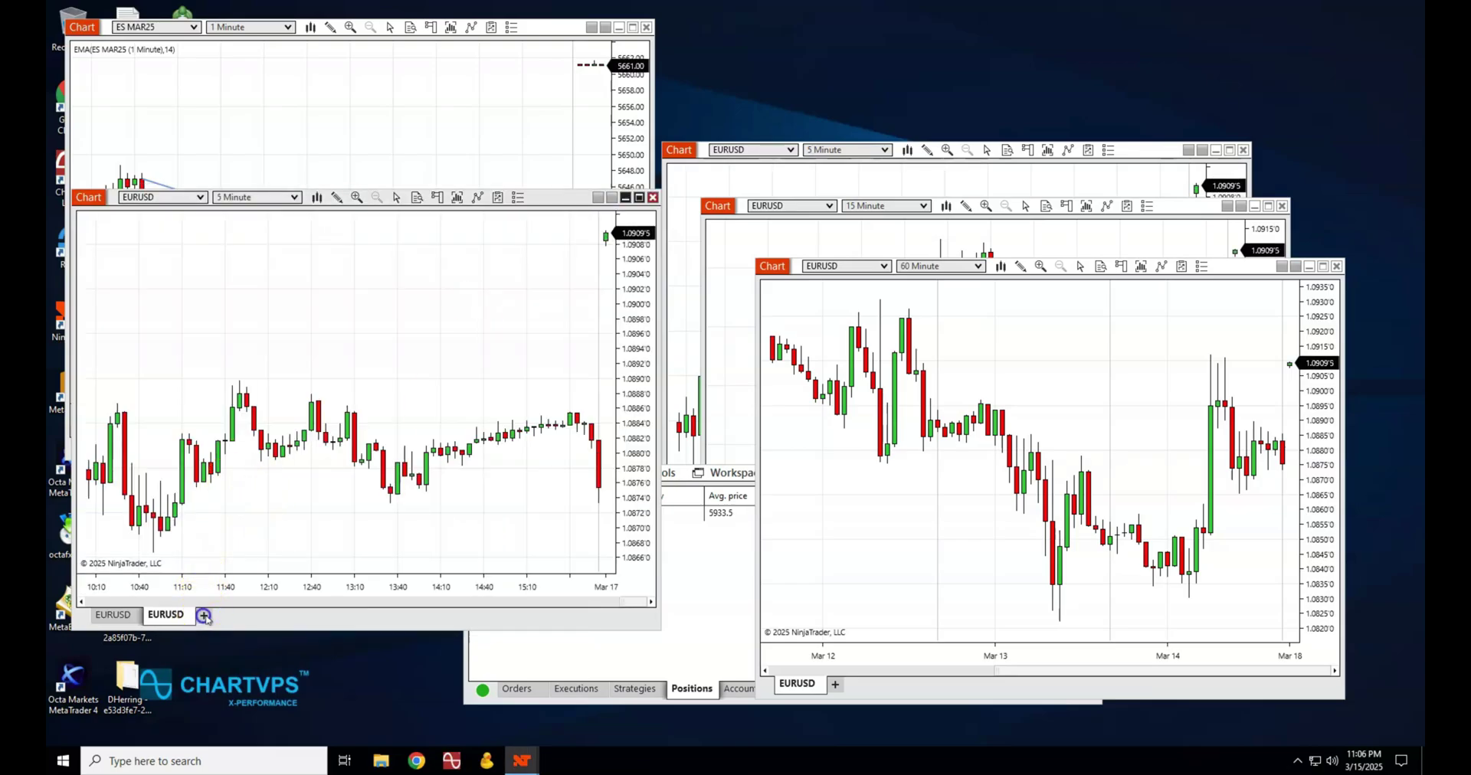
Add a third tab to the same chart window with the EURUSD forex pair at a 15-minute interval.
click(204, 615)
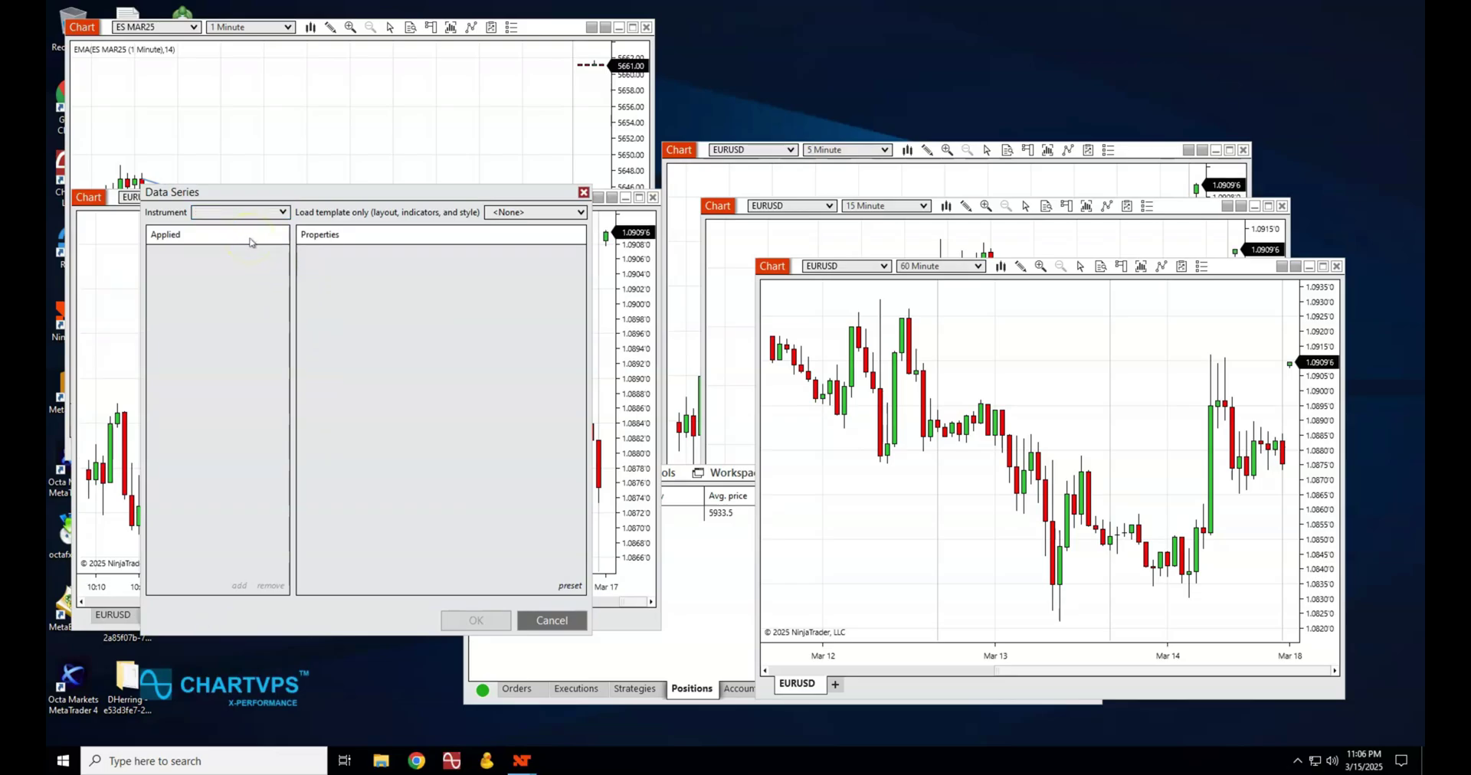
text(EURUSD)
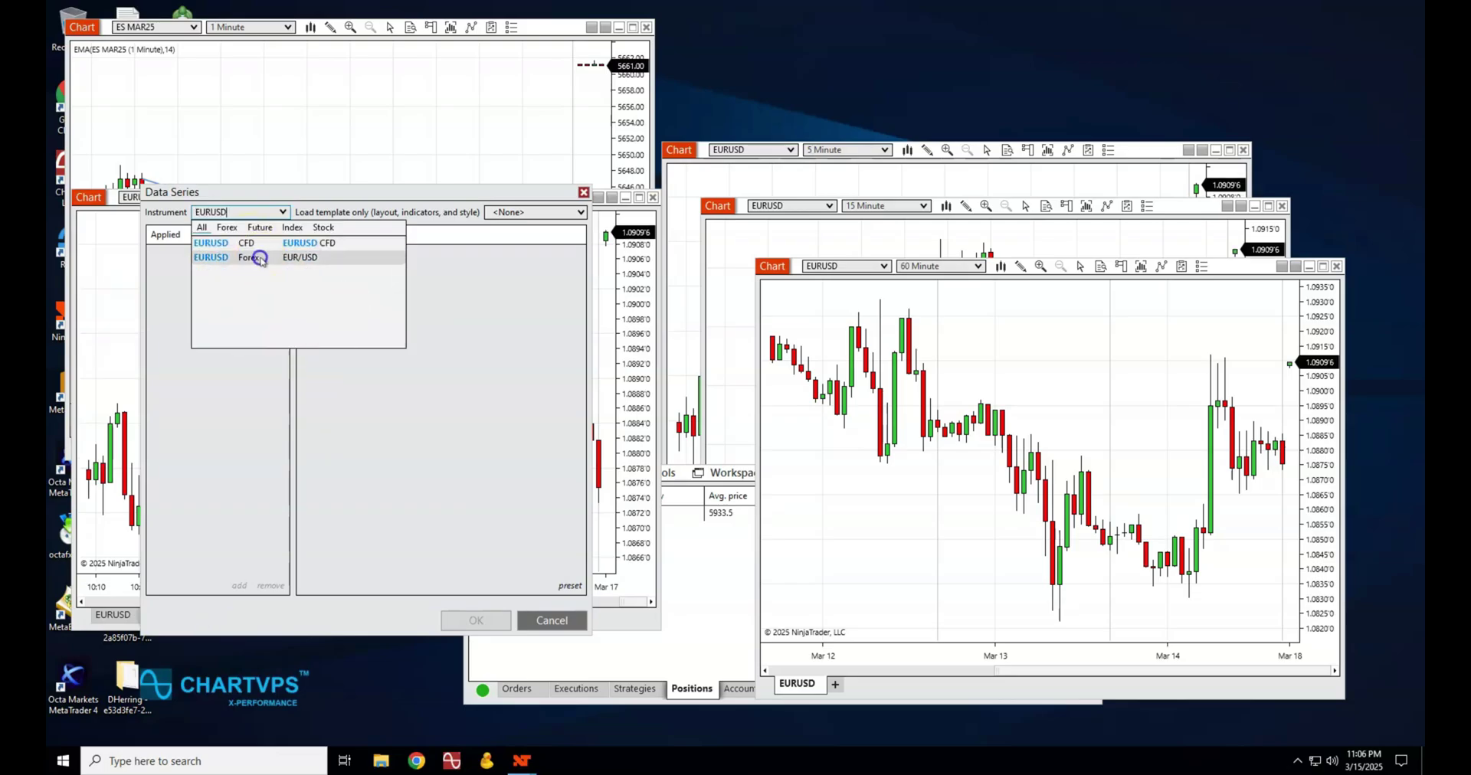
click(260, 260)
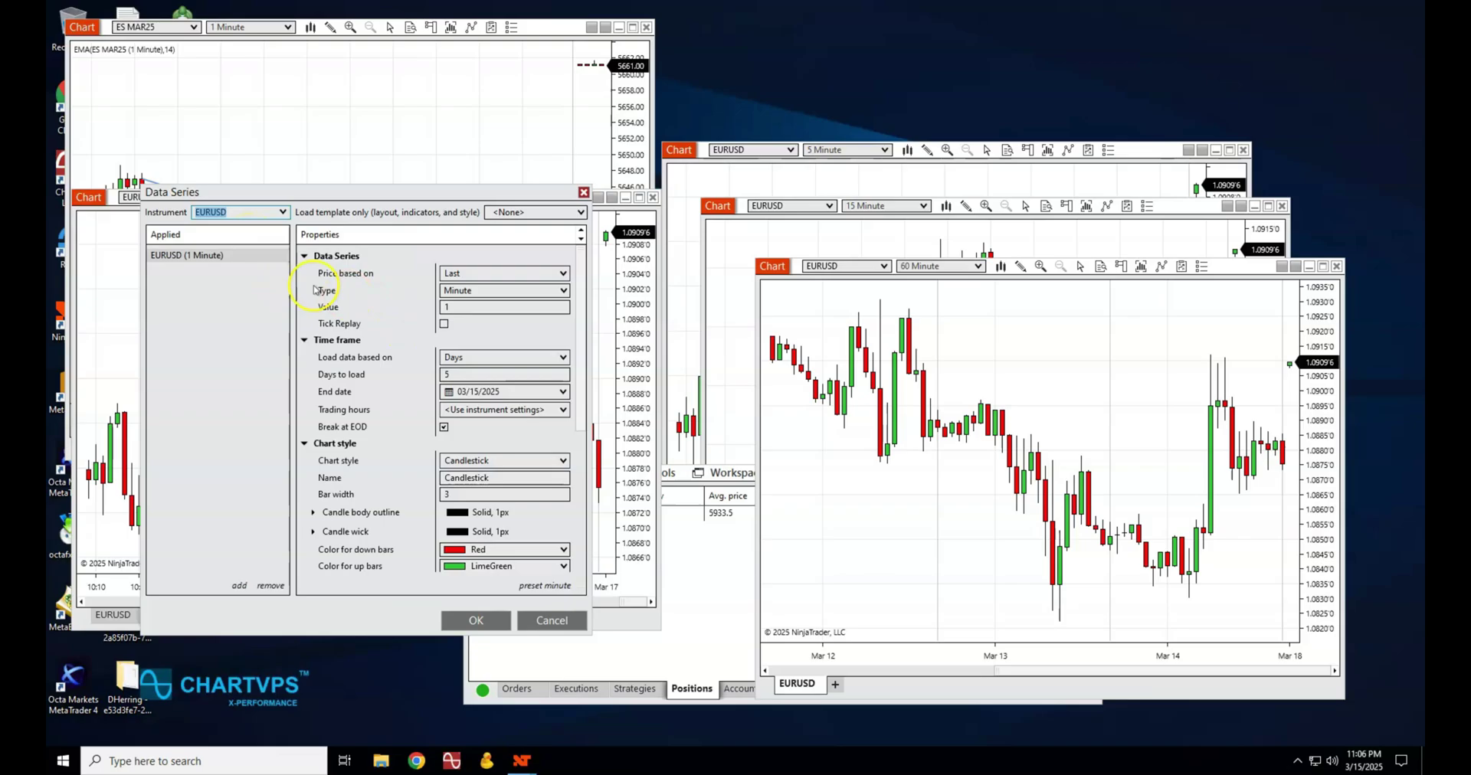
click(458, 309)
text(5)
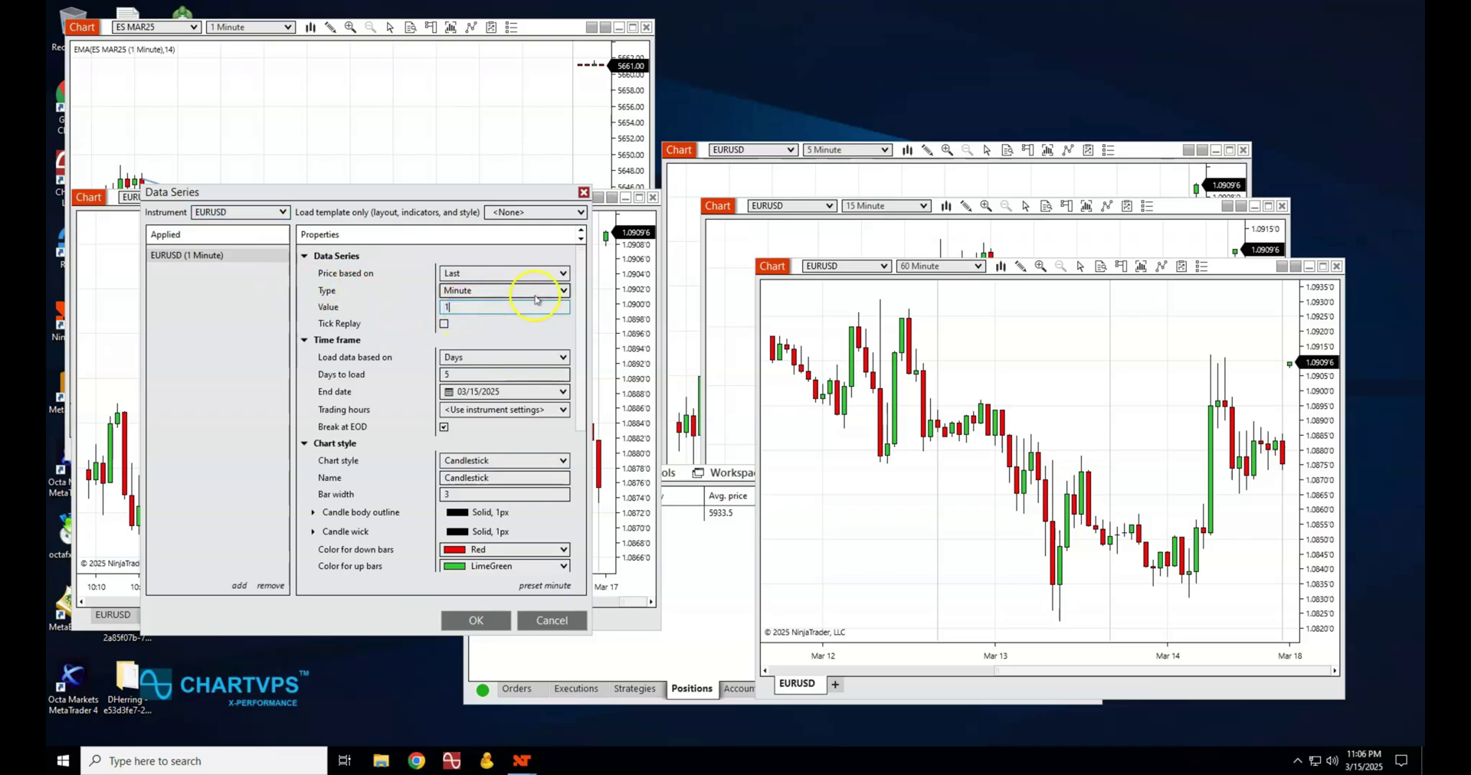
click(471, 619)
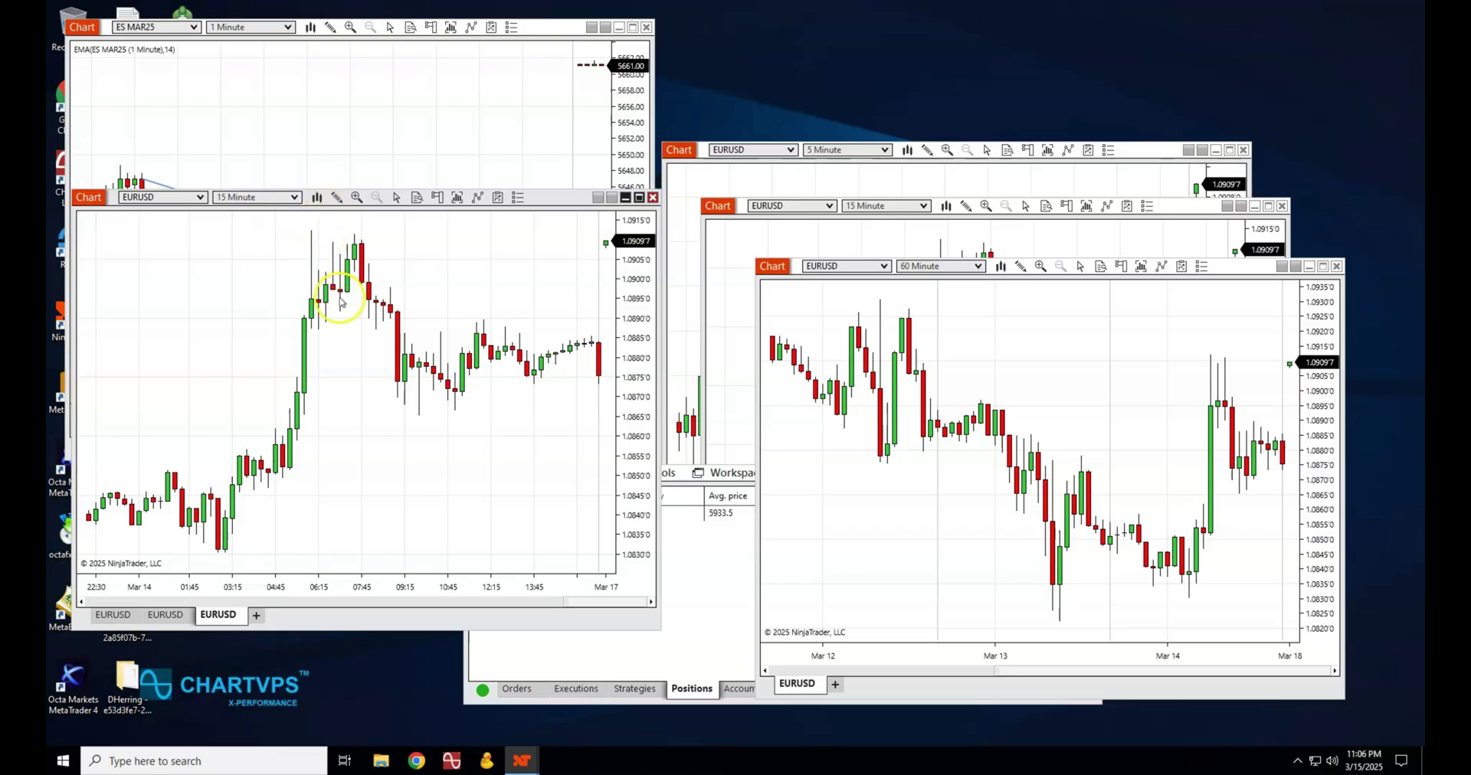
Add a fourth tab to the tabbed chart window with the EURUSD forex pair at a 30-minute interval.
click(699, 558)
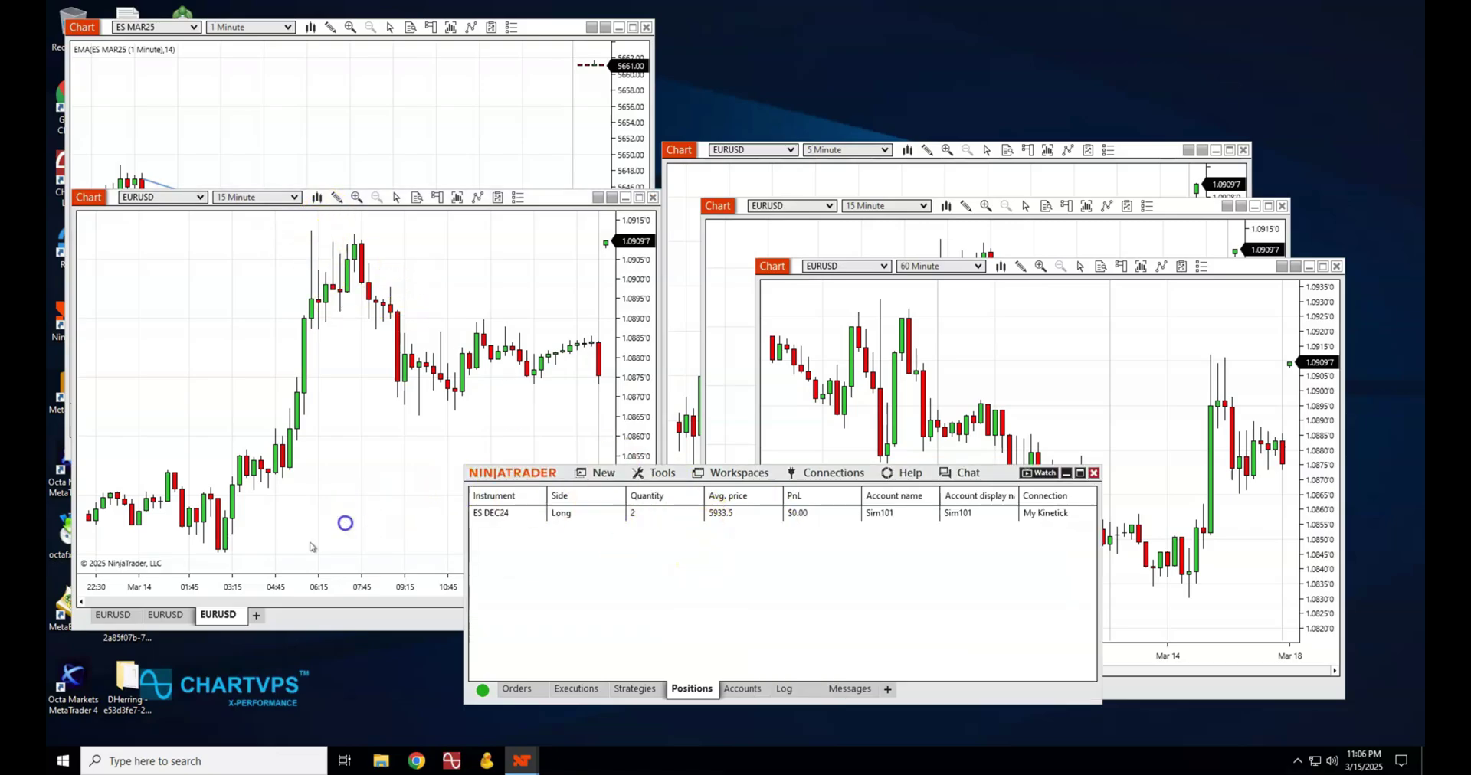
click(345, 522)
click(257, 613)
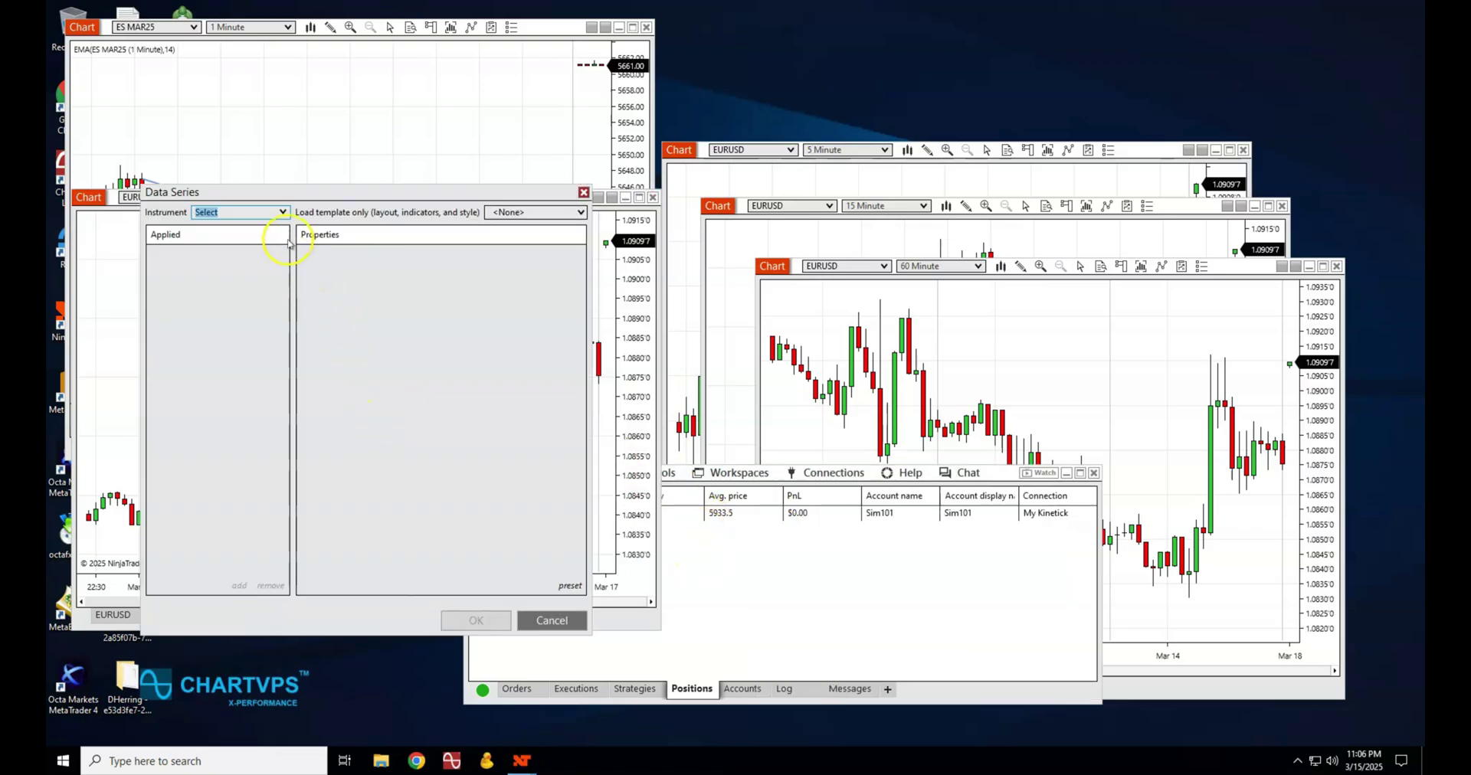
text(EURUSD)
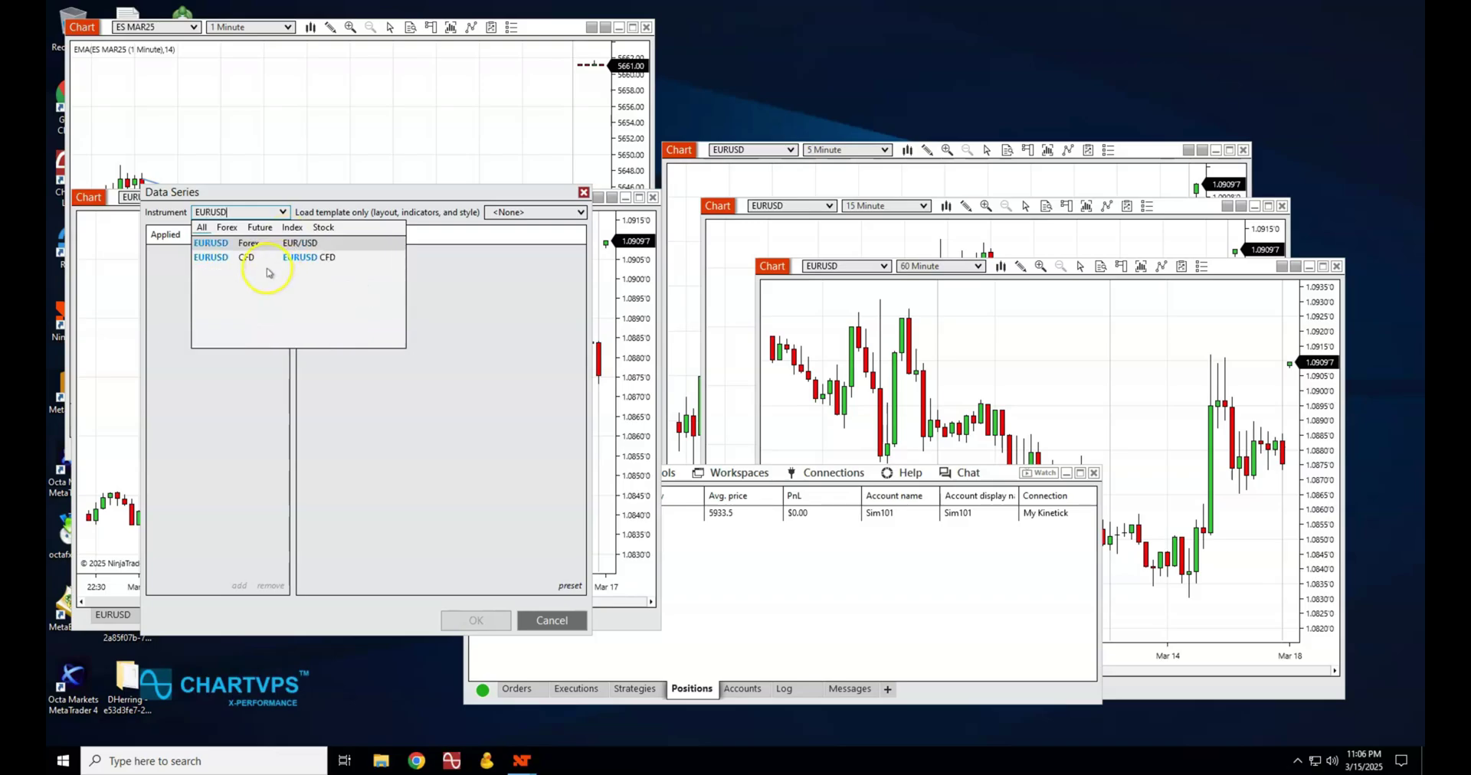
click(274, 244)
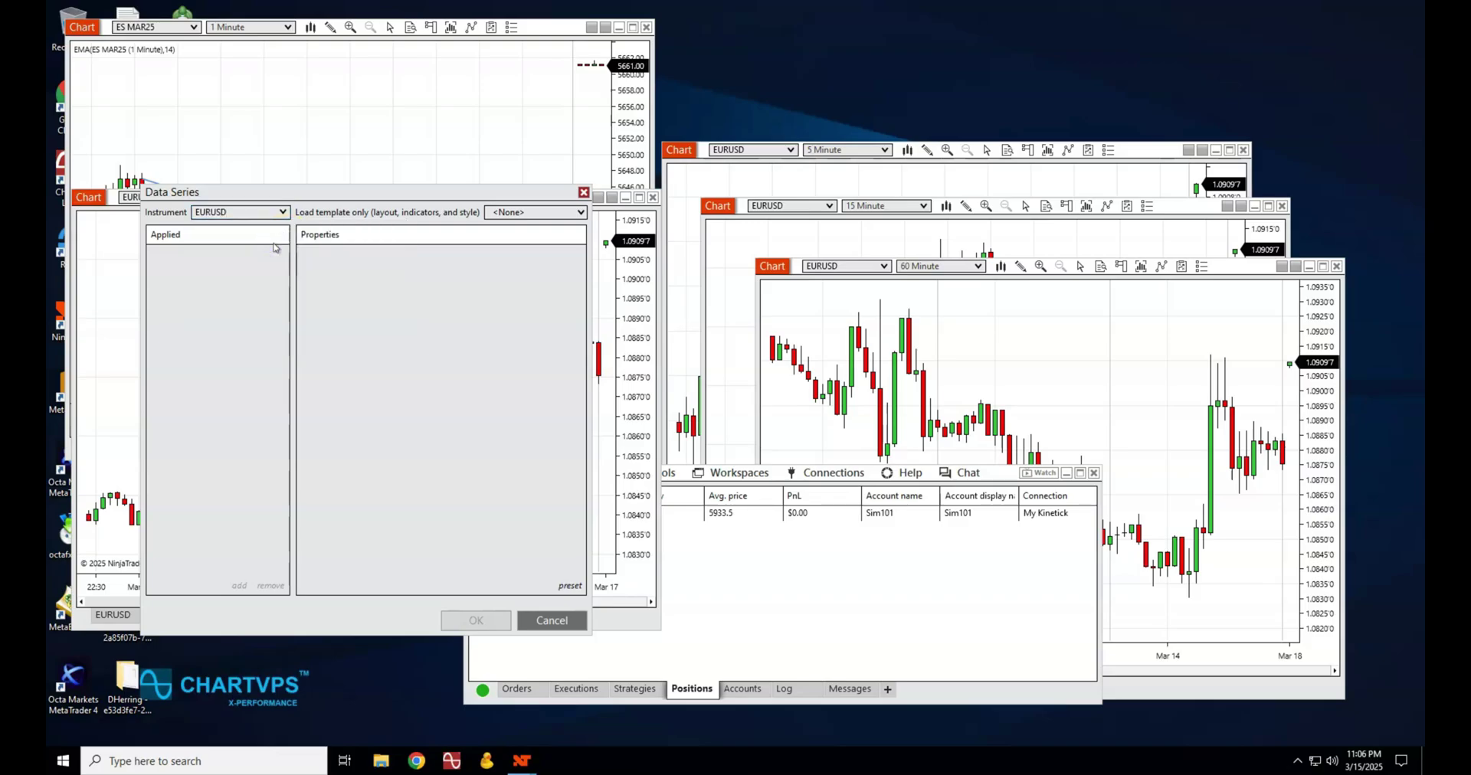
click(462, 307)
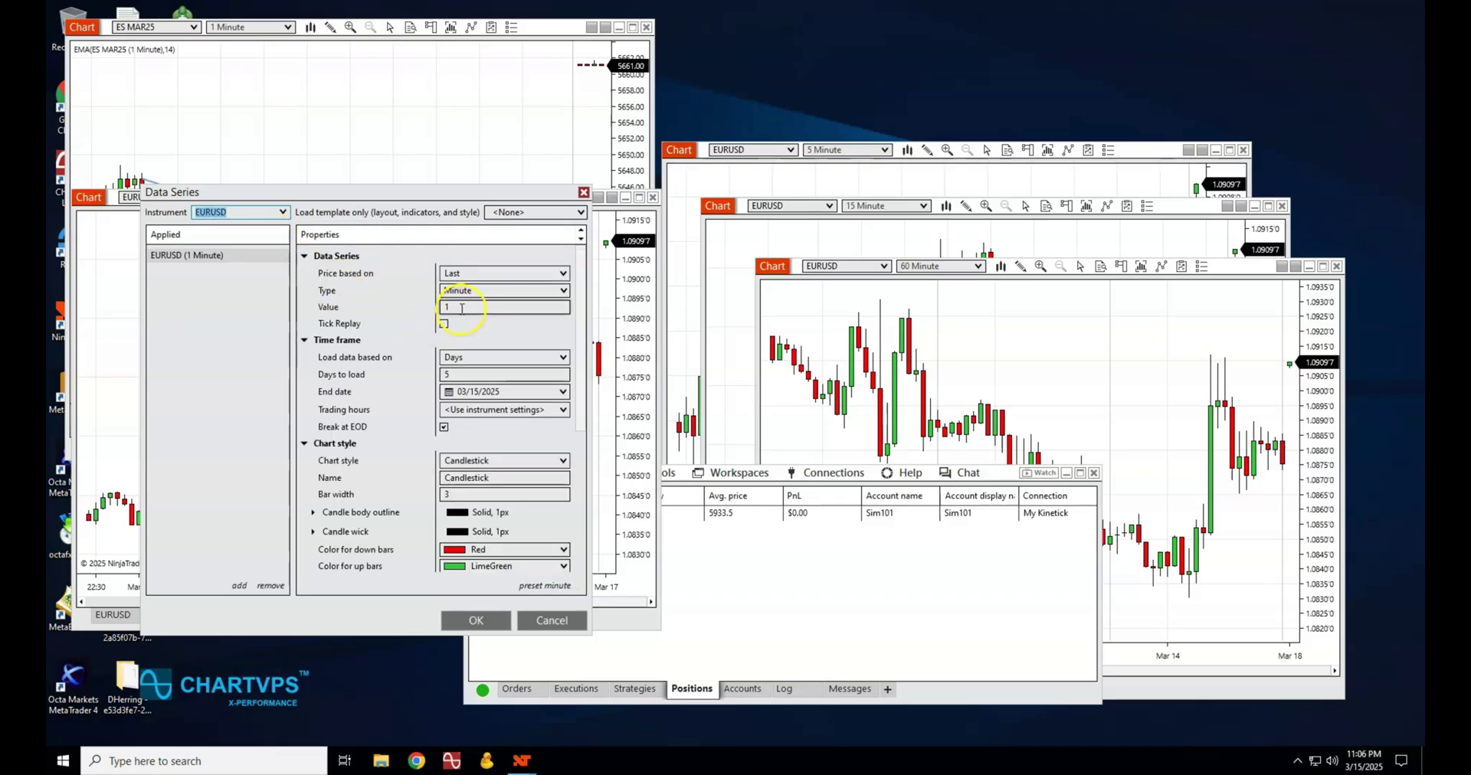
double_click(460, 308)
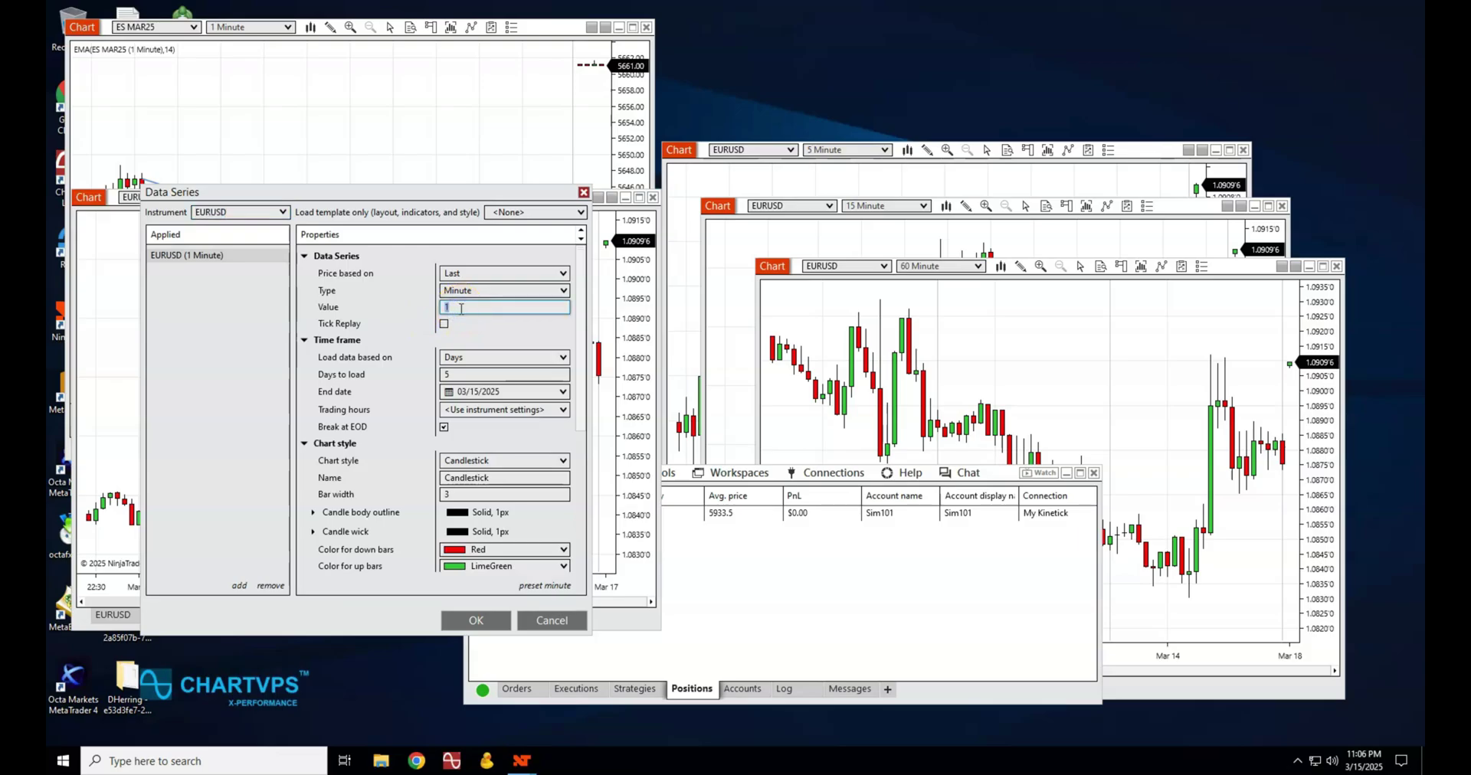
text(30)
key(Return)
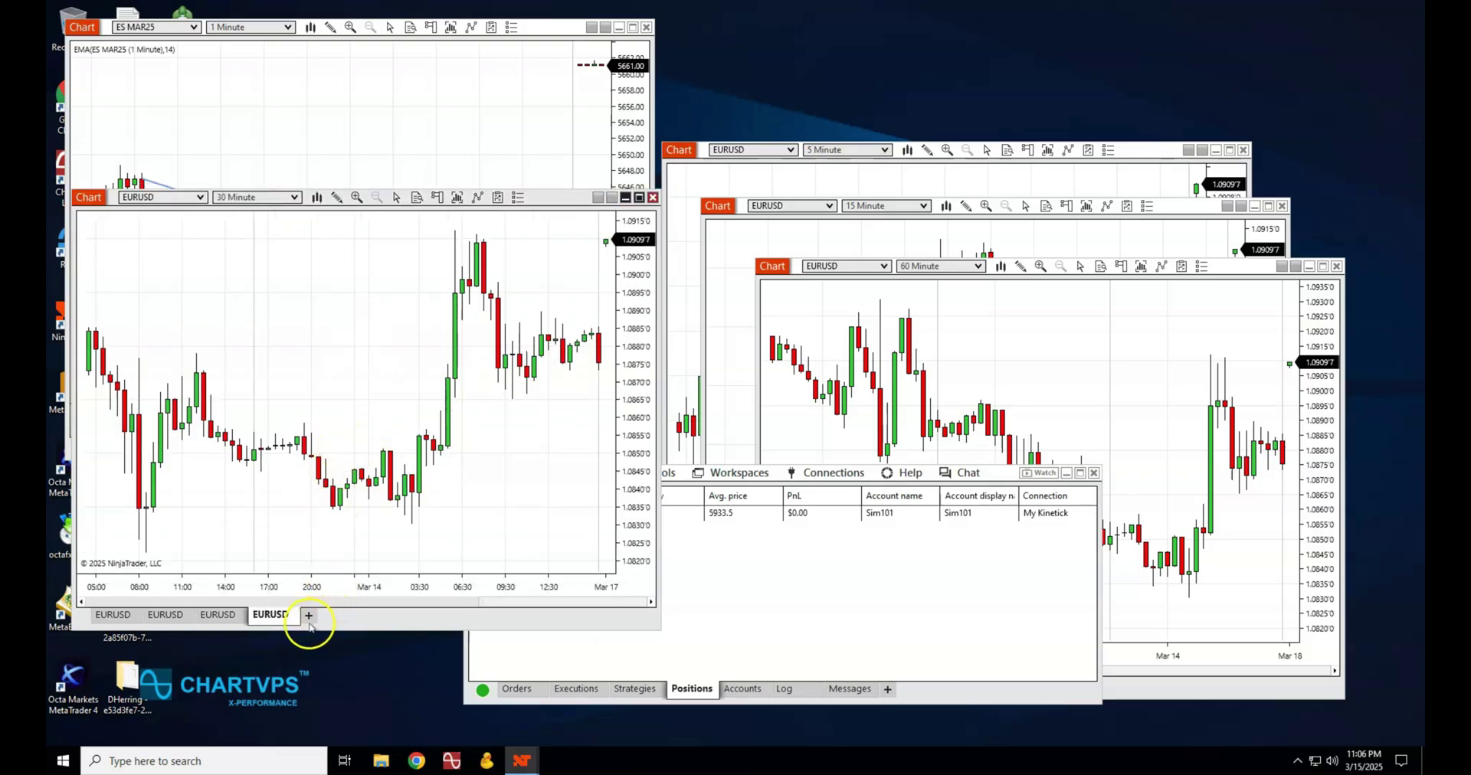
Add a tab for the GBPUSD forex pair to the tabbed chart window, using a 1-minute interval.
click(308, 617)
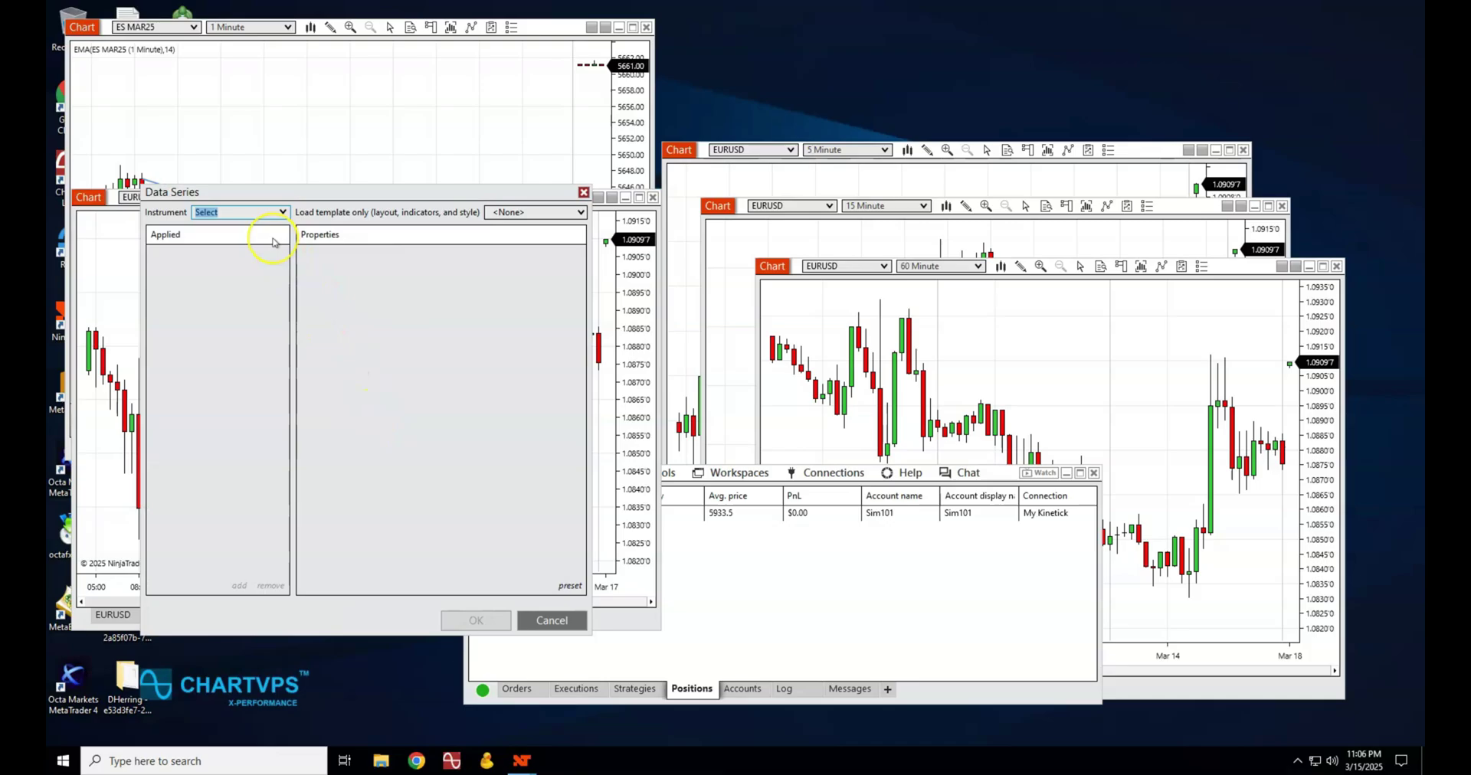
text(GPBUSD)
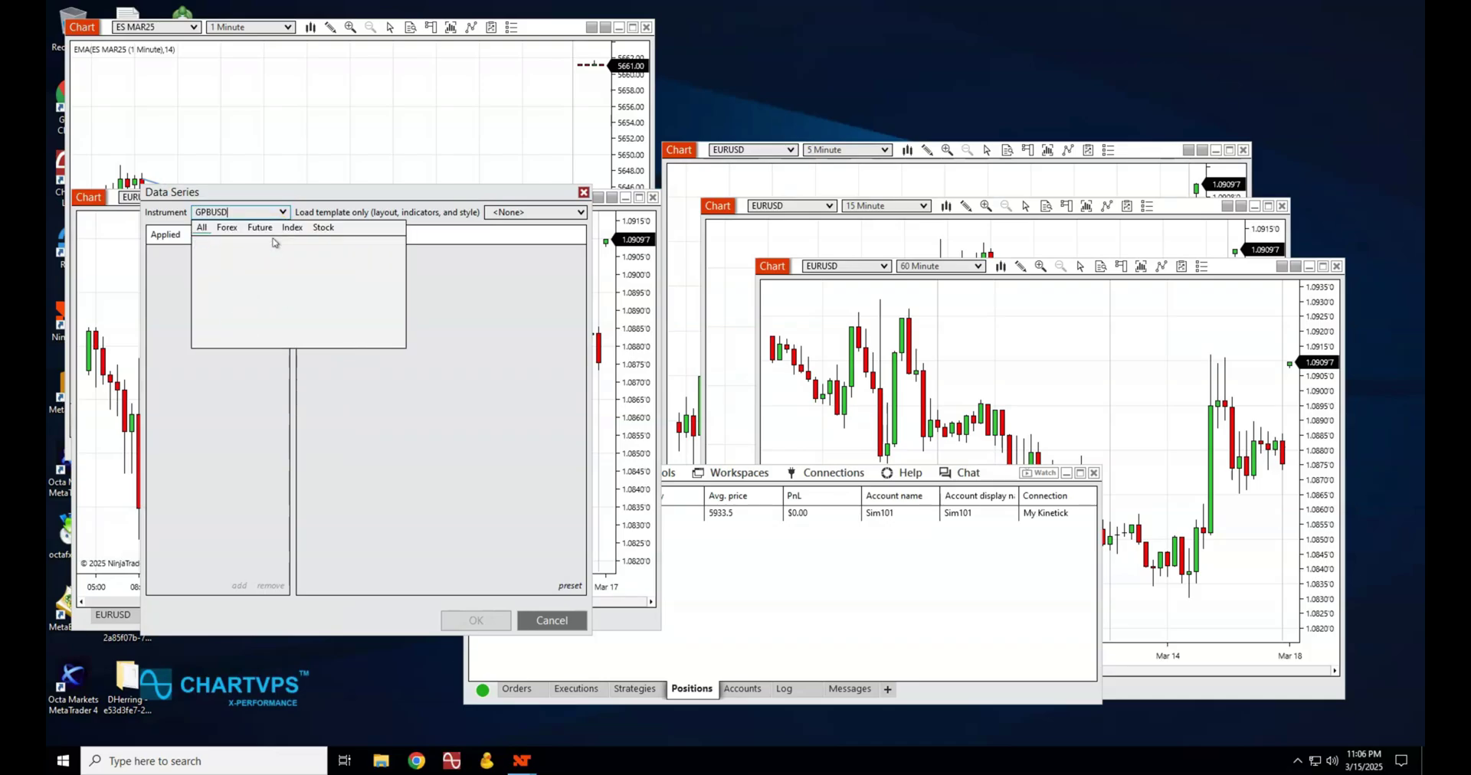
key(BackSpace)
key(BackSpace)
key(BackSpace)
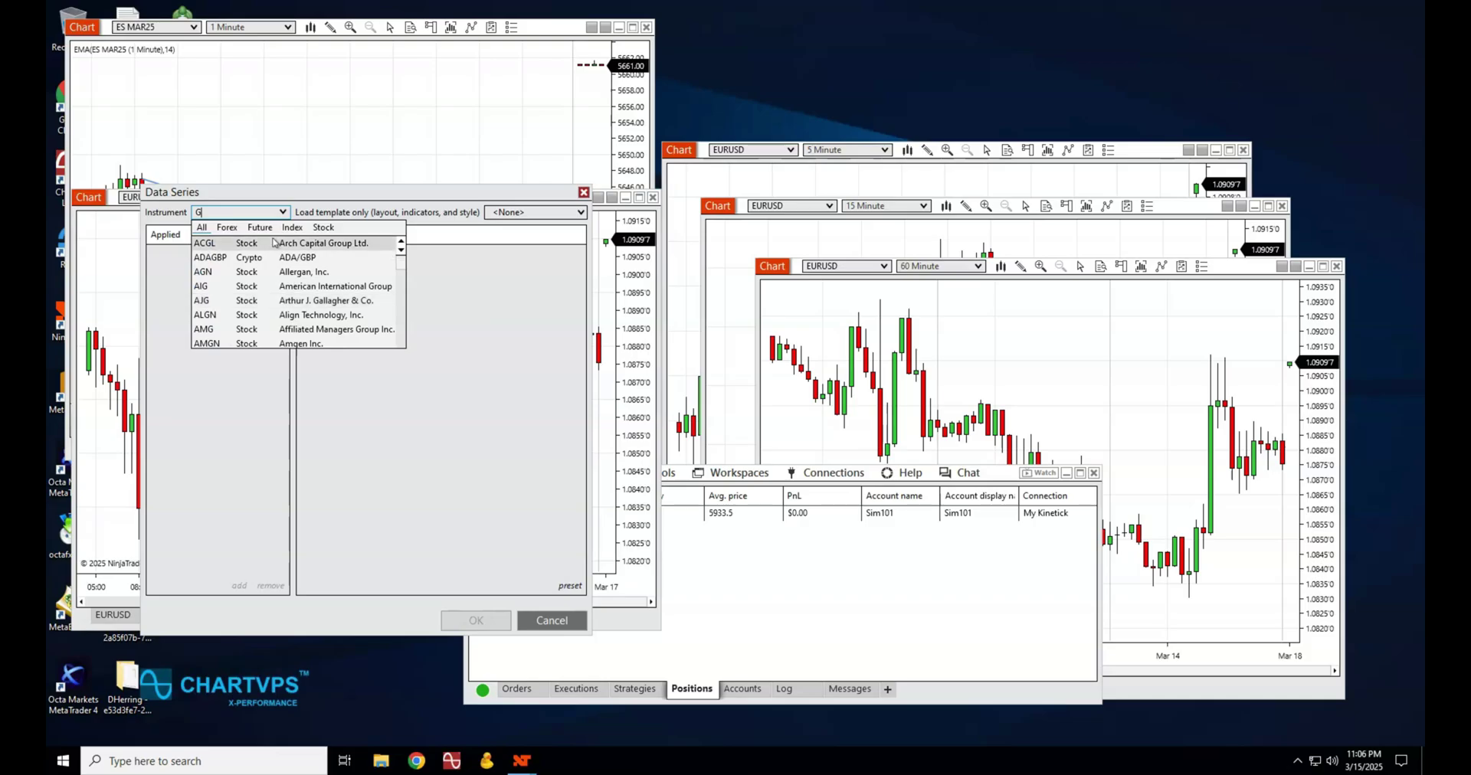
text(BPUSD)
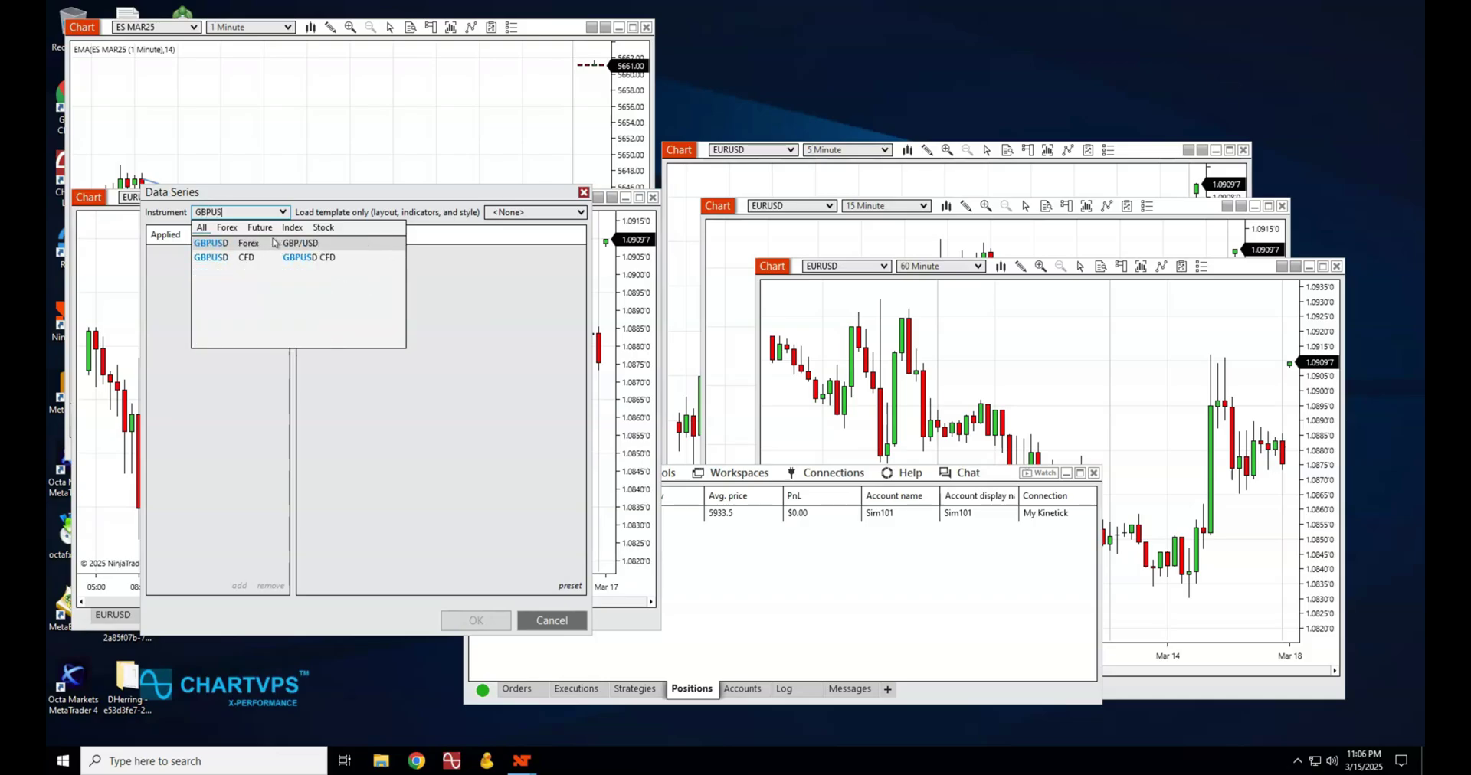
click(269, 247)
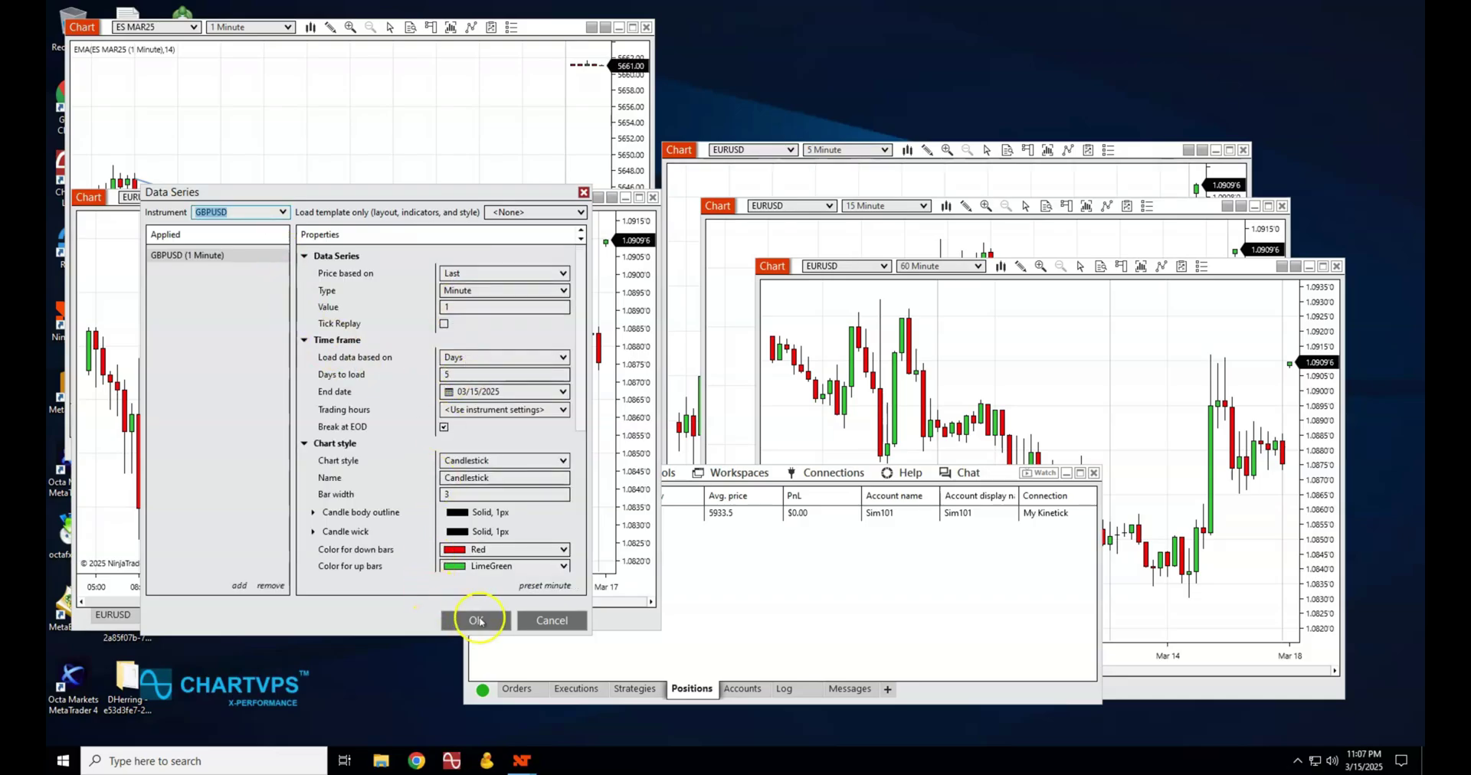
click(476, 620)
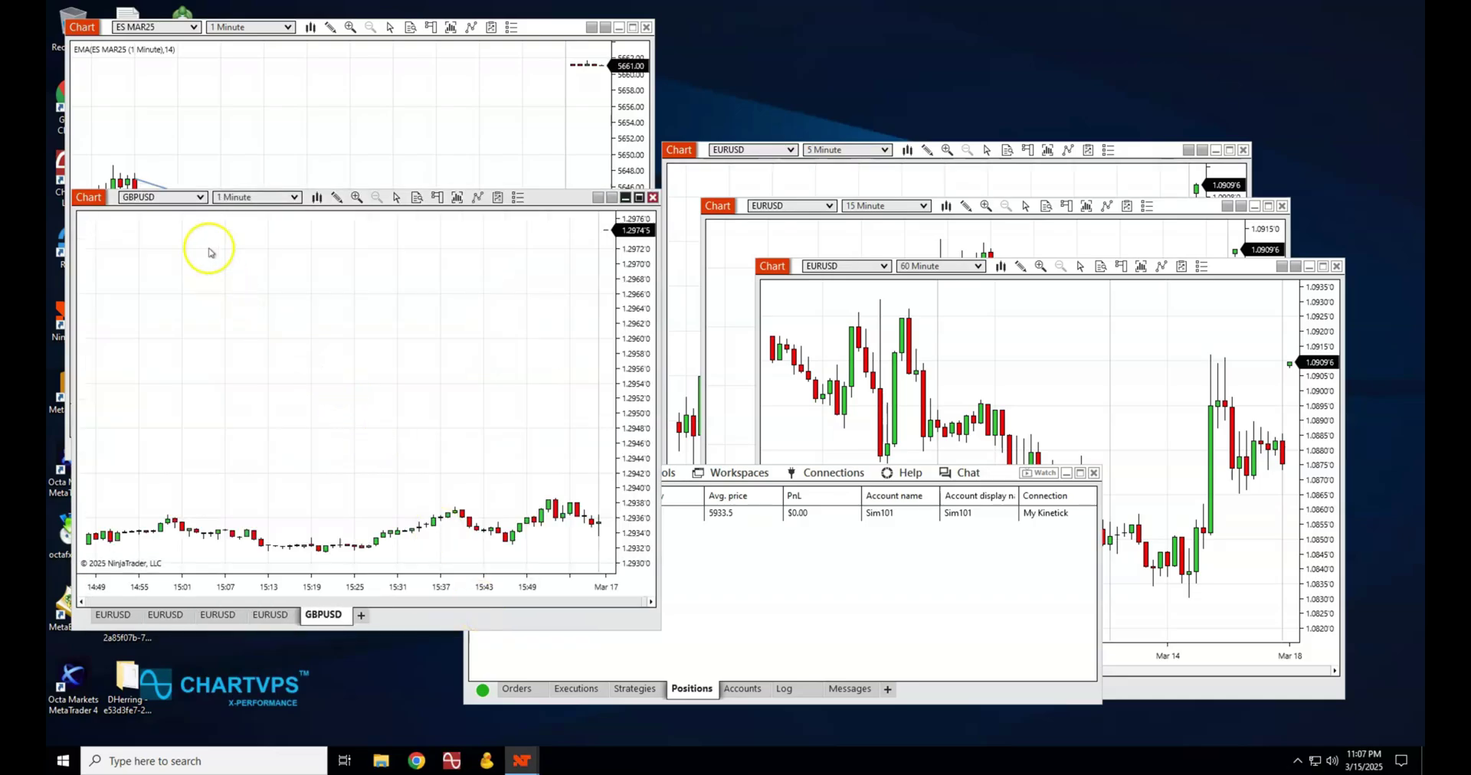
click(199, 198)
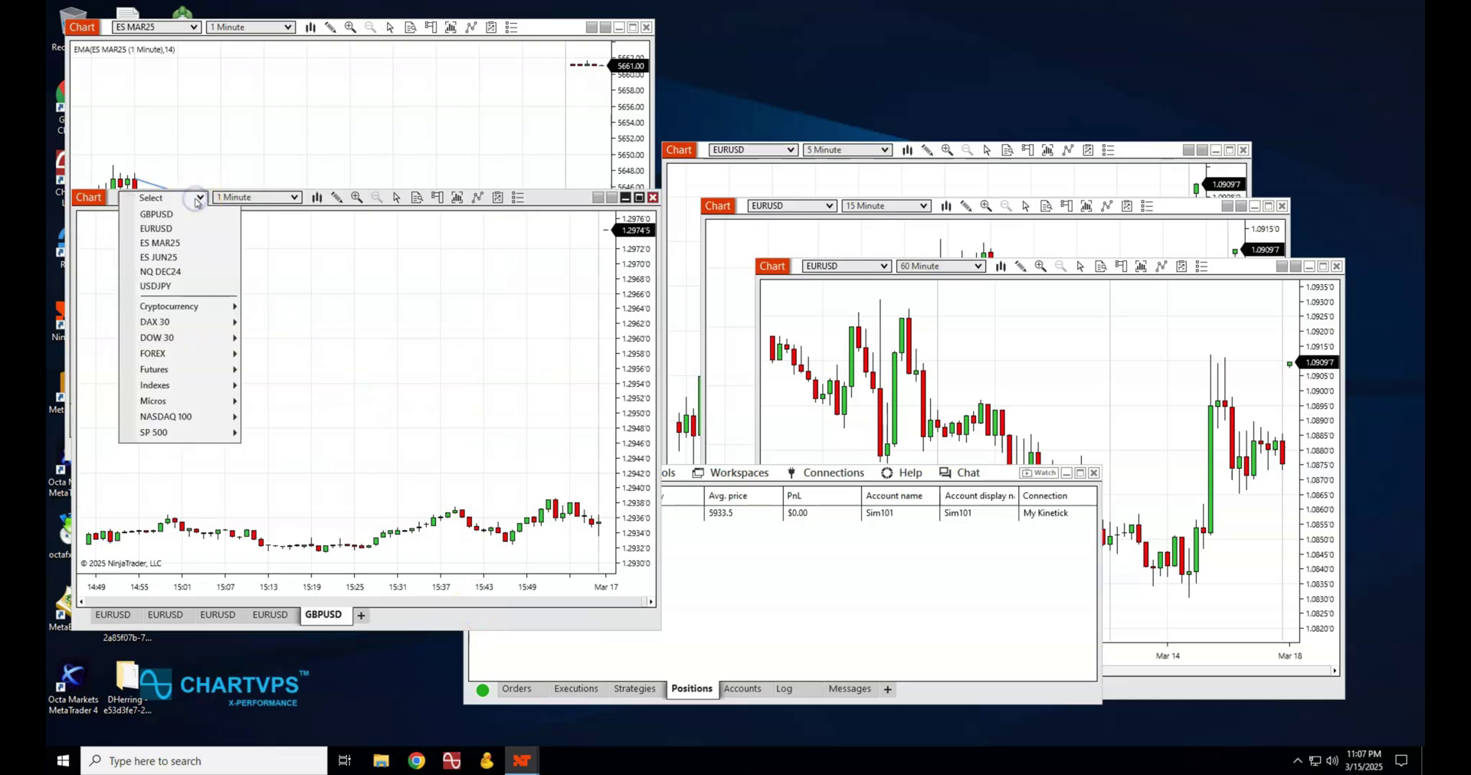
click(197, 199)
click(719, 530)
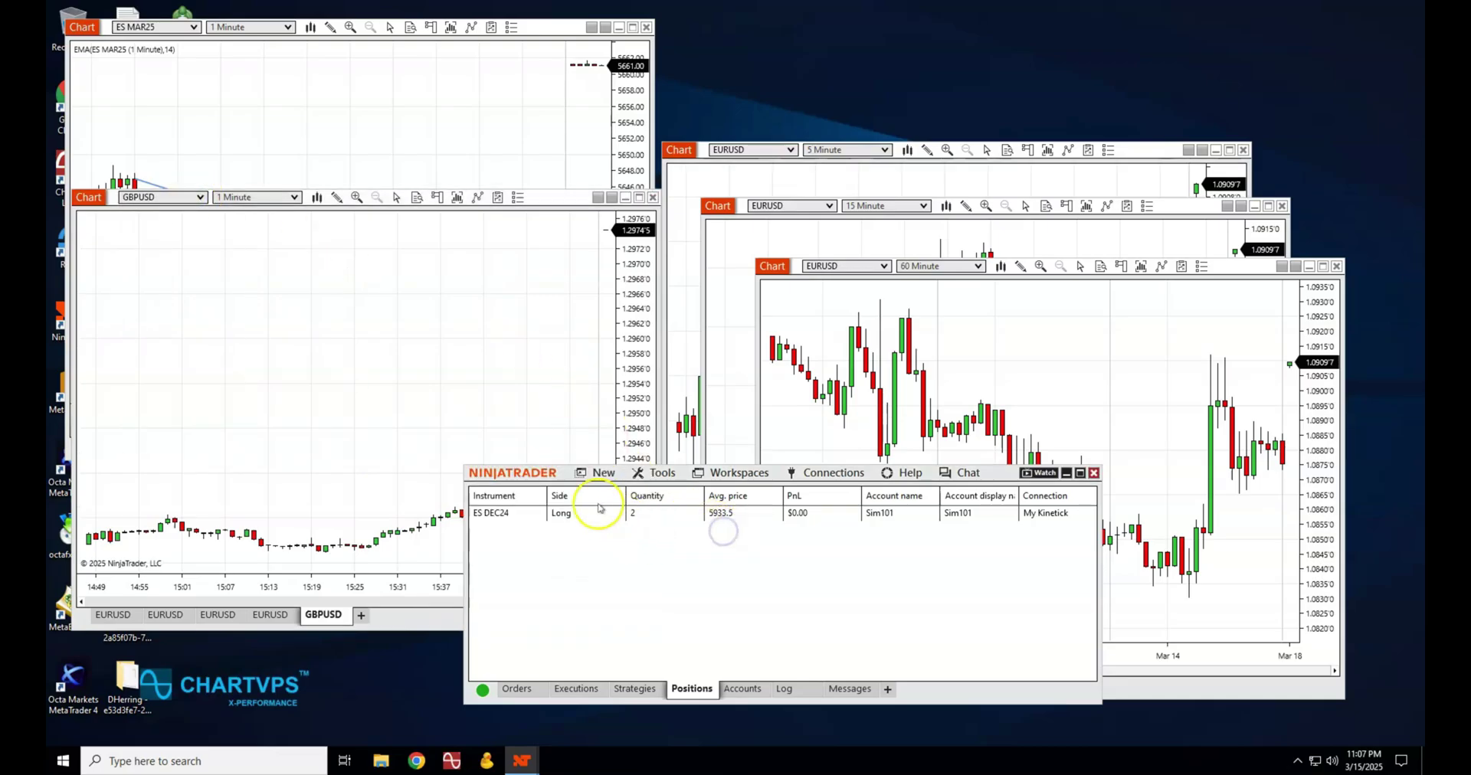
click(332, 323)
Add a tab for the XAUUSD forex instrument to the tabbed chart window, using a 1-minute interval.
click(360, 615)
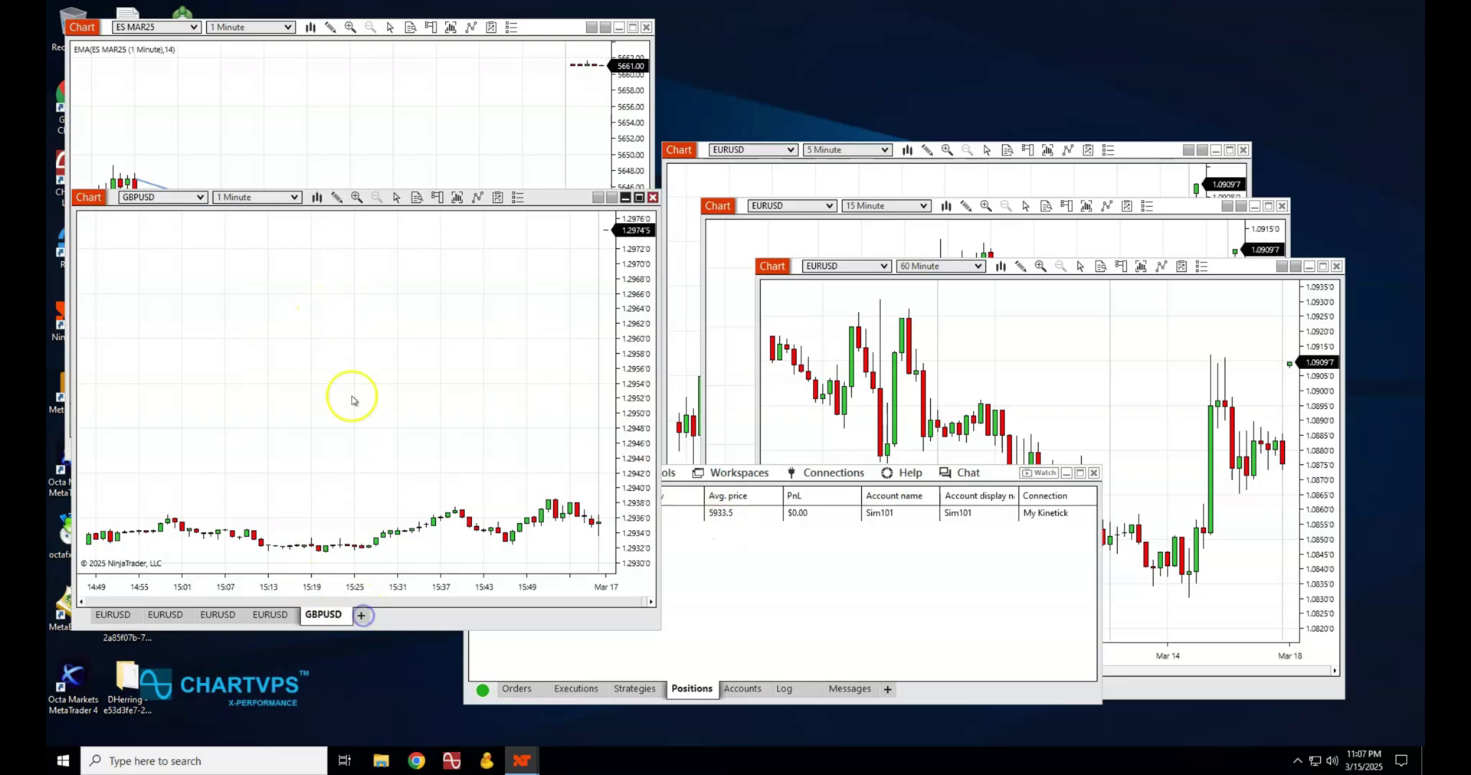
text(XAUUSD)
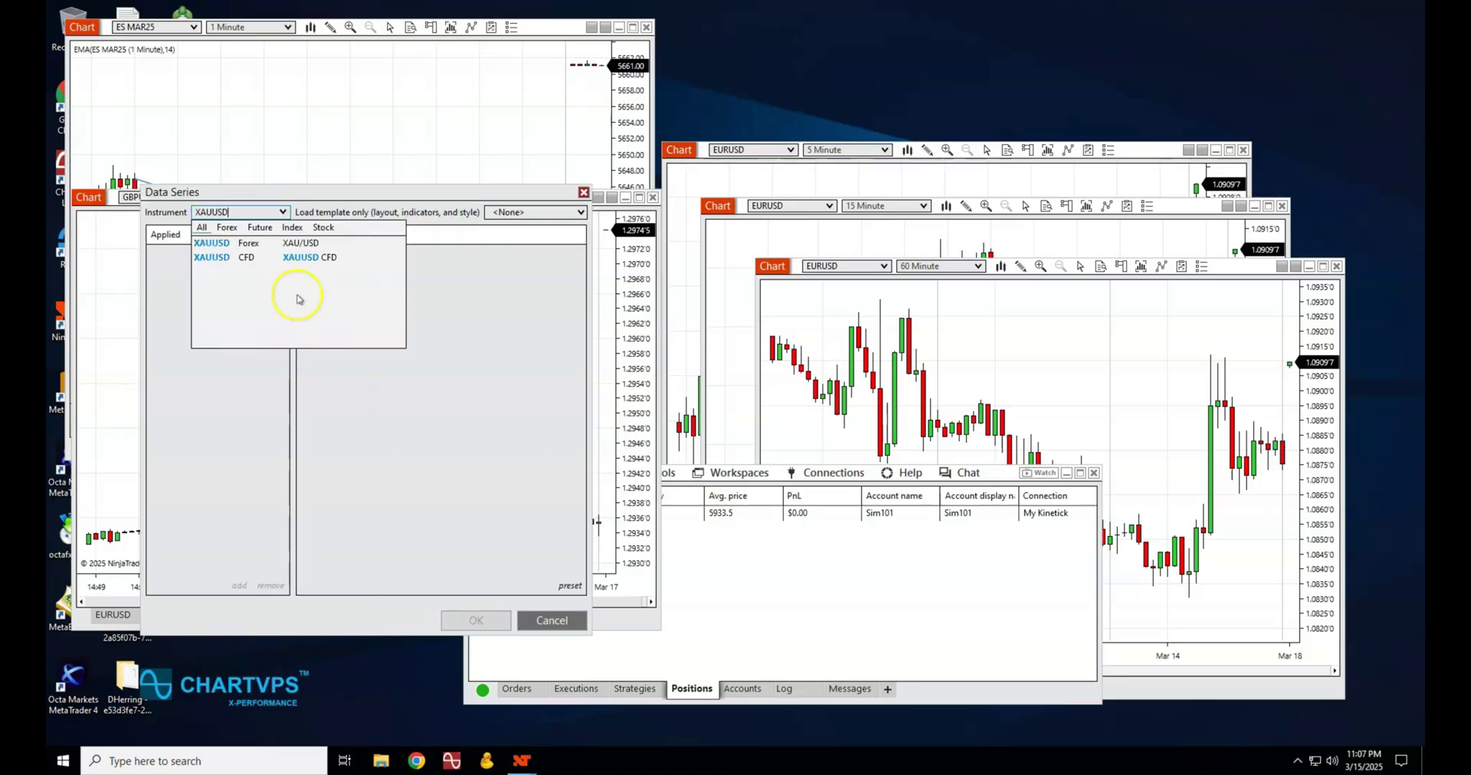
click(275, 244)
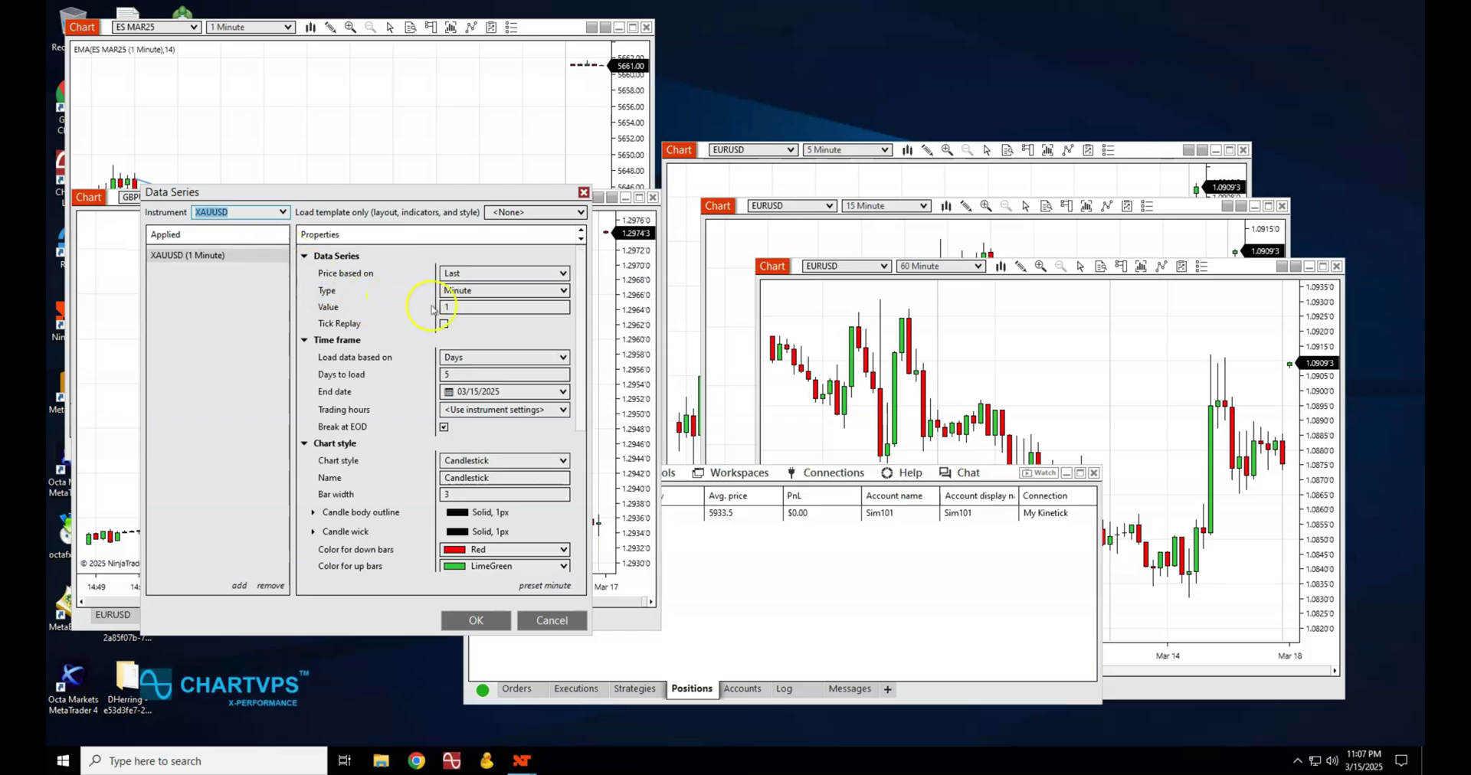
click(473, 617)
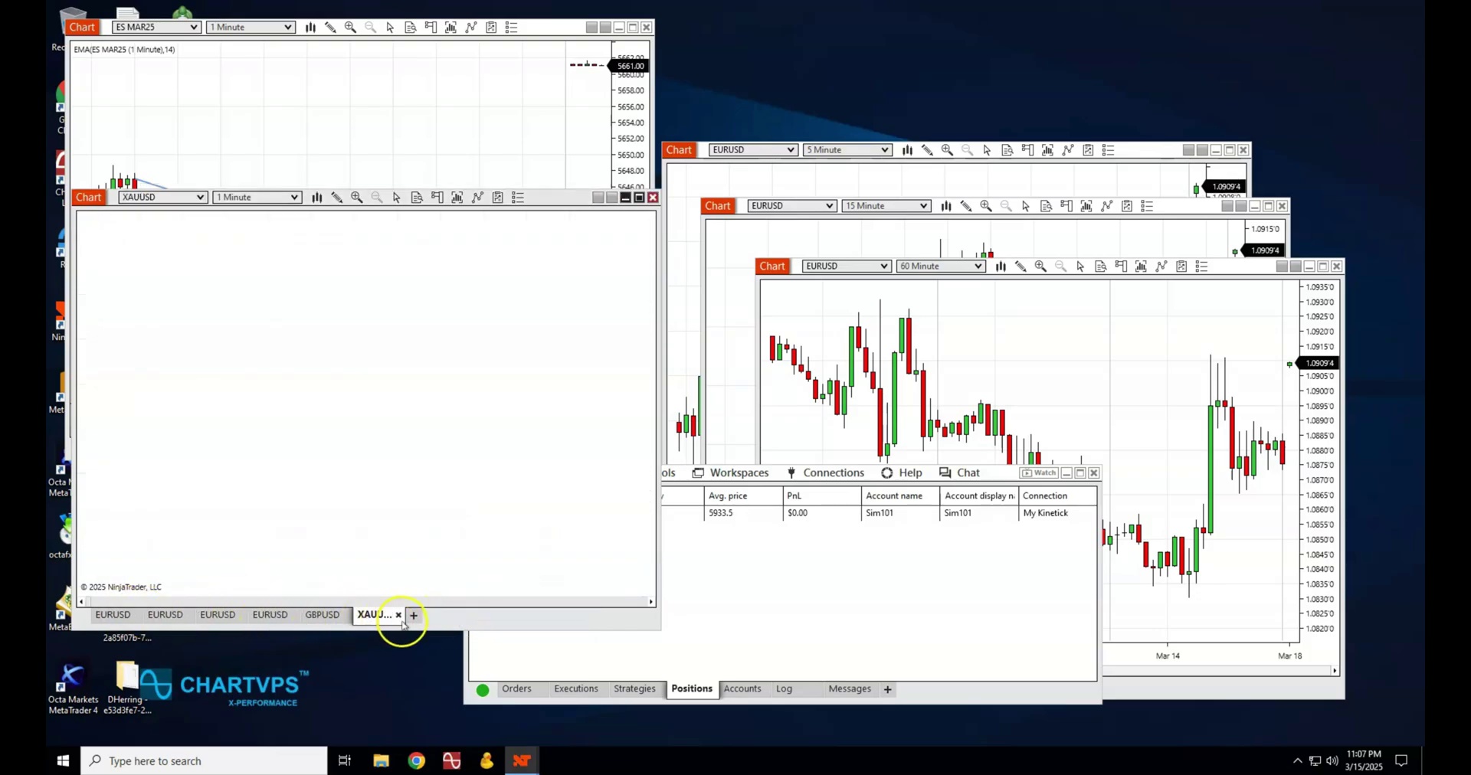
Close the separate 60-, 15- and 5-minute EURUSD chart windows and place the tabbed chart window beside the ES MAR25 chart.
click(1337, 265)
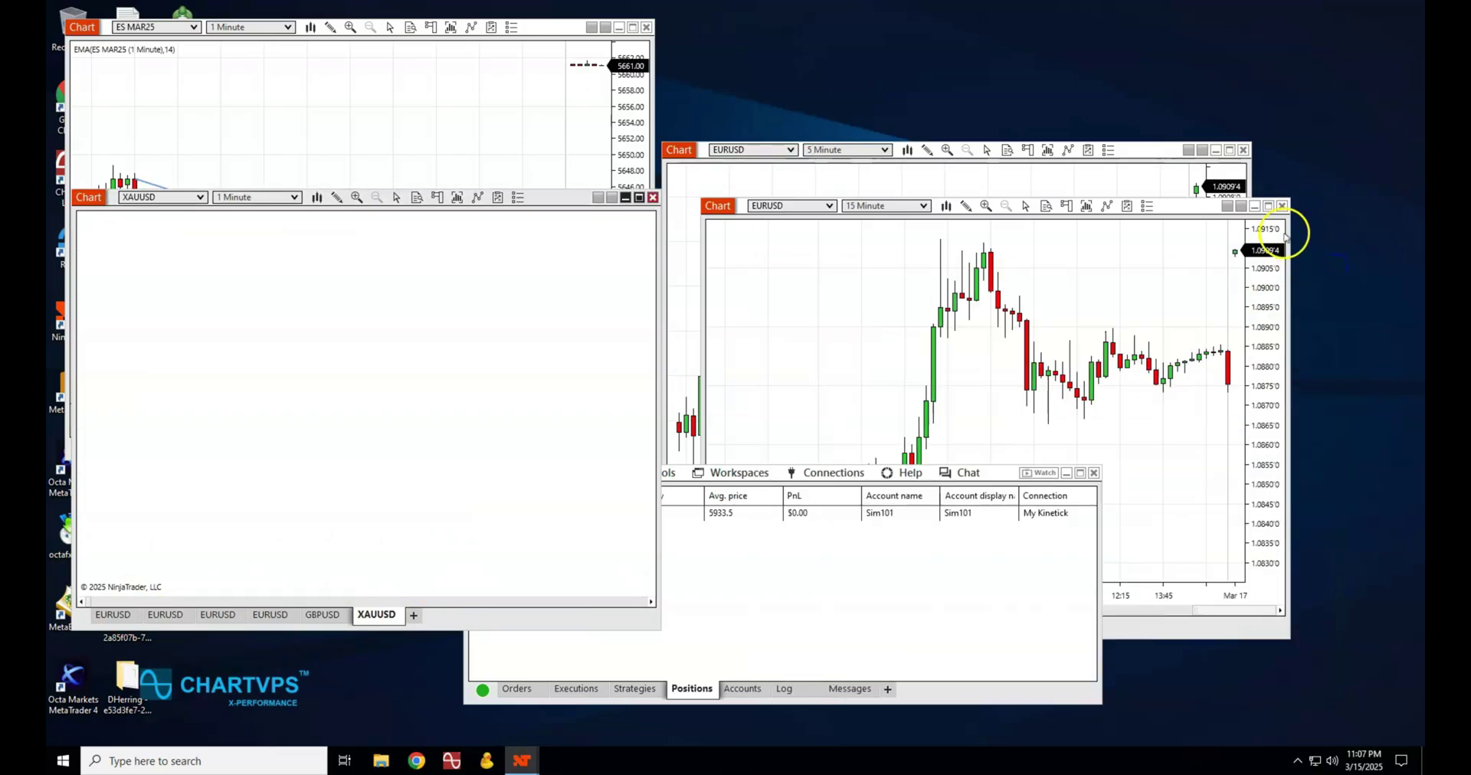
click(1282, 206)
click(1106, 183)
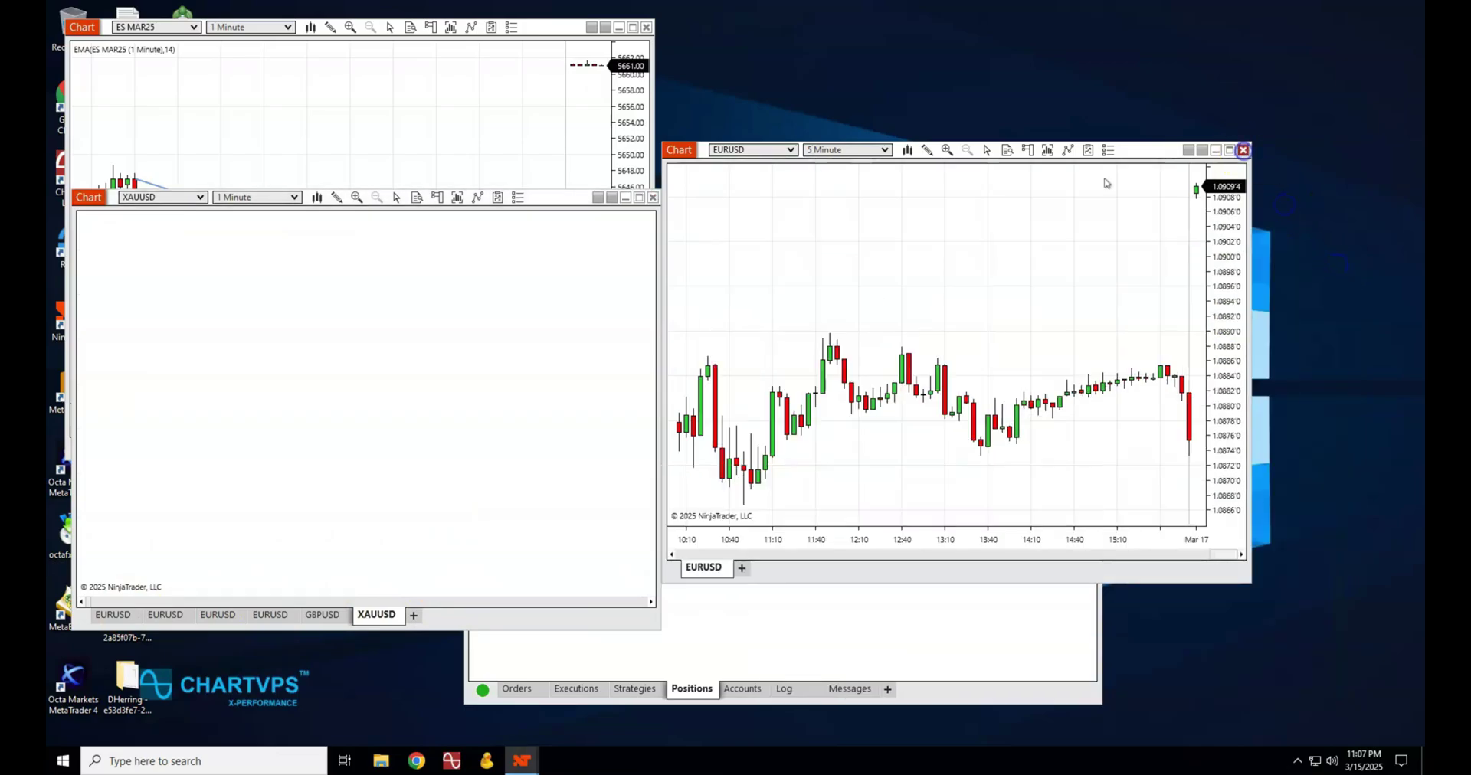
click(1243, 150)
drag(600, 191, 1237, 26)
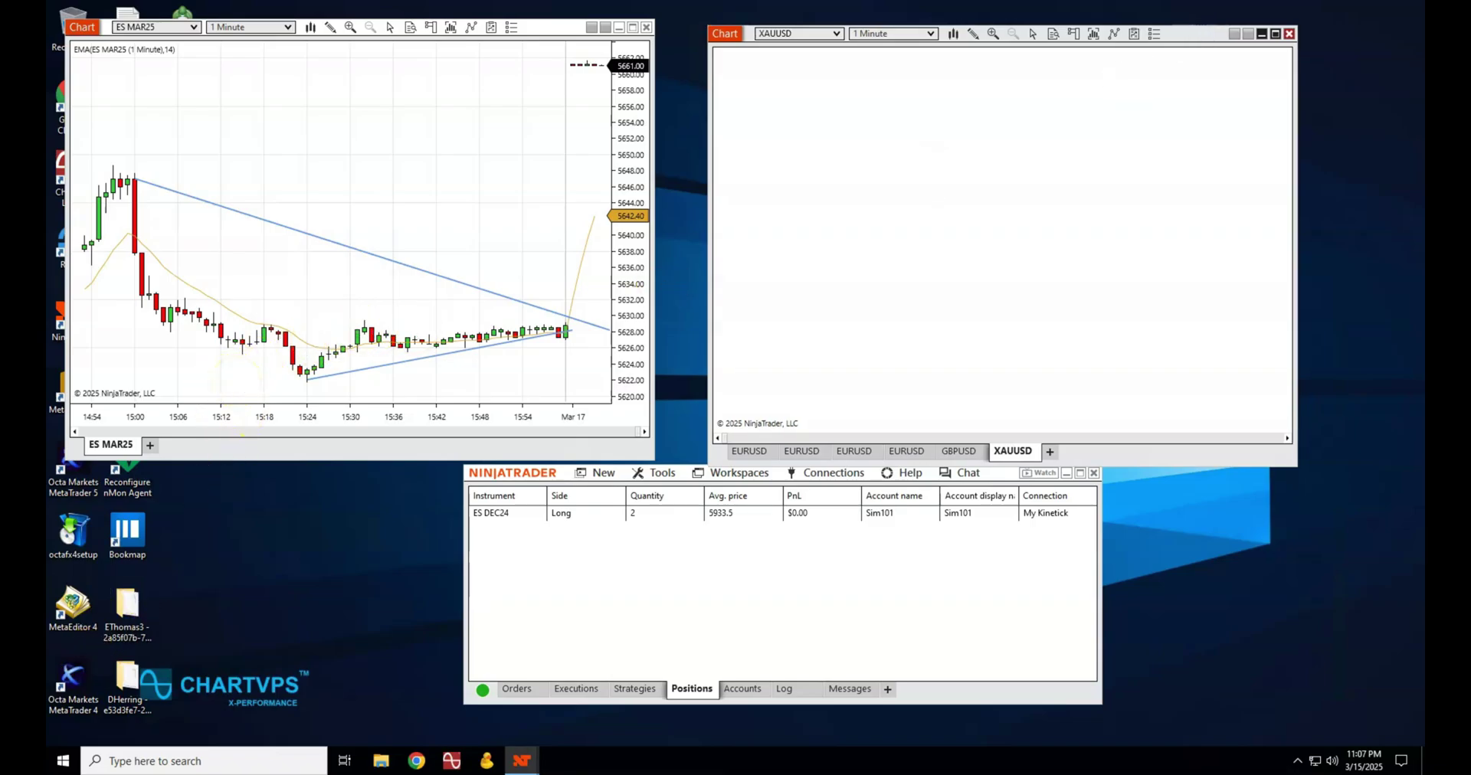
Review the EURUSD charts at their different intervals and the GBPUSD and XAUUSD charts in the tabbed chart window.
click(757, 452)
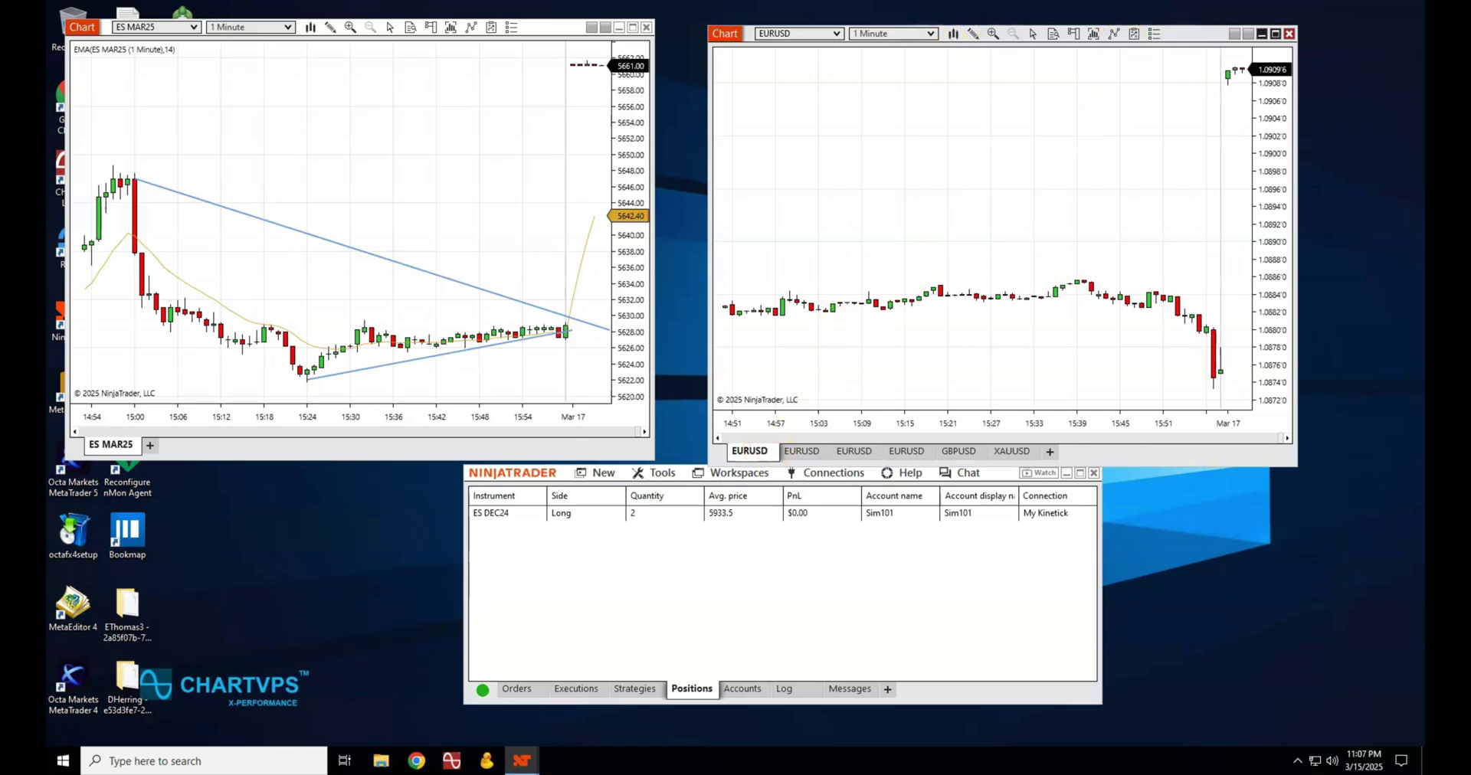
click(801, 451)
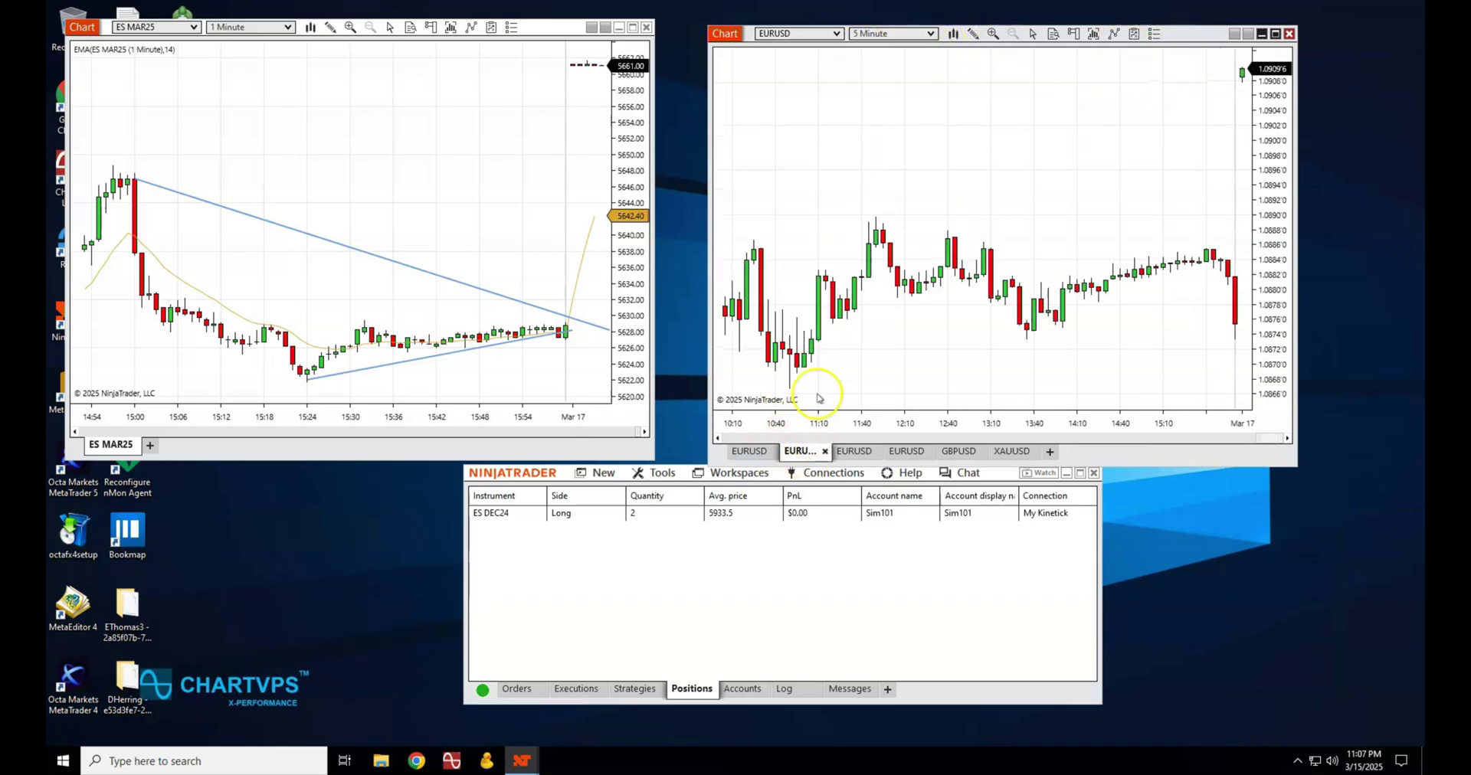
click(854, 452)
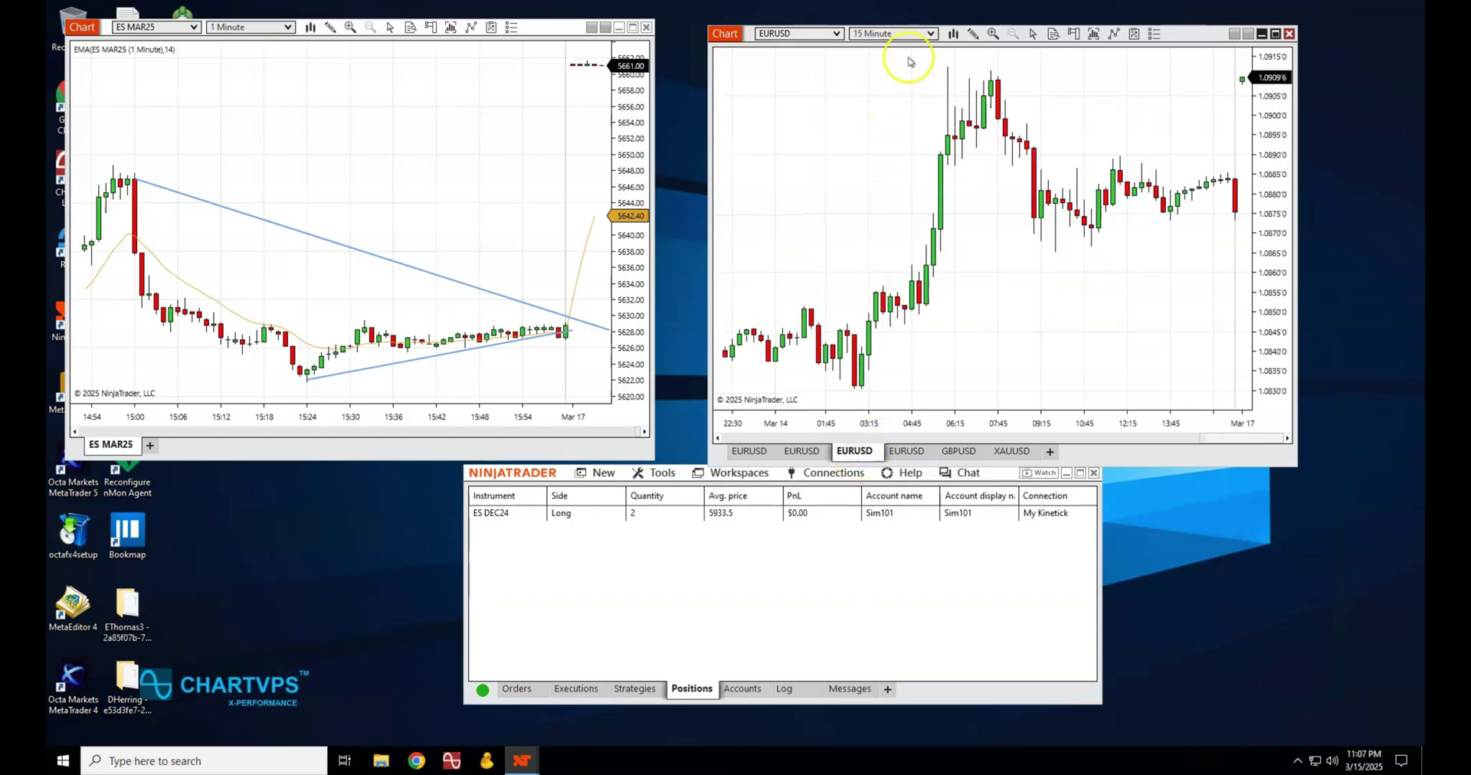
click(906, 452)
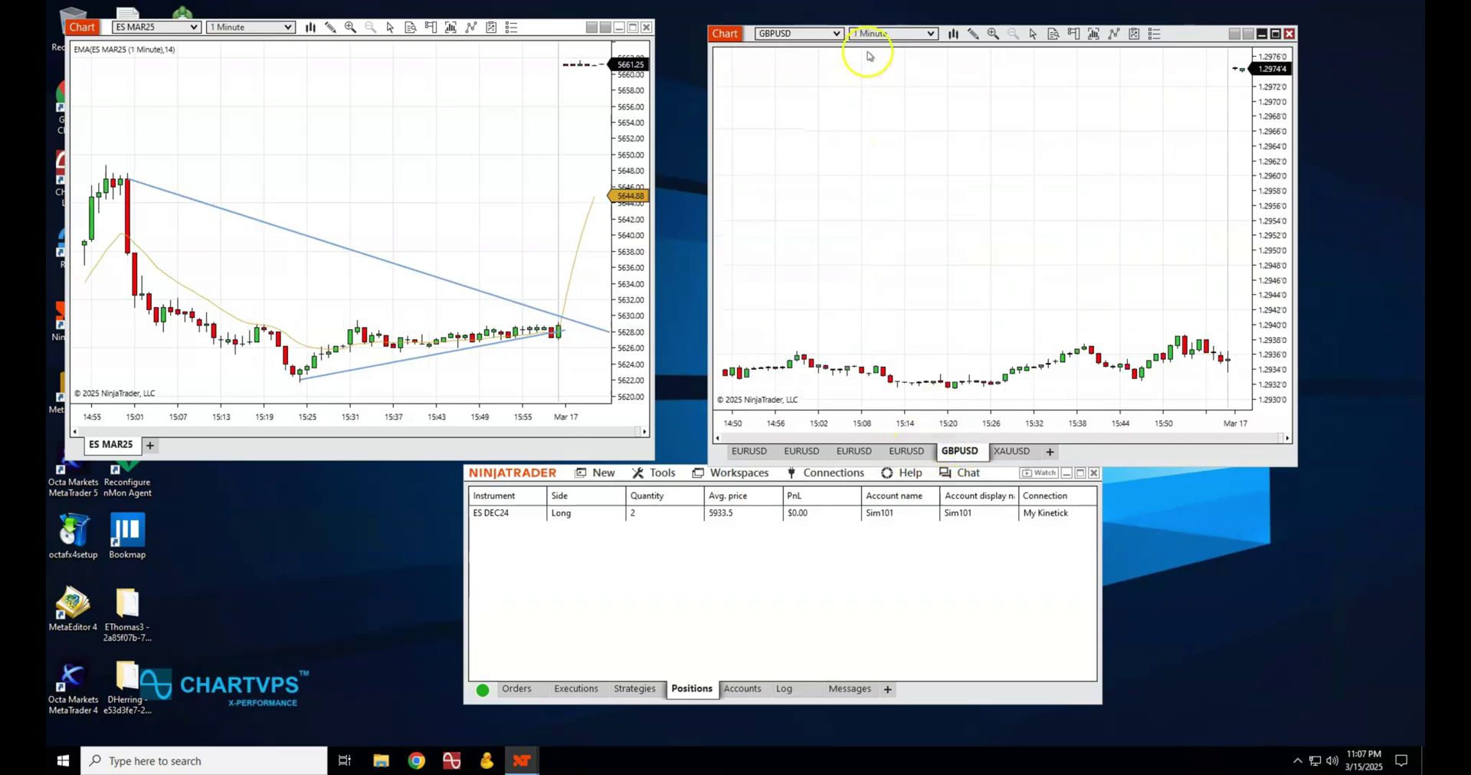
click(1012, 451)
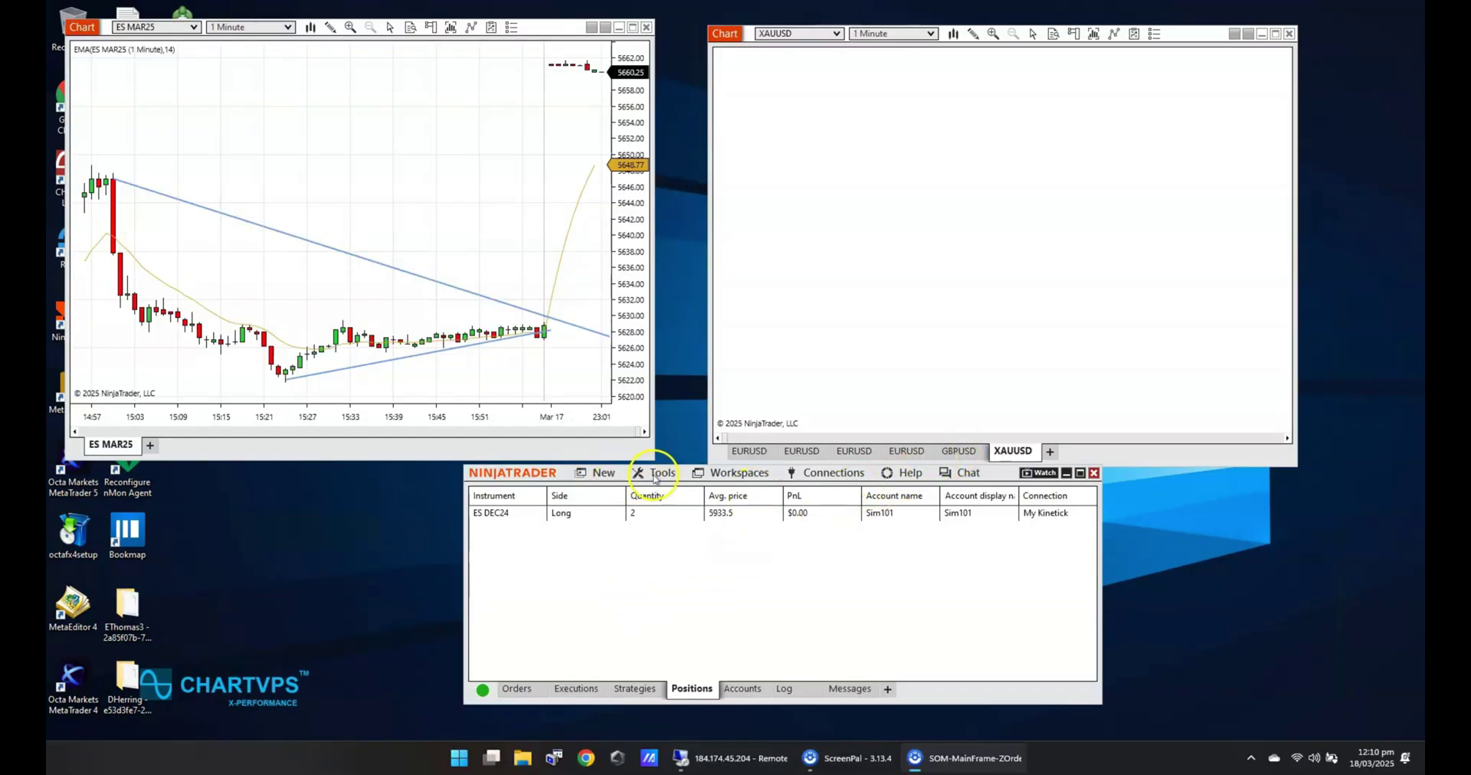
Open the Historical Data manager and remove the stored historical data for AAPL.
click(656, 474)
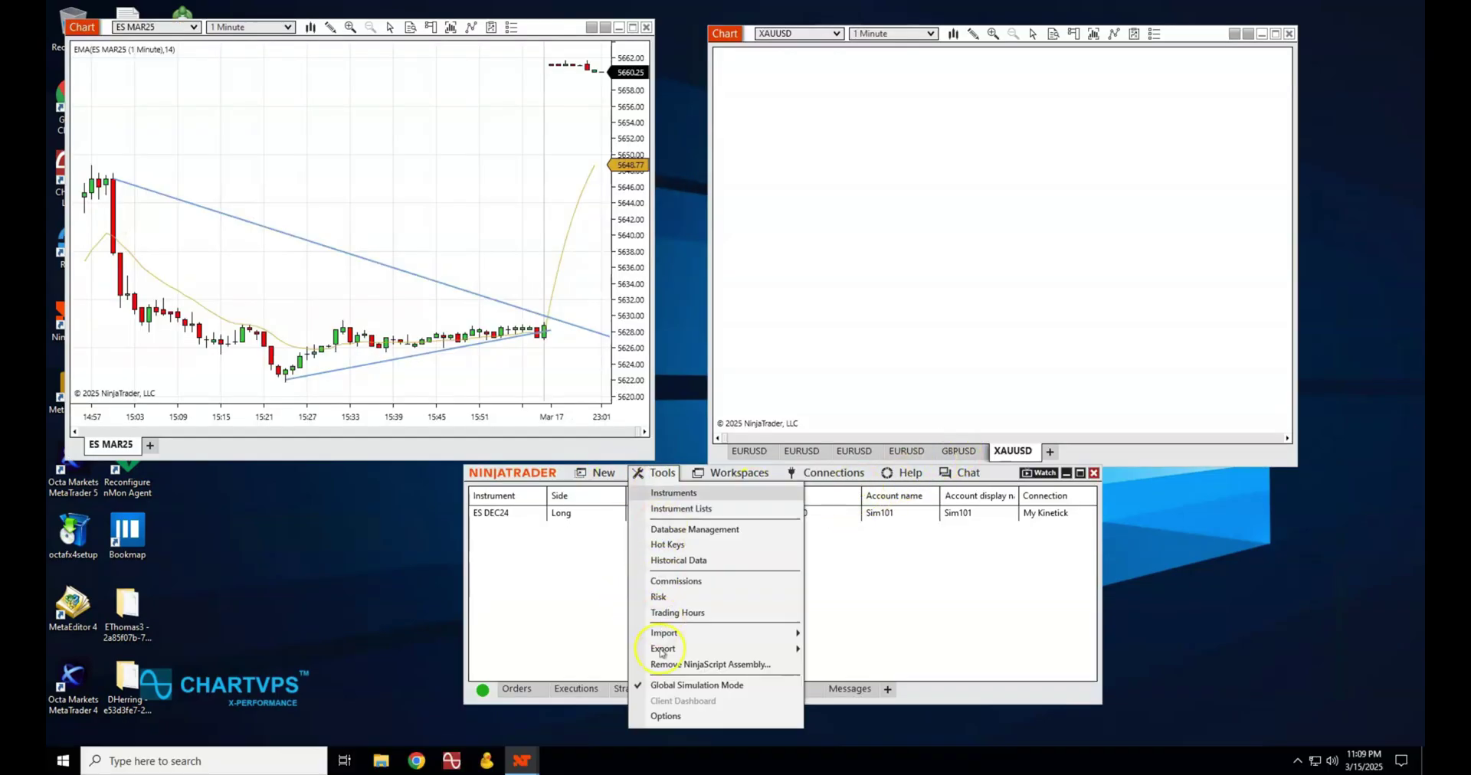
click(676, 560)
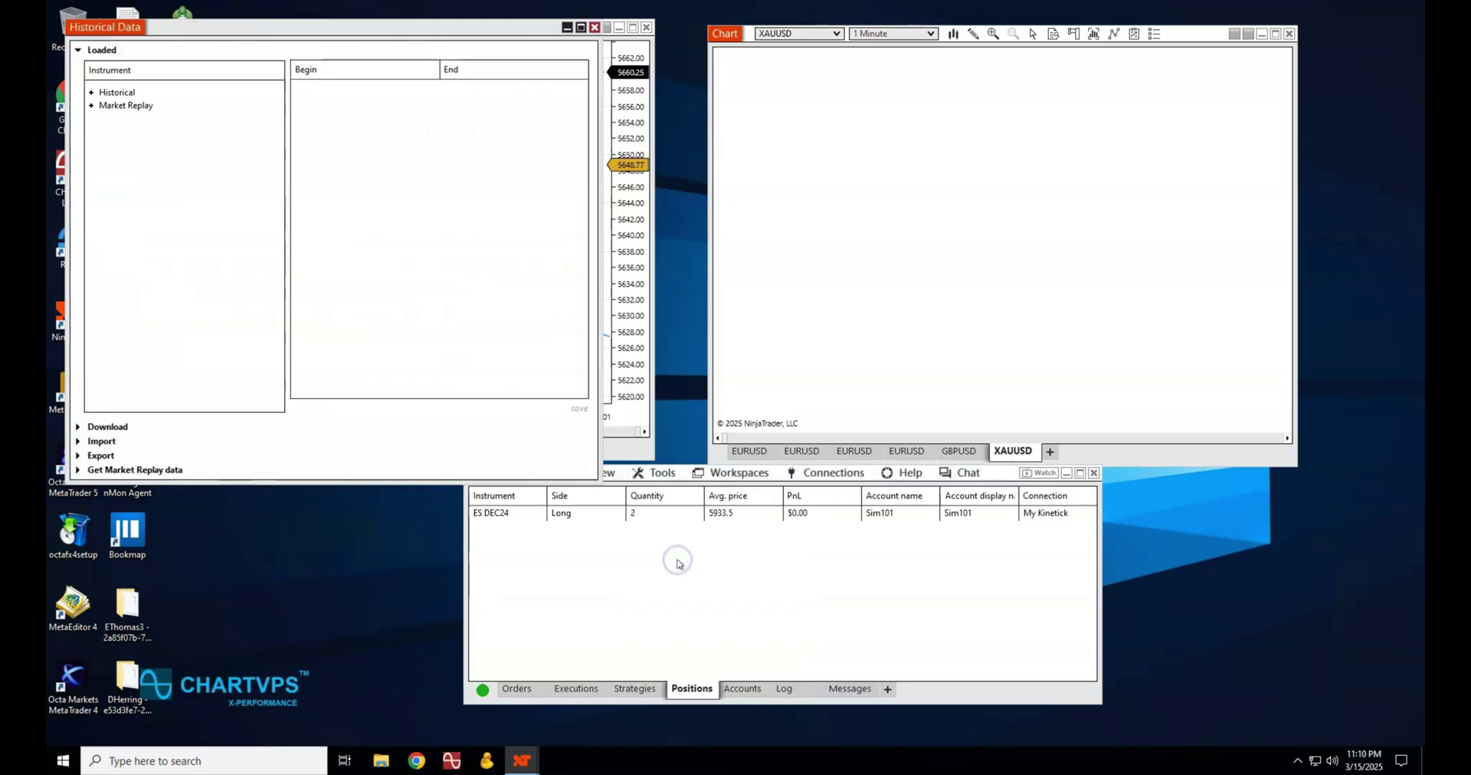
click(91, 93)
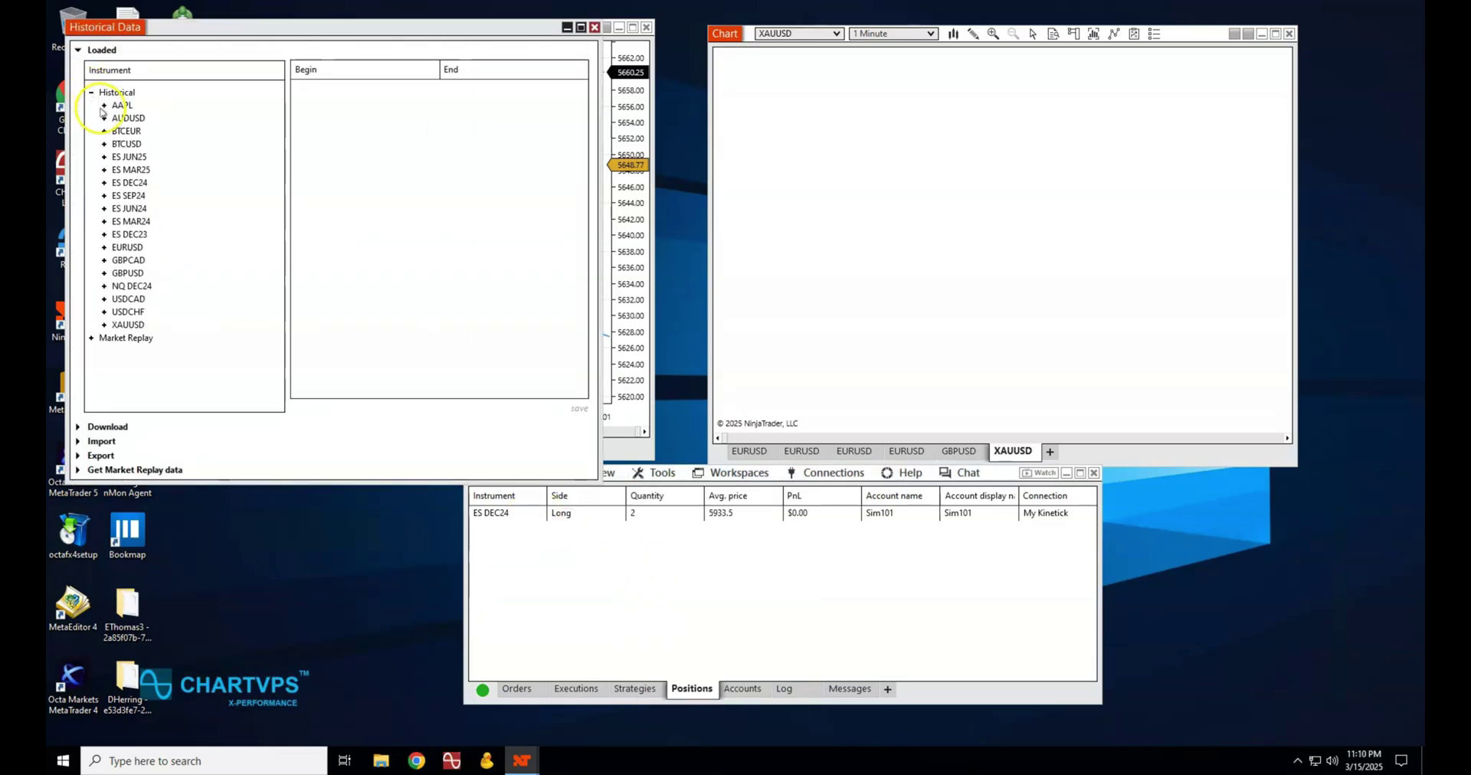
click(119, 106)
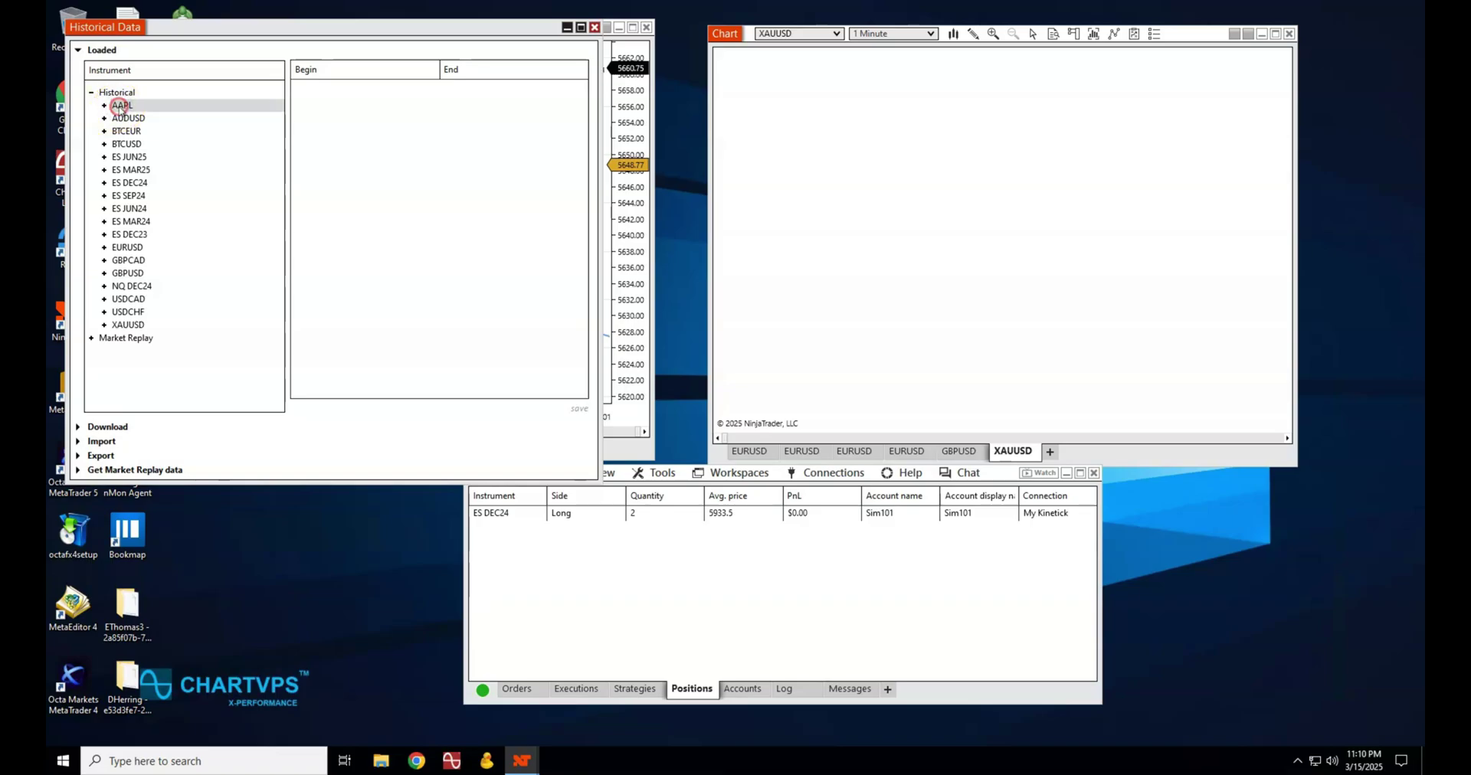
right_click(118, 107)
click(157, 121)
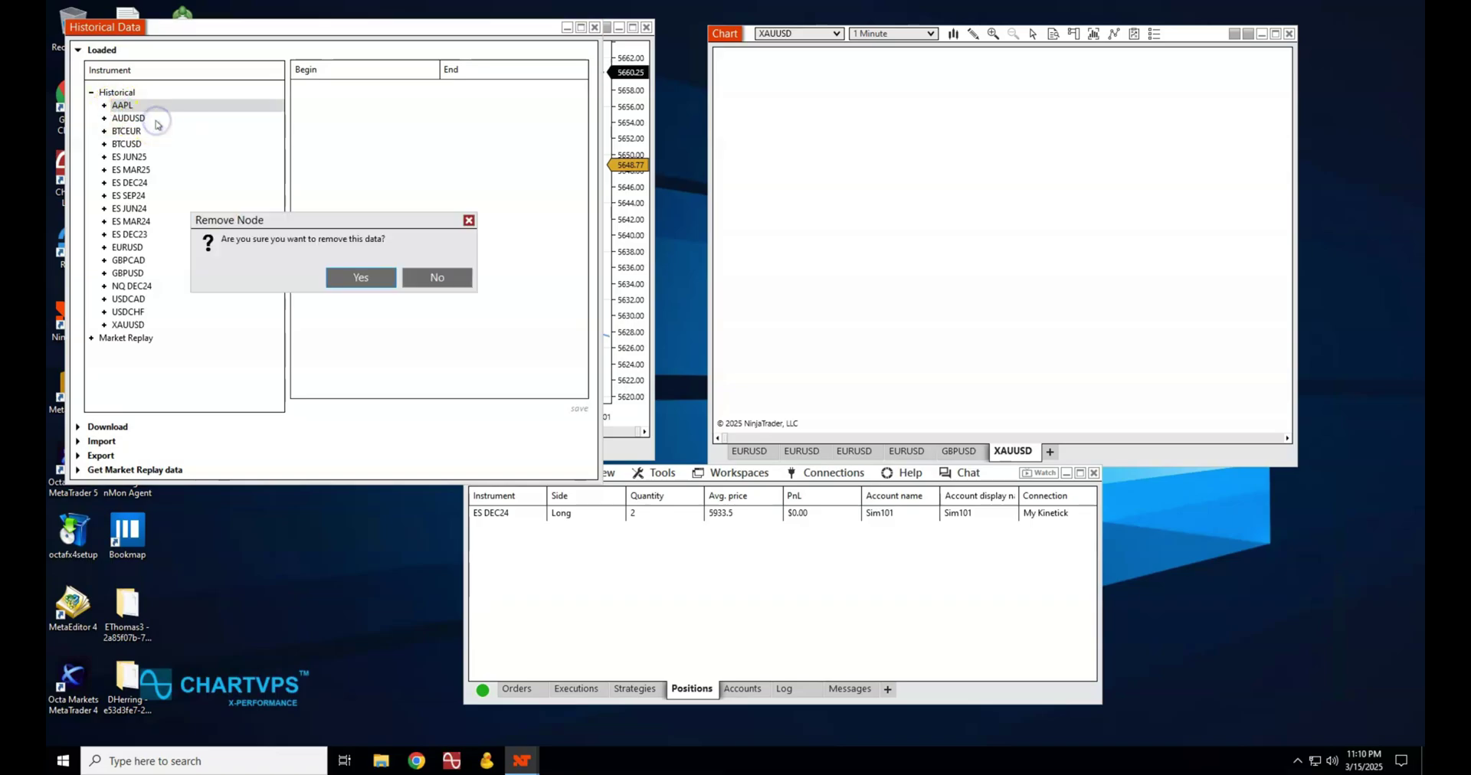
click(361, 277)
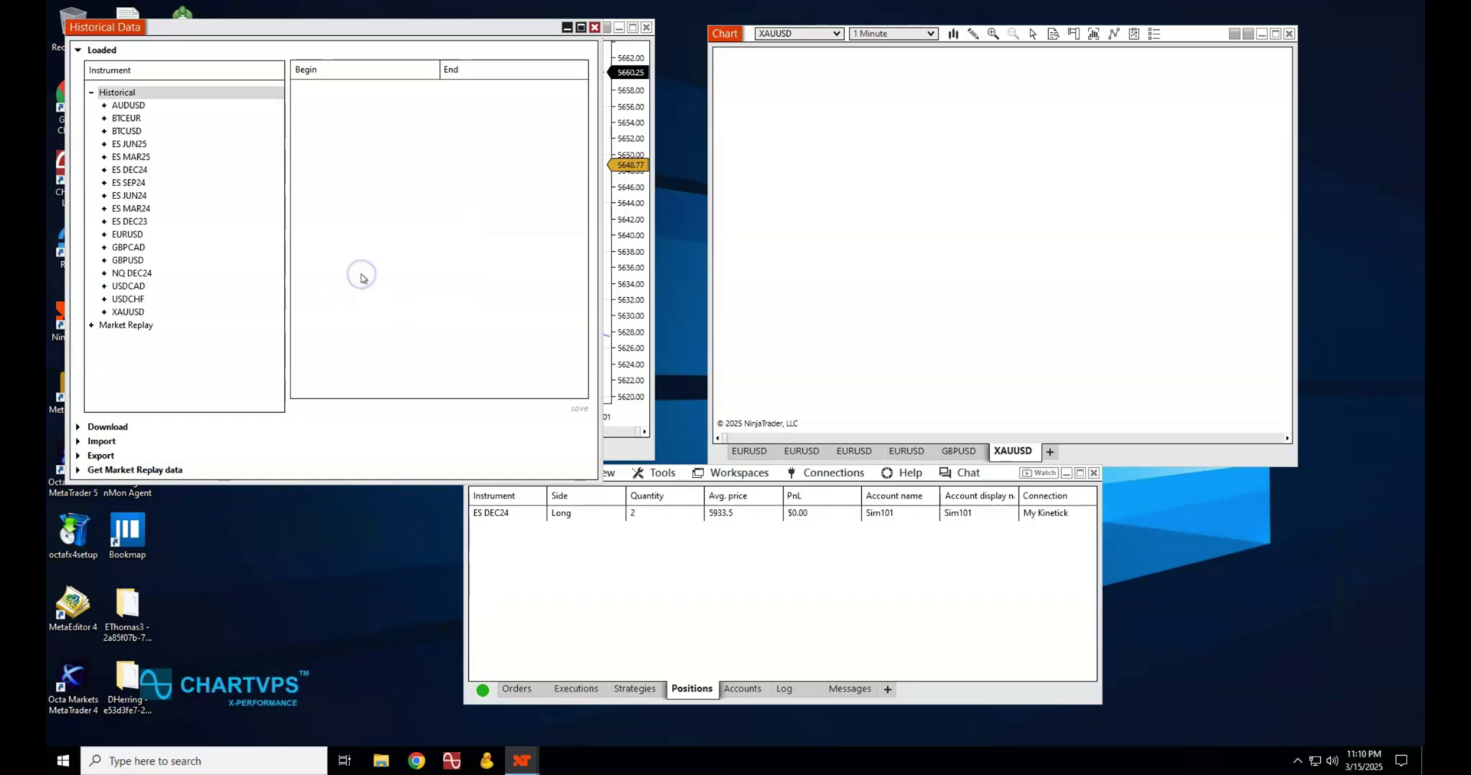
Remove the stored historical data for BTCEUR.
click(125, 120)
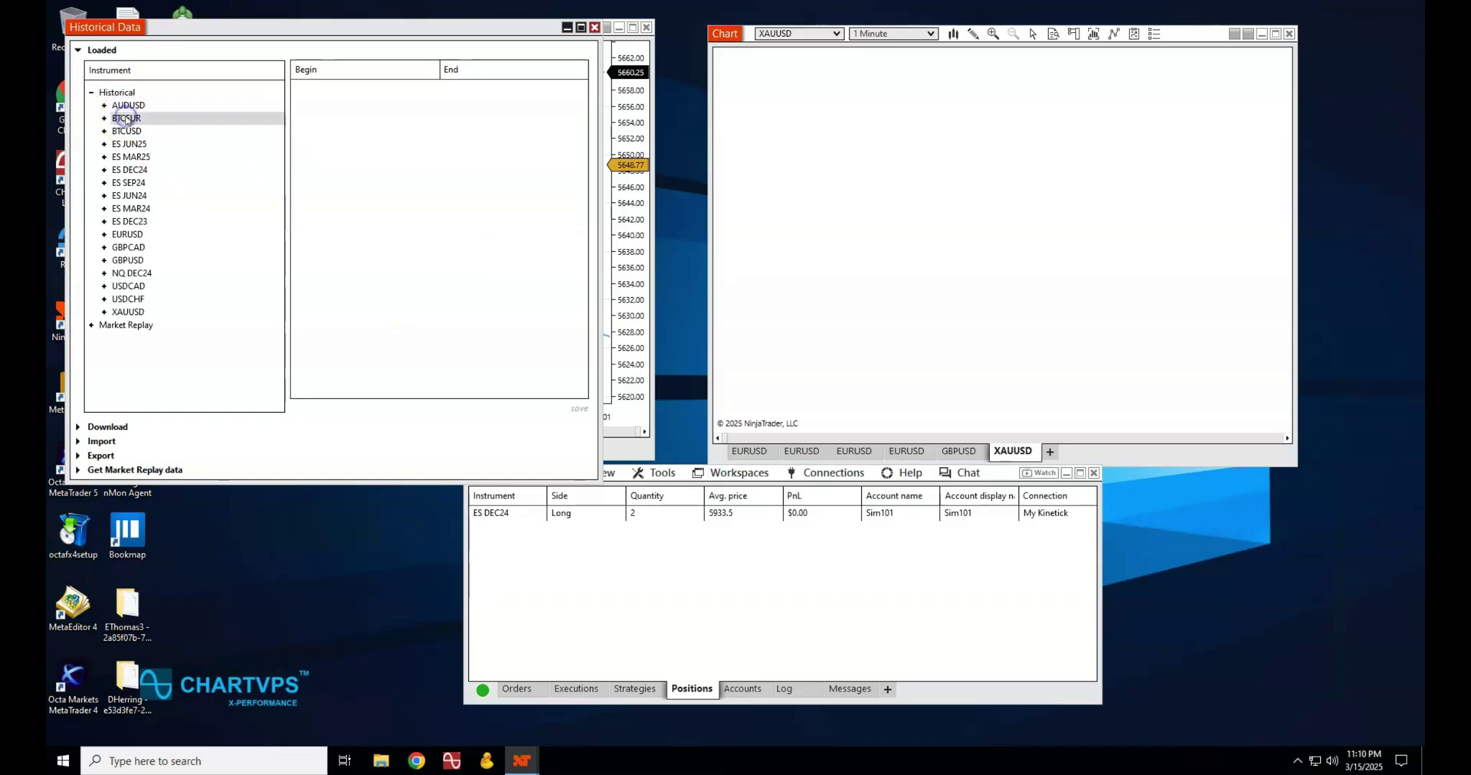
right_click(126, 118)
click(151, 132)
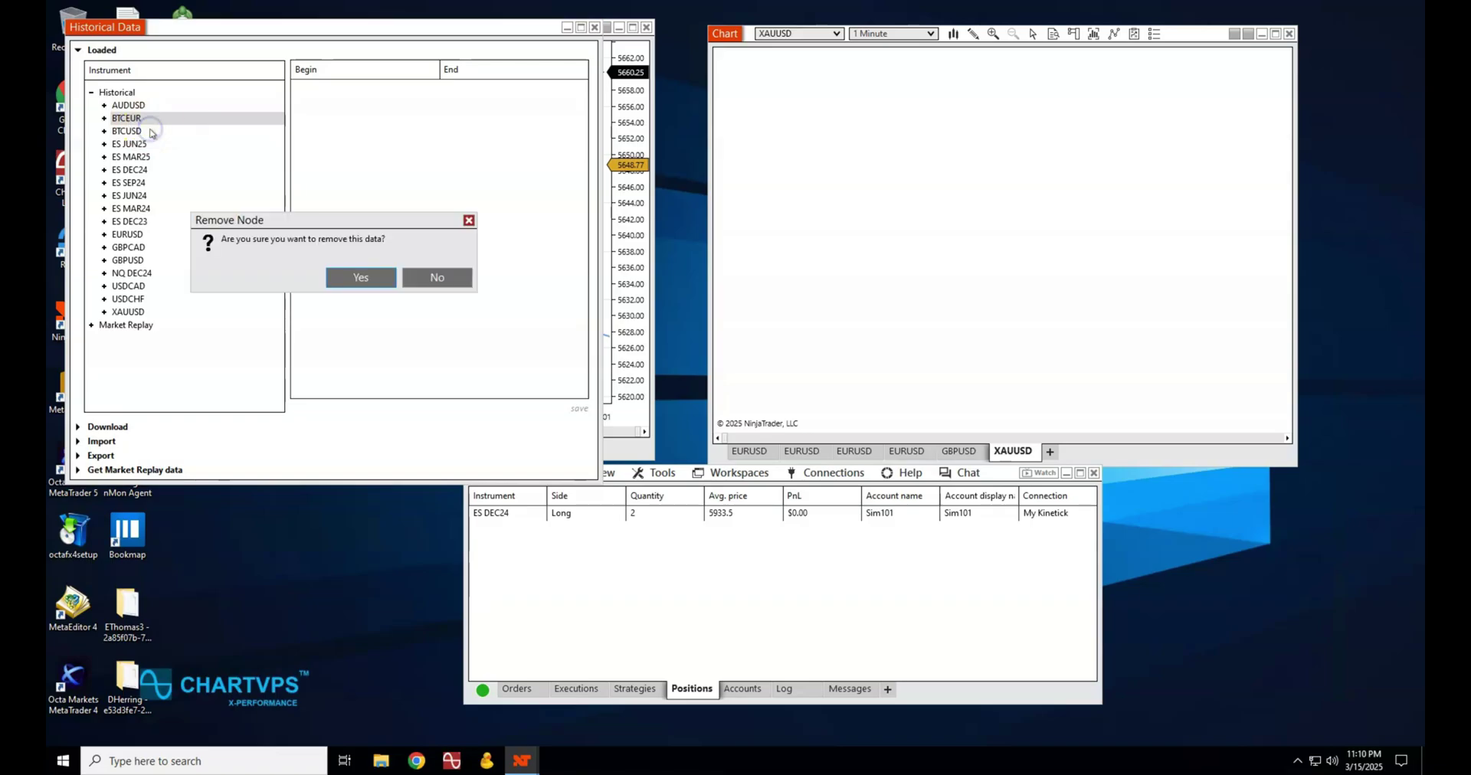
click(359, 277)
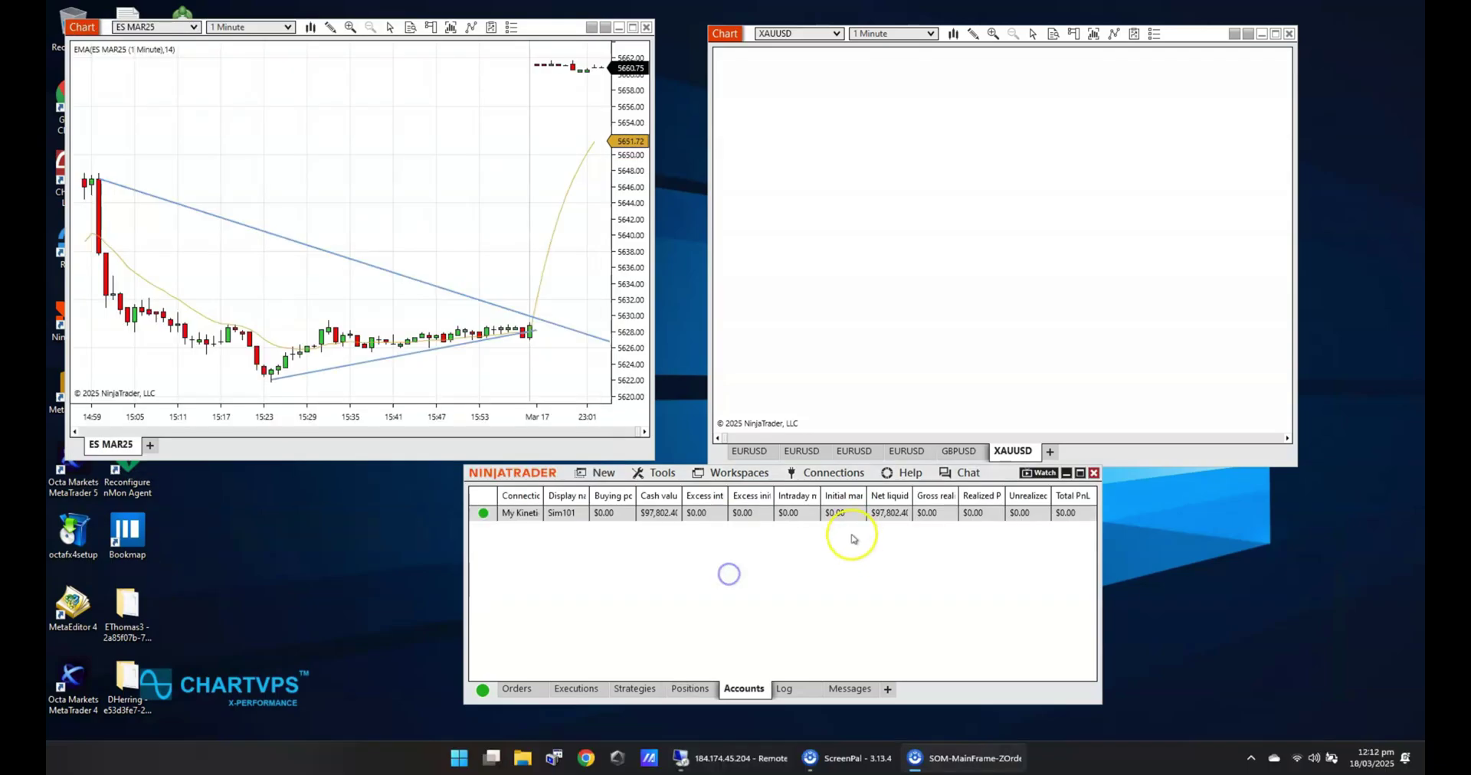
Reset the simulation account from its account properties with the Clear history option enabled.
click(753, 691)
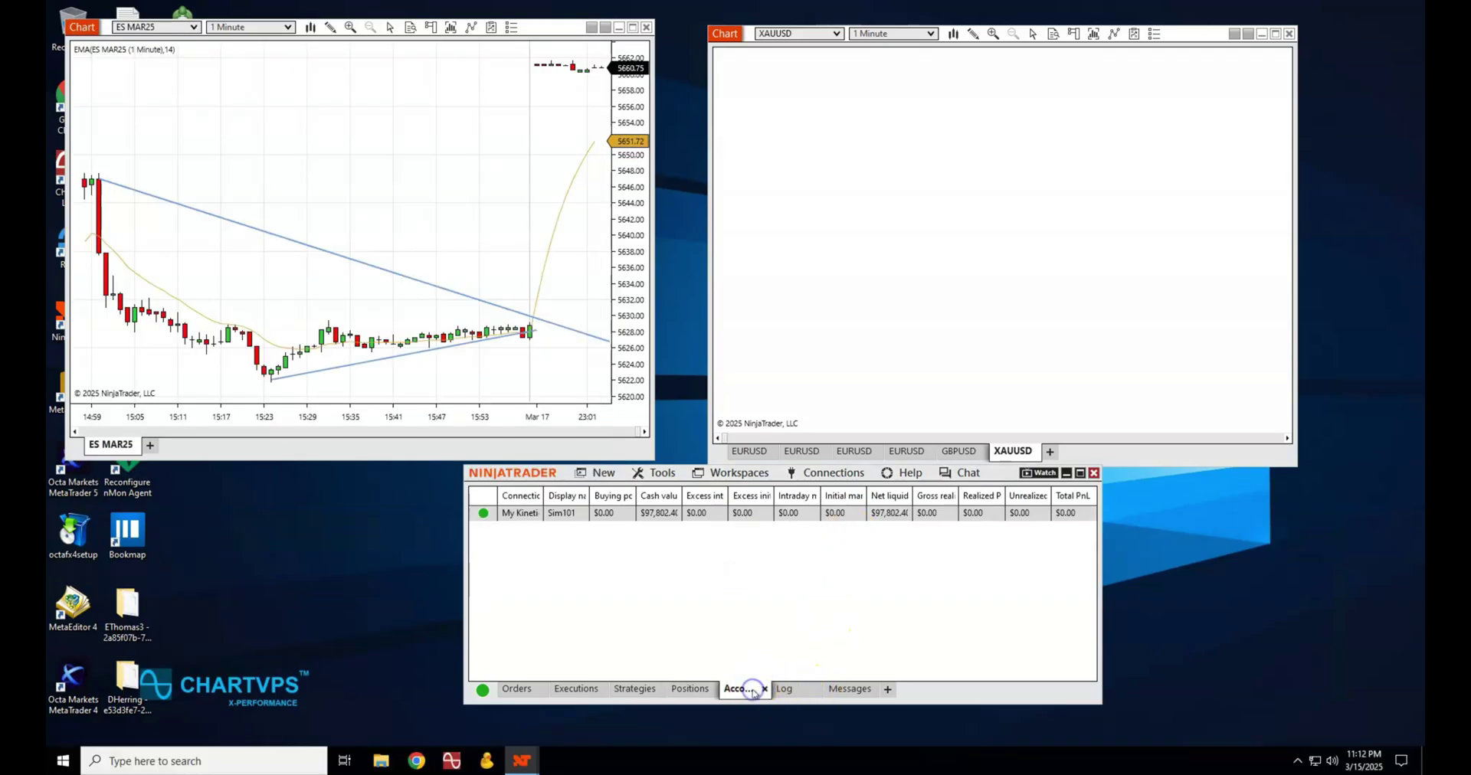
click(709, 521)
right_click(711, 518)
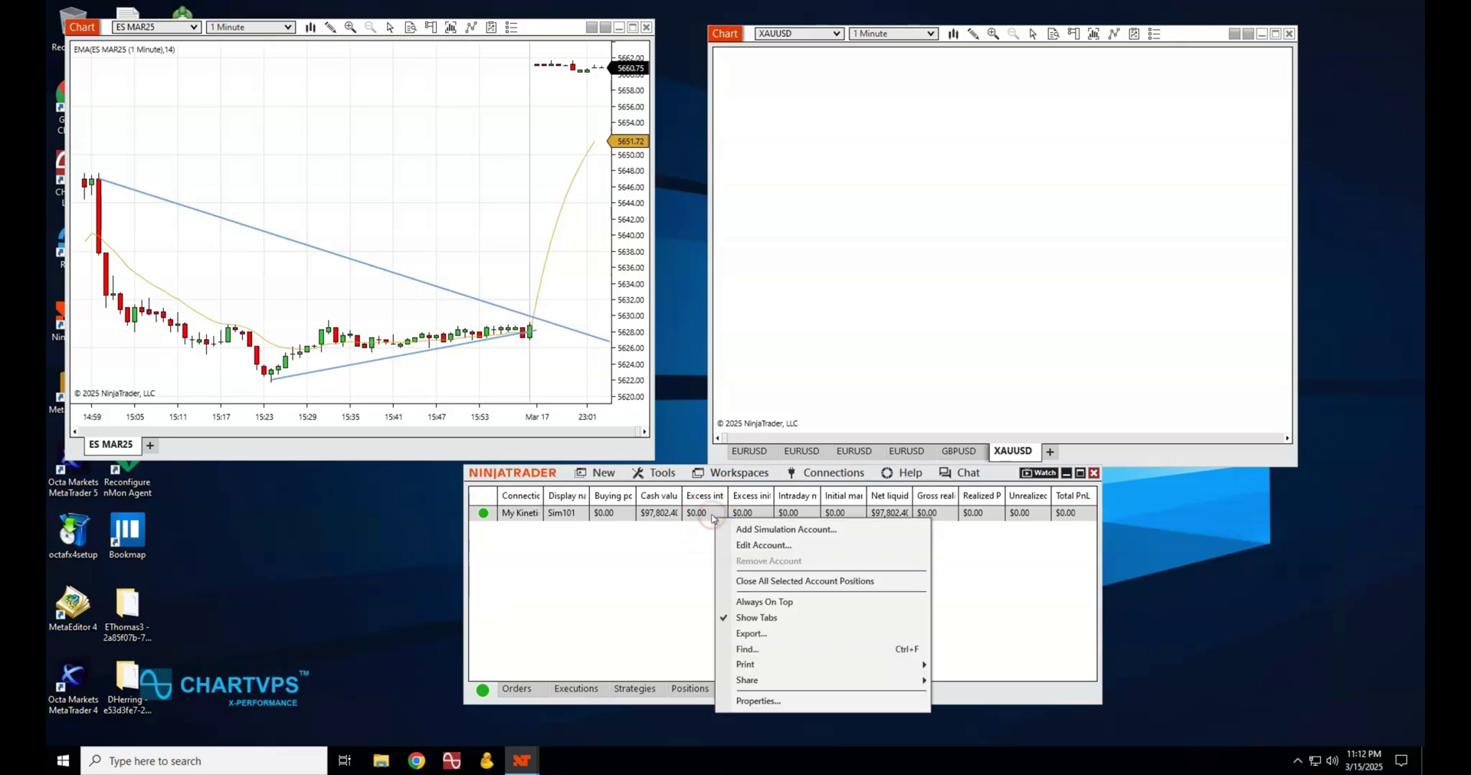
click(741, 546)
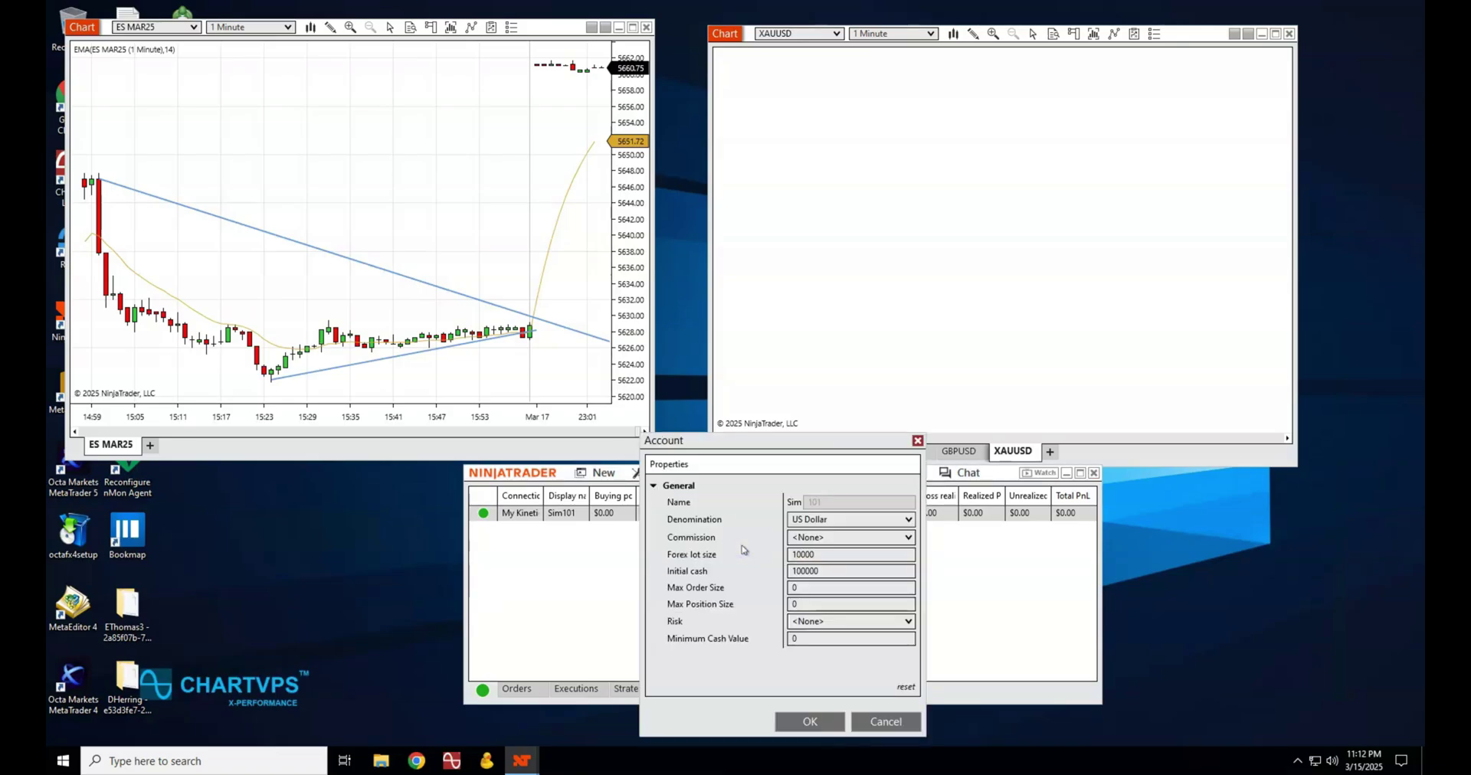
click(905, 688)
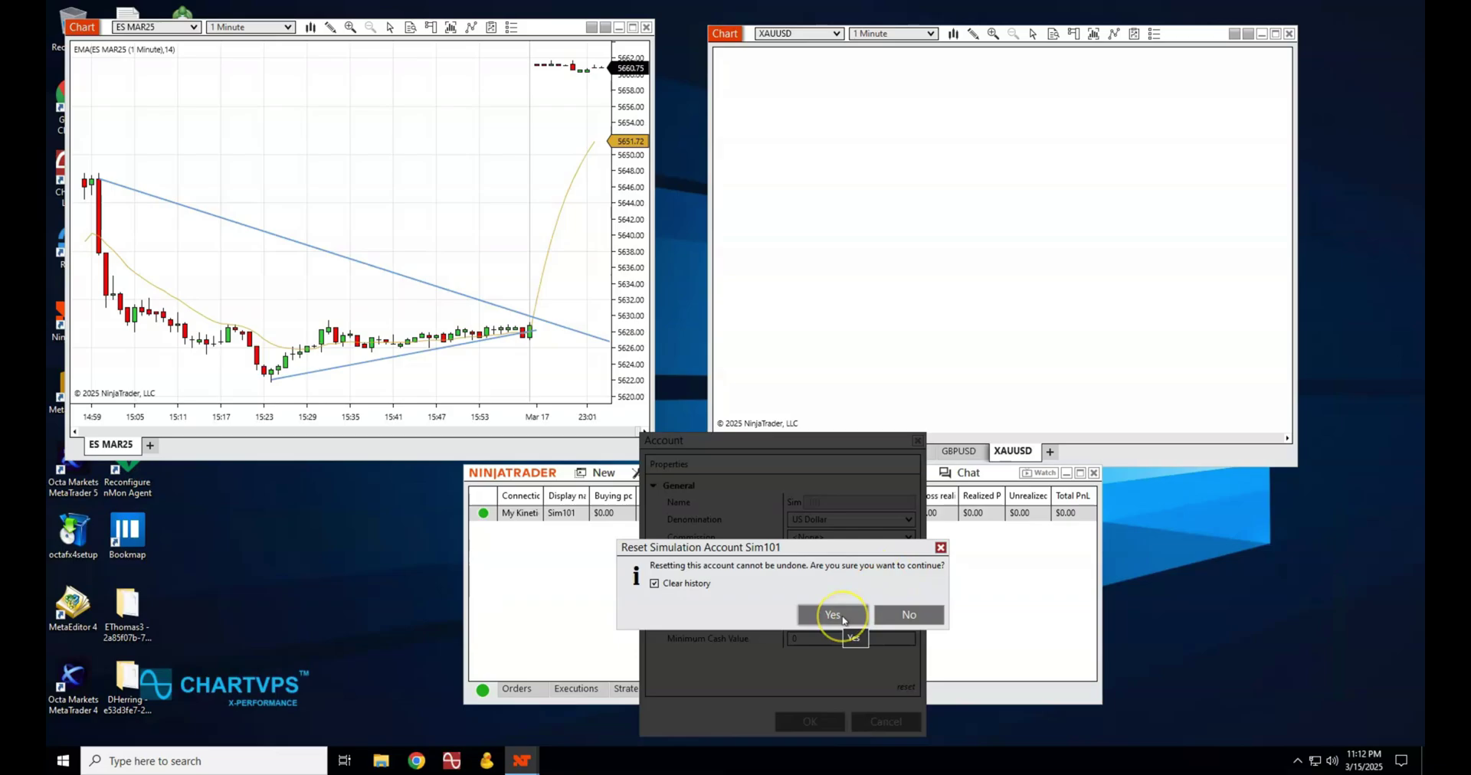
click(833, 615)
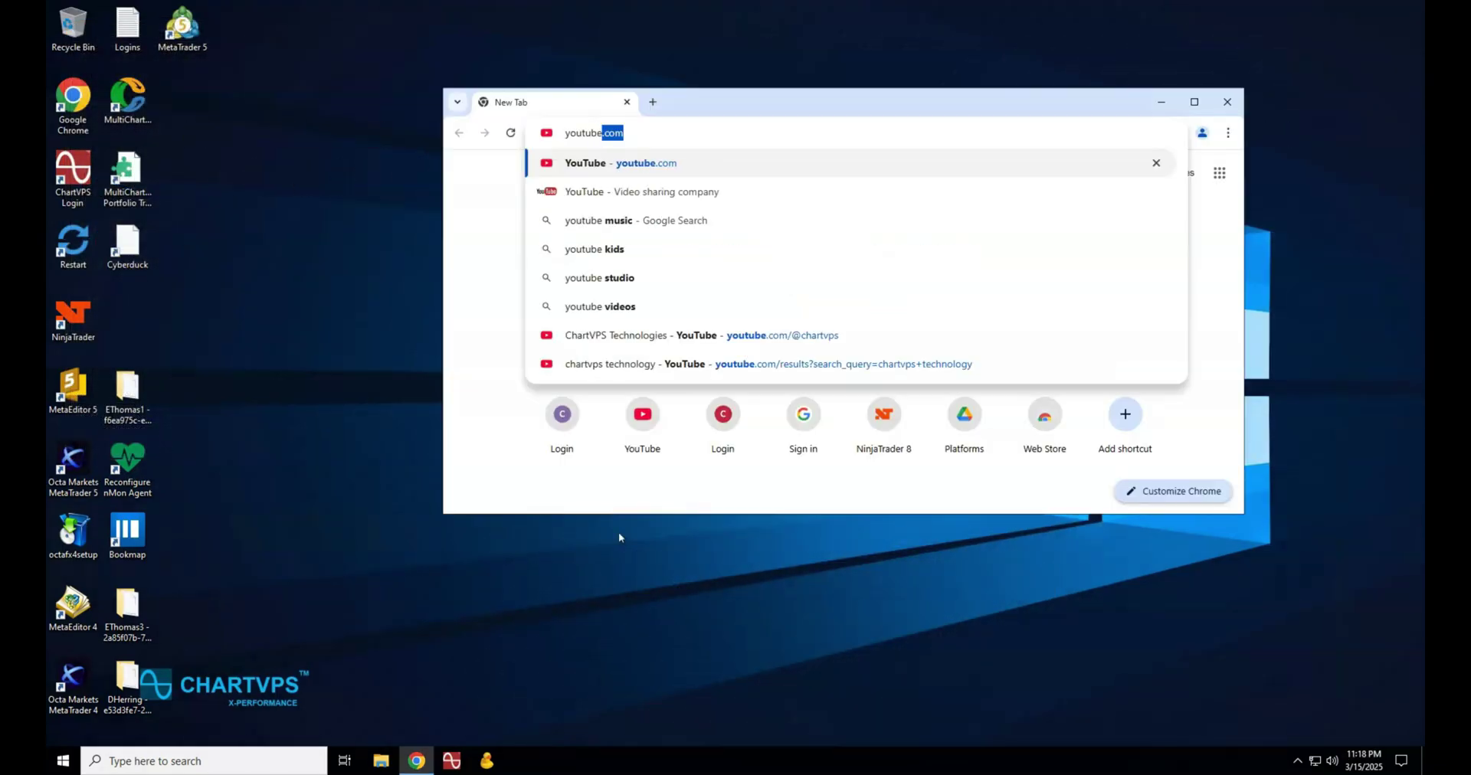
In Chrome, go to youtube.com and search for "chartvps technologies".
text(.com)
key(Return)
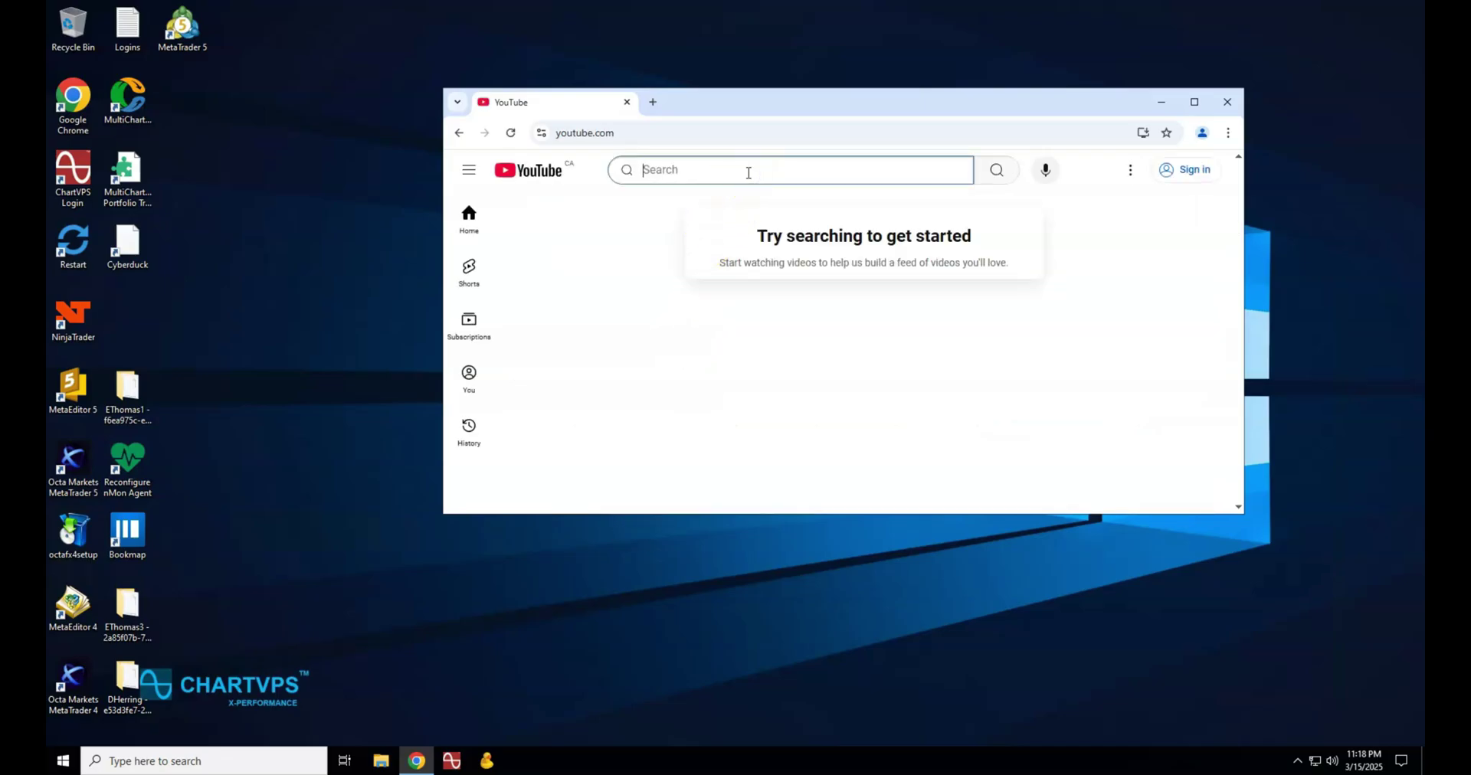
text(chart)
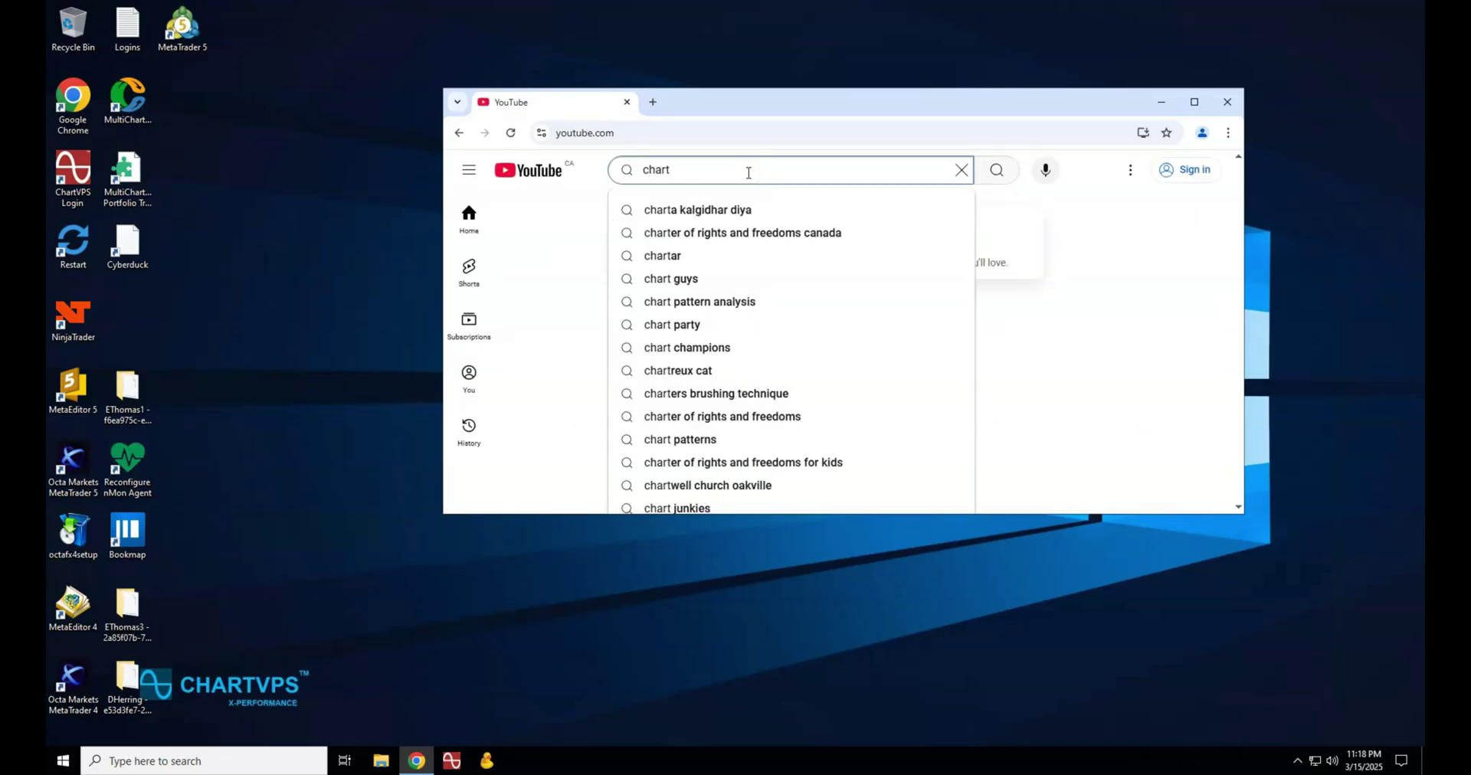
text(vps technolo)
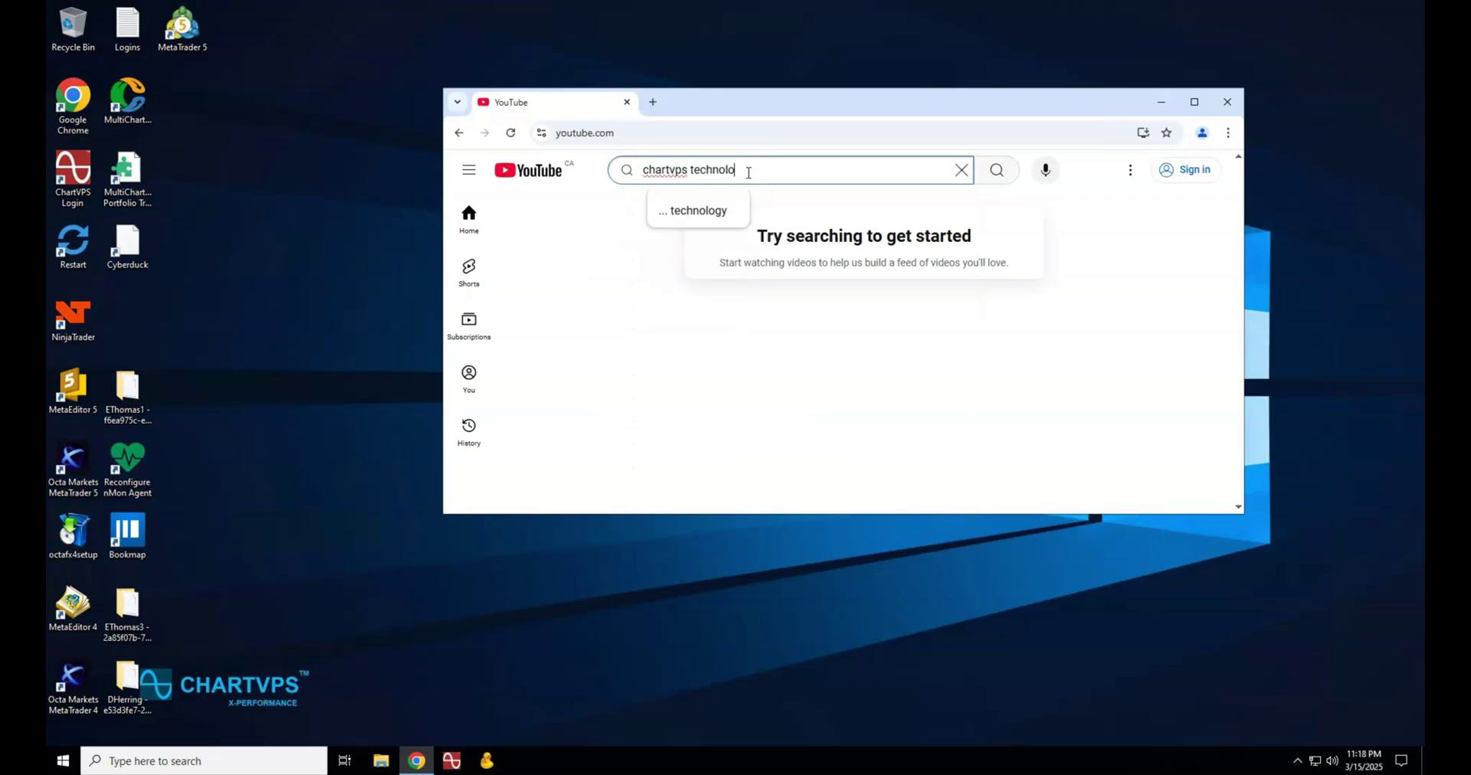
text(gies)
key(Return)
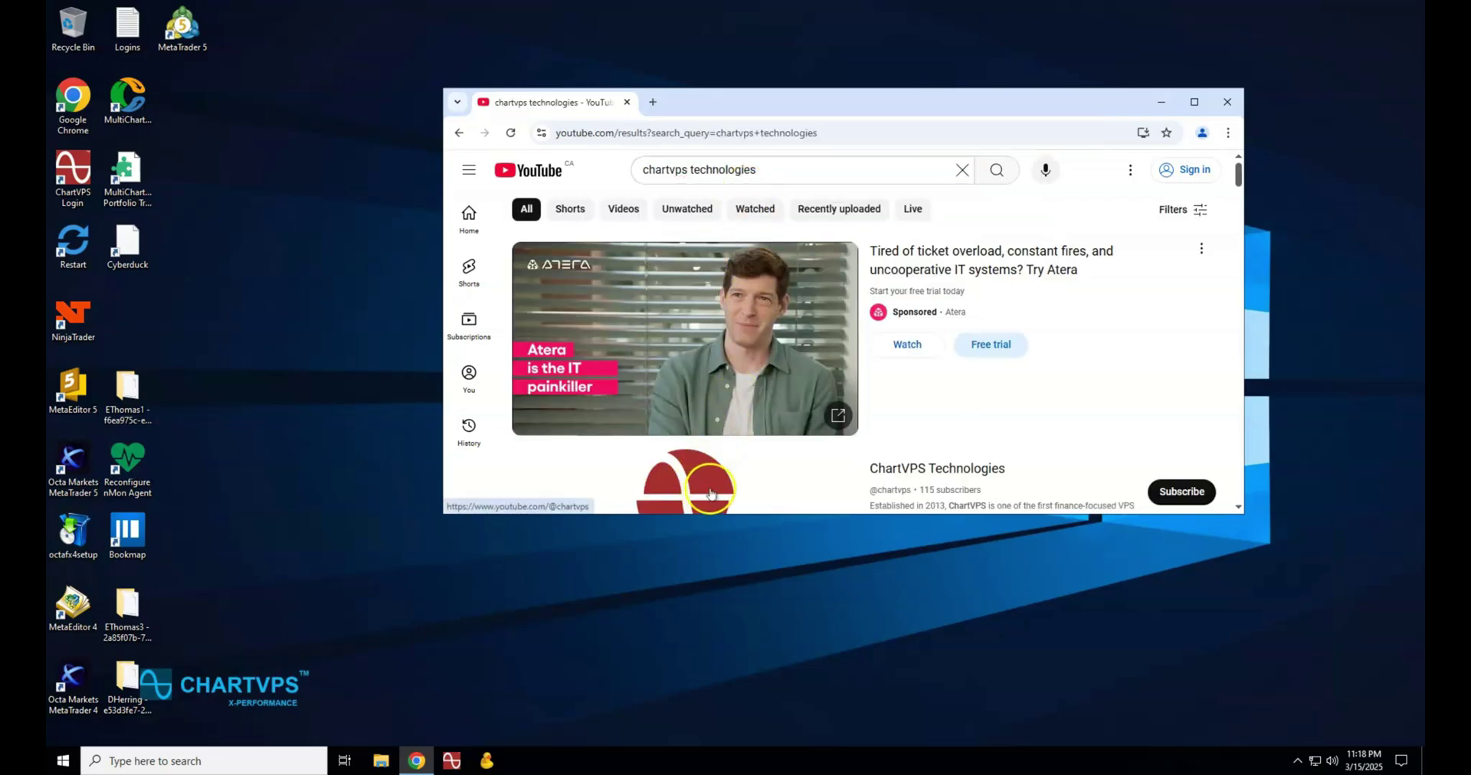
Open the ChartVPS Technologies channel from the search results and maximize the browser window.
scroll(953, 477, down, 1)
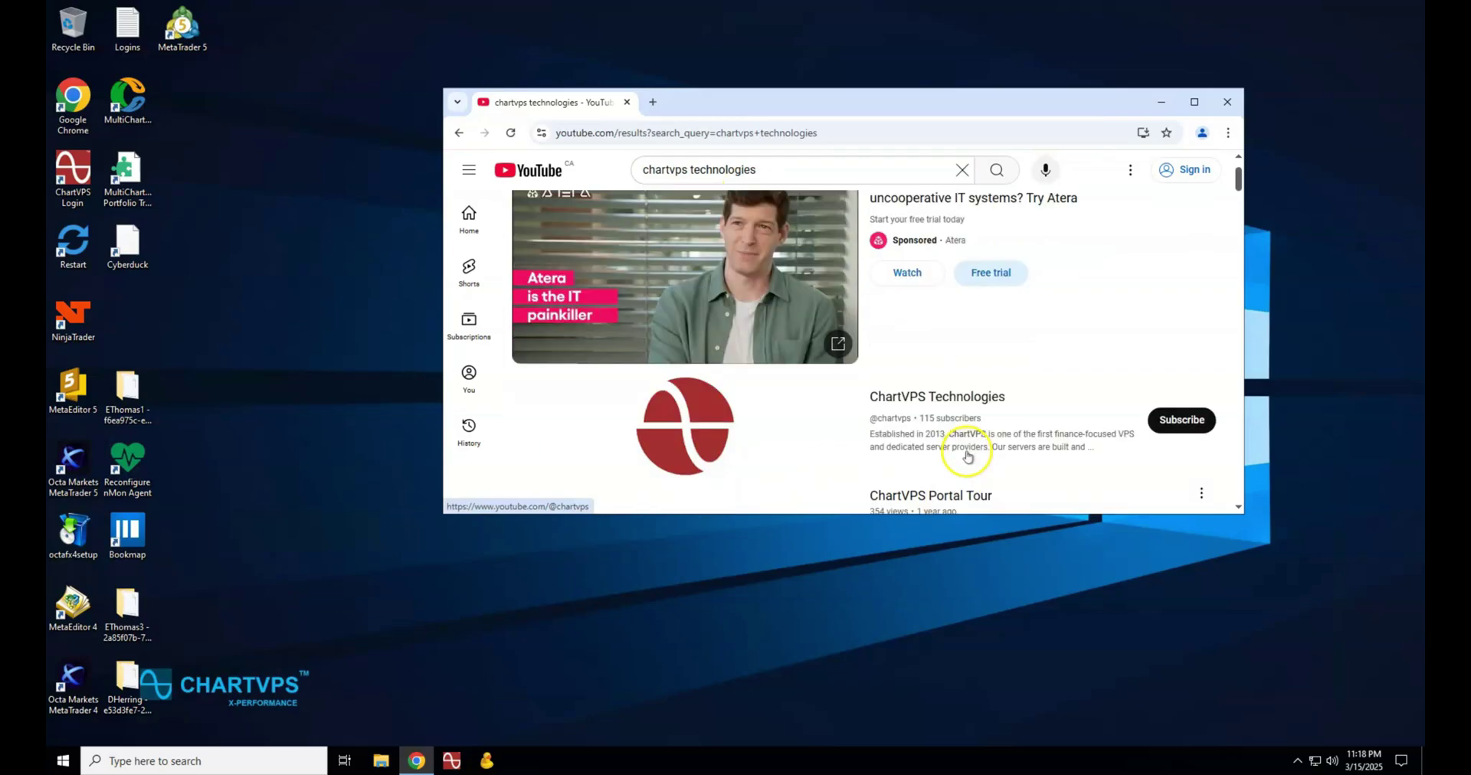
click(961, 400)
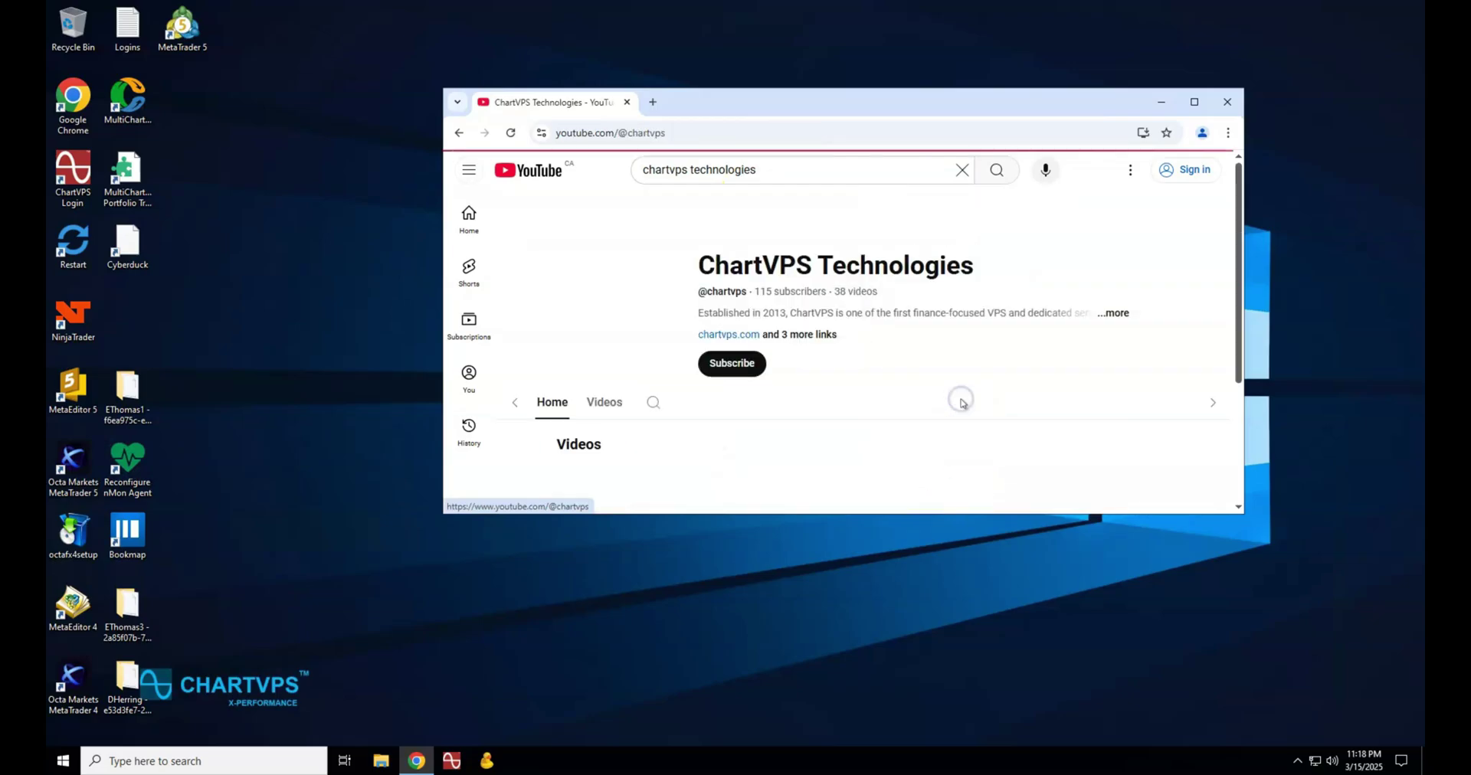
double_click(1034, 107)
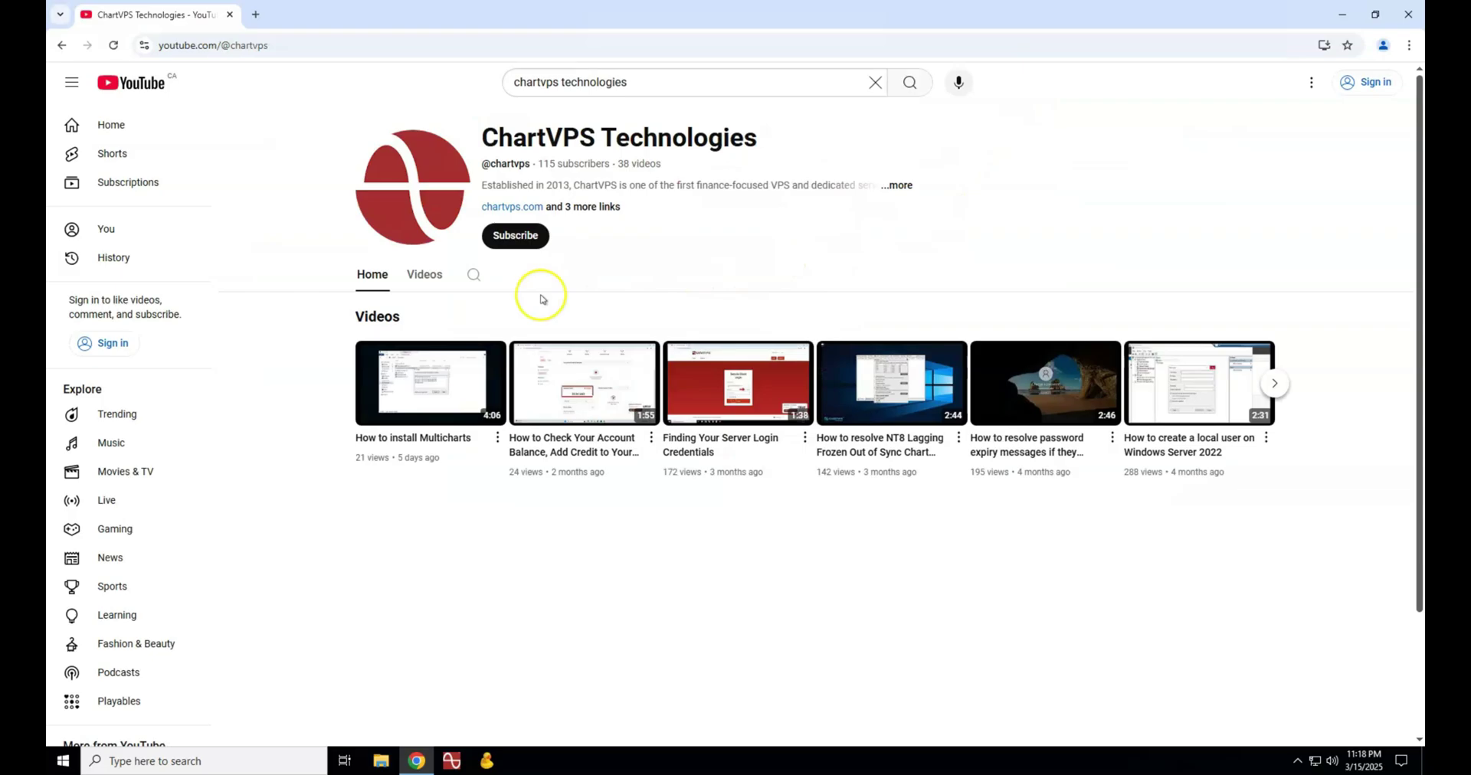
Open the ChartVPS login page and ninjatrader.com in additional browser tabs and restore the browser to a smaller window.
click(258, 17)
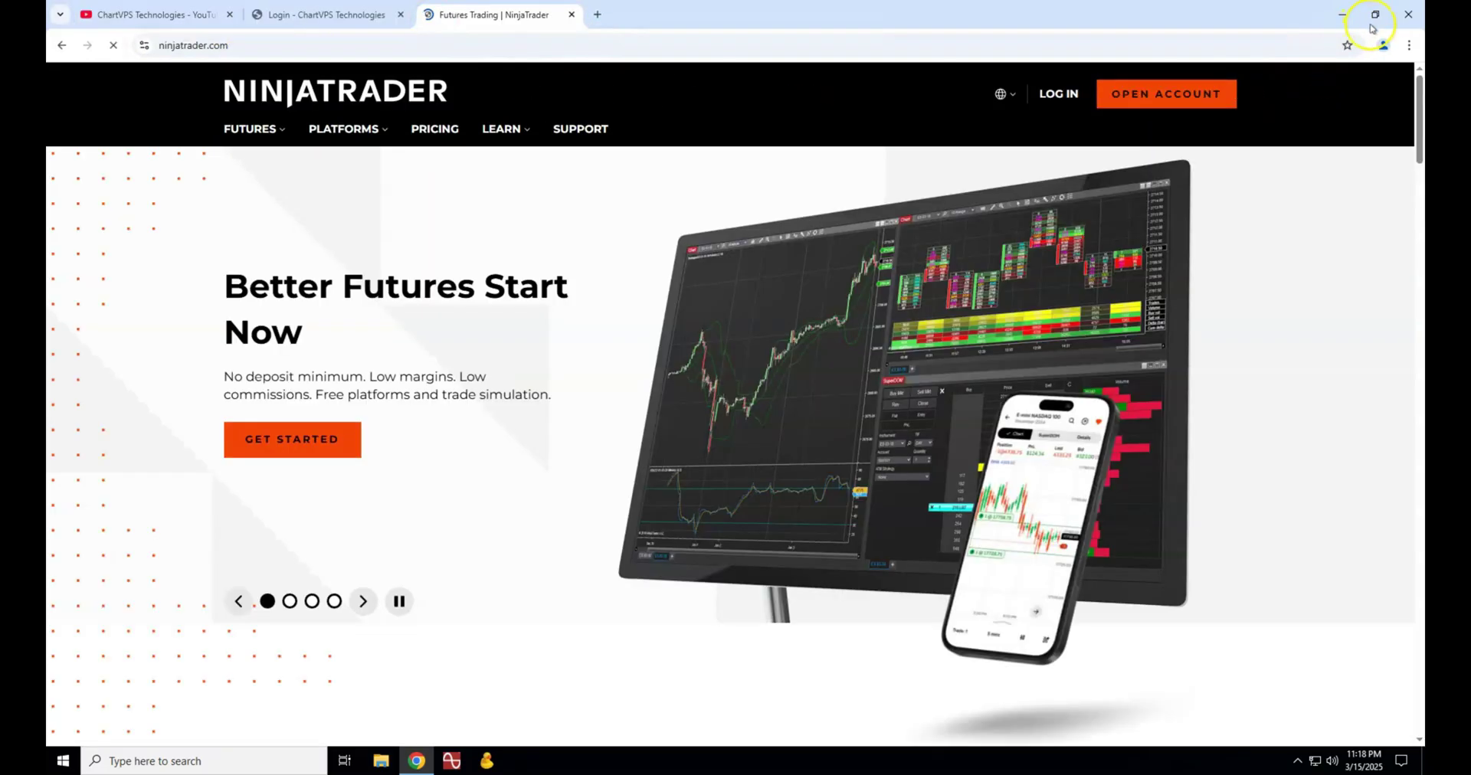
click(1372, 17)
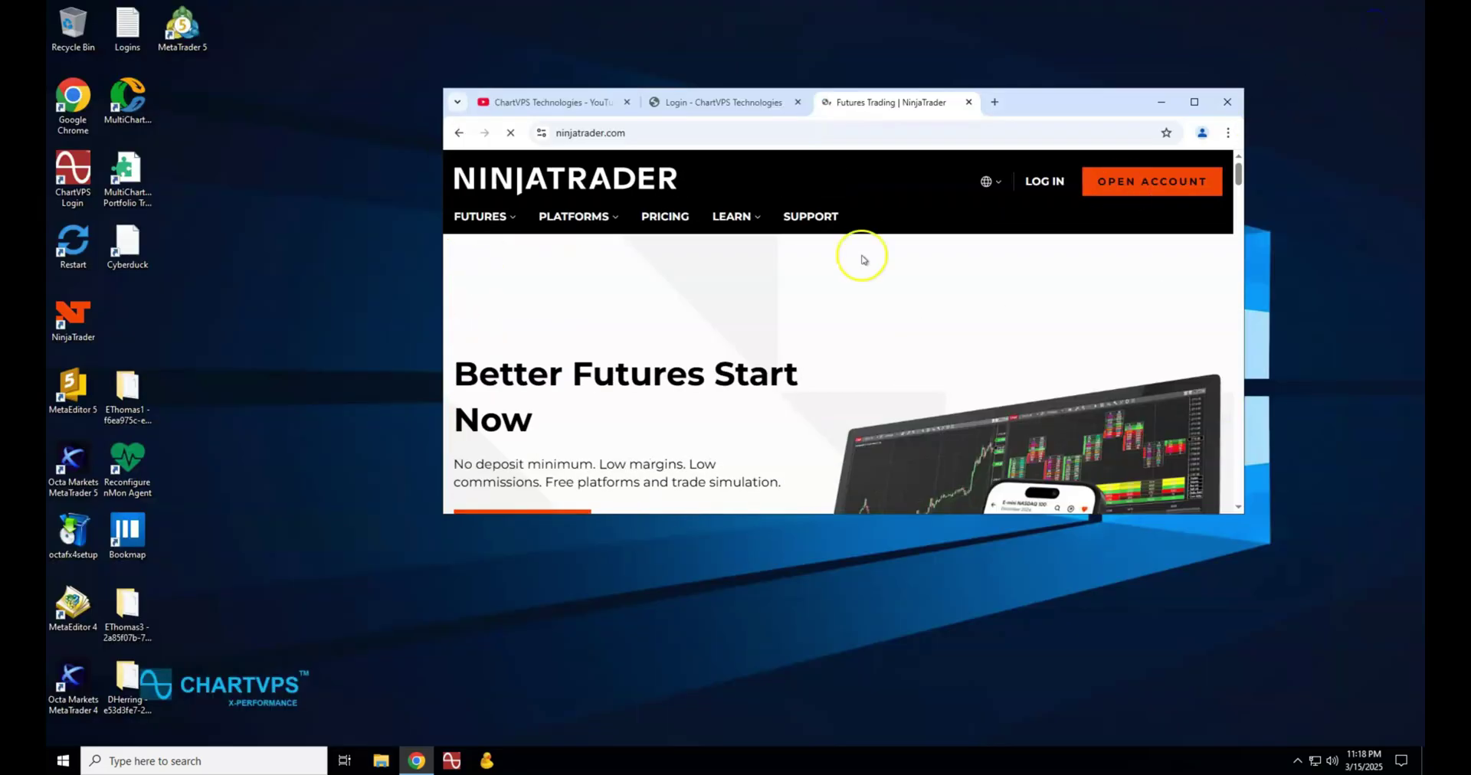
click(338, 300)
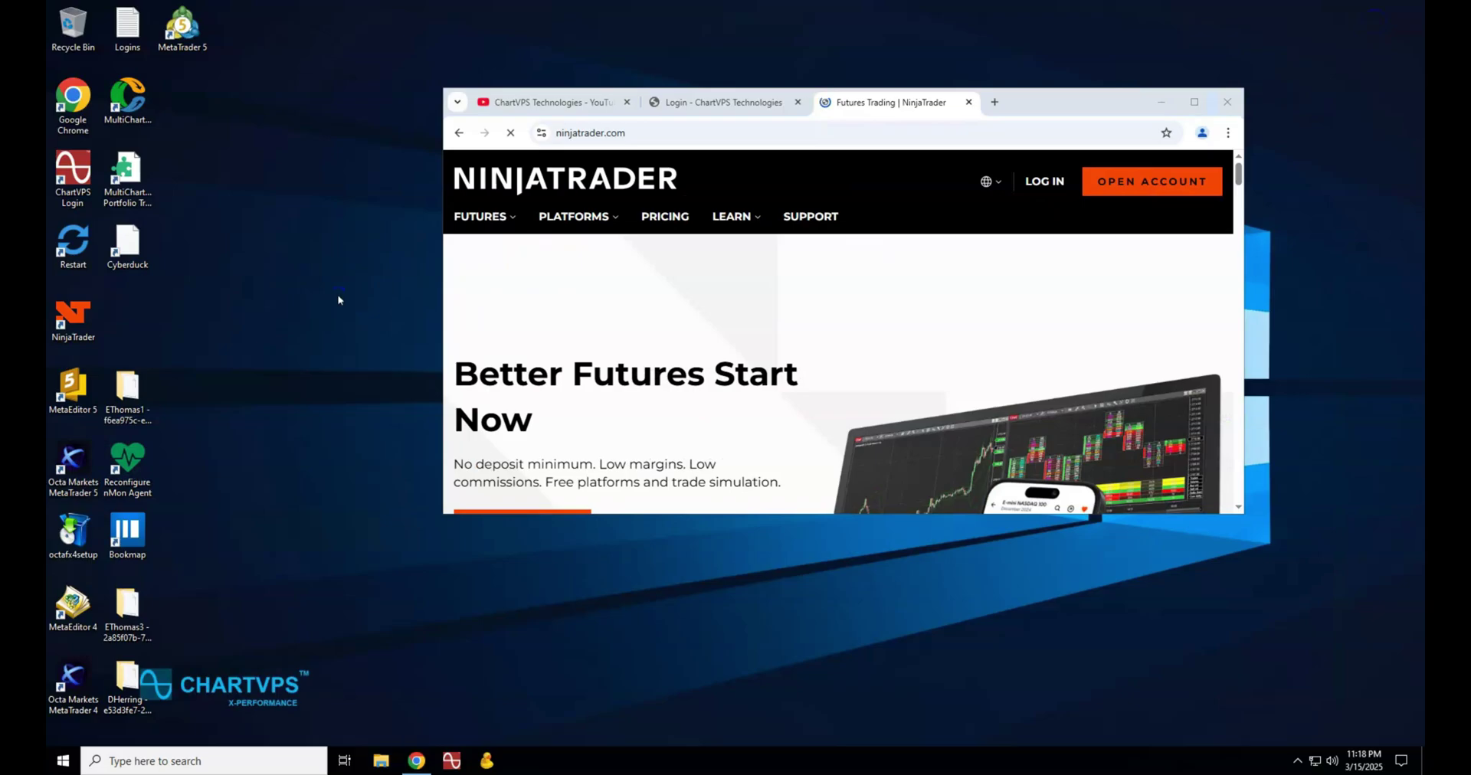
Launch Calculator and Notepad from Windows search while the browser remains open.
click(67, 757)
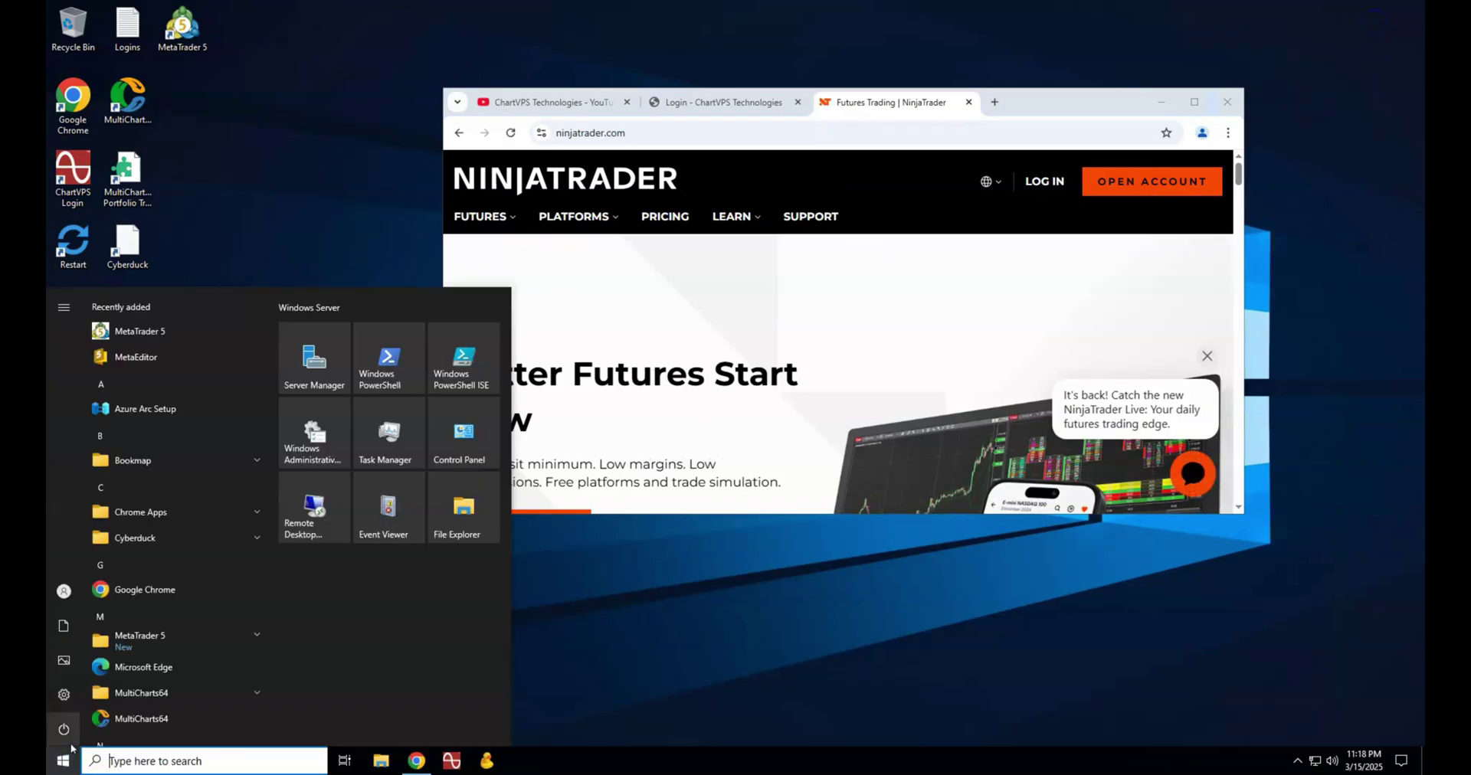
text(calculat)
key(Return)
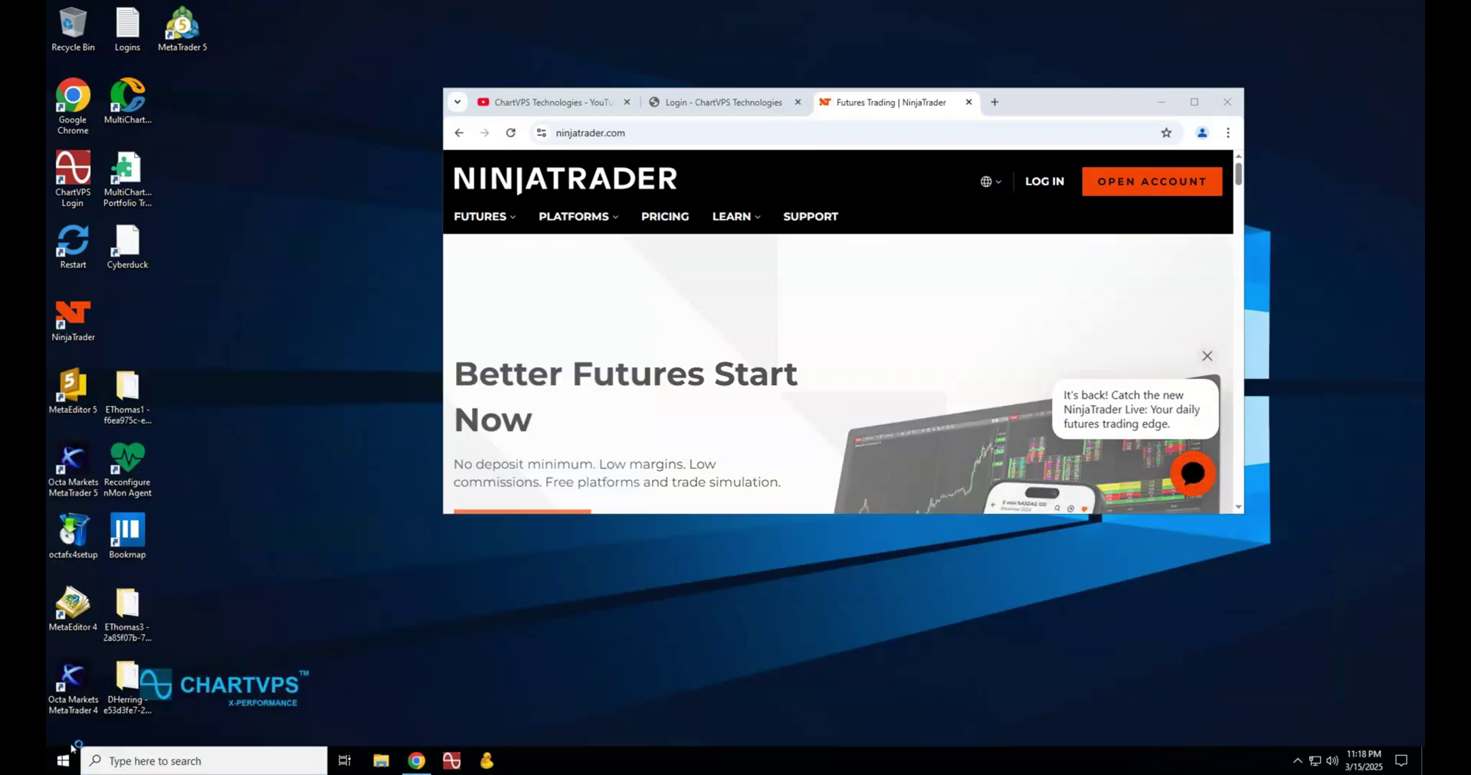
click(57, 764)
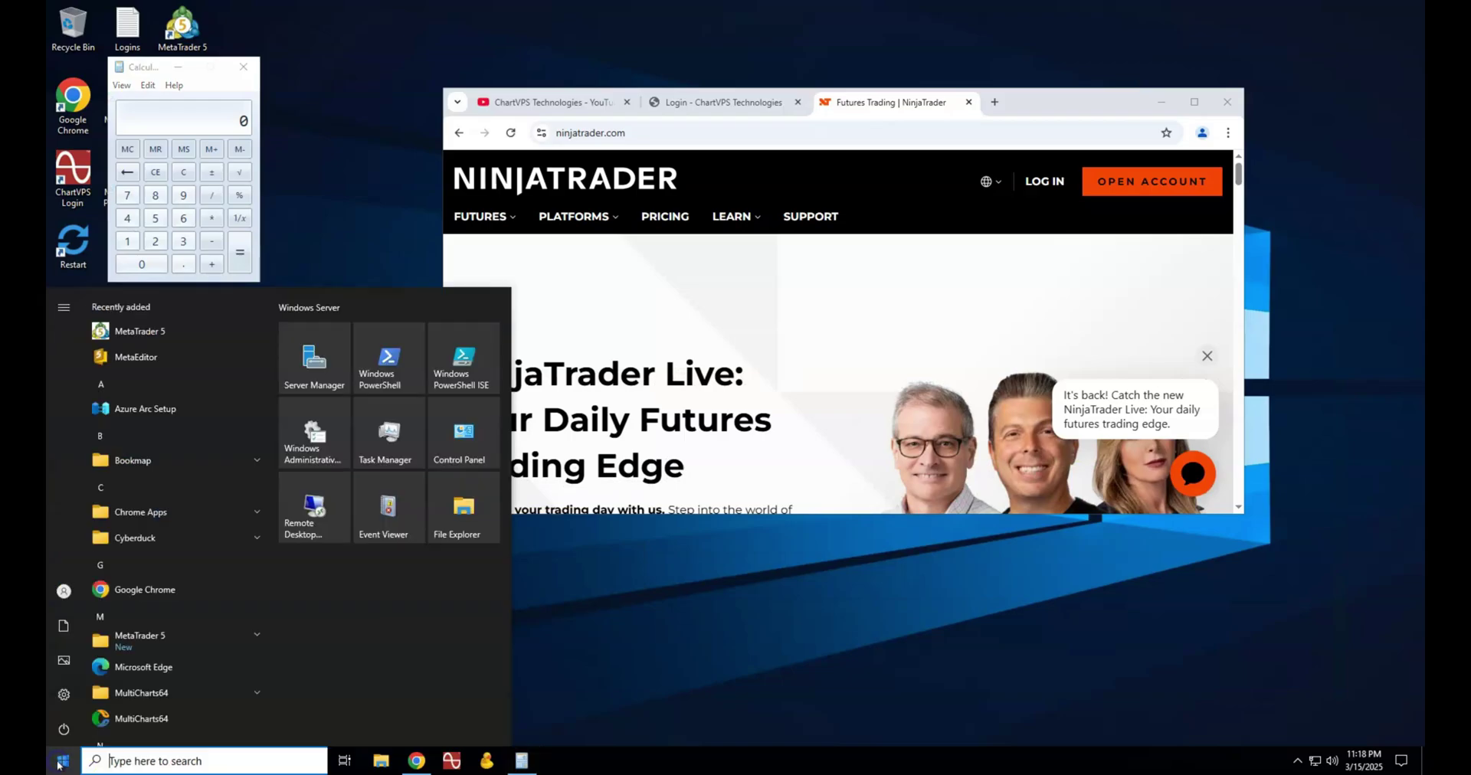
text(notepad)
key(Return)
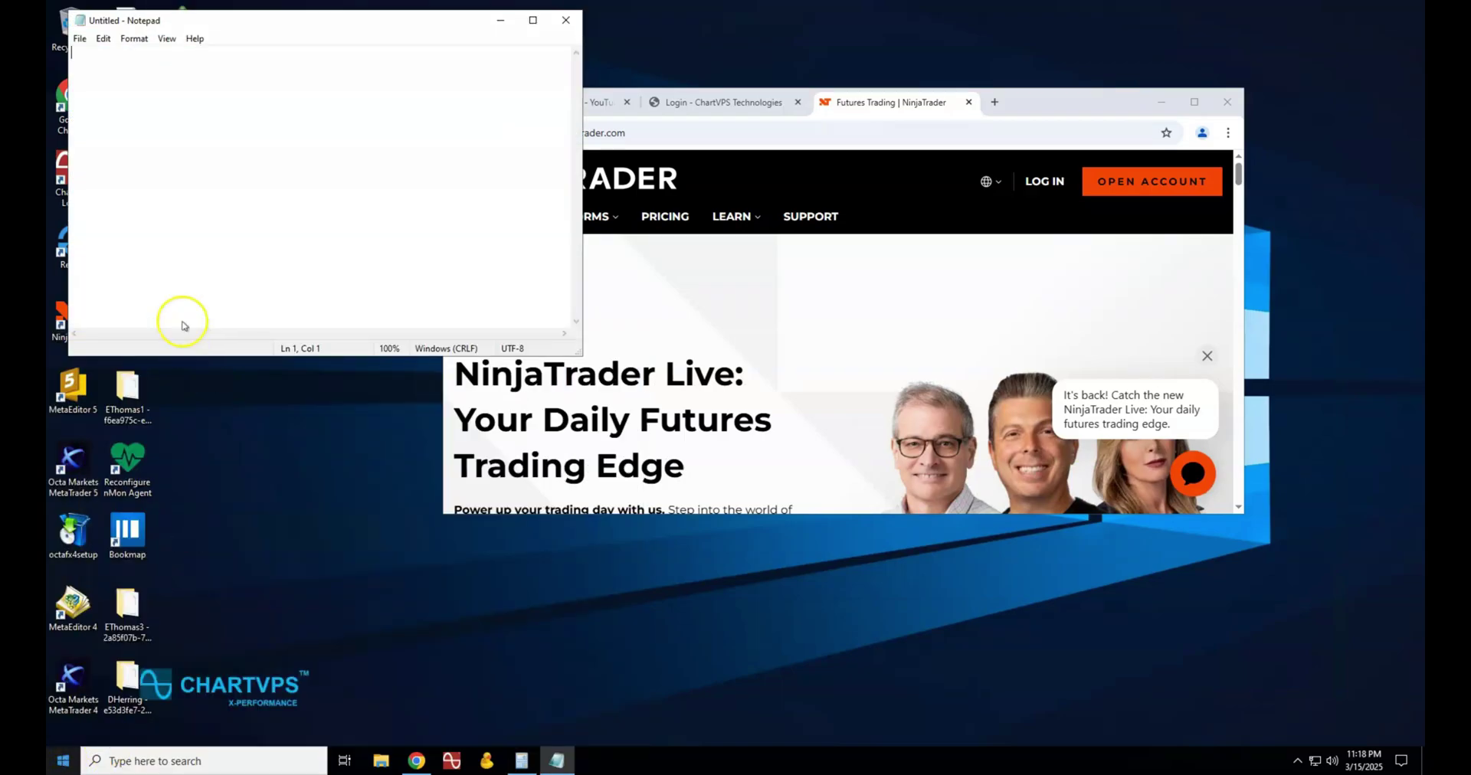
Move the Notepad window down clear of Calculator and close the Chrome window with all its tabs.
drag(401, 168, 538, 400)
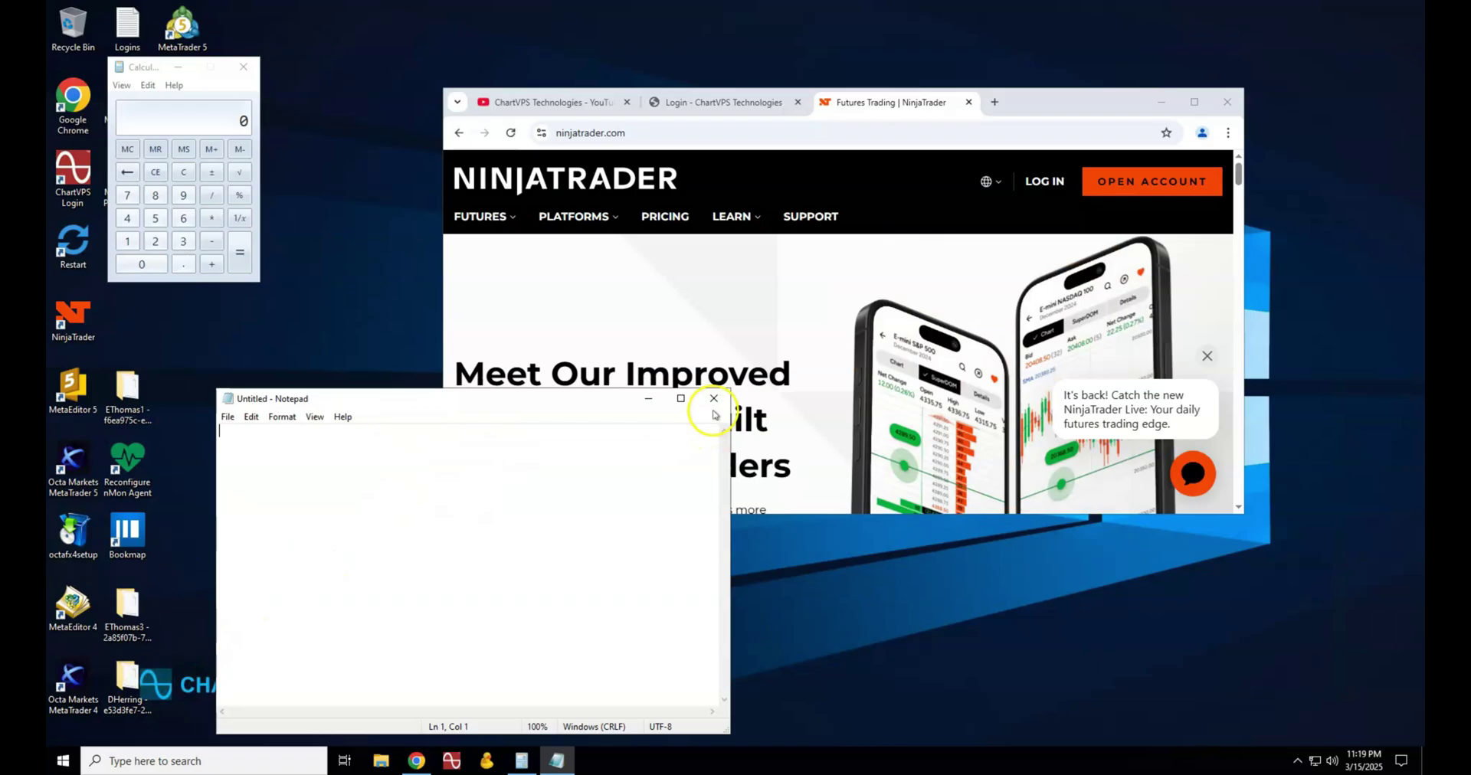
click(1226, 102)
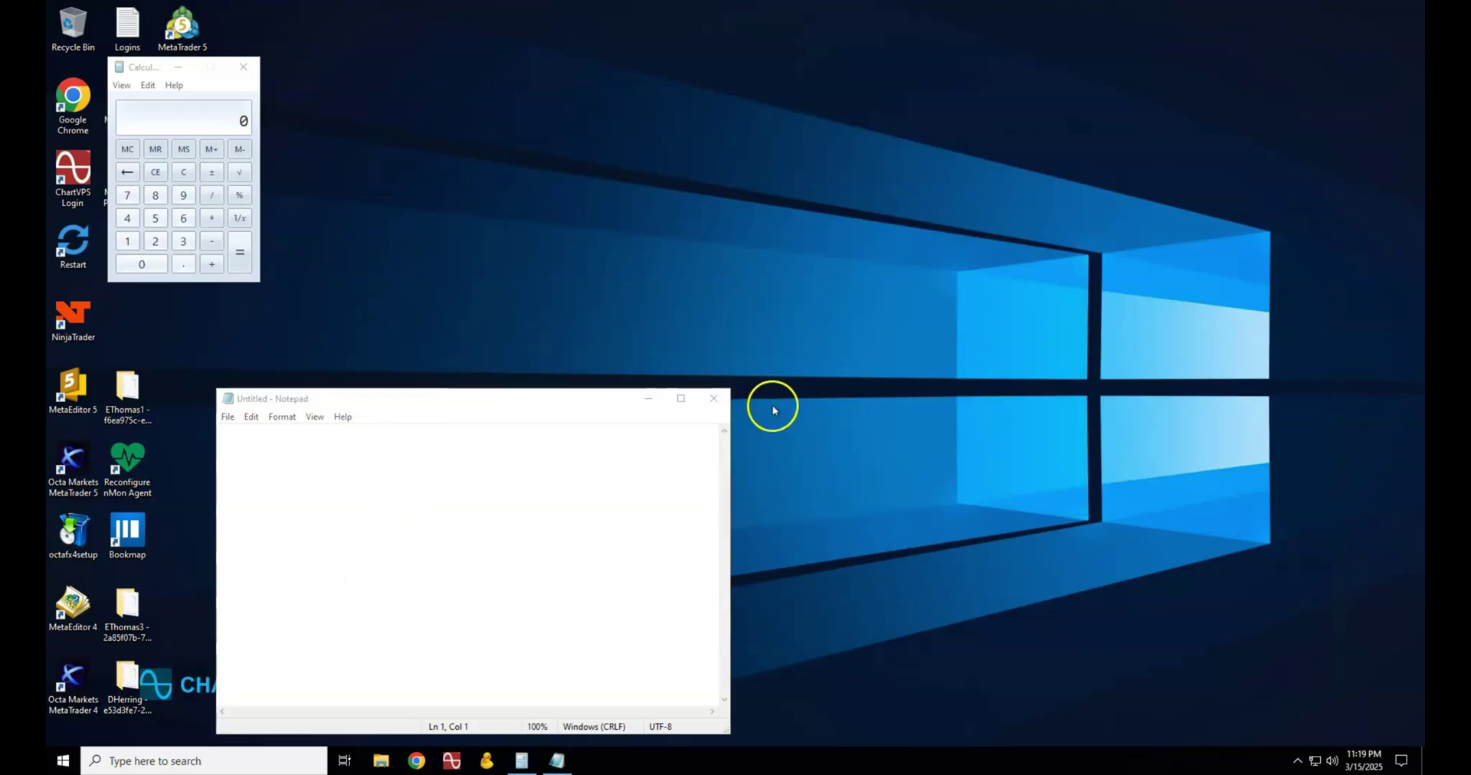
Close the Notepad and Calculator windows.
click(716, 400)
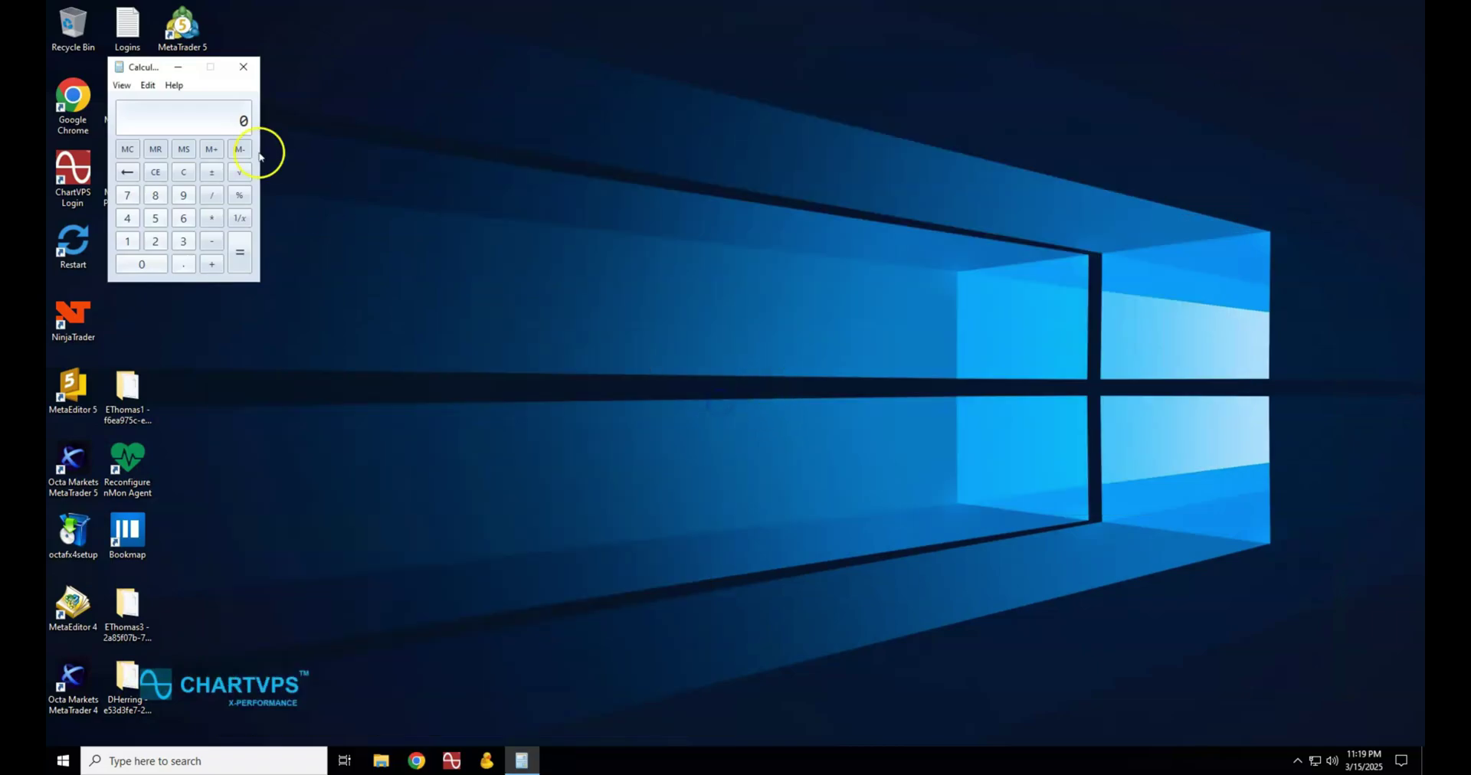
click(244, 68)
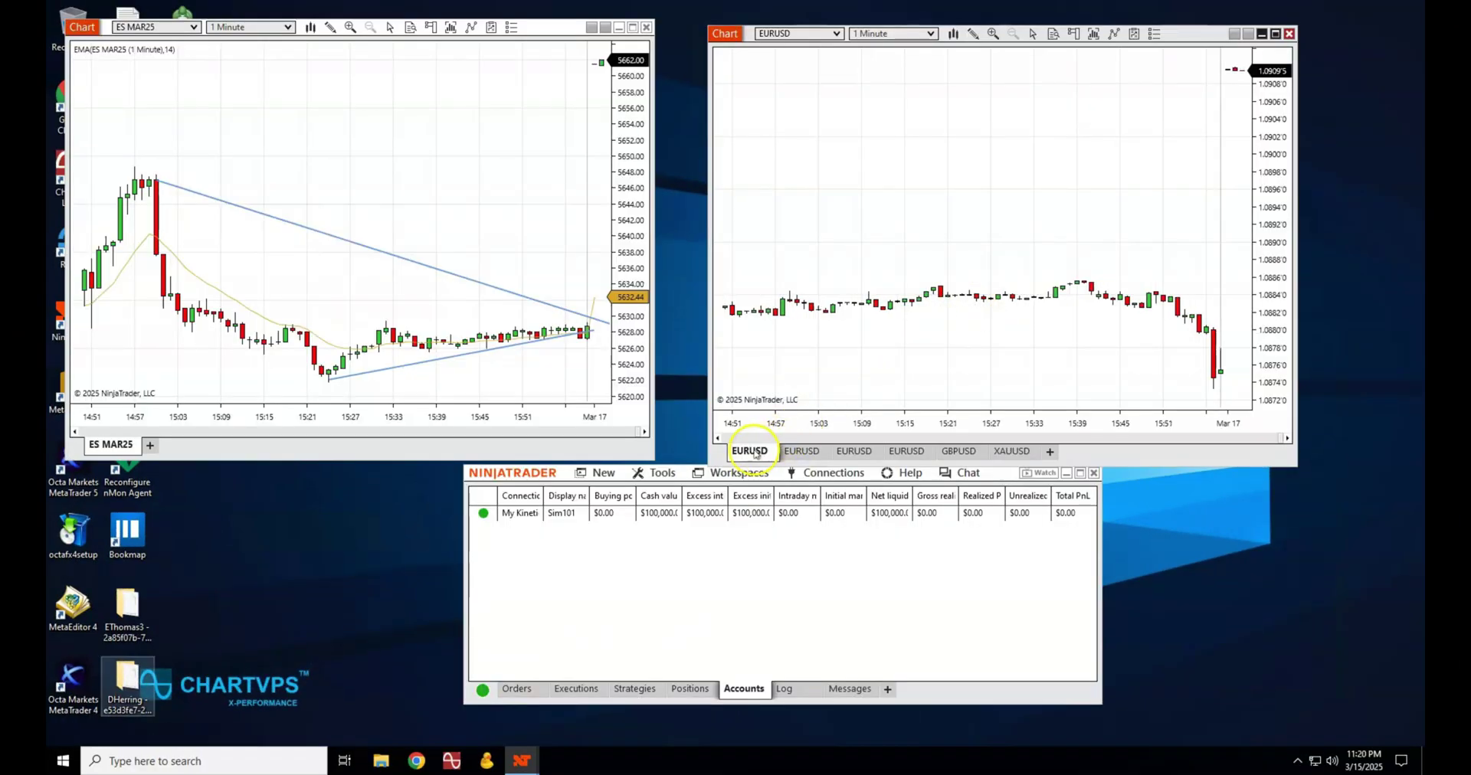
Set the crosshair to Local on the 1-minute EURUSD chart and to Off on the 5-minute EURUSD chart.
click(1030, 35)
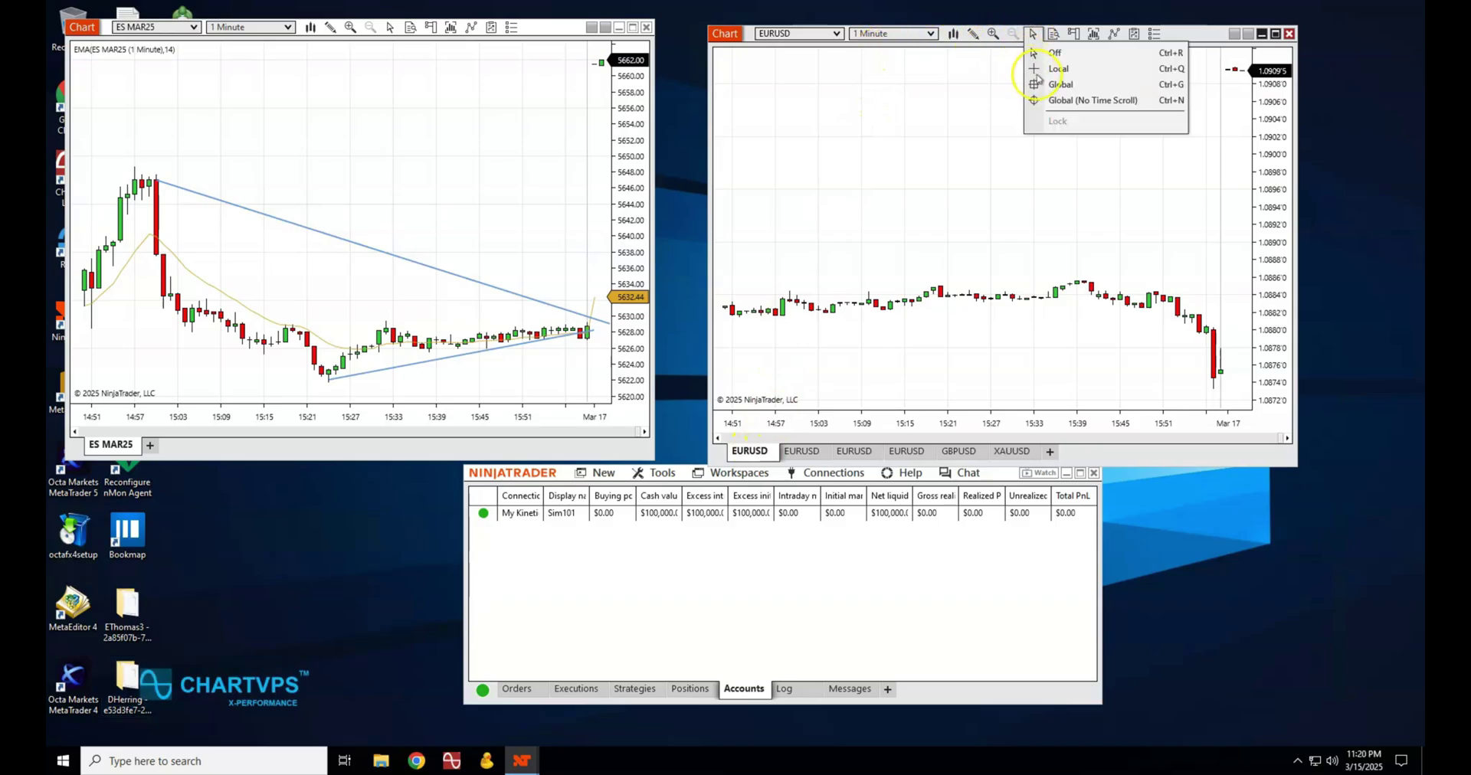
click(1039, 70)
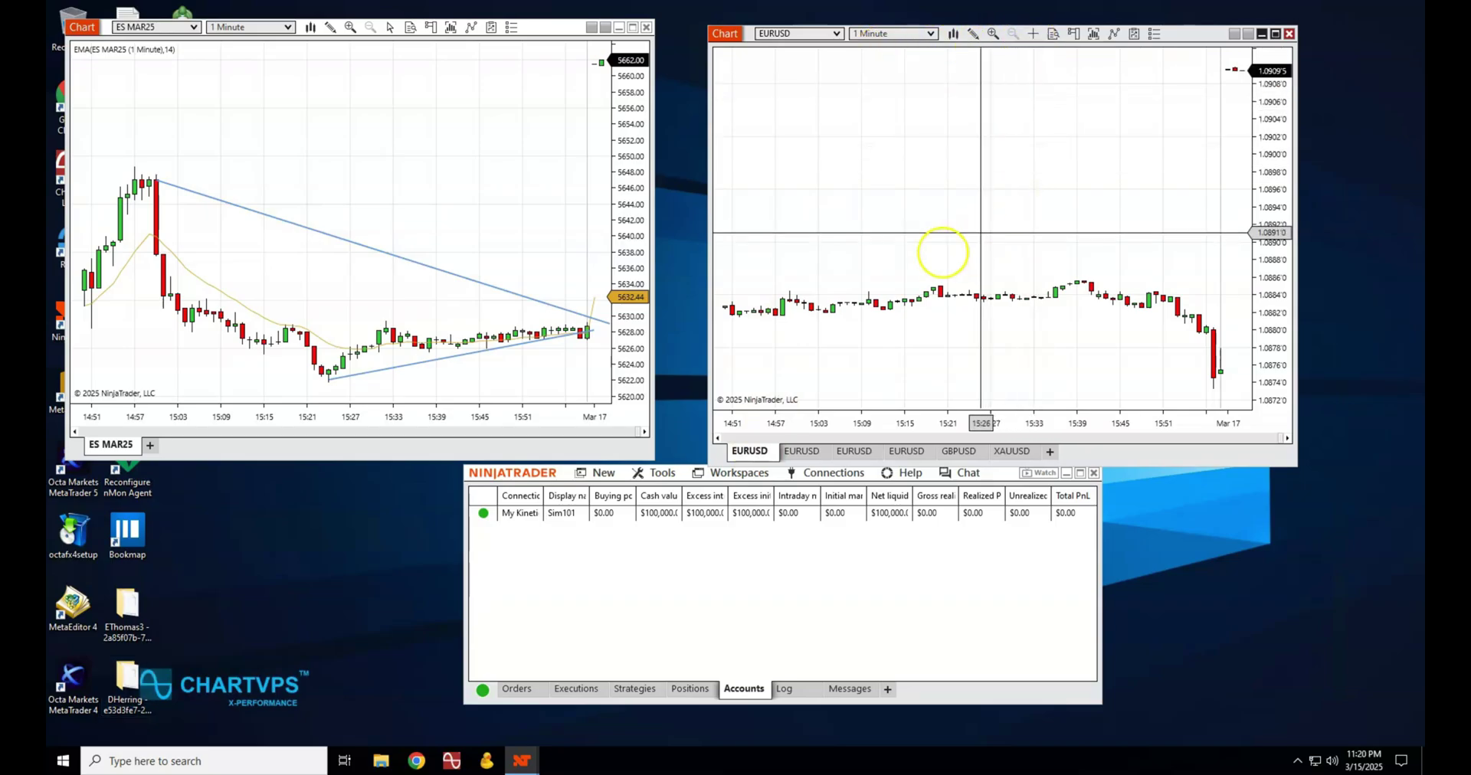
click(800, 452)
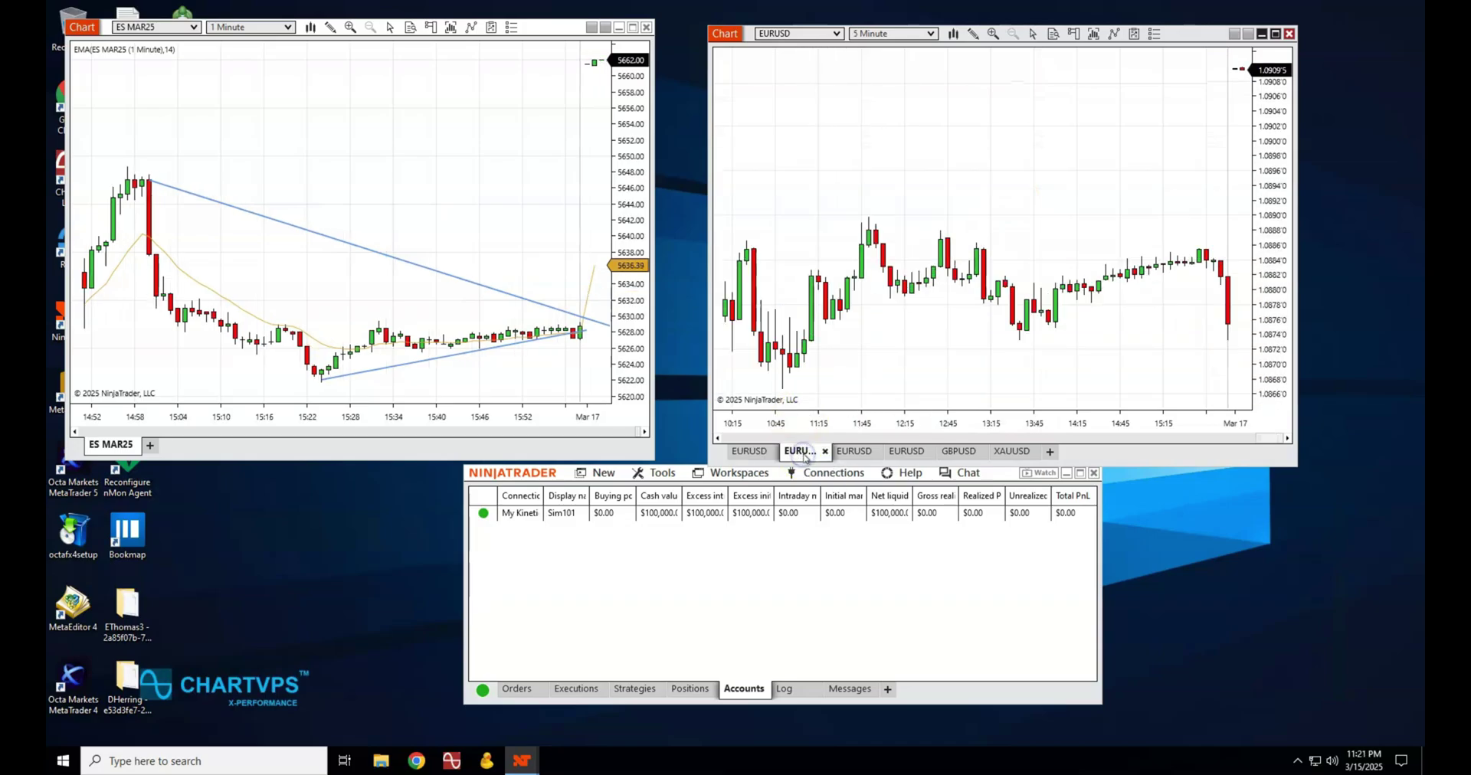
click(1035, 35)
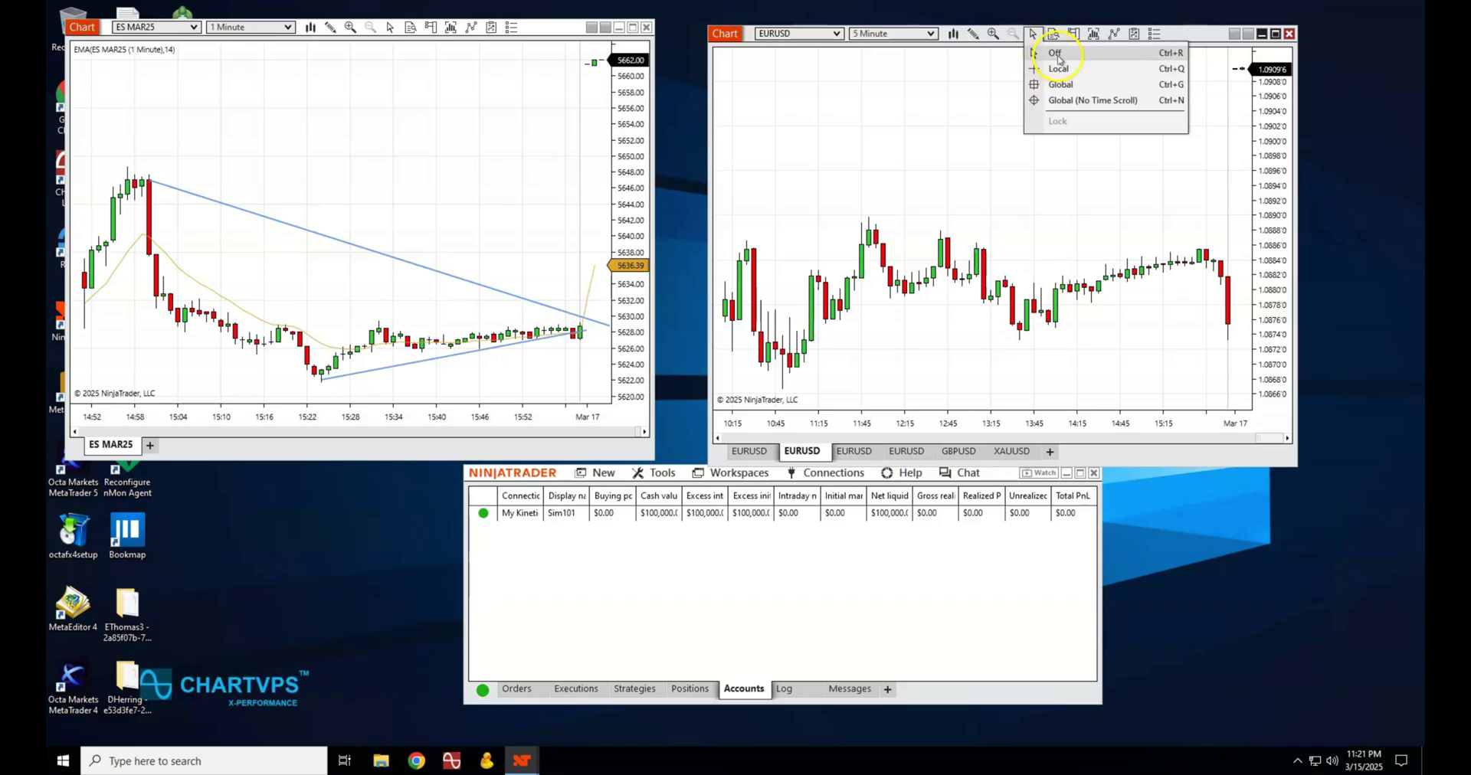
click(1057, 55)
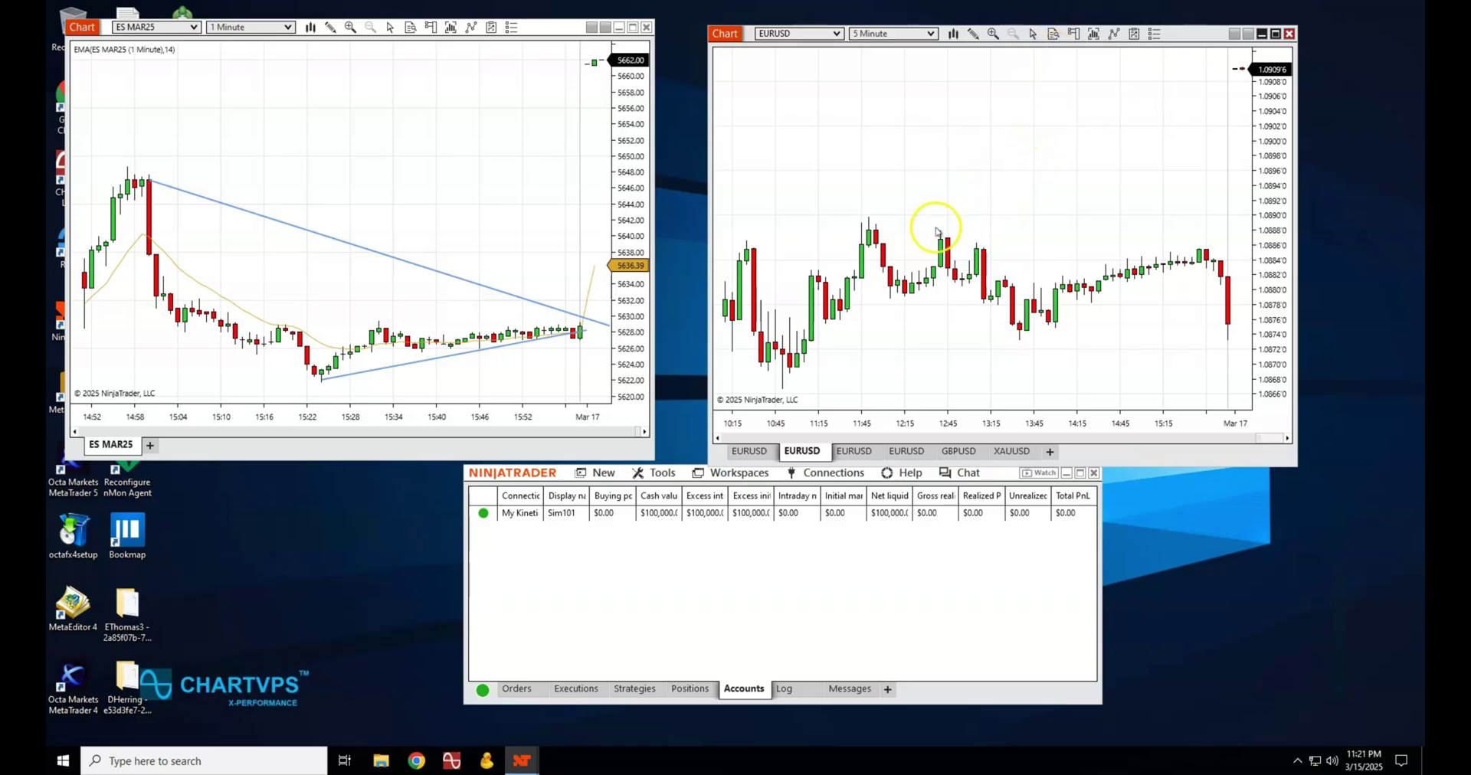
Return to the 1-minute EURUSD chart and review its crosshair options without changing the selection.
click(747, 452)
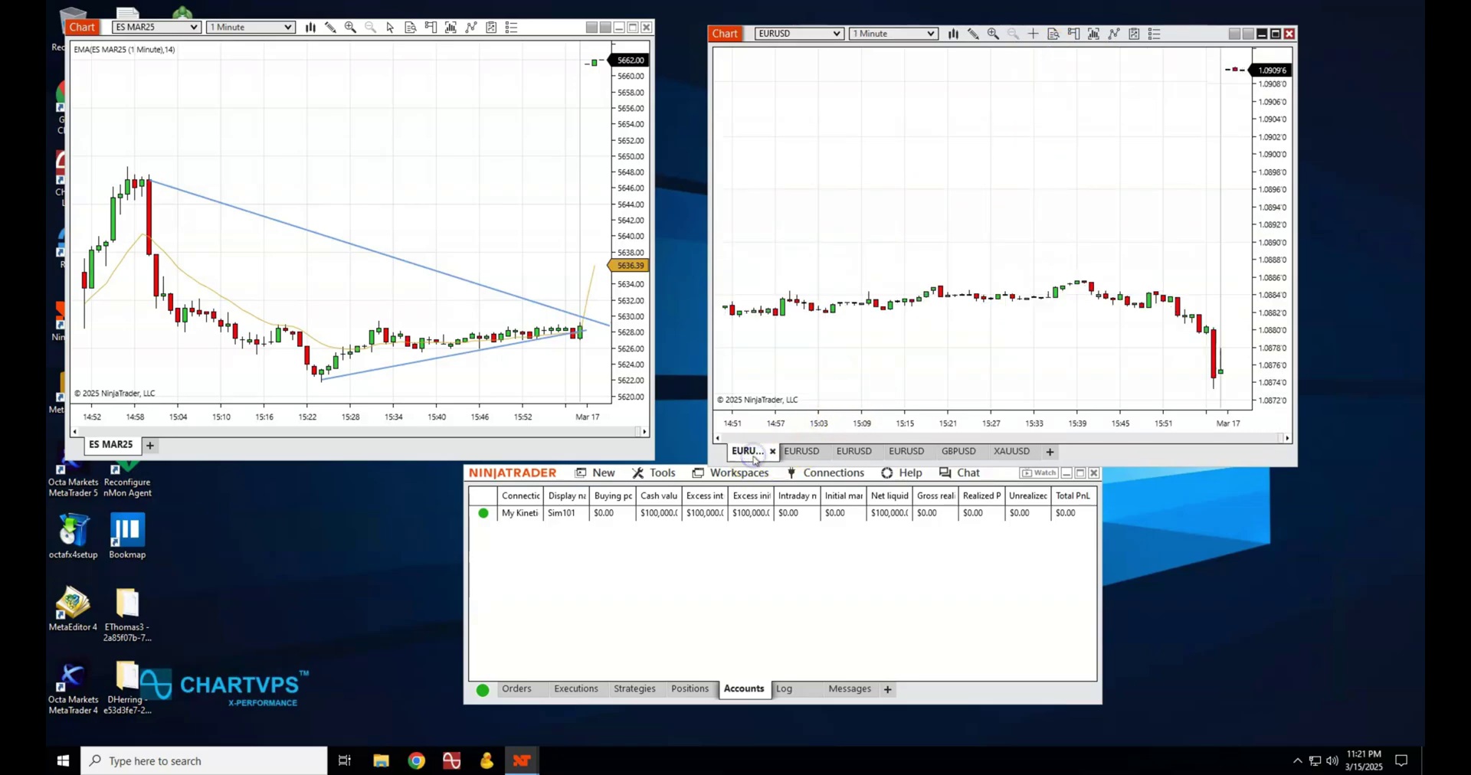
click(1034, 34)
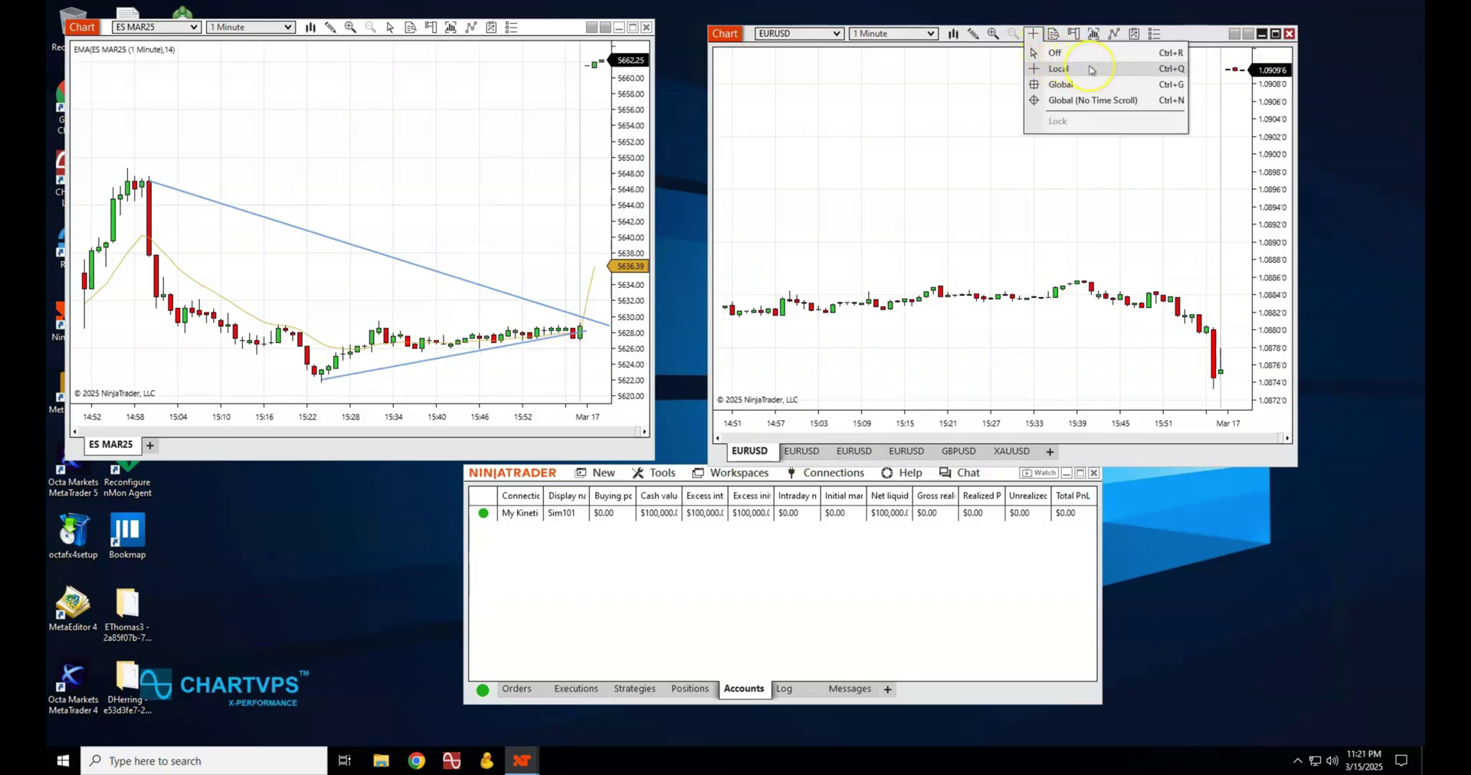
click(977, 149)
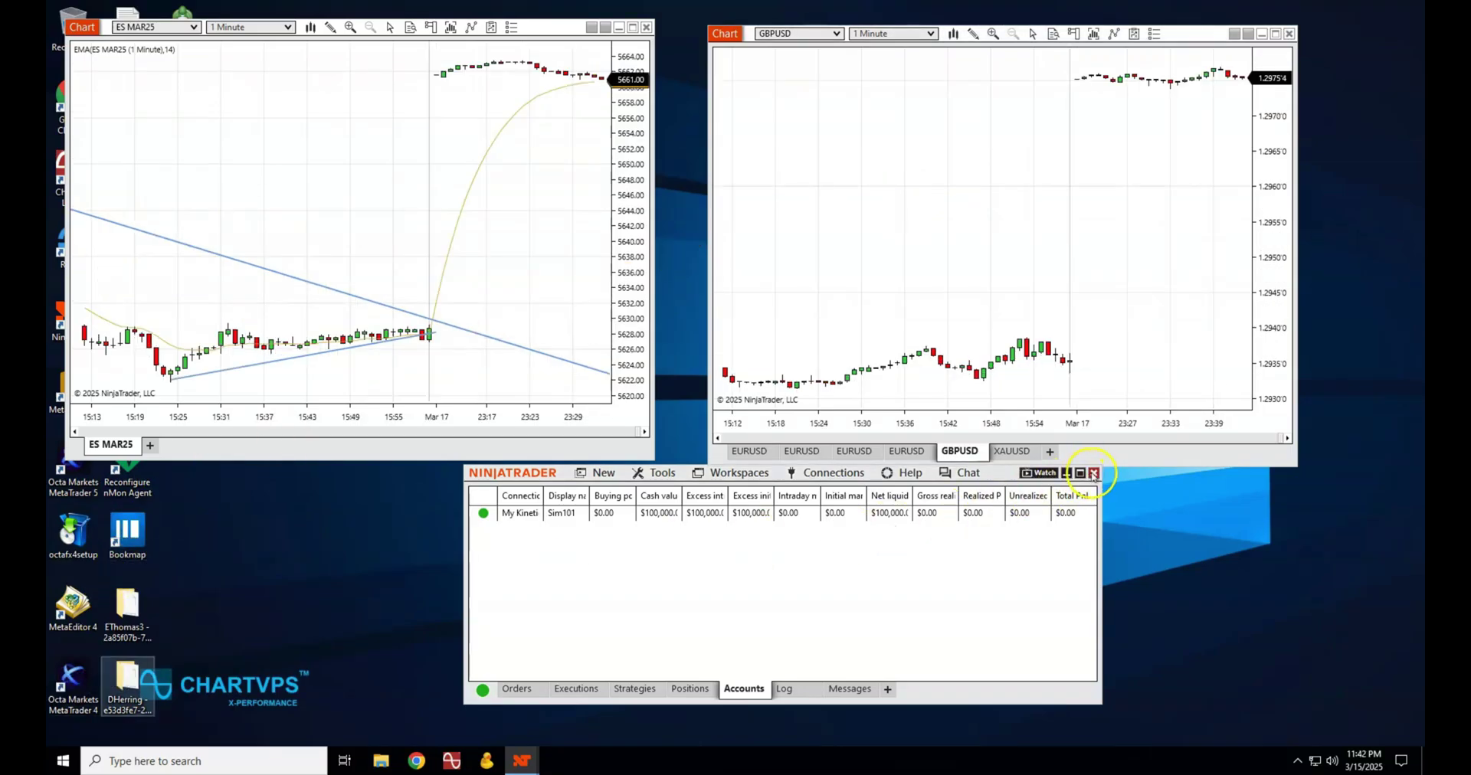
Exit NinjaTrader and save the workspace 'test1'.
click(1093, 474)
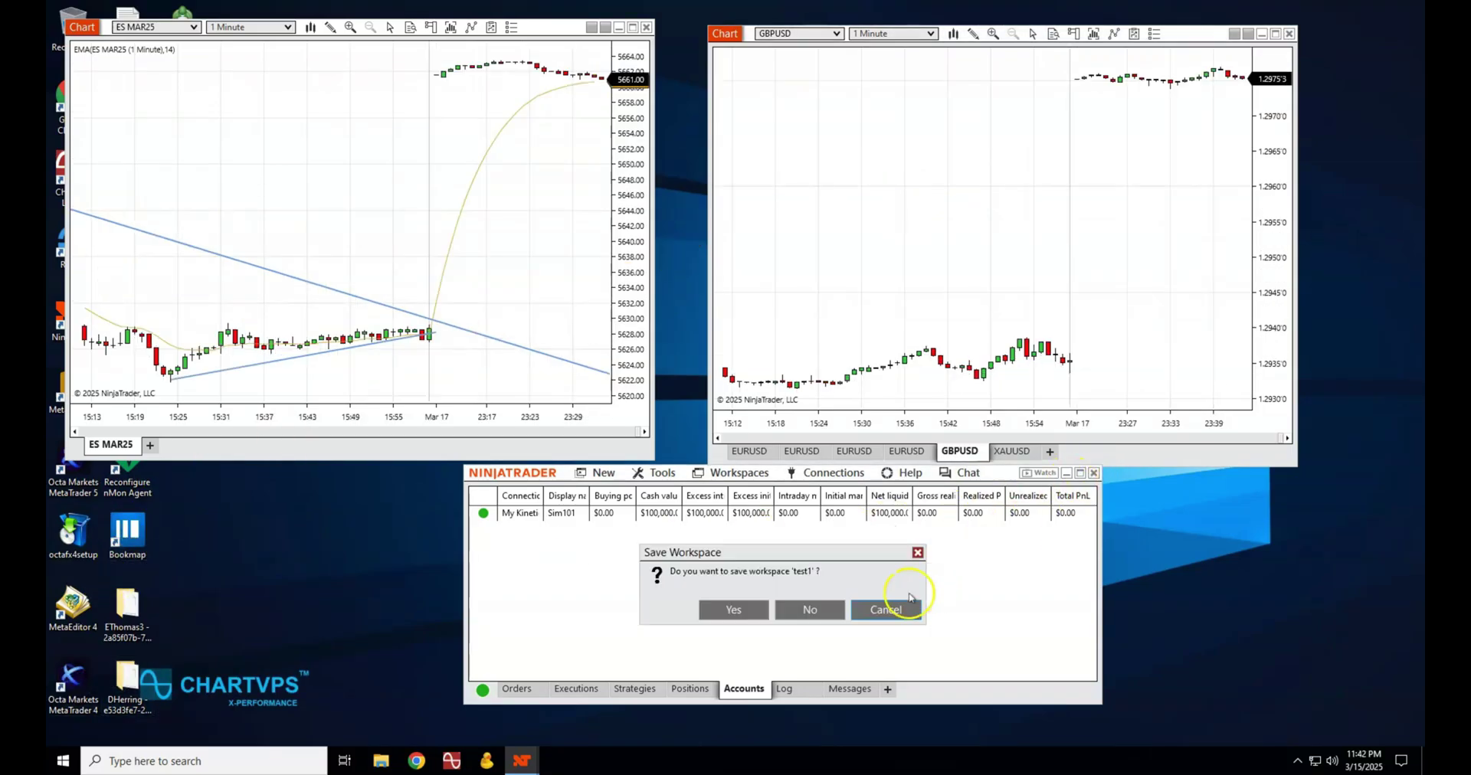
click(735, 611)
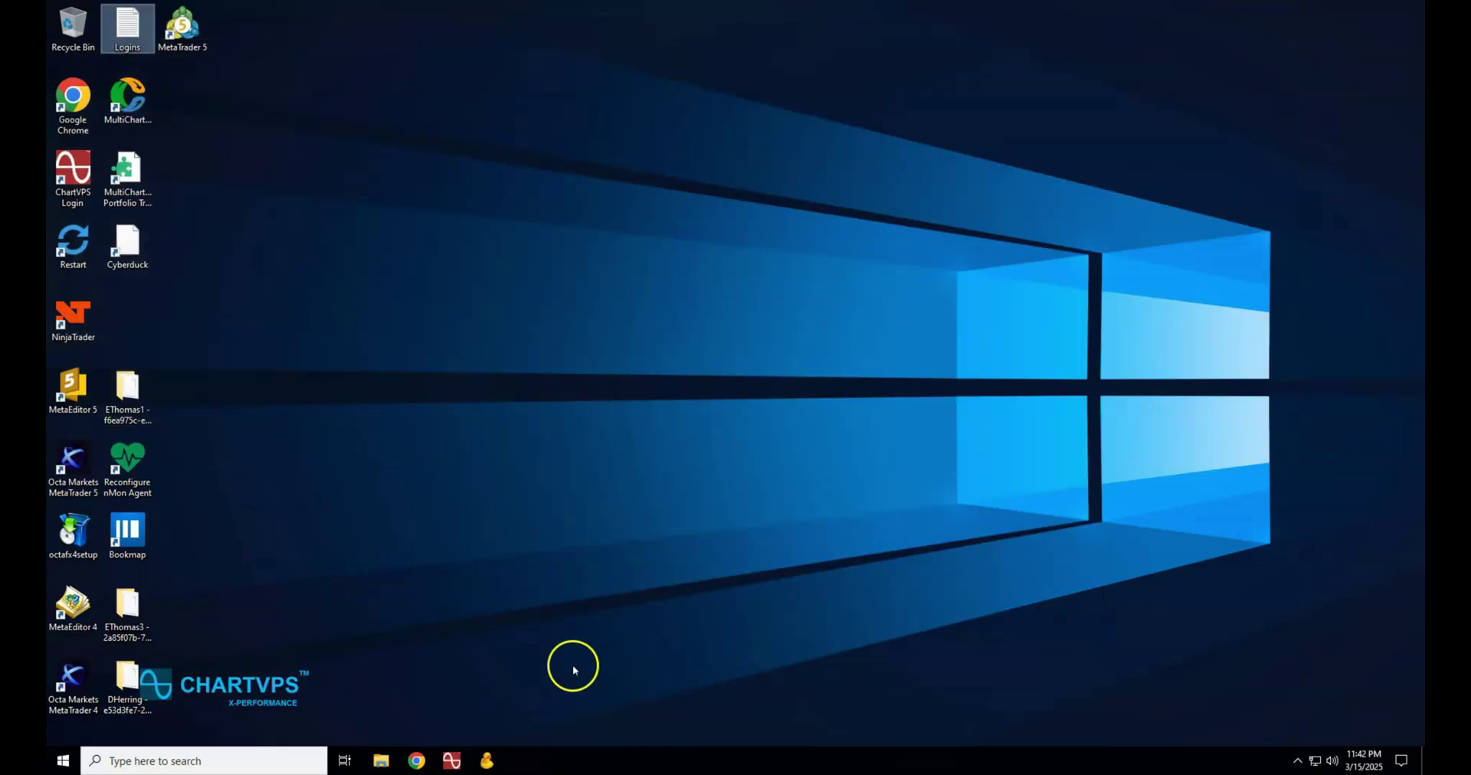
Open the db folder inside Documents\NinjaTrader 8 in File Explorer.
click(381, 761)
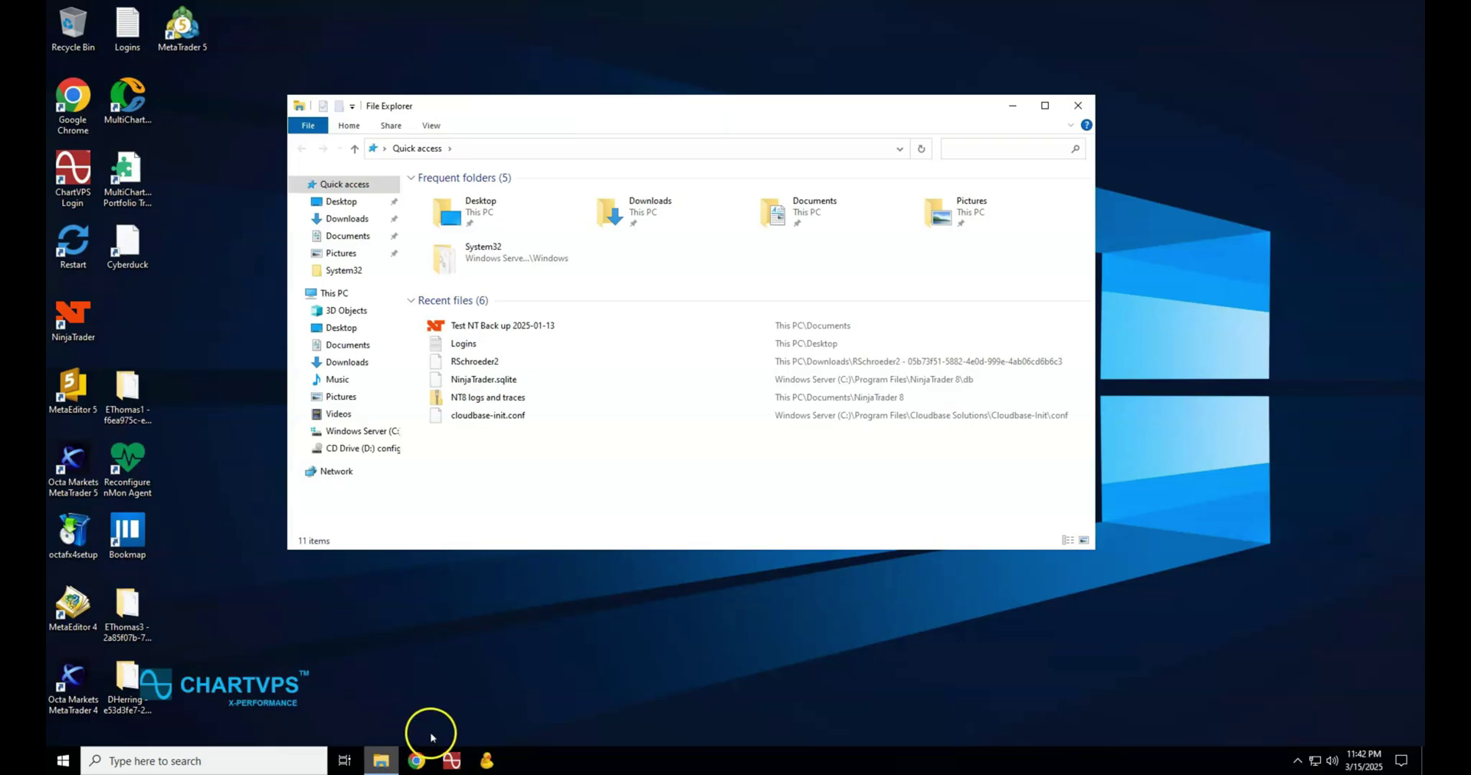
click(356, 243)
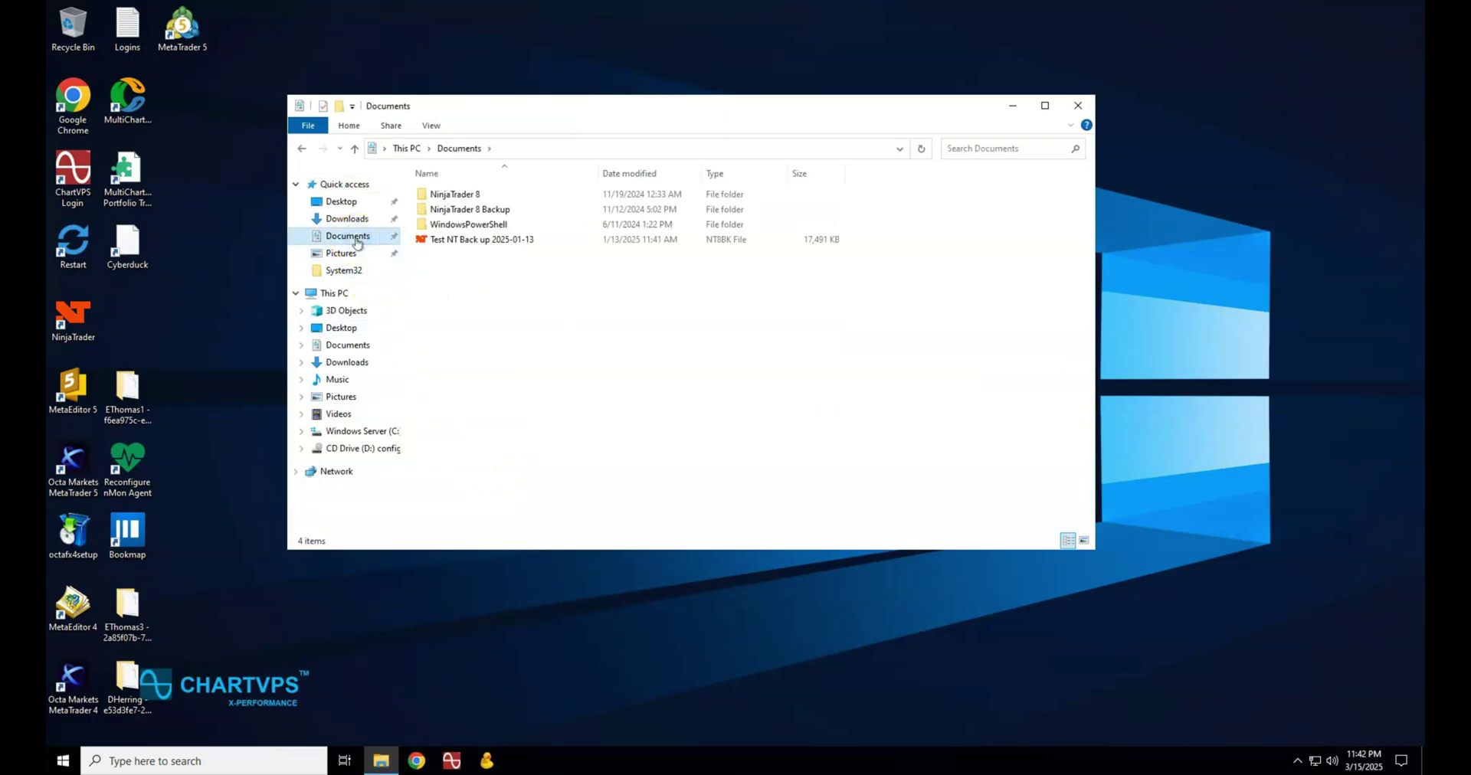
click(454, 197)
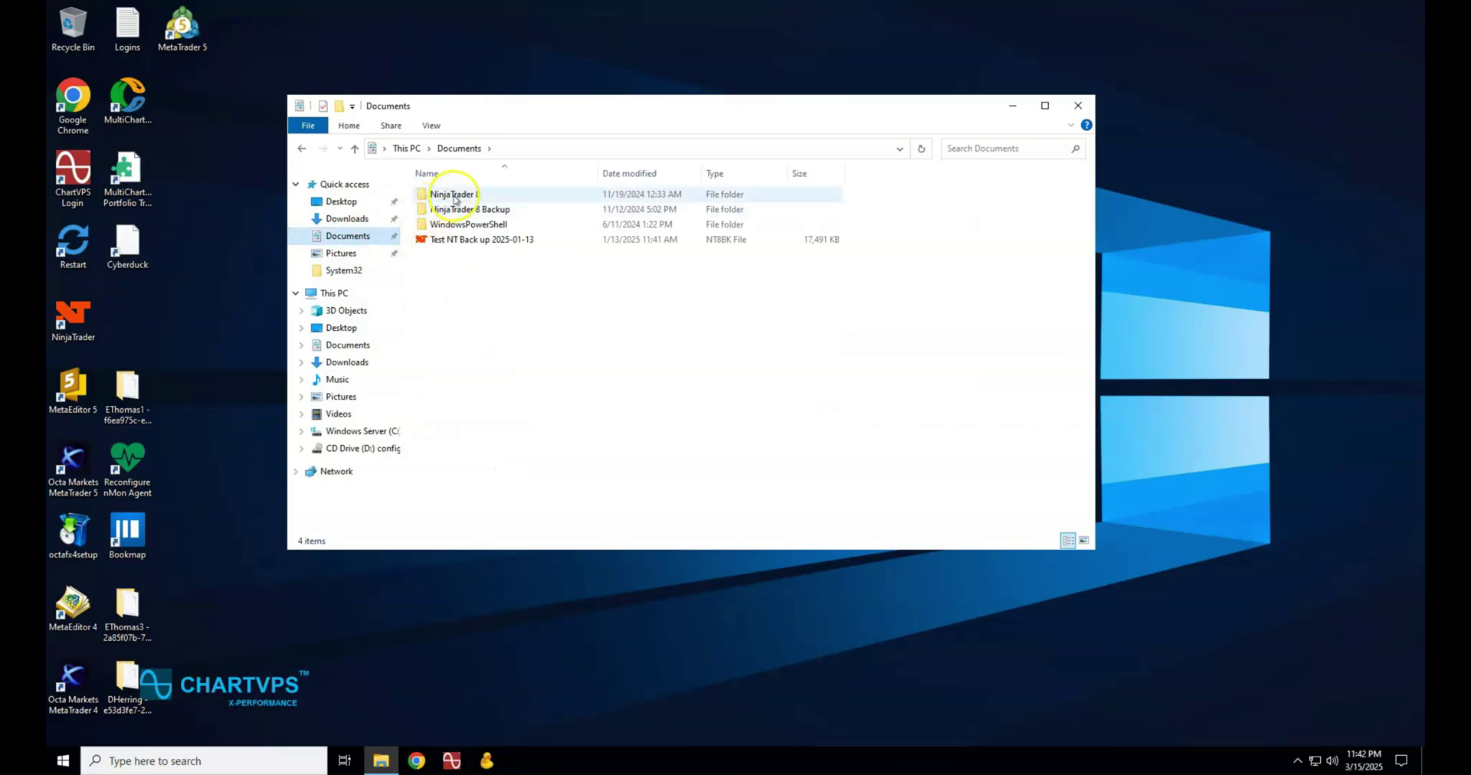
double_click(454, 198)
double_click(445, 224)
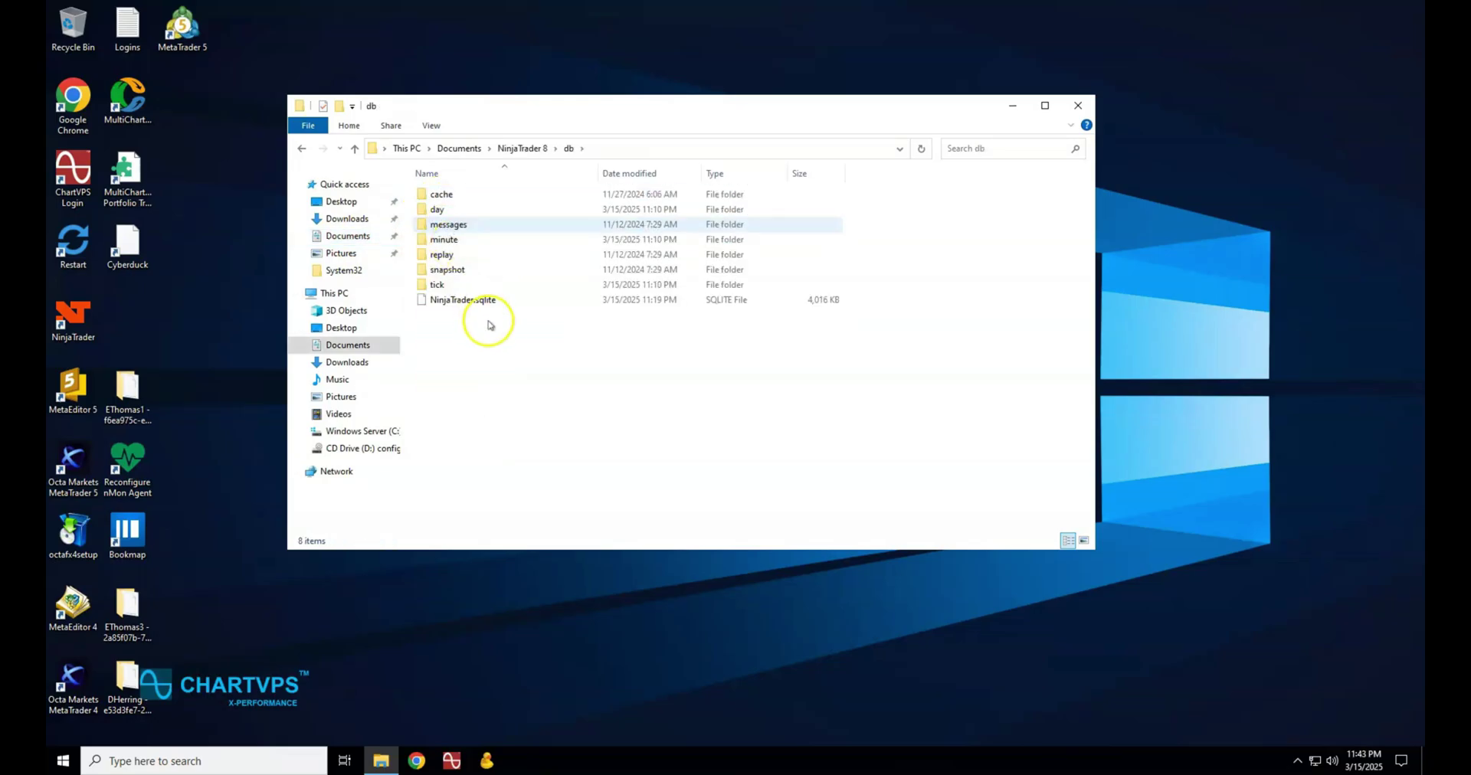
Permanently delete all the folders and the NinjaTrader.sqlite file in the db folder and close File Explorer.
drag(491, 325, 433, 180)
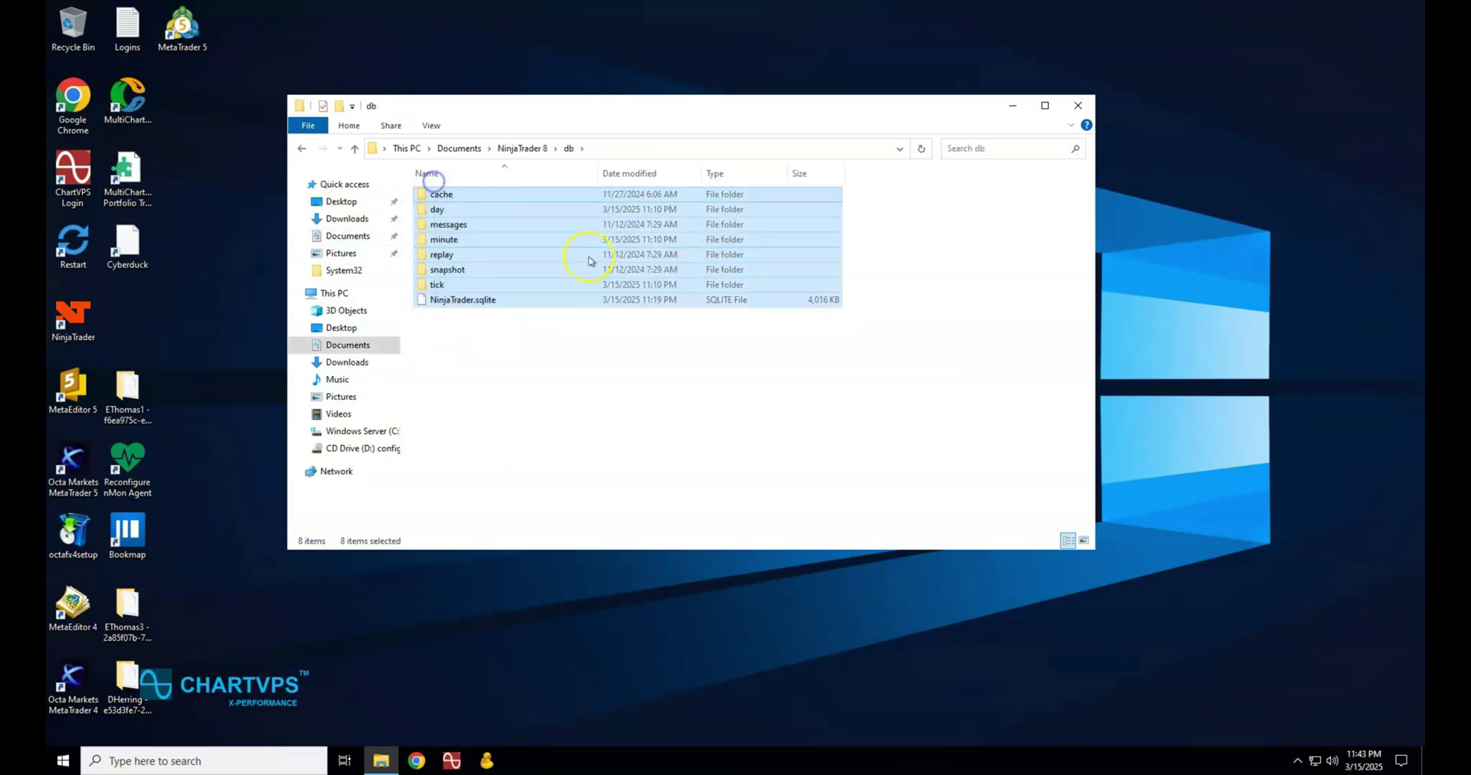
key(shift+Delete)
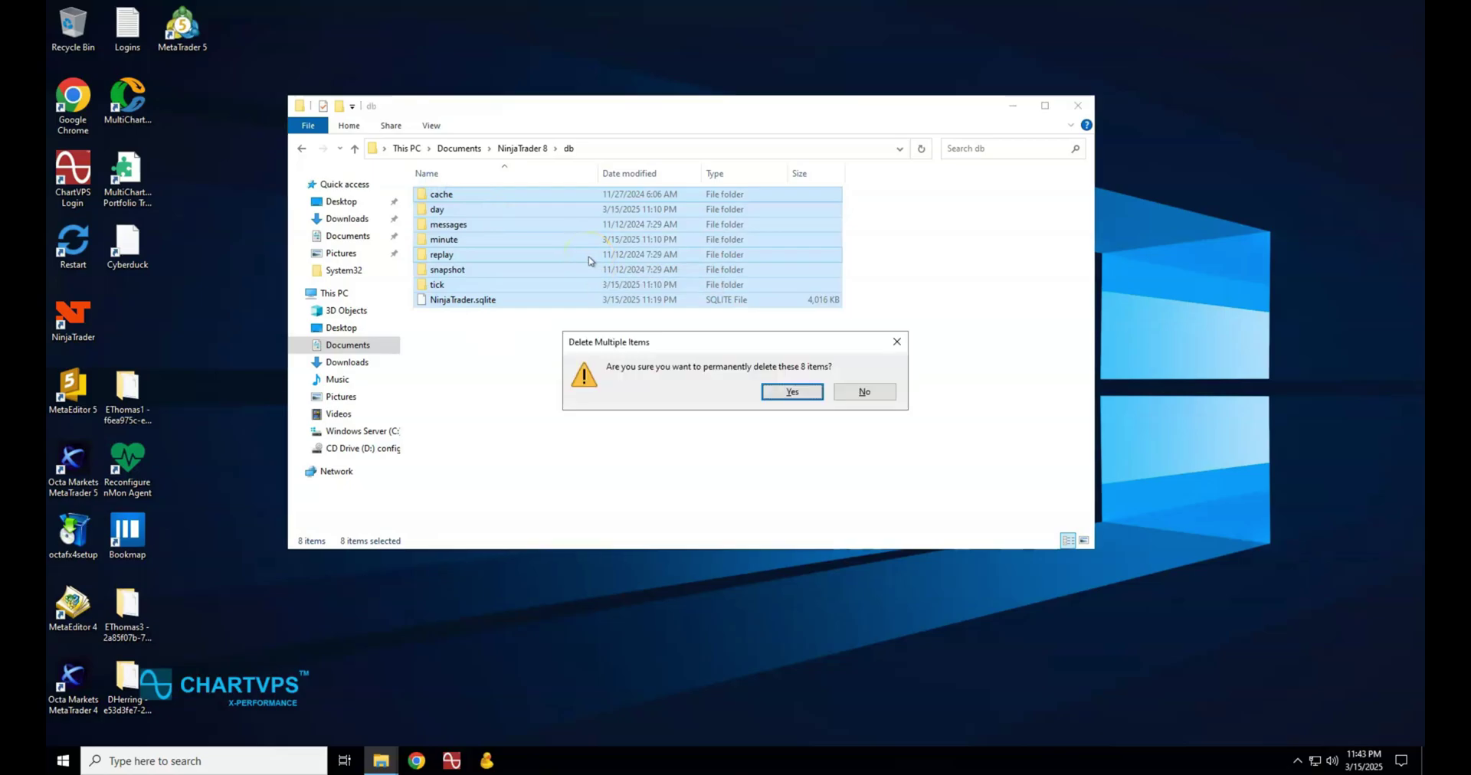
click(789, 392)
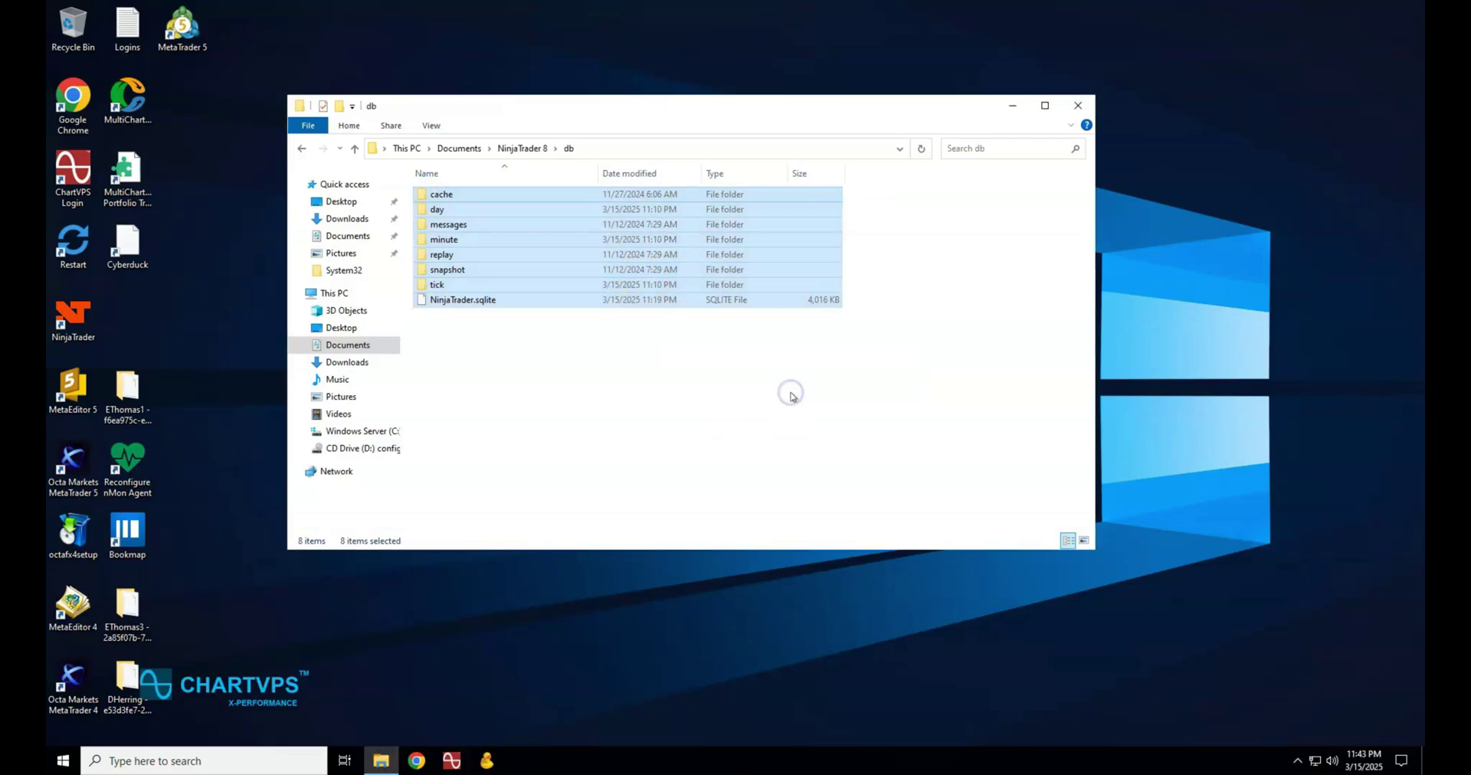
click(1079, 109)
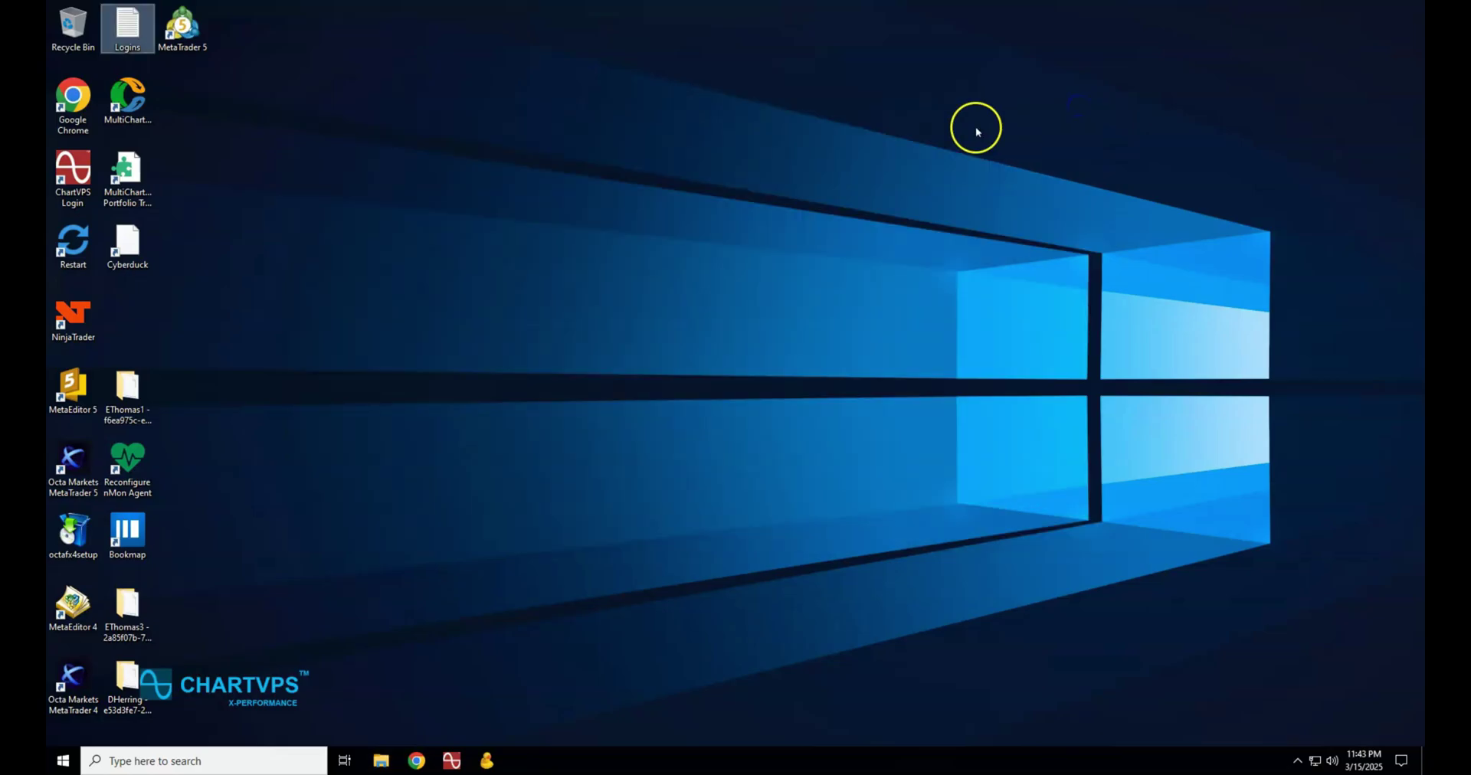
Relaunch NinjaTrader from the desktop, enter the account password and log in.
double_click(83, 314)
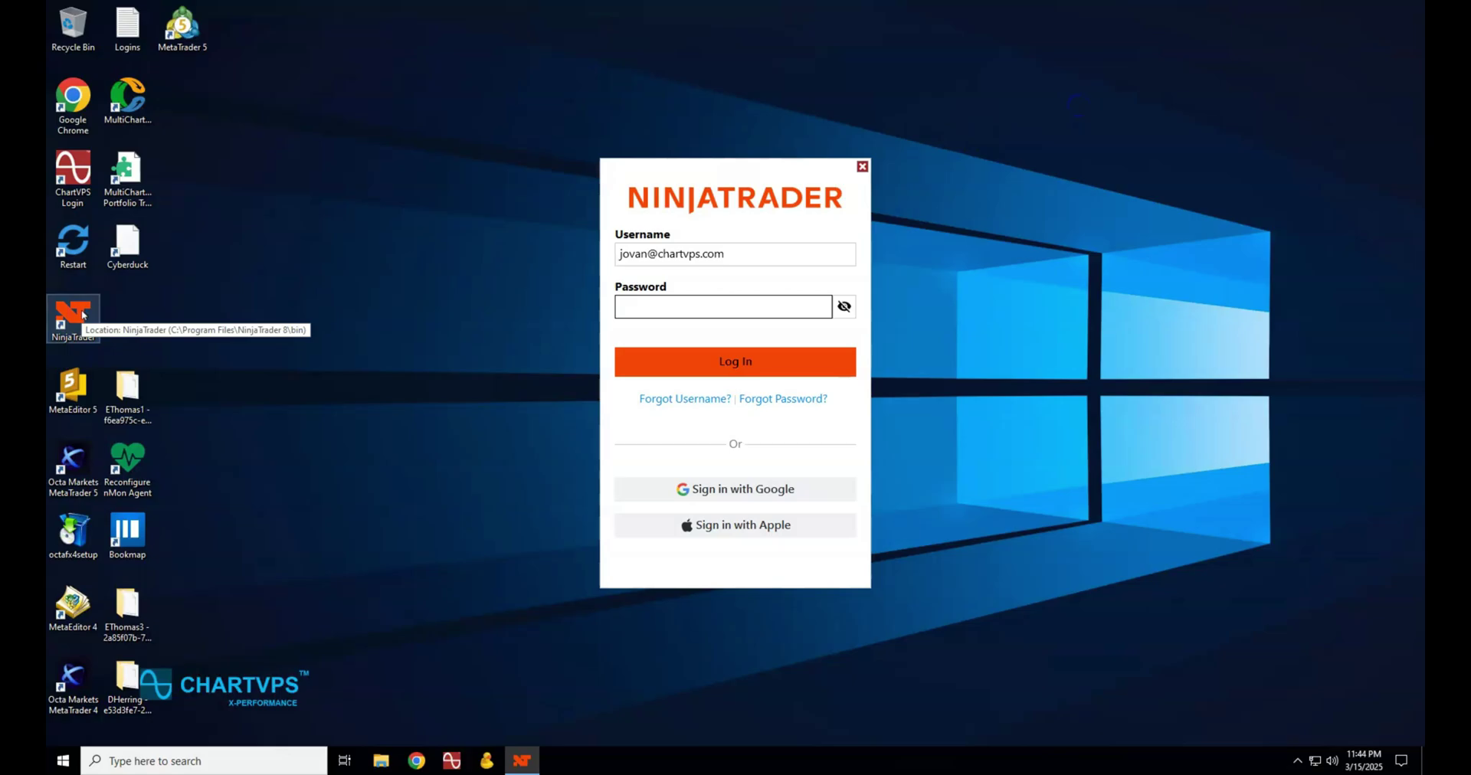
click(647, 304)
click(698, 372)
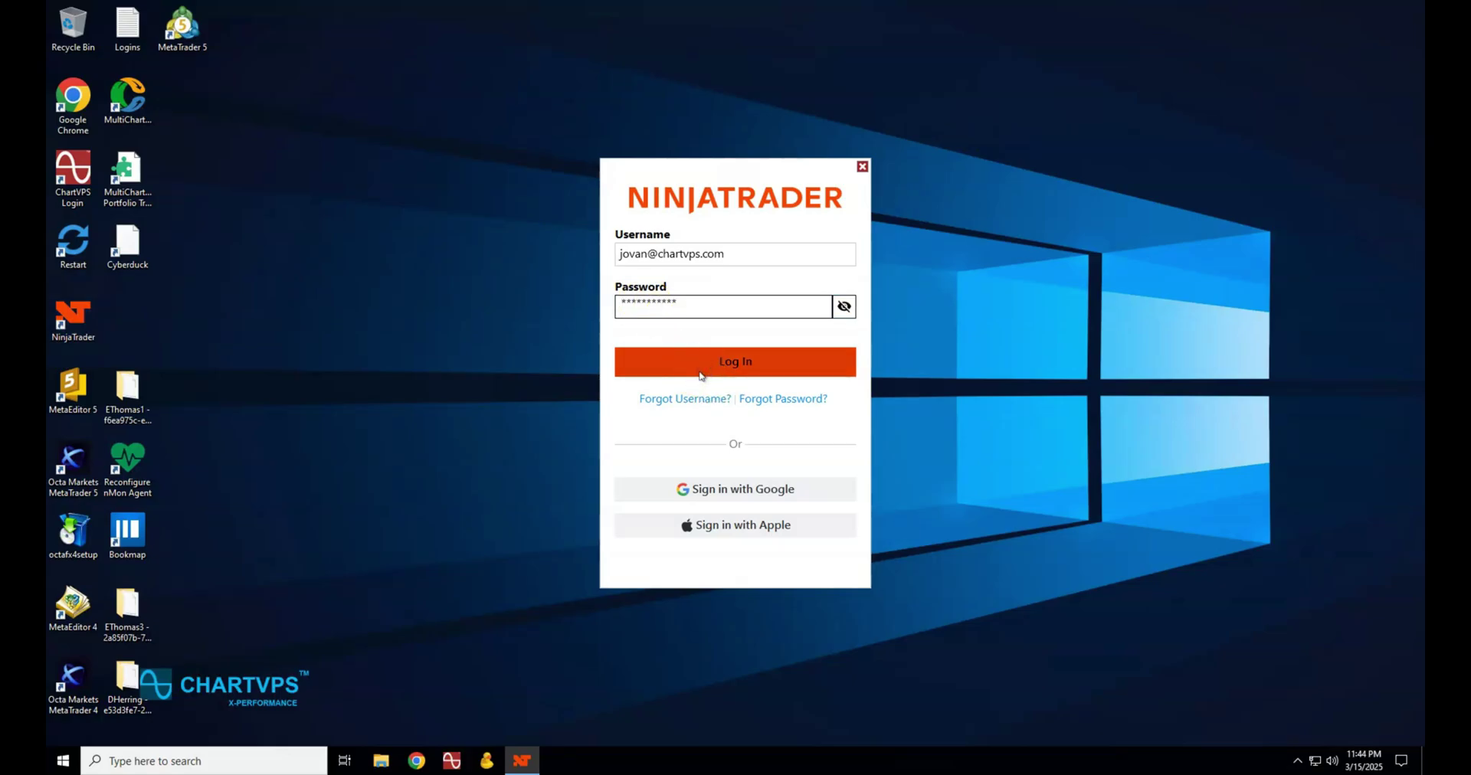
click(706, 372)
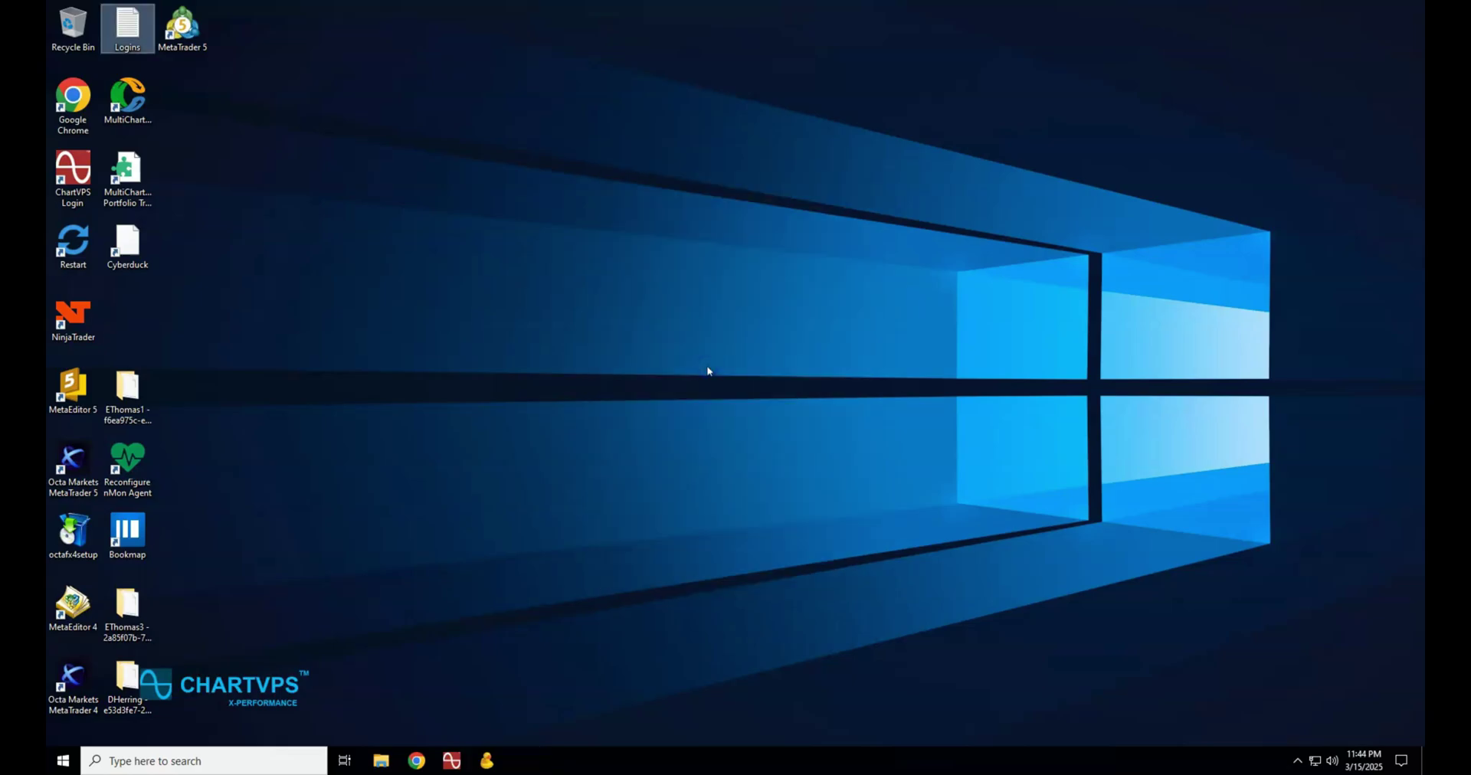